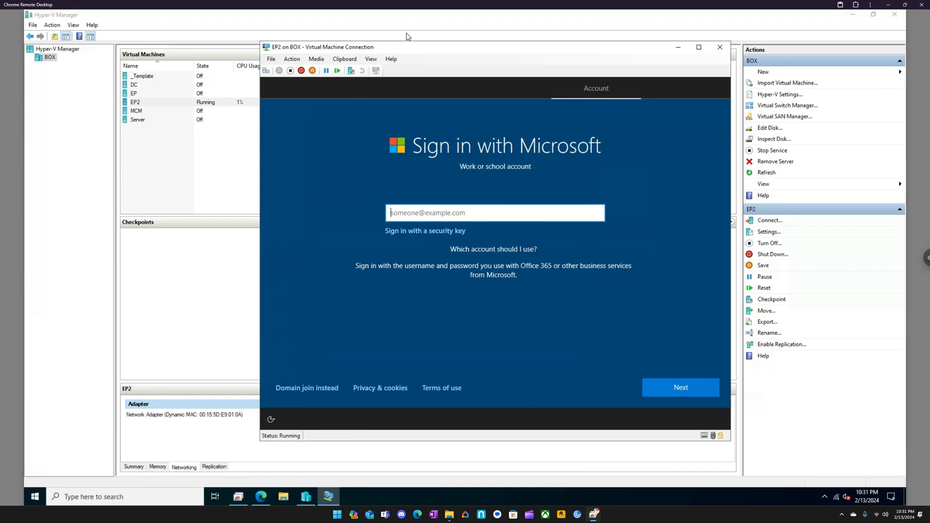
Enter the work account's e-mail address on the Microsoft sign-in page of EP2 and continue to the password page.
mouse_move(414, 47)
mouse_down()
mouse_move(393, 51)
mouse_move(417, 62)
mouse_up()
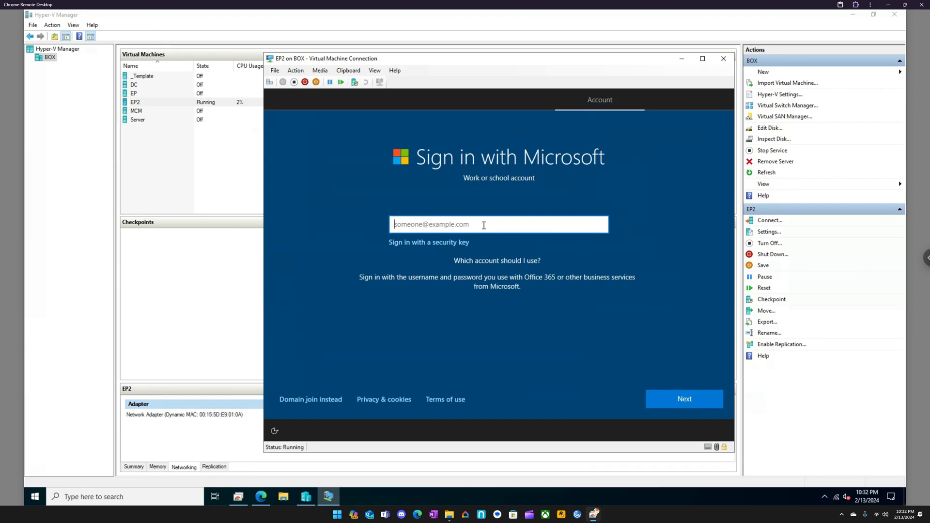
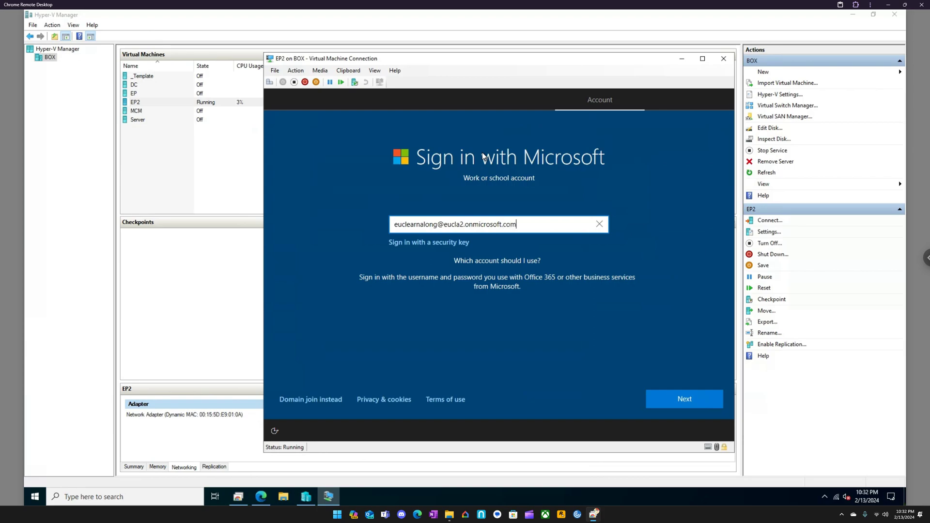
key(Return)
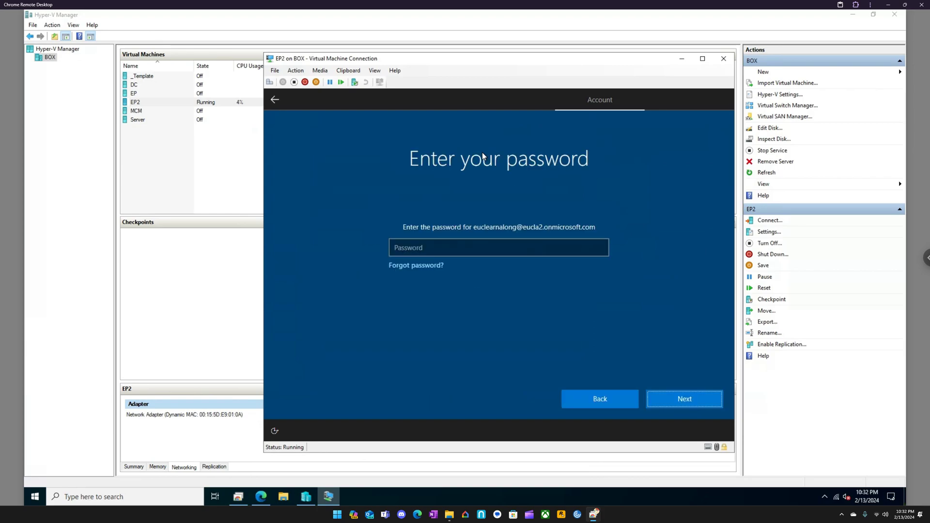
Enter the work account's password and submit it to start the device setup.
click(457, 248)
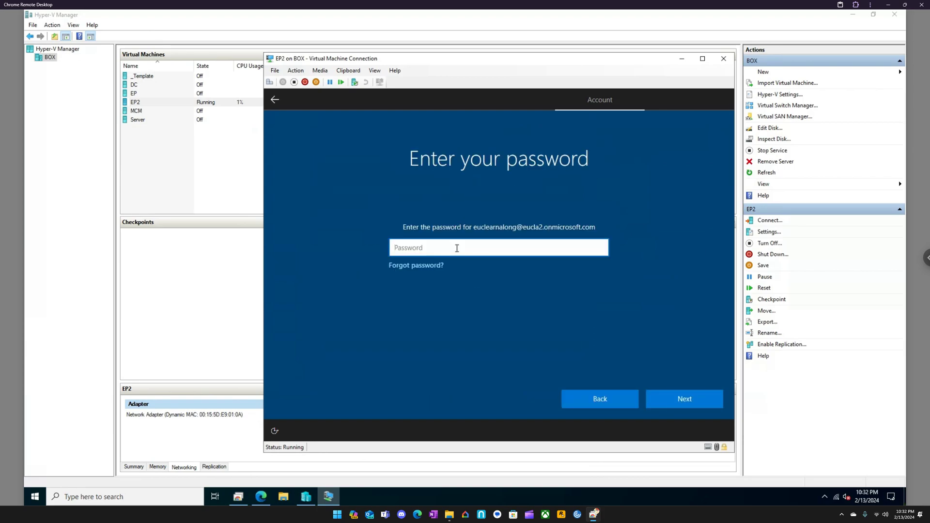
text(**********)
key(Return)
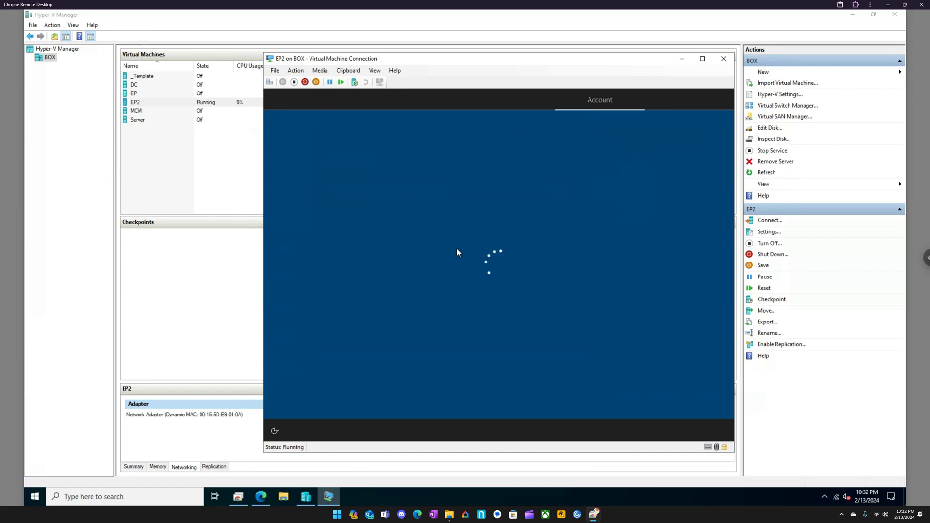
drag(460, 62, 430, 60)
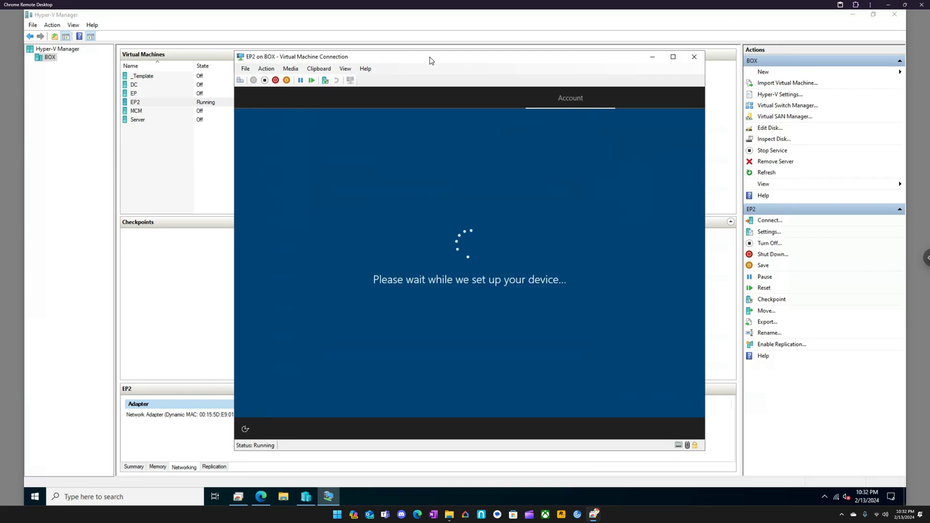
drag(430, 60, 407, 60)
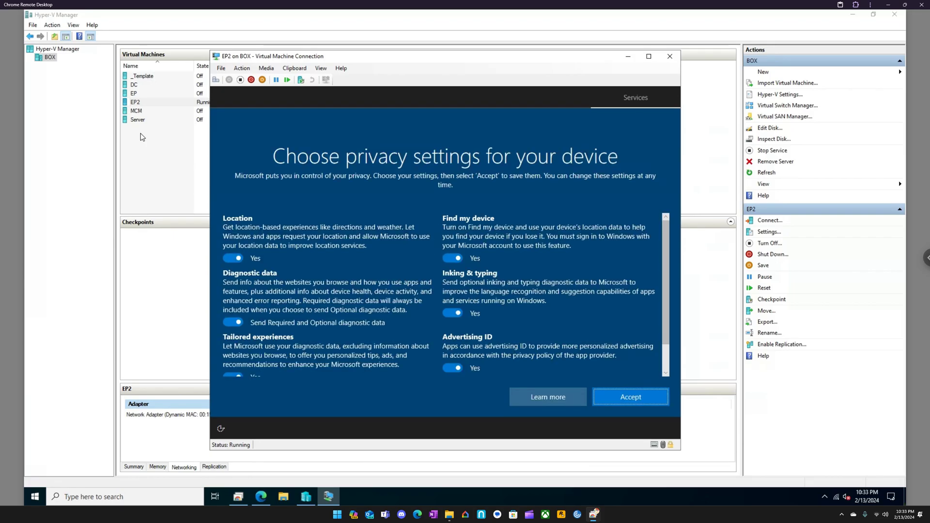
Turn off location, find my device, inking & typing, tailored experiences and advertising ID, limit diagnostic data to required, and accept the privacy settings.
click(235, 258)
click(450, 254)
click(231, 312)
click(450, 304)
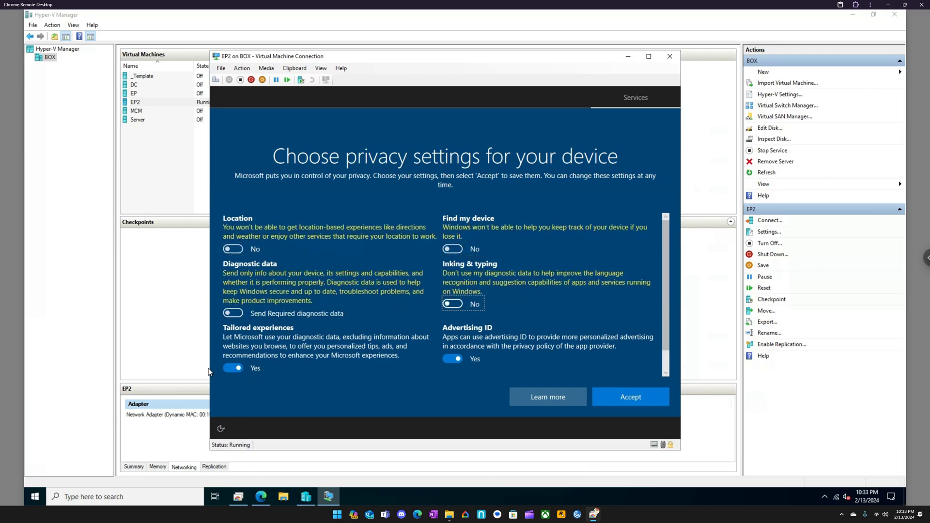
scroll(229, 354, down, 1)
click(251, 347)
click(449, 344)
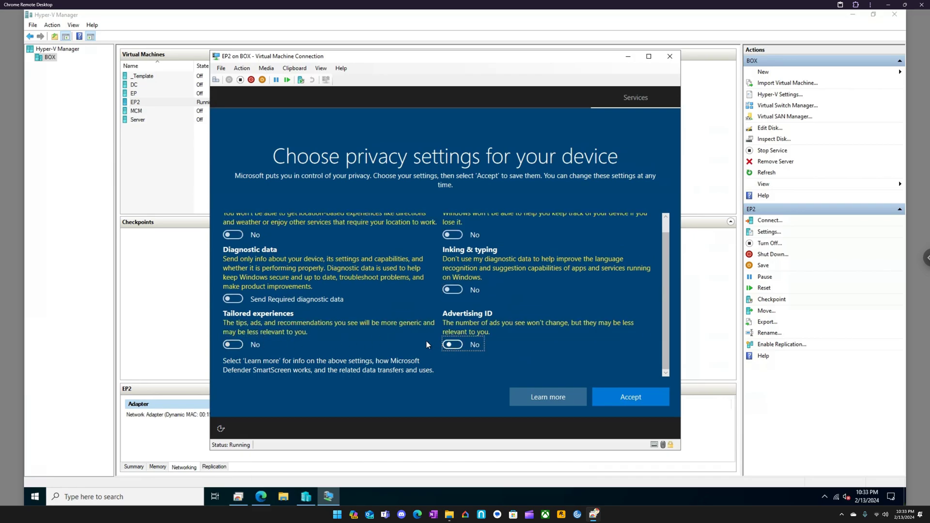
click(626, 396)
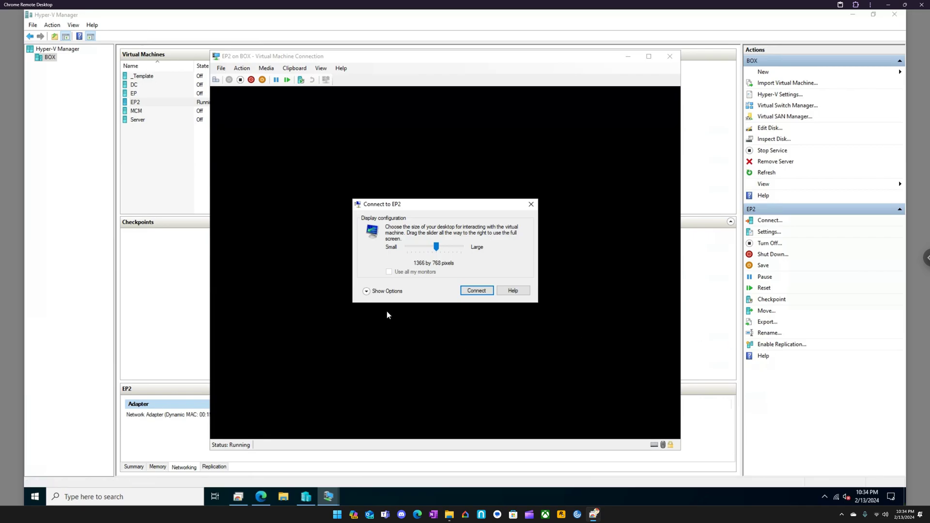
Exclude smart cards from the EP2 session's local resources, share the Storage (D:) drive, and connect.
click(393, 294)
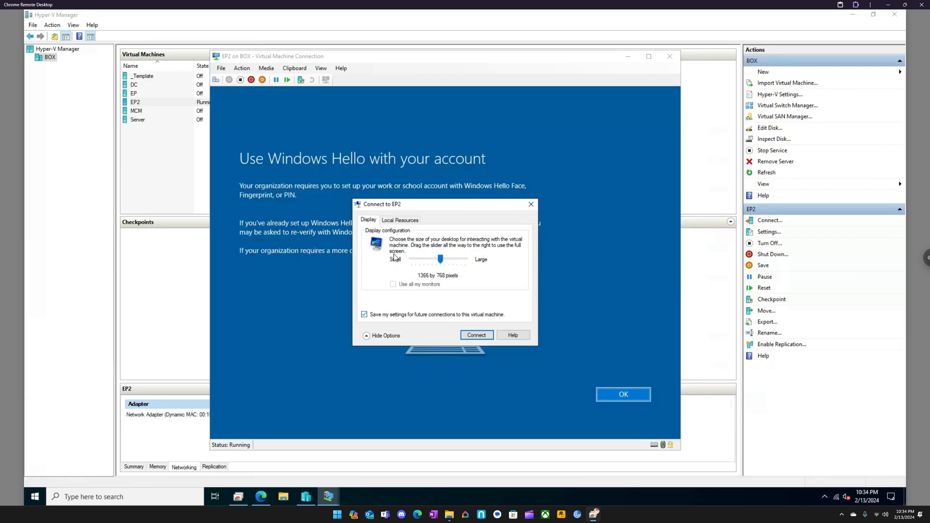
click(401, 220)
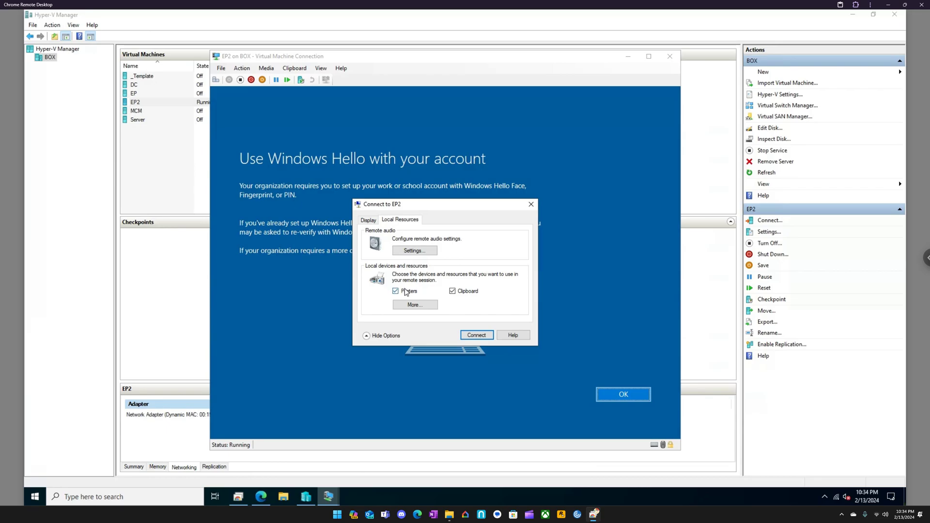
click(418, 306)
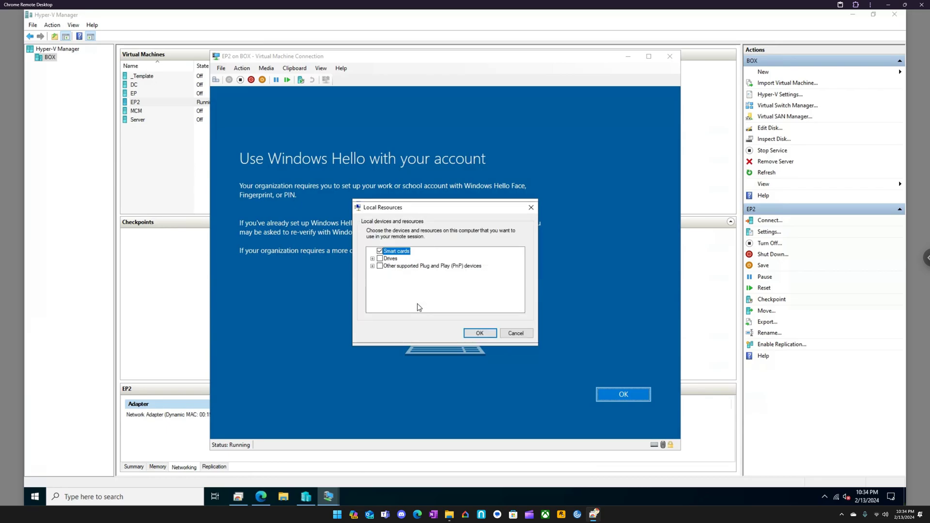
click(380, 251)
click(373, 259)
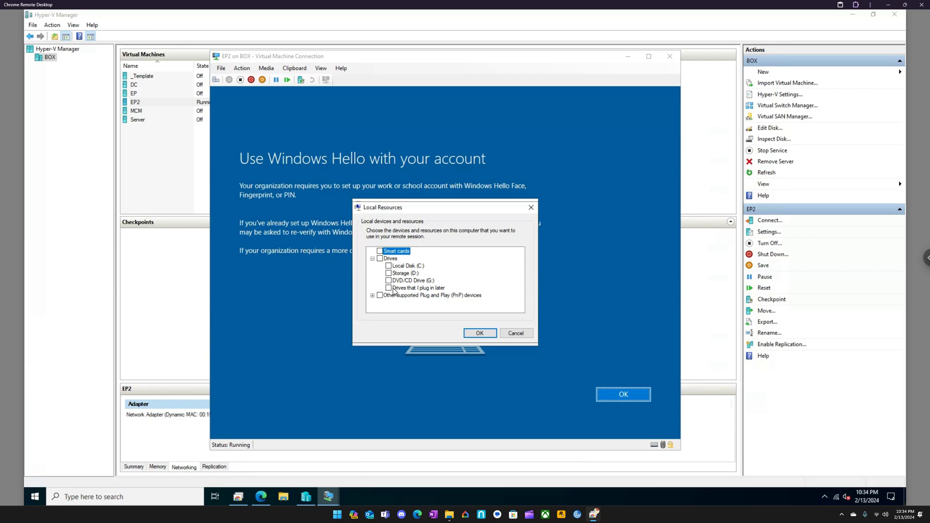
click(389, 274)
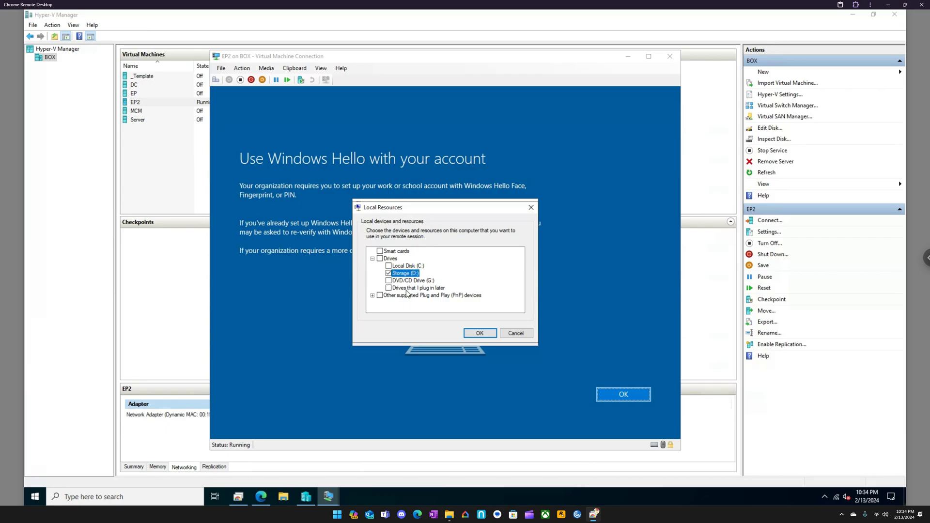
click(475, 333)
click(480, 333)
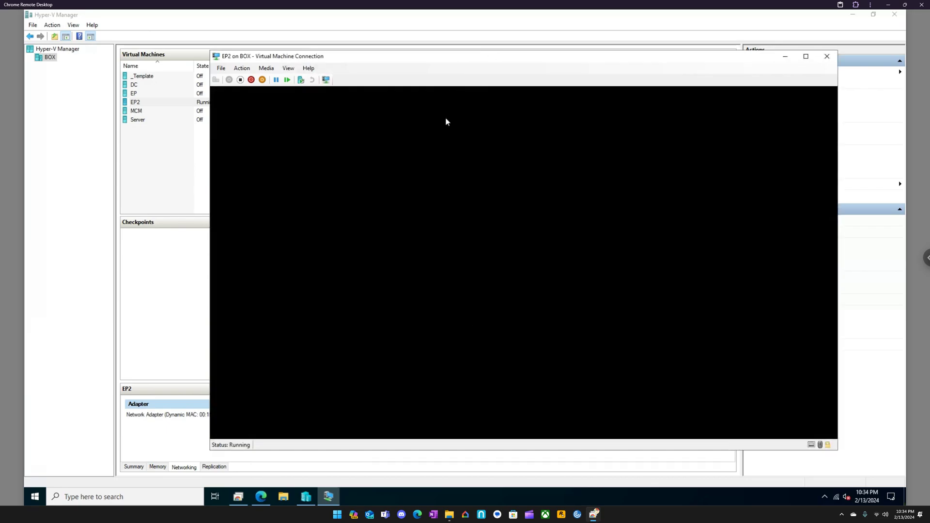
Sign in to EP2 from the lock screen with the account's password.
drag(479, 56, 423, 52)
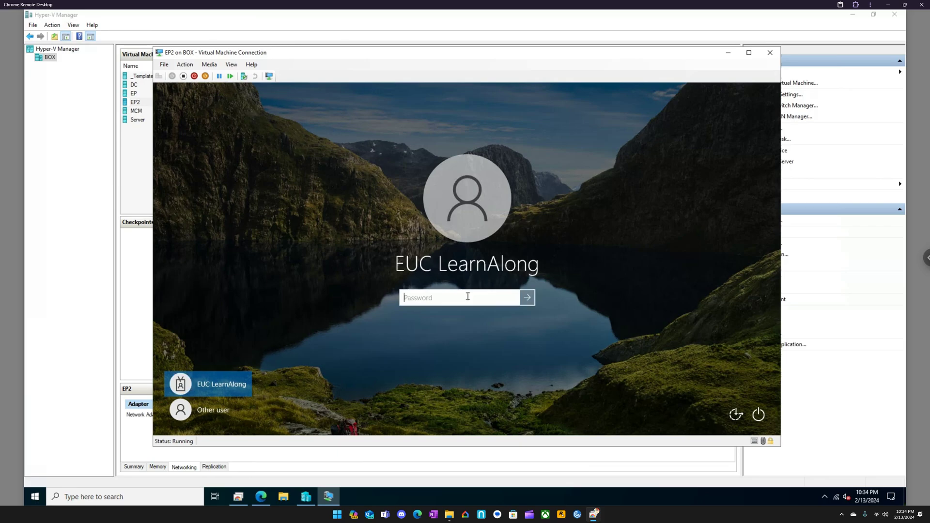
text(**********)
key(Return)
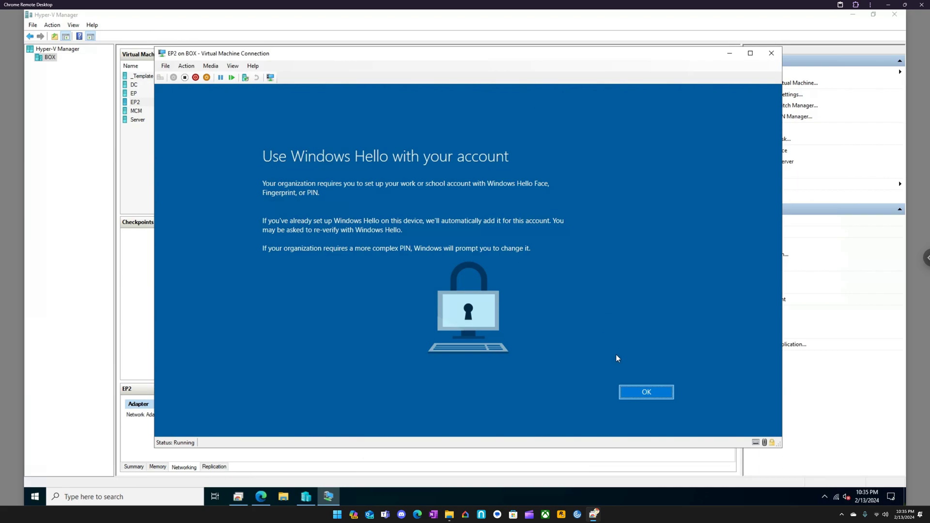
Proceed with Windows Hello setup, enter the authenticator verification code, and skip the PIN setup for now.
click(635, 392)
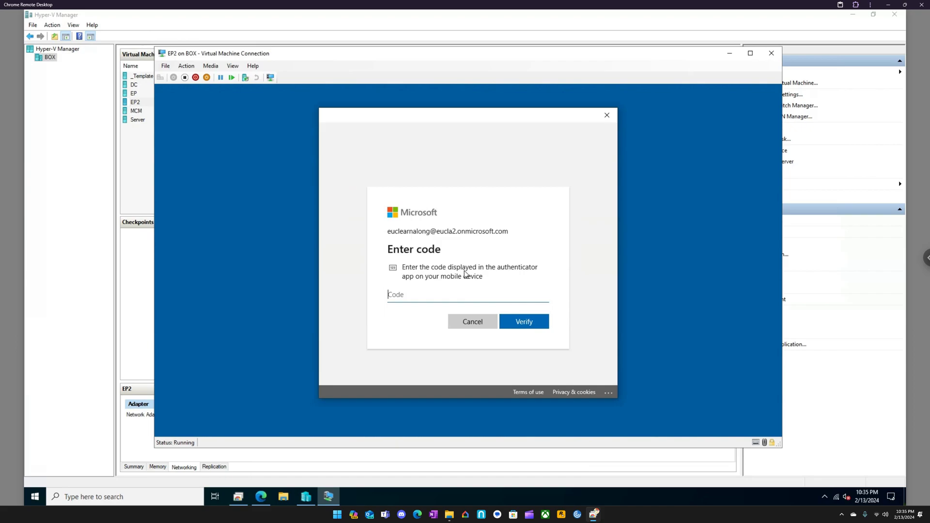
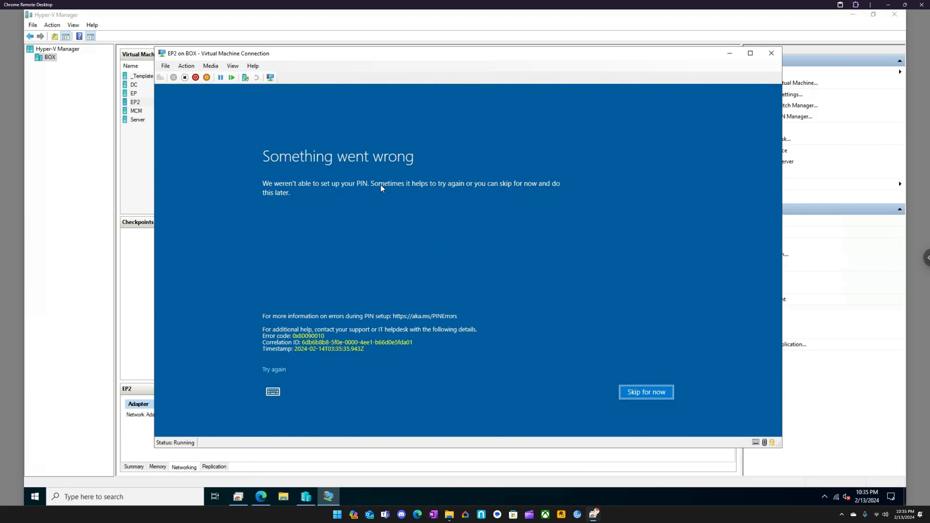
click(626, 391)
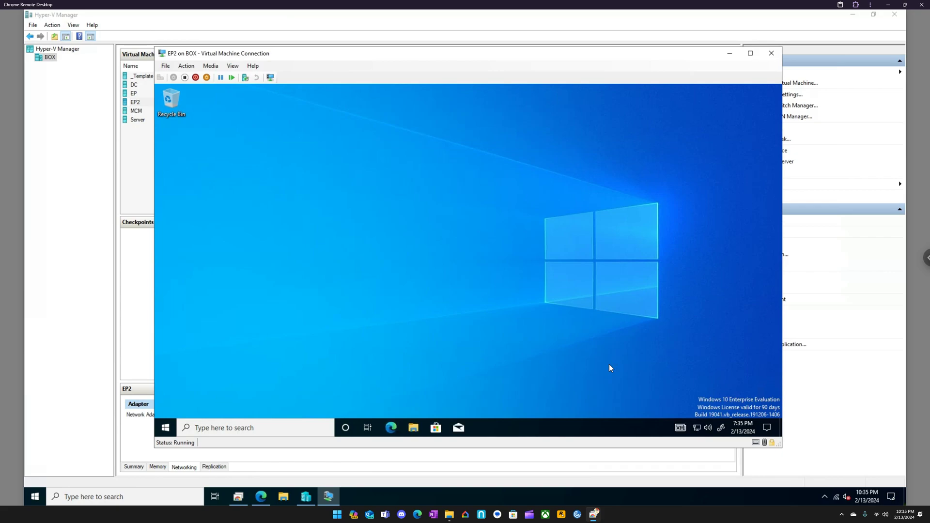
Turn off News and interests on EP2's taskbar and choose a Focus assist mode for notifications.
click(572, 361)
right_click(664, 428)
mouse_move(659, 226)
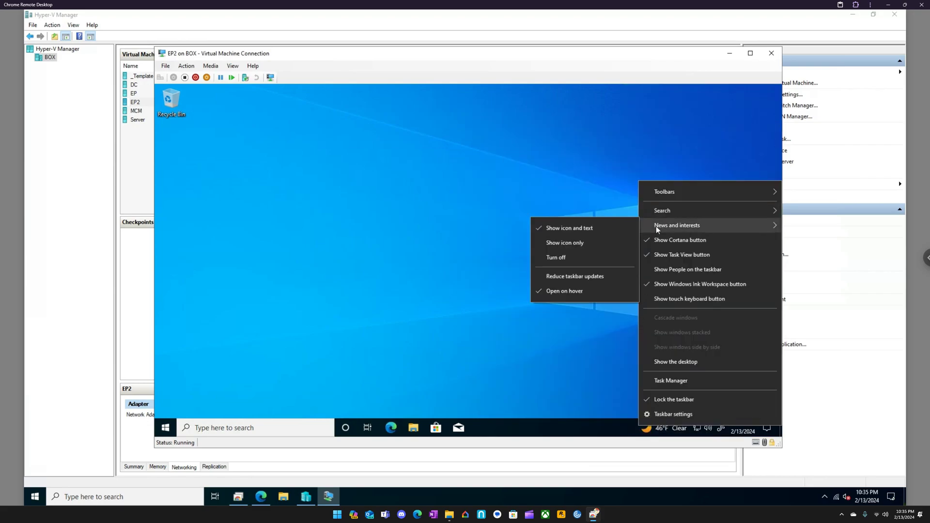
click(561, 257)
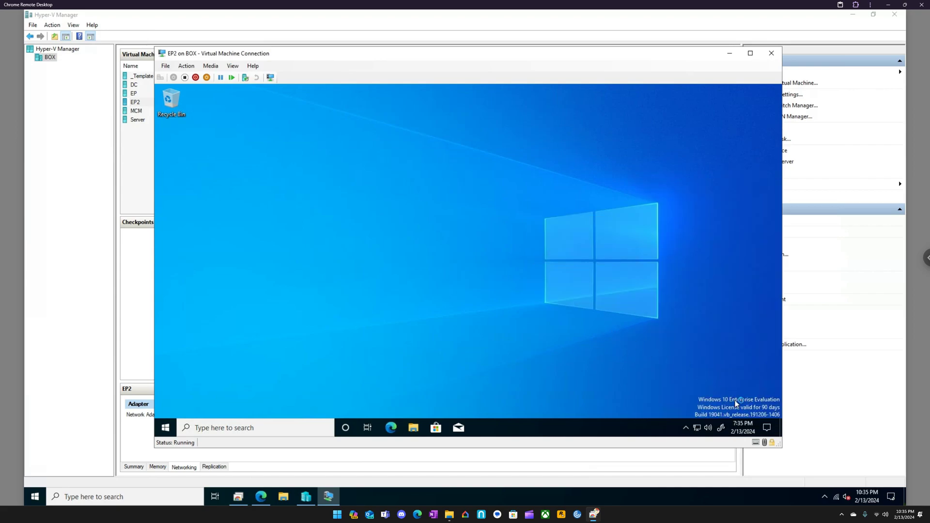
right_click(767, 428)
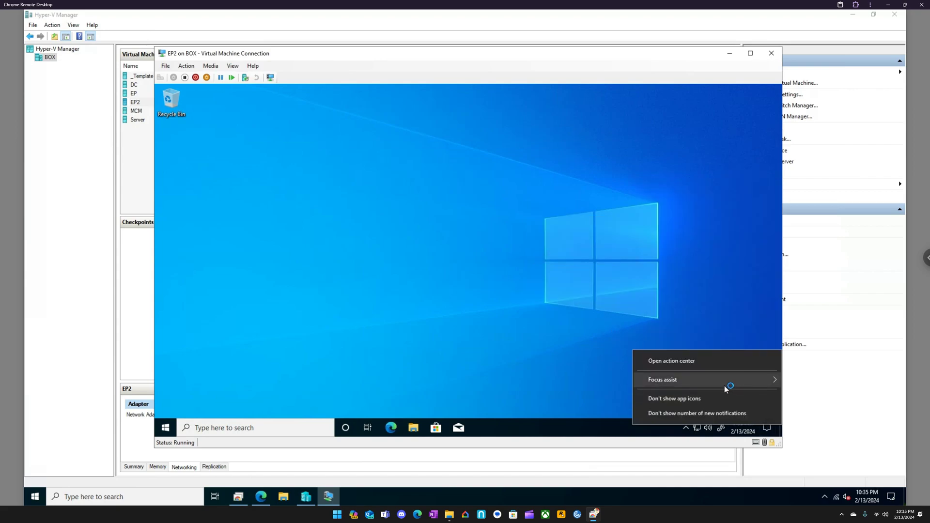
mouse_move(725, 389)
click(607, 396)
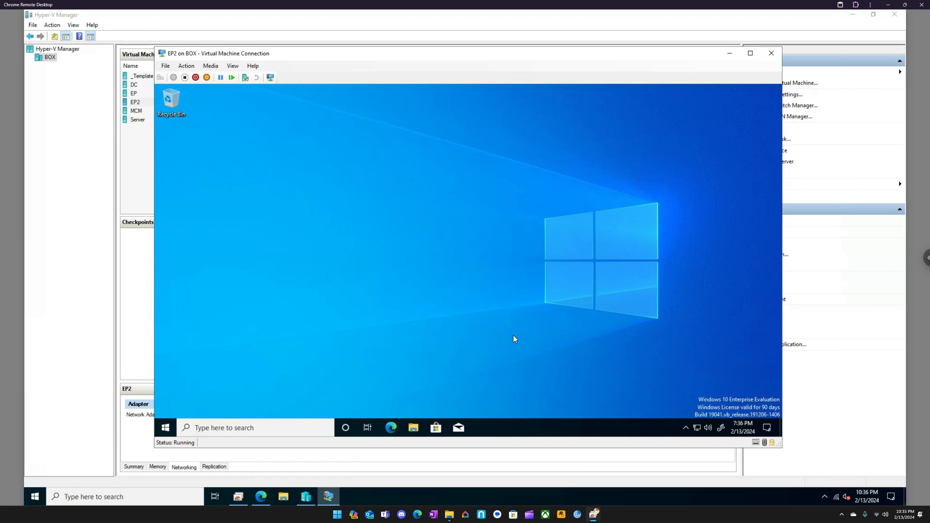
Search for Control Panel on EP2, open it, and display its items as small icons.
click(299, 423)
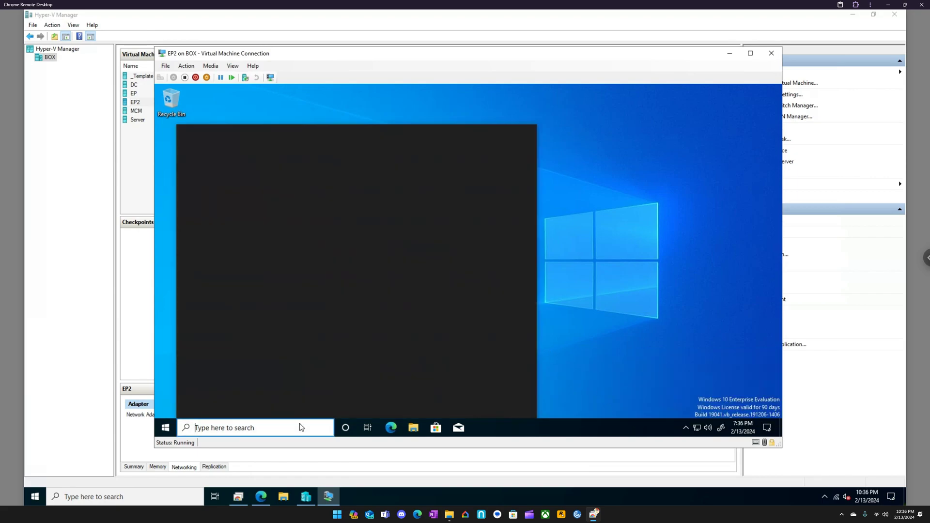
text(control p)
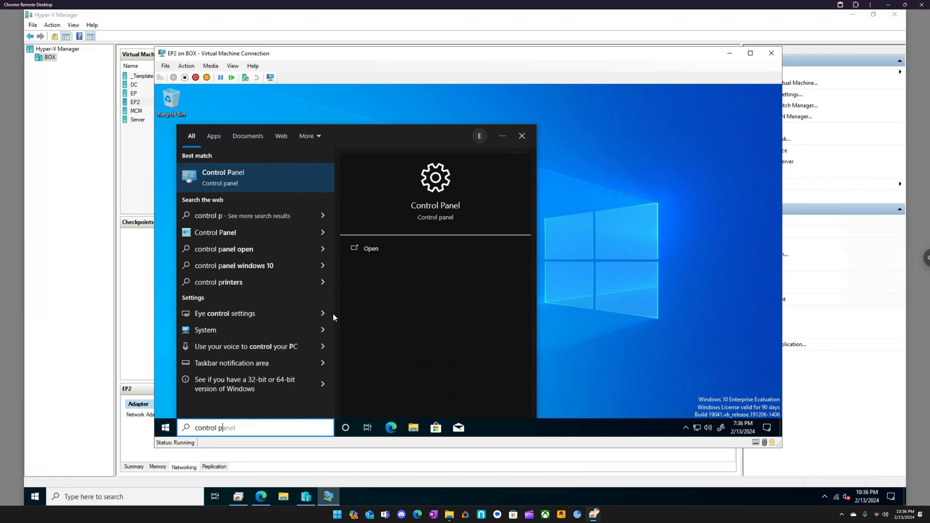
click(577, 222)
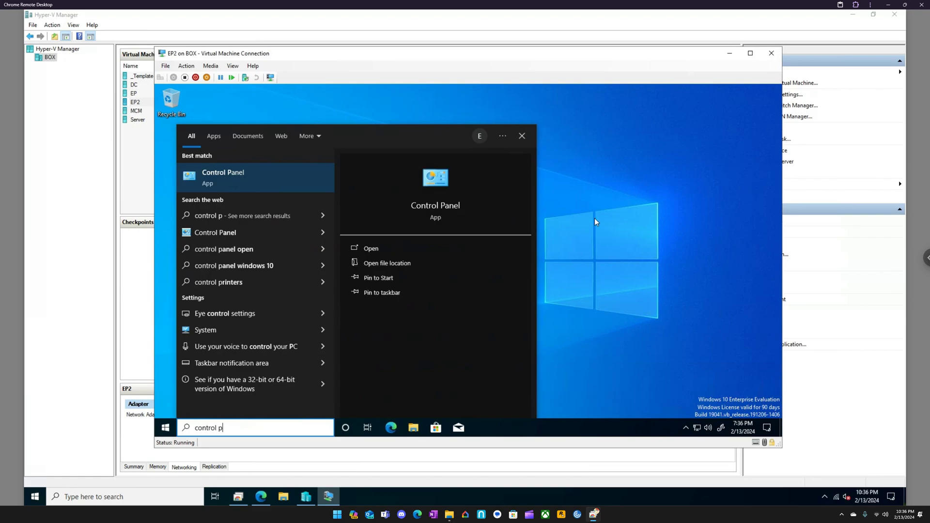
click(259, 173)
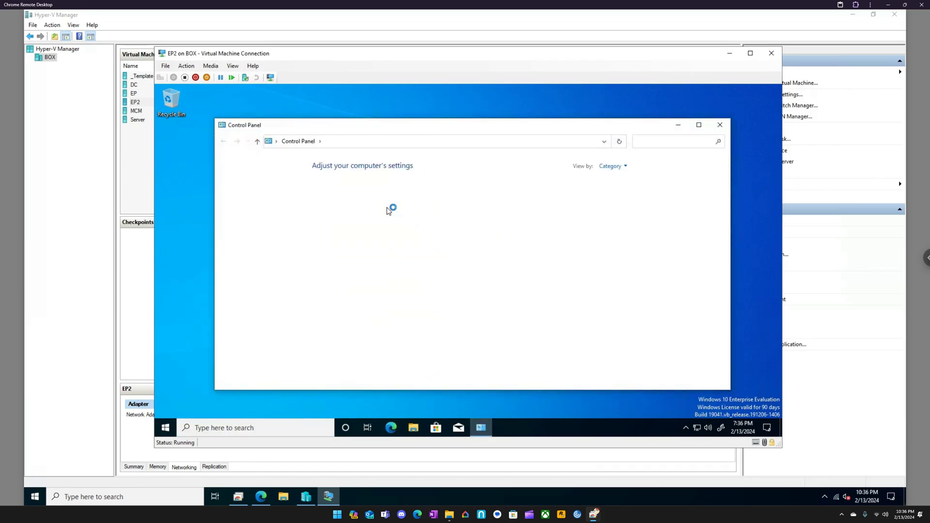
click(611, 166)
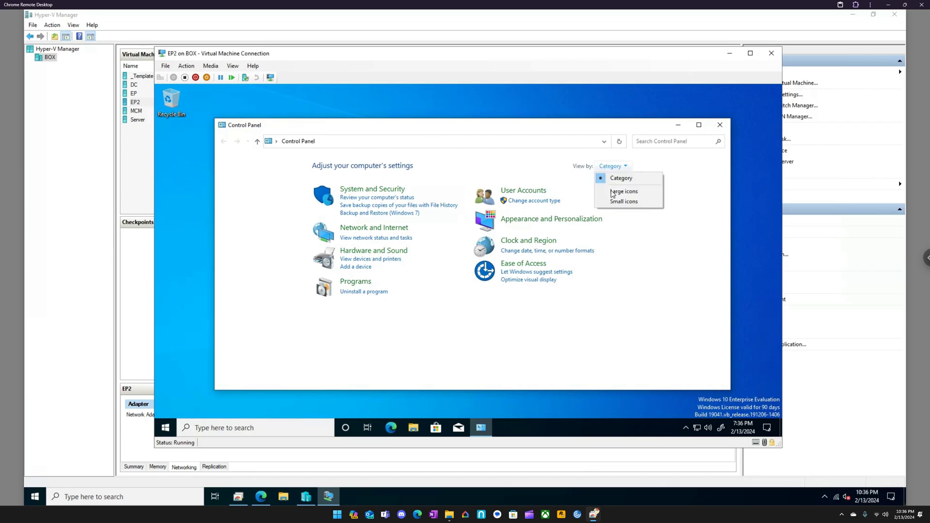
click(621, 202)
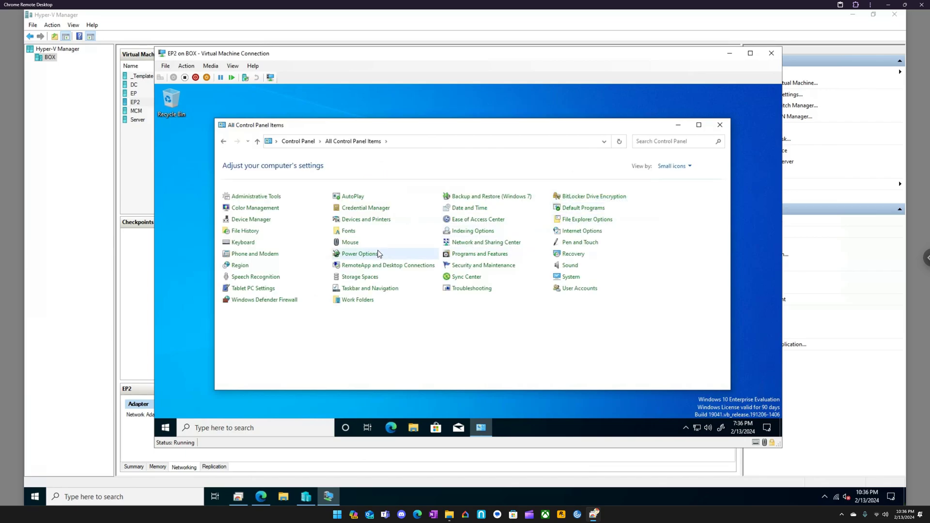
Unlock the unavailable power settings, choose the Ultimate Performance plan among the additional plans, and return to all Control Panel items.
click(362, 255)
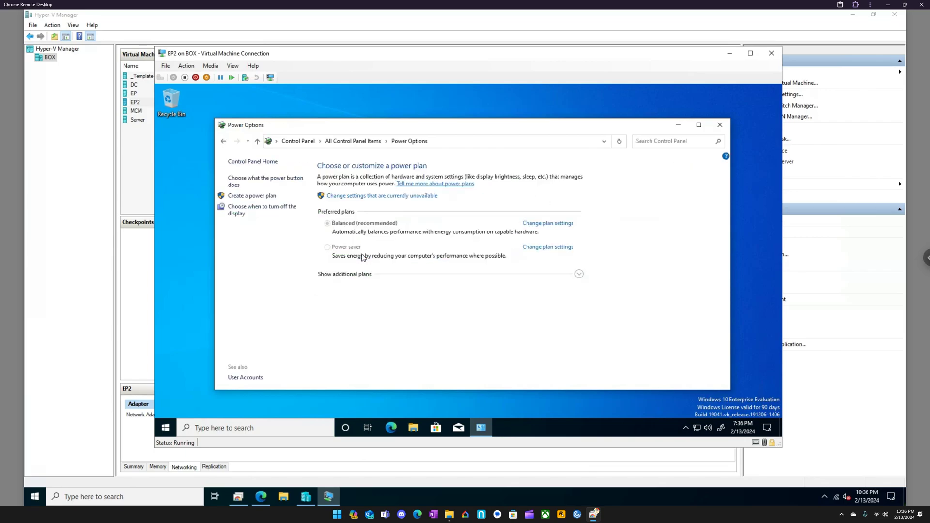
click(400, 275)
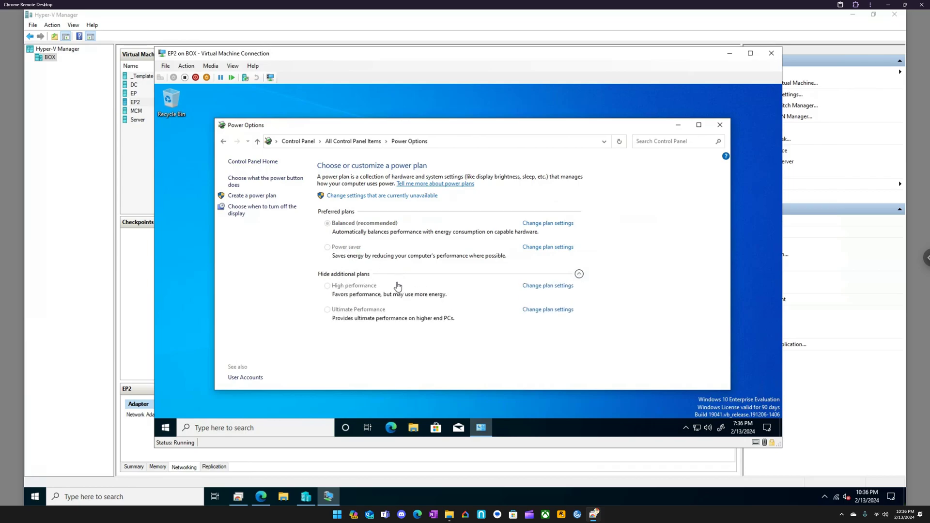
click(408, 196)
click(345, 298)
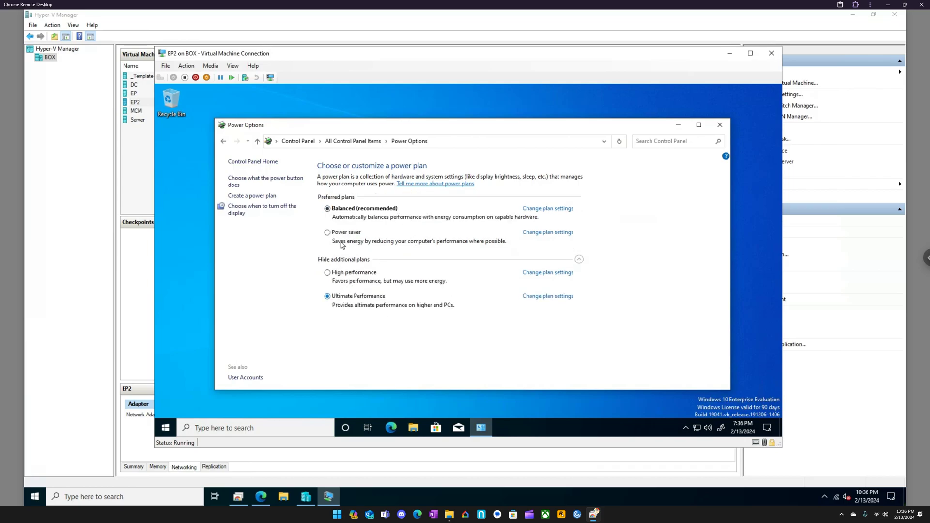
click(360, 146)
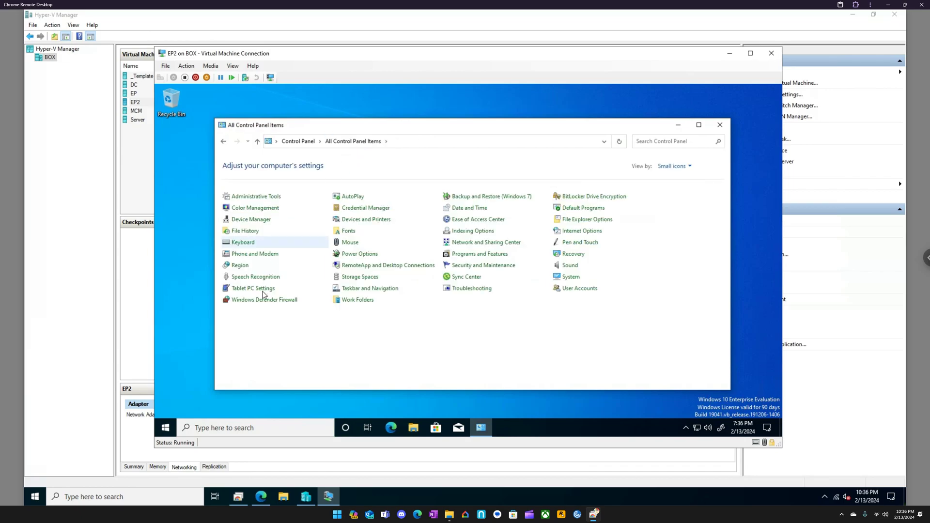
Turn off Windows Defender Firewall for both private and public networks on EP2, and return to all Control Panel items.
click(279, 300)
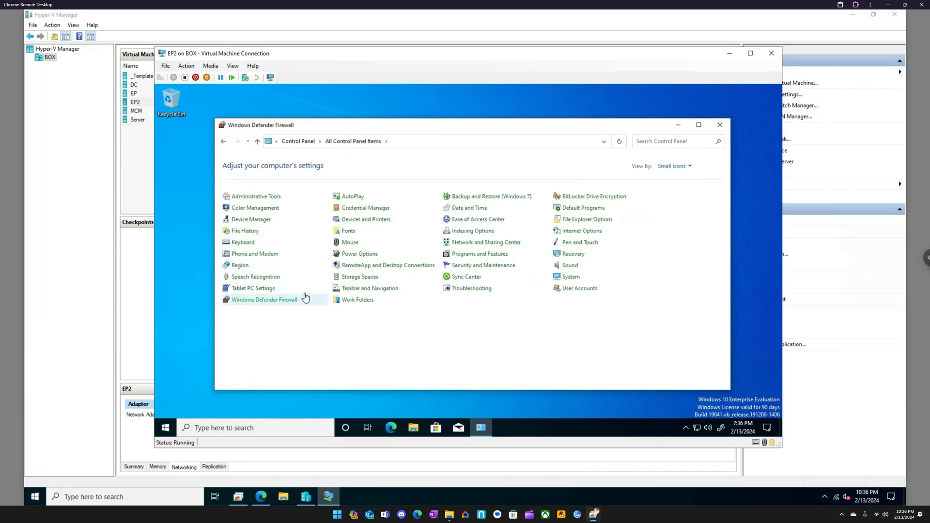
click(265, 217)
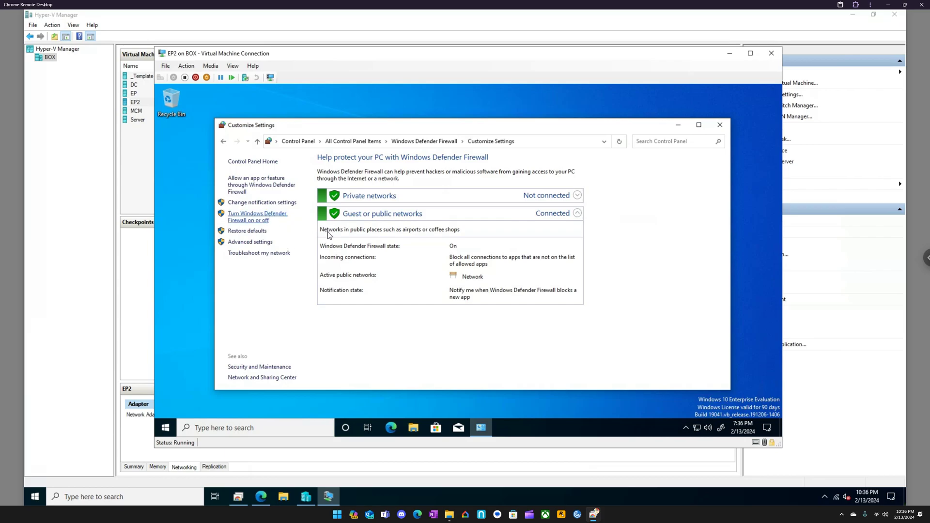
click(366, 282)
click(367, 228)
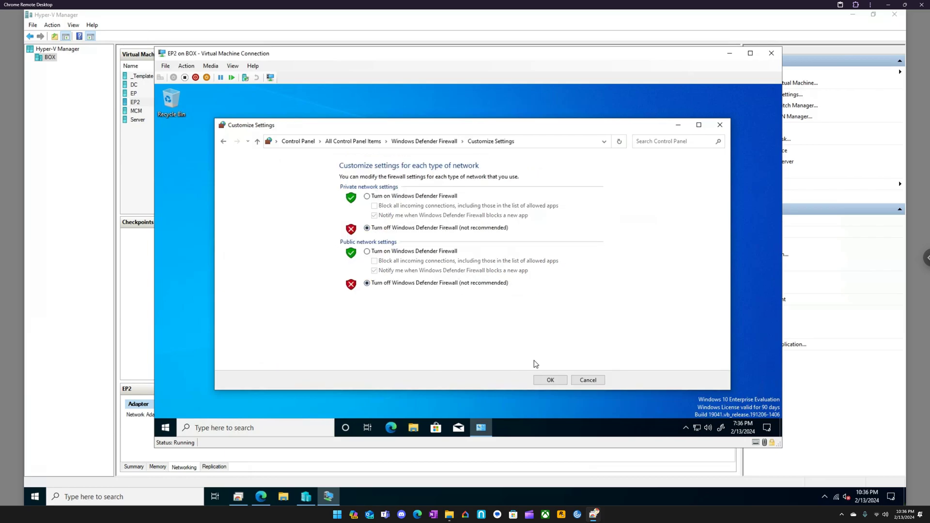
click(551, 381)
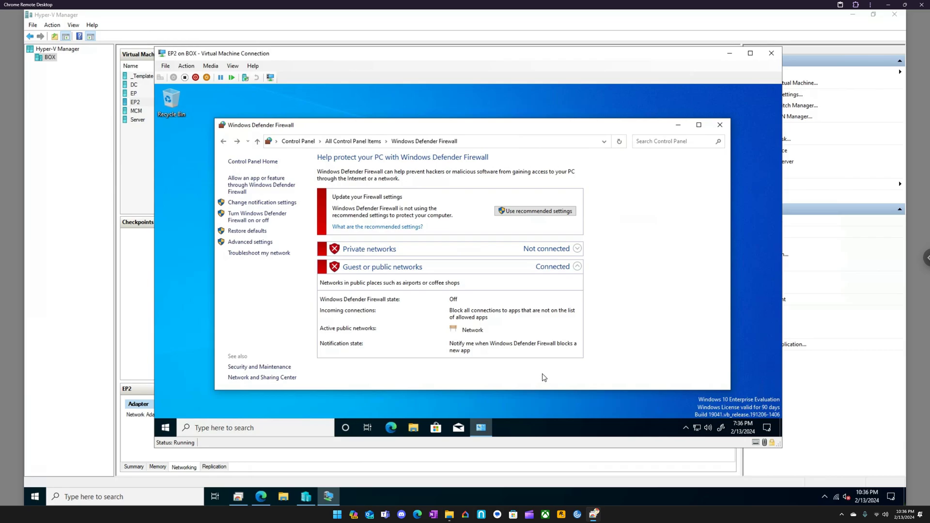
click(355, 142)
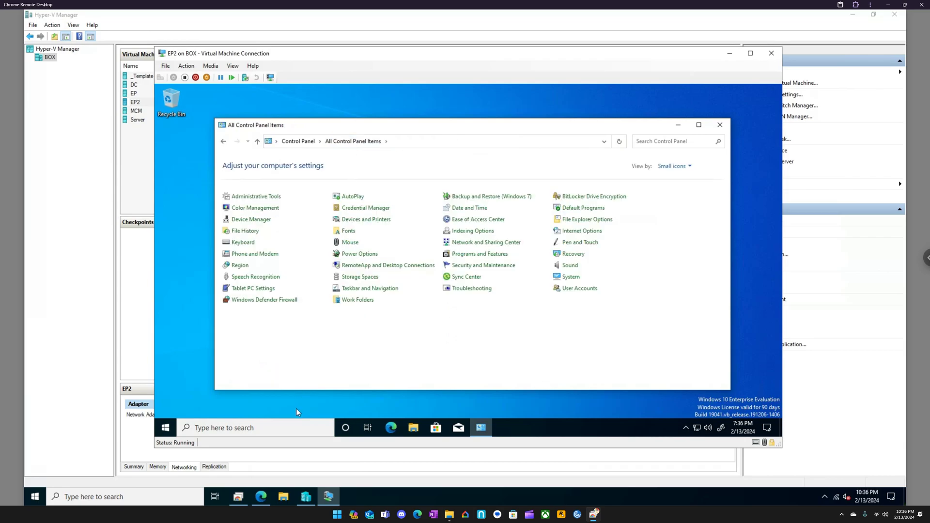
Search Windows for "adjust", set the visual effects to Adjust for best performance, and close the Control Panel window.
click(296, 423)
text(a)
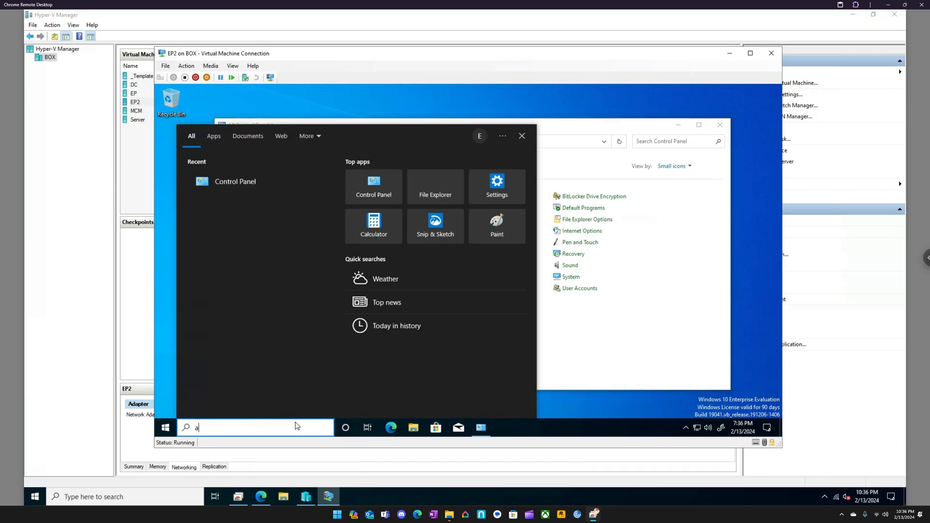
text(djust)
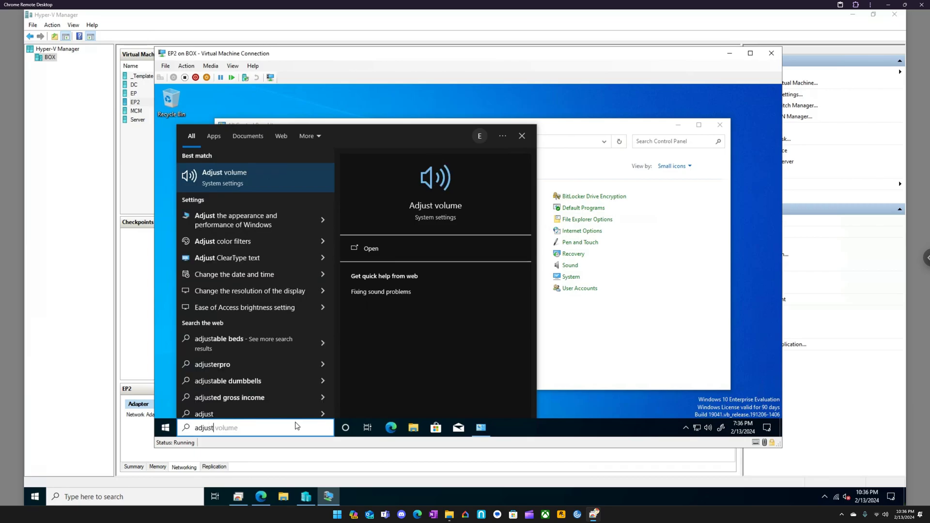
key(Down)
key(Down)
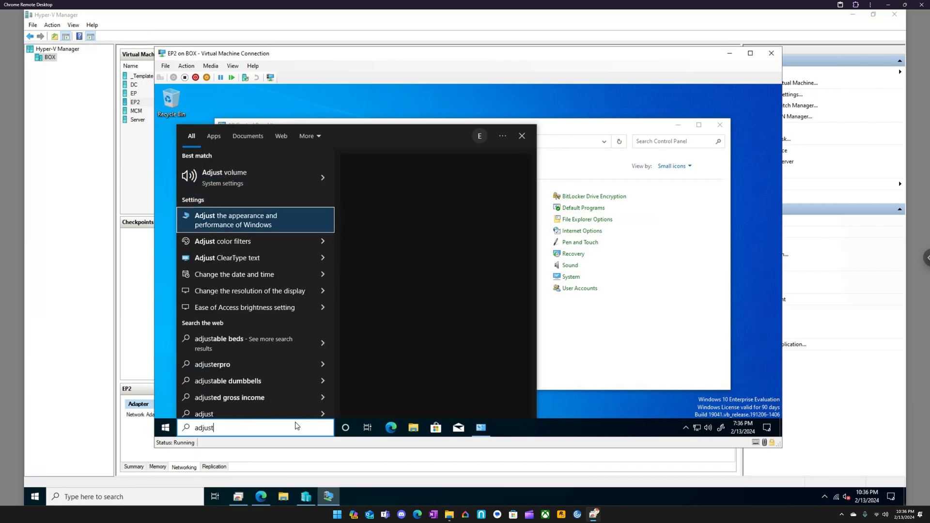
key(Return)
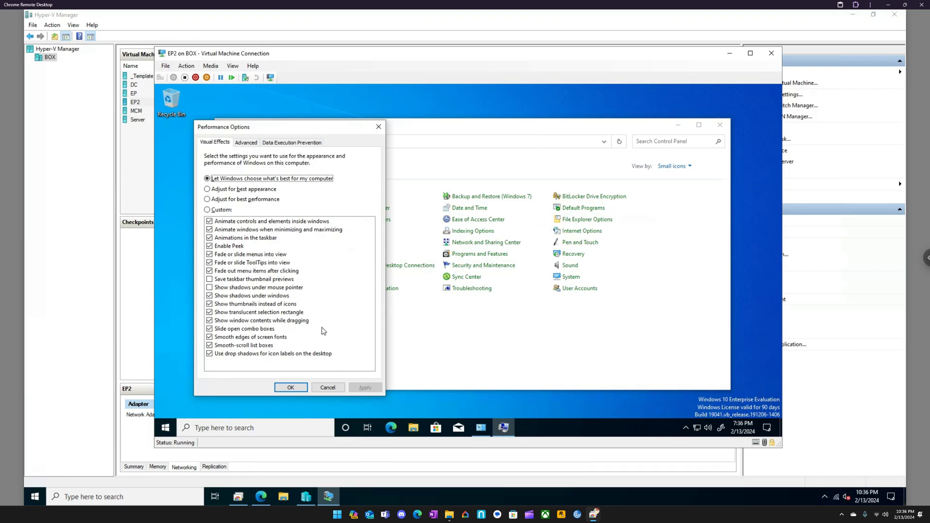
click(257, 200)
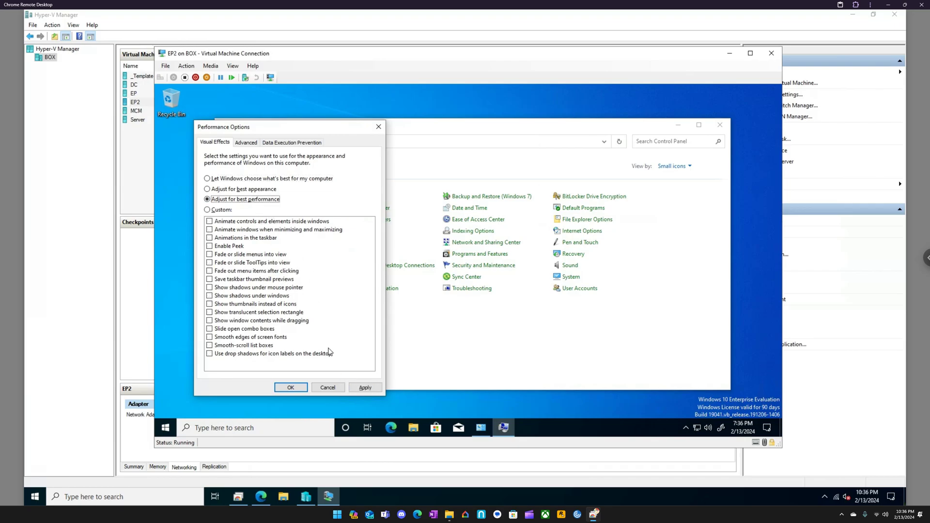
click(363, 387)
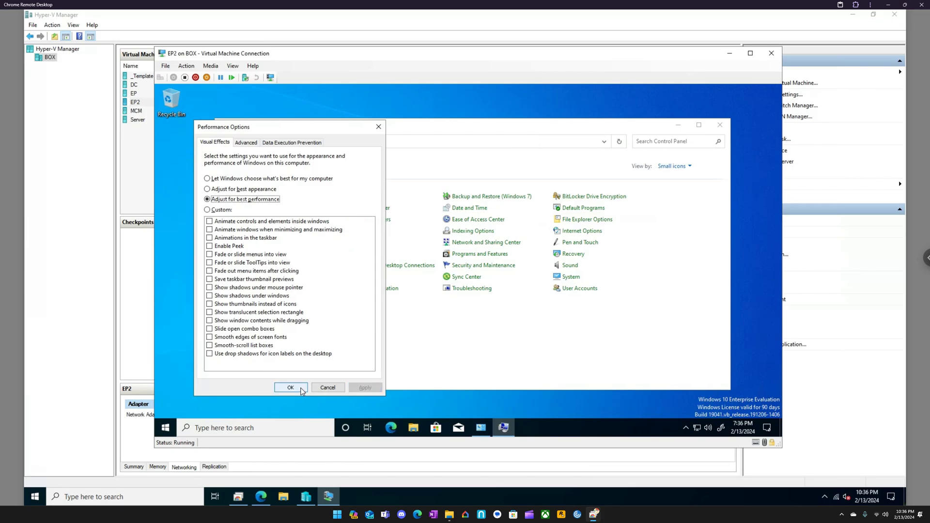
click(299, 390)
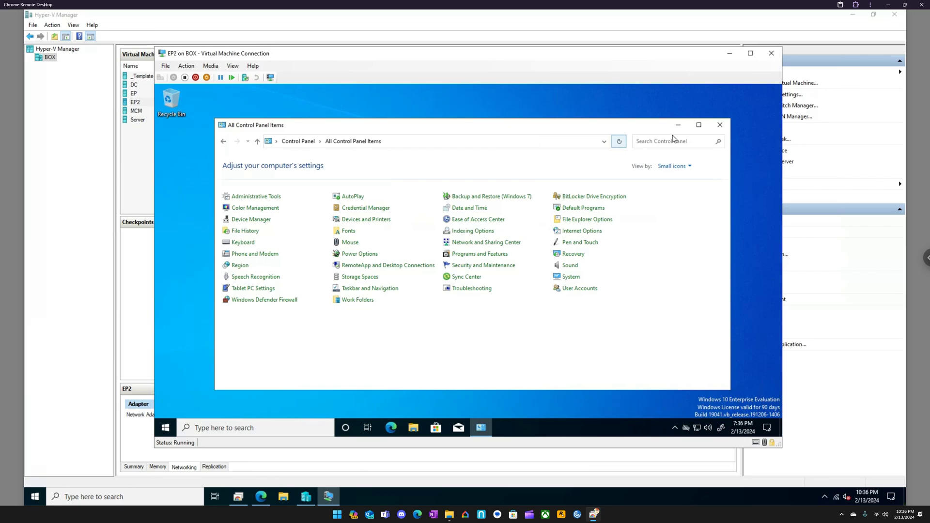
click(719, 125)
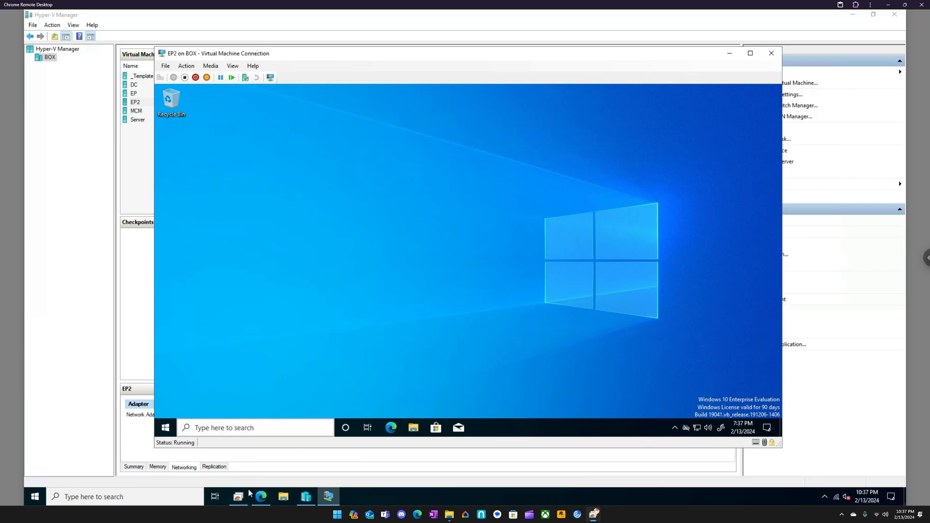
Switch to Edge on the host, open the Identity admin center, list all Entra devices and select the registered Windows device.
click(262, 497)
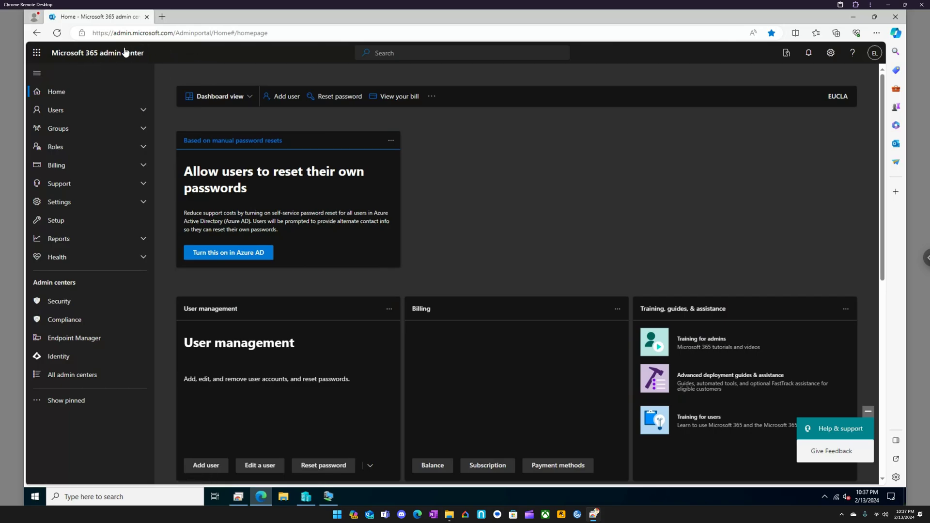
click(65, 359)
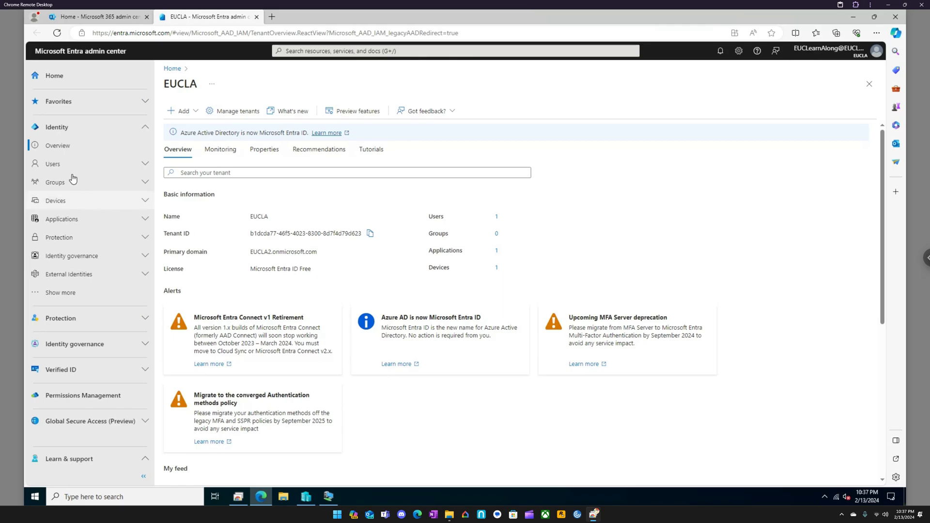
click(73, 201)
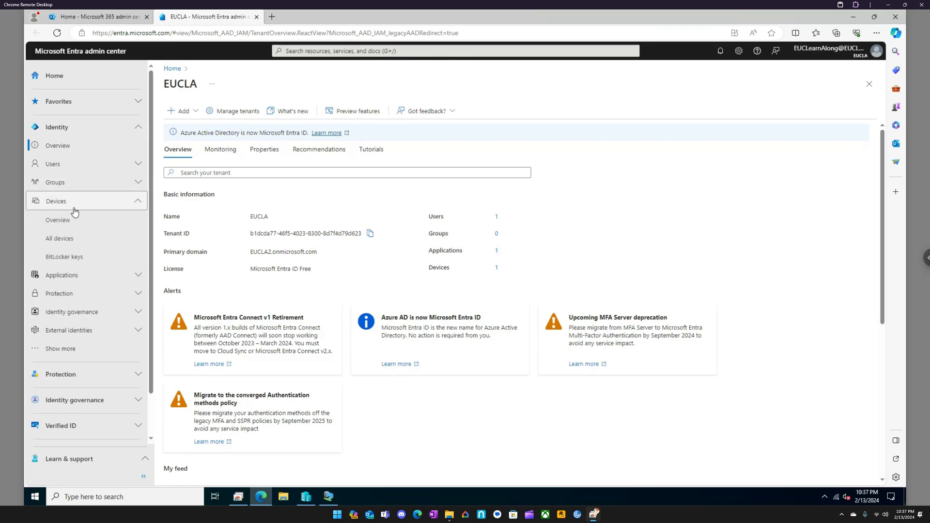
click(71, 237)
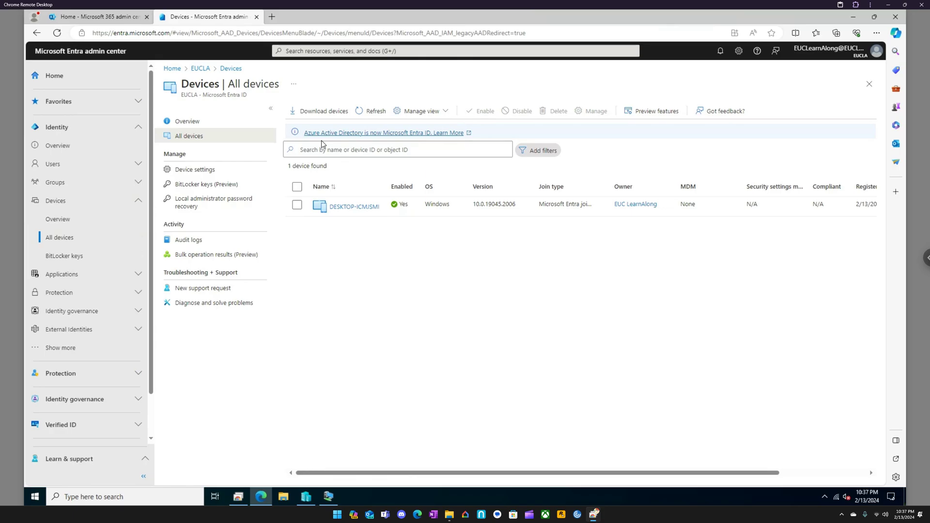
click(297, 206)
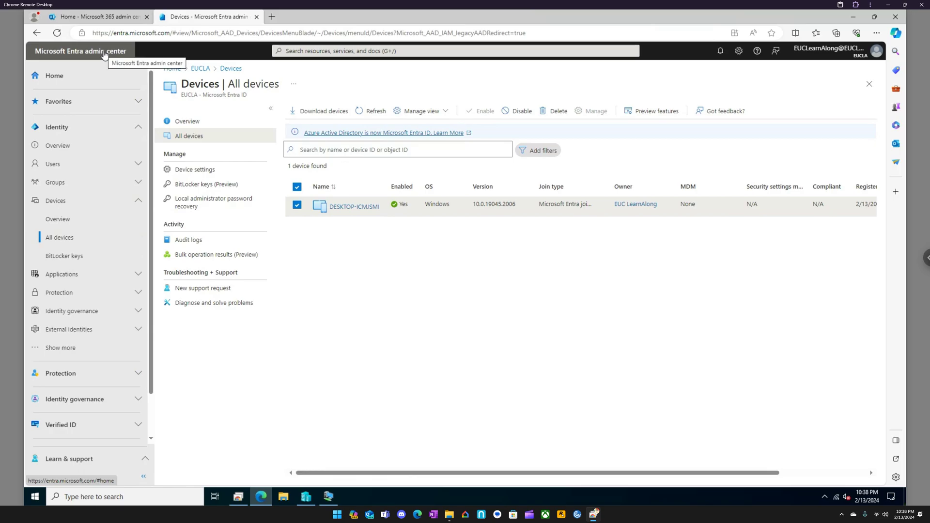
Go back to the Microsoft 365 admin center, open Endpoint Manager, and view all devices in Intune.
click(117, 17)
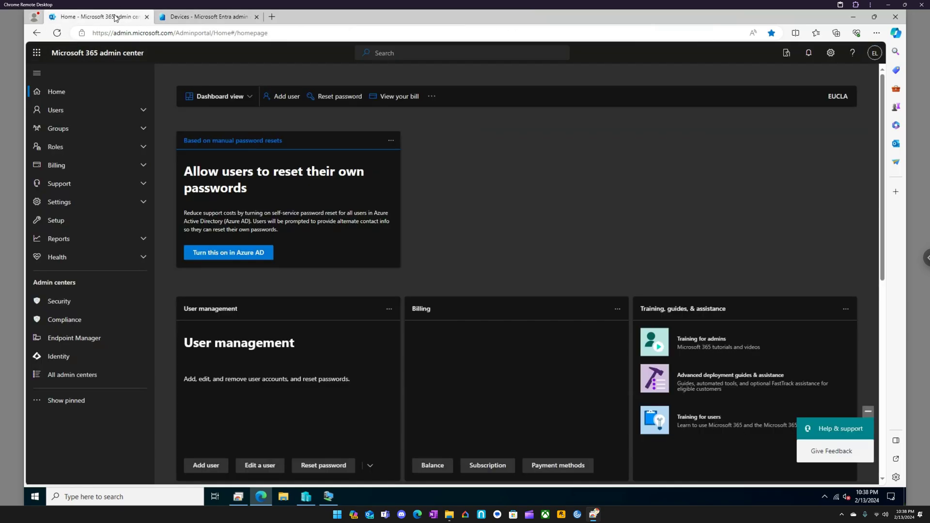
click(72, 339)
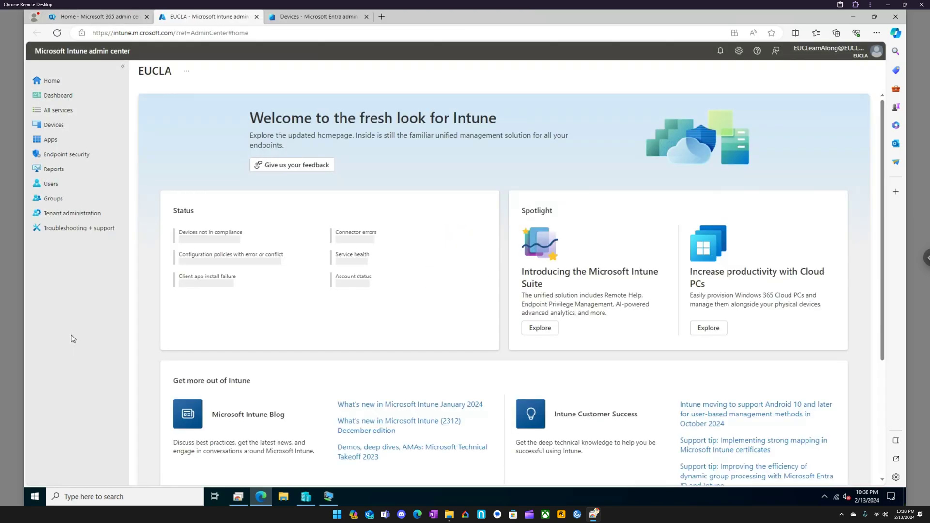
click(55, 128)
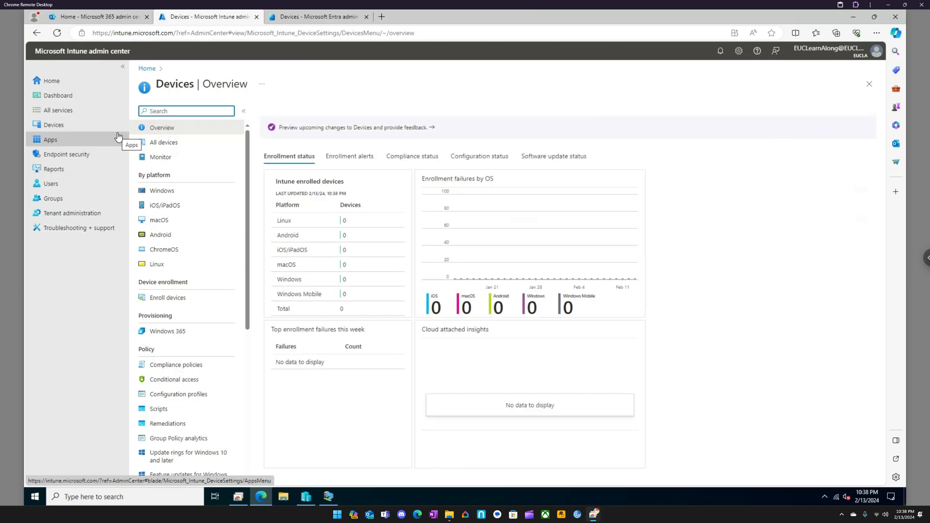
click(171, 150)
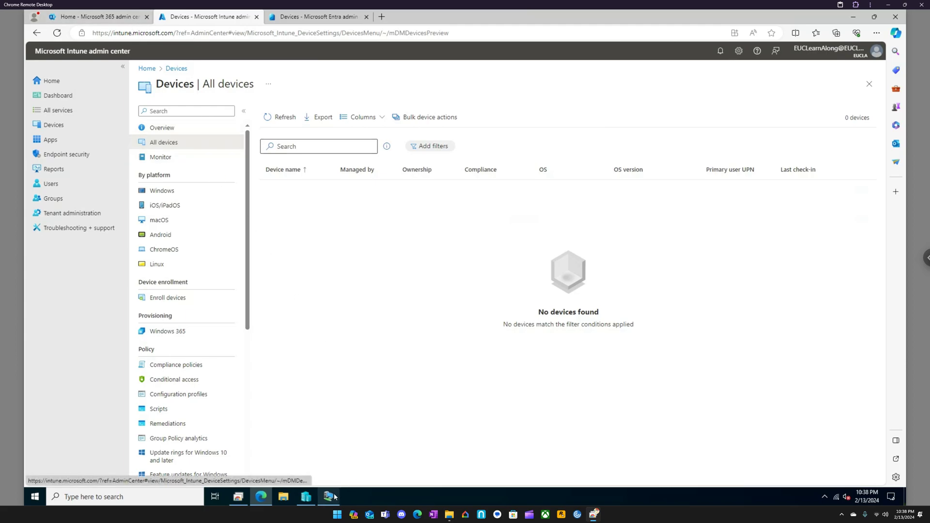
Switch back to the EP2 virtual machine, search Microsoft Store for "portal" and open the Company Portal app page.
click(333, 482)
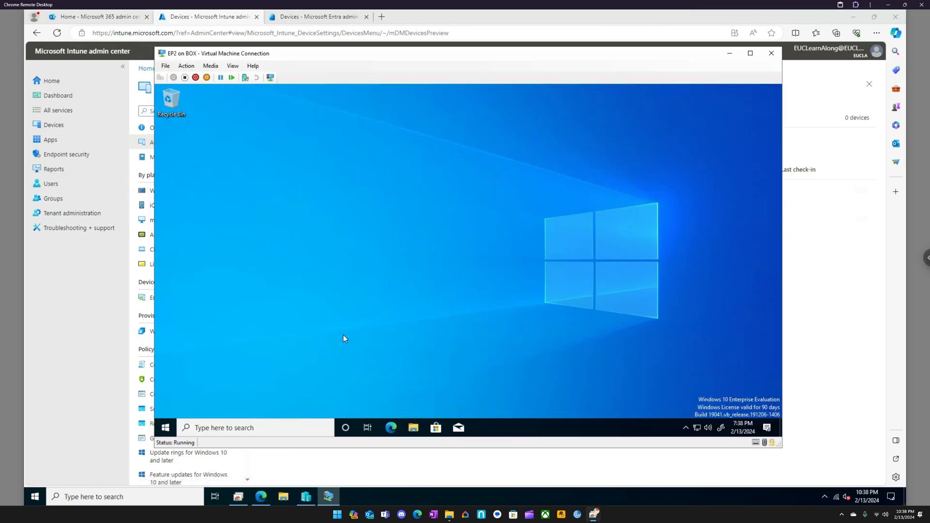
click(435, 429)
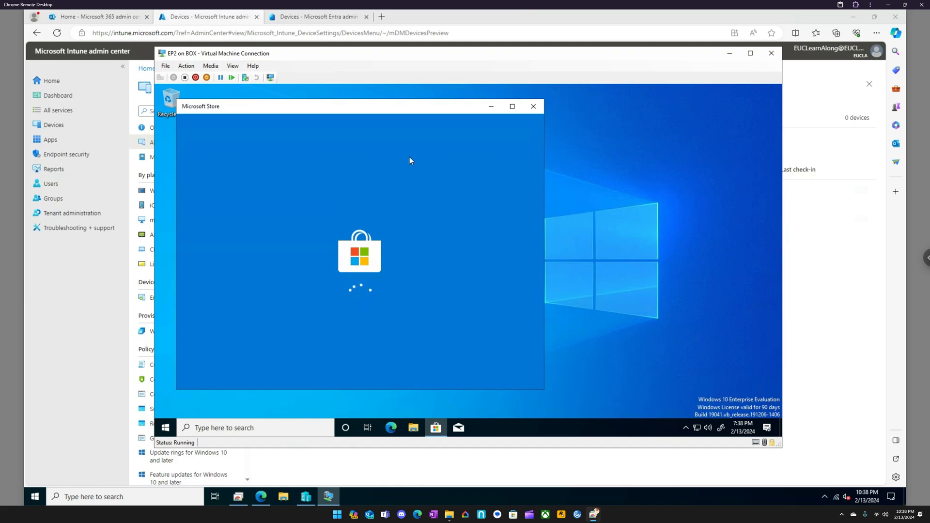
drag(366, 112, 446, 117)
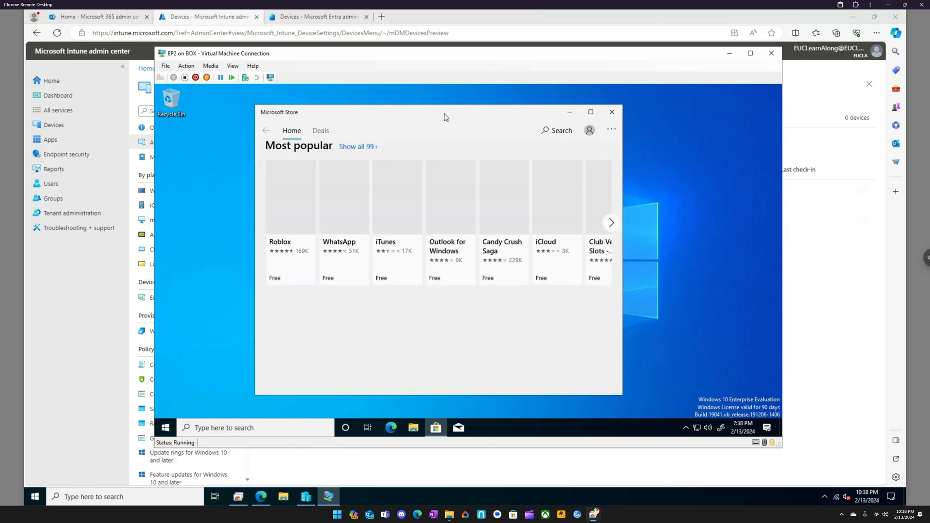
click(546, 131)
text(port)
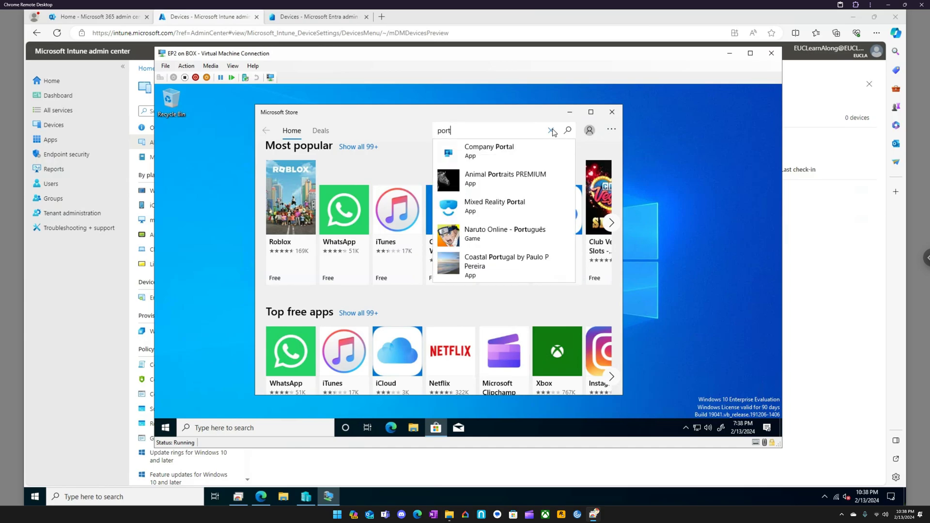
text(al)
key(Return)
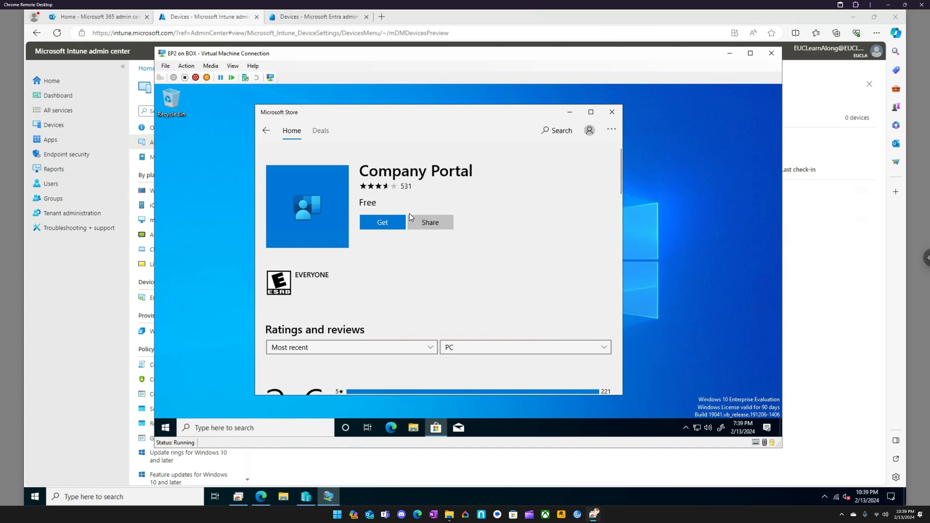
Get the Company Portal app, decline signing in for use across devices, and check its download in the Store.
click(376, 222)
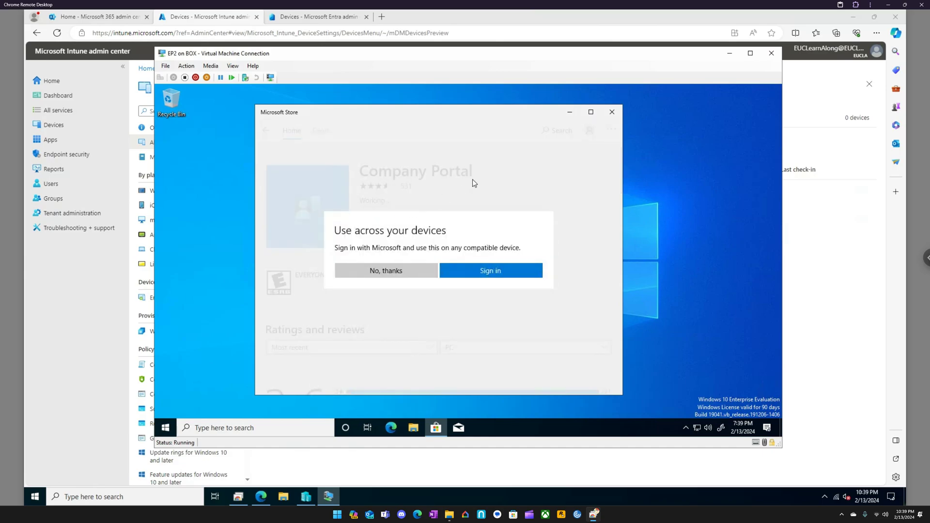
click(413, 270)
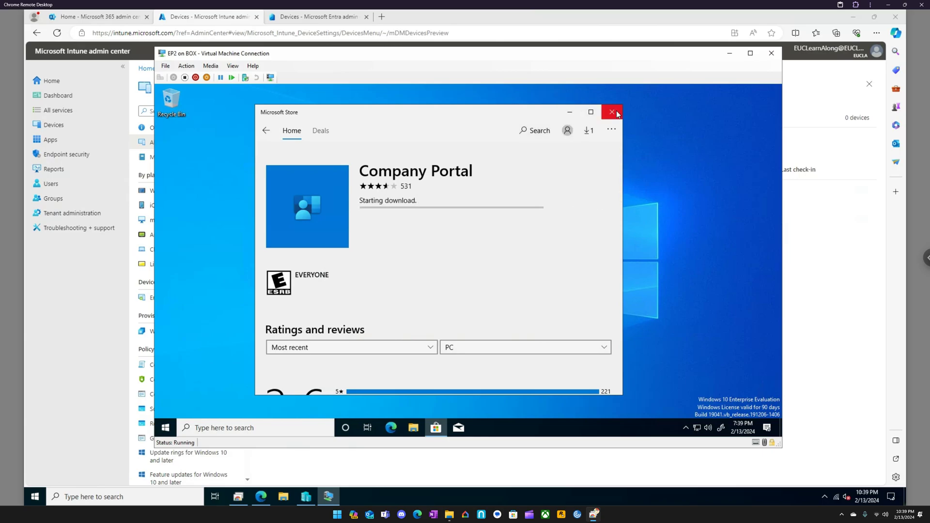
click(570, 113)
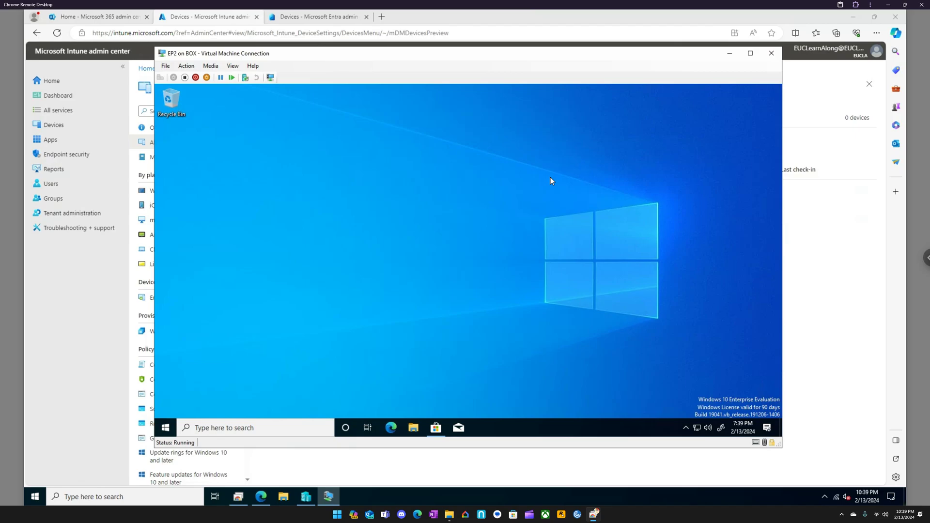
click(436, 427)
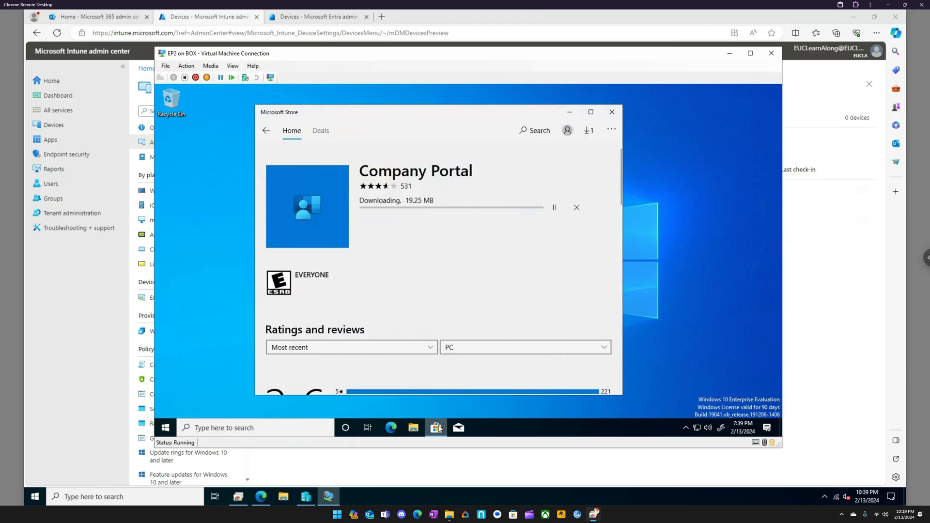
click(436, 427)
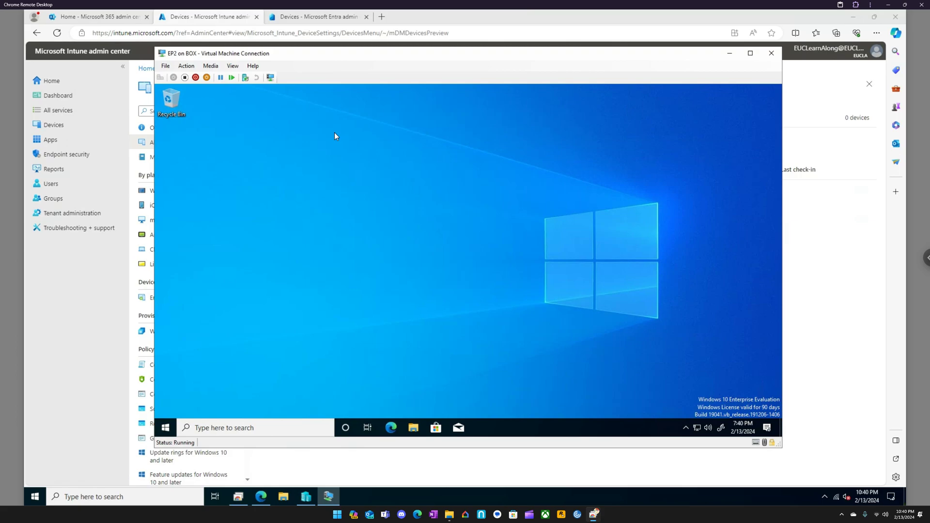
click(436, 427)
click(440, 430)
Launch Company Portal on EP2 and move its window closer to the middle of the desktop.
click(165, 428)
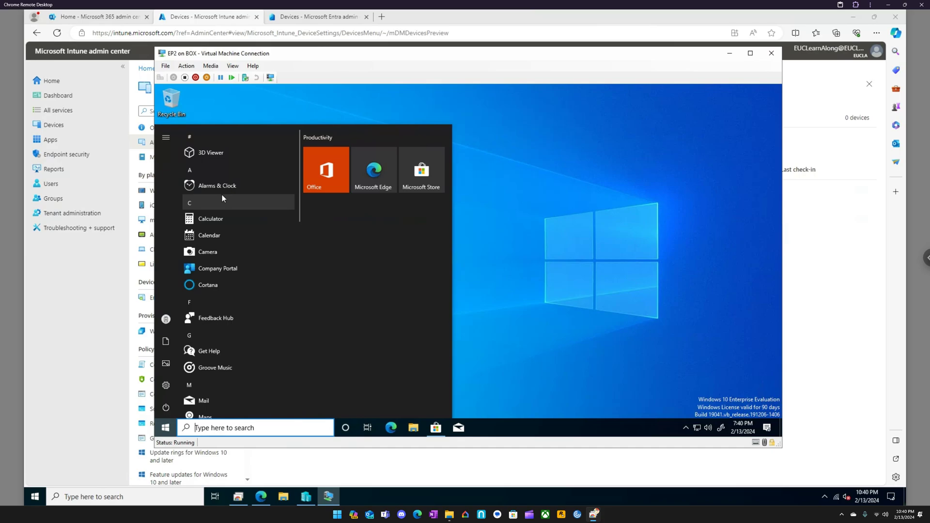
click(231, 268)
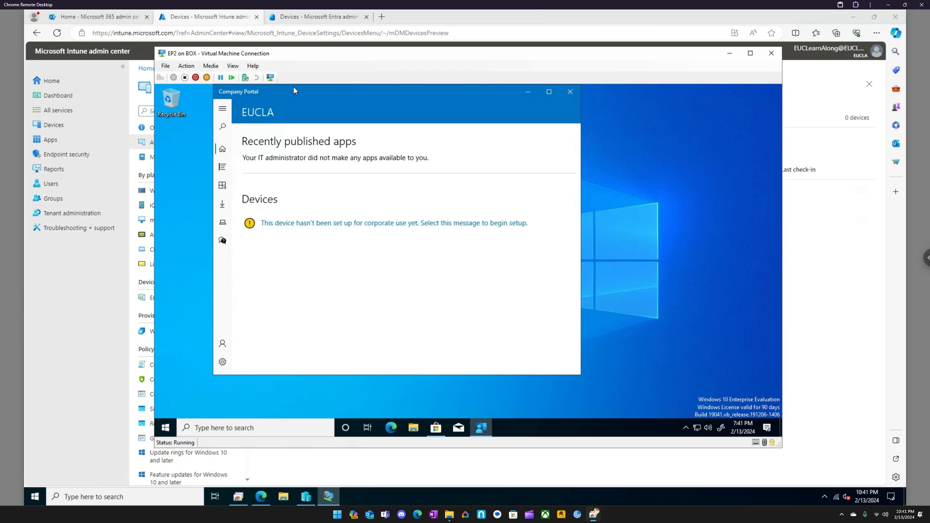
drag(315, 110, 315, 111)
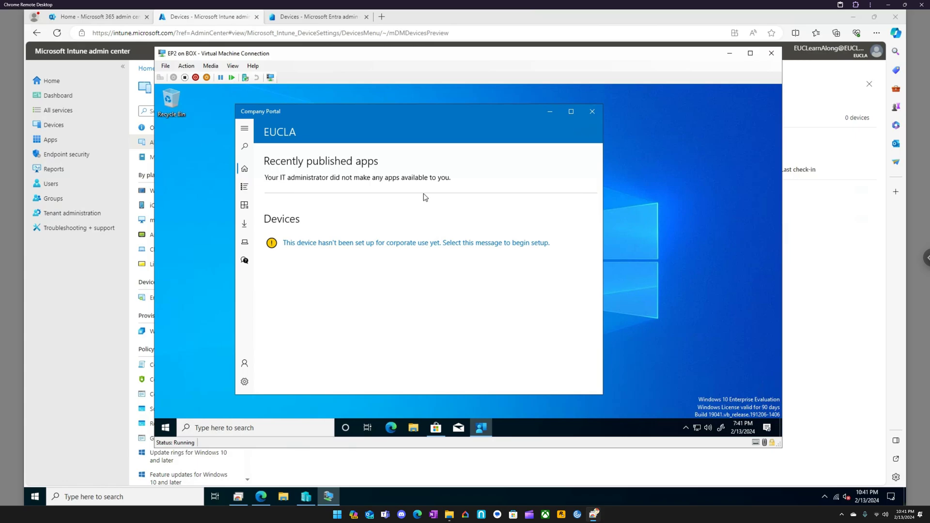
Begin corporate setup of this device in Company Portal and start connecting it to work with the prefilled account.
click(375, 244)
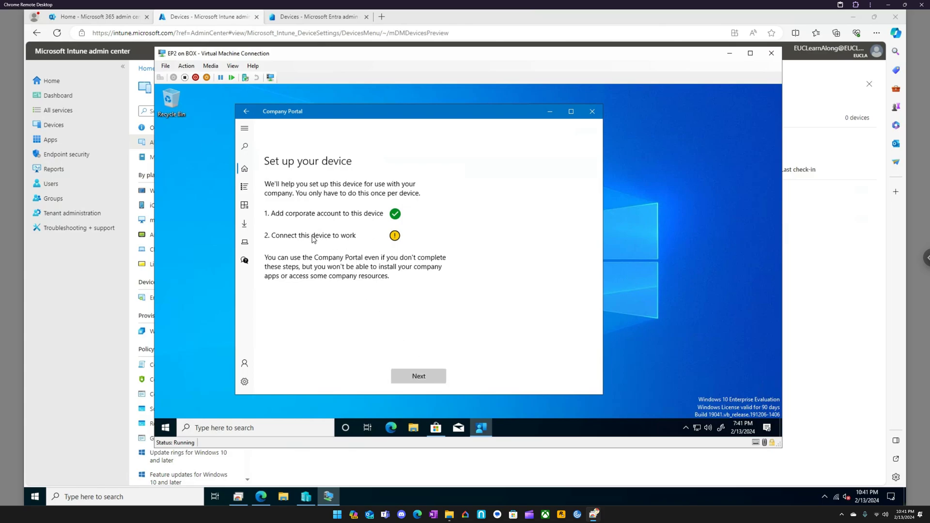
click(423, 374)
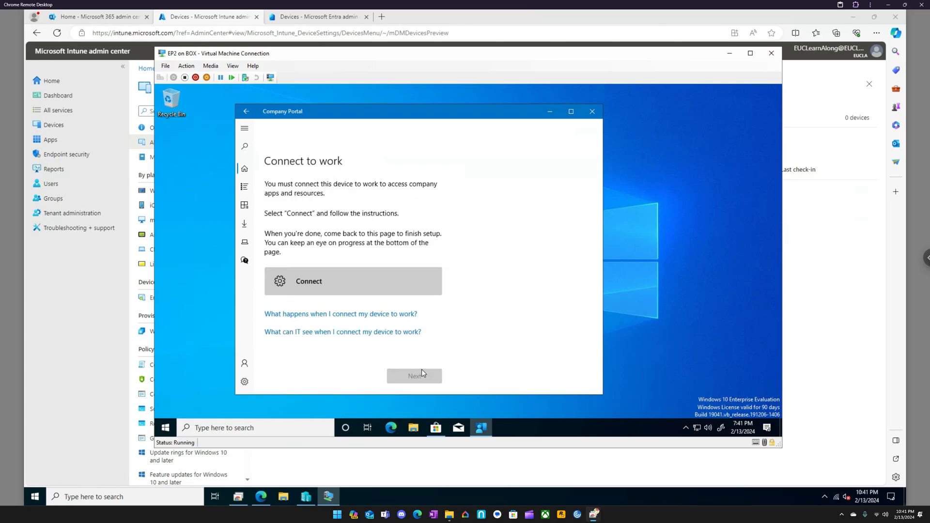
click(335, 286)
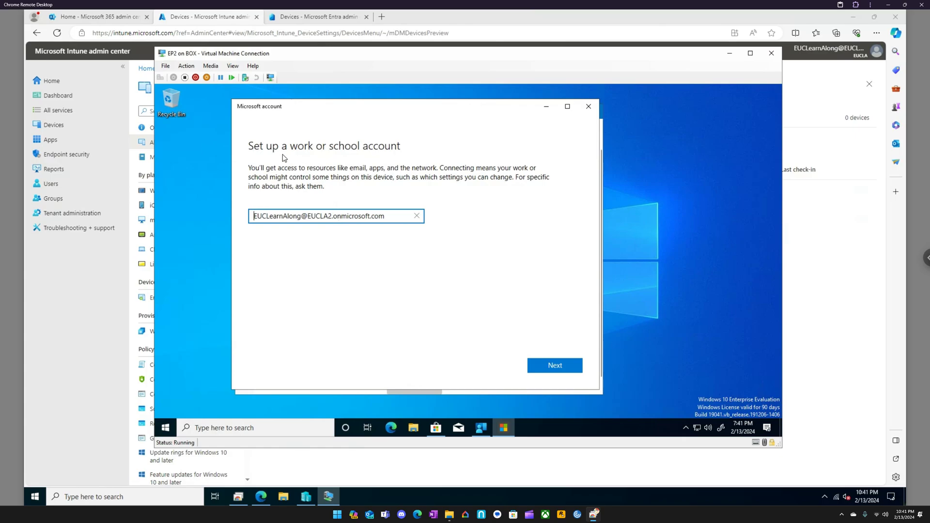
click(541, 365)
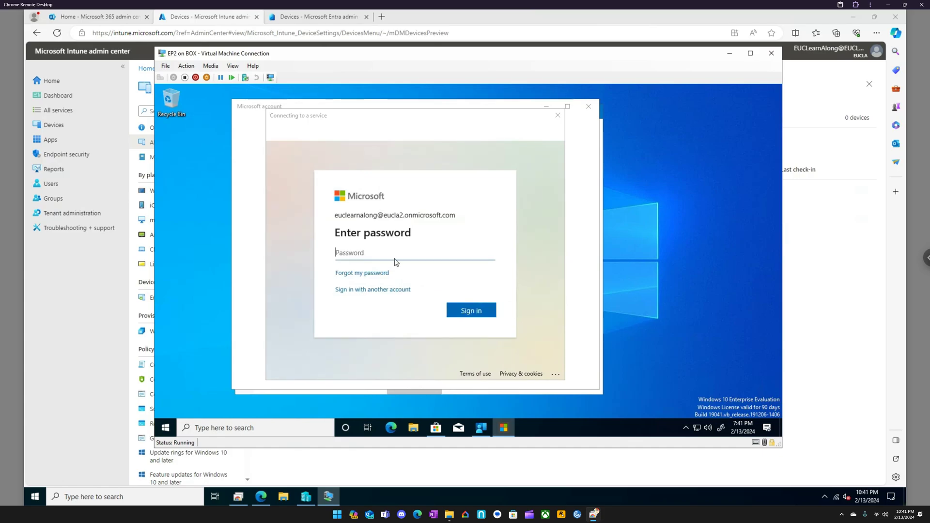
Sign in to the work account with its password and authenticator verification code, and complete the sign-in prompts.
text(•••••••••)
key(Return)
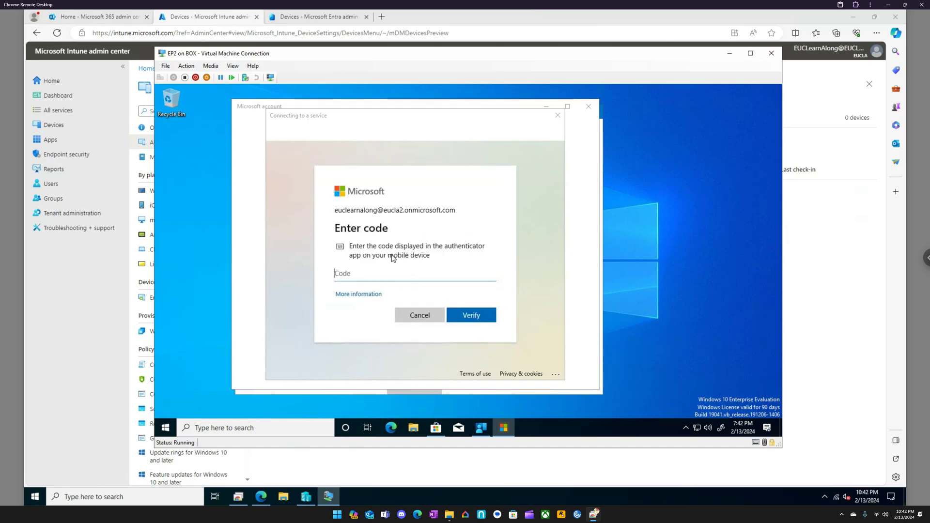
key(Return)
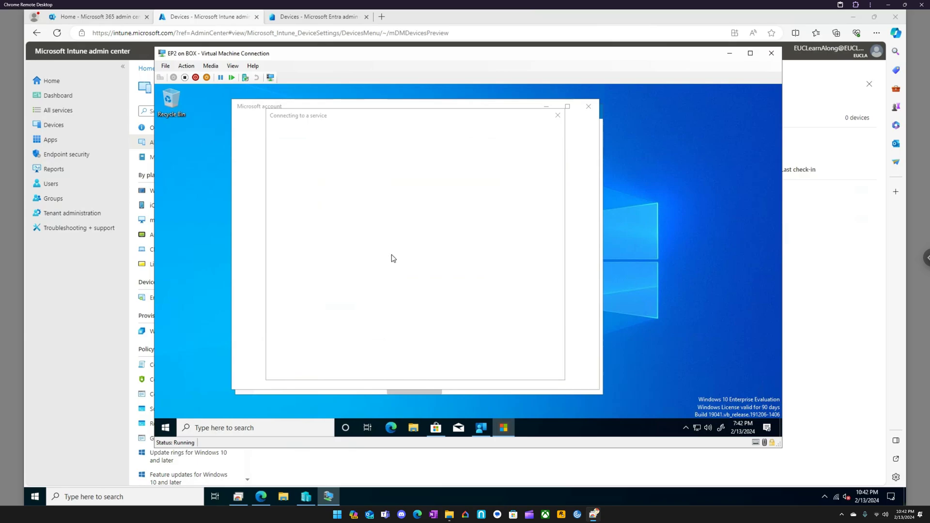
click(389, 286)
click(474, 305)
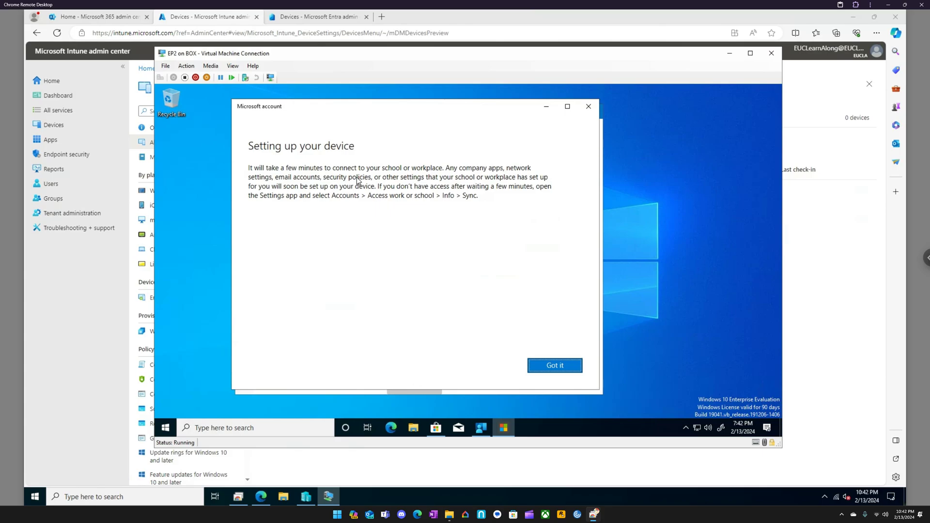
Acknowledge the device setup notice and finish the Company Portal setup to return to its home page.
click(569, 370)
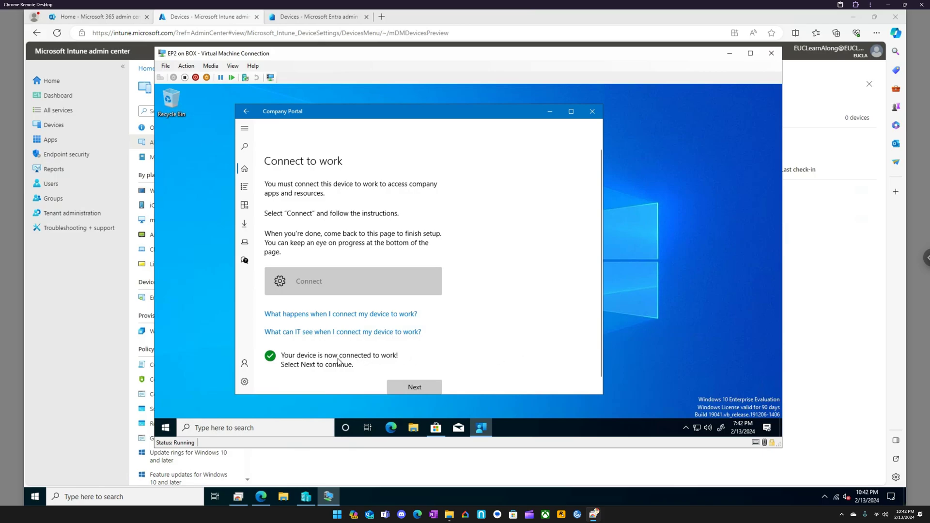
scroll(430, 377, down, 1)
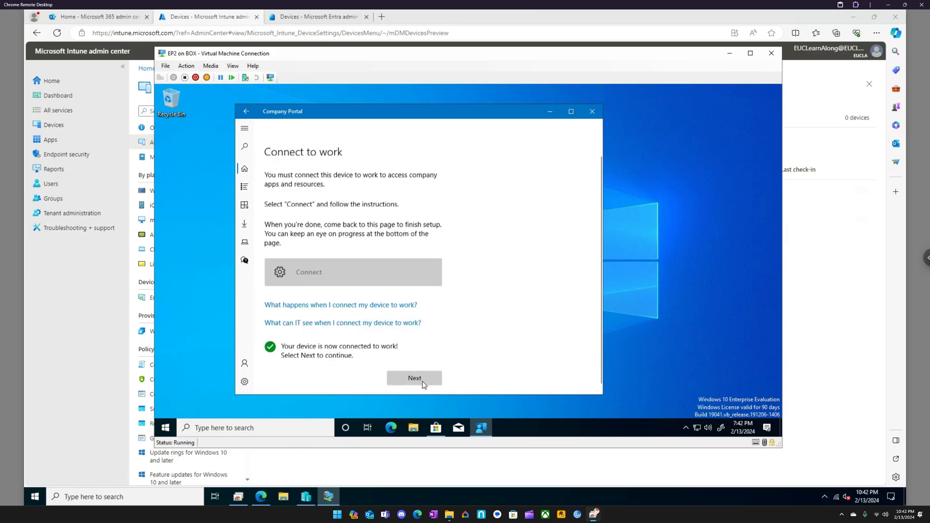
click(426, 378)
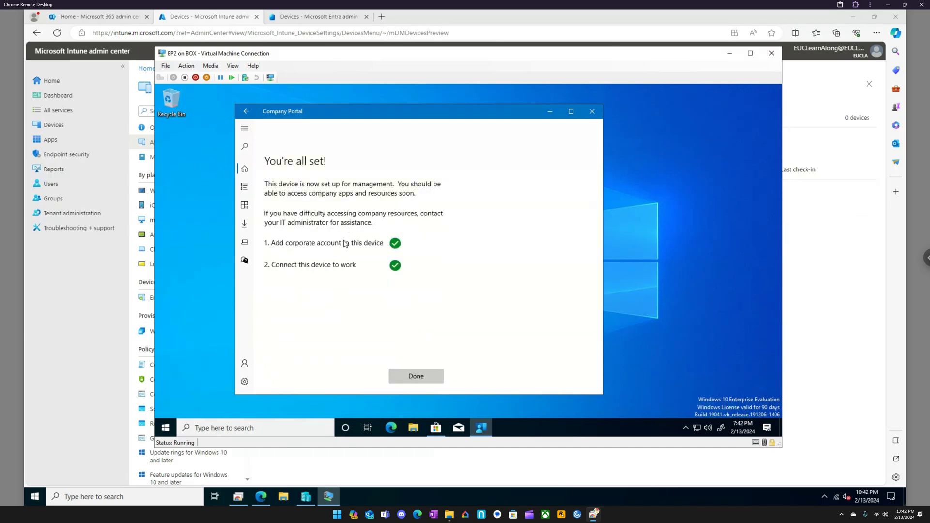
click(433, 377)
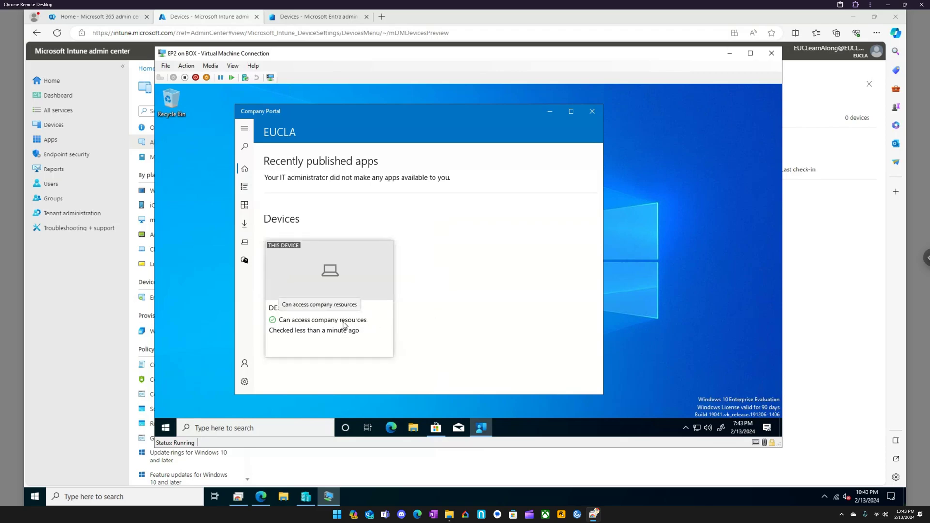
Switch to the Intune admin center, reload All devices, and check the Windows devices and Windows enrollment pages.
click(224, 20)
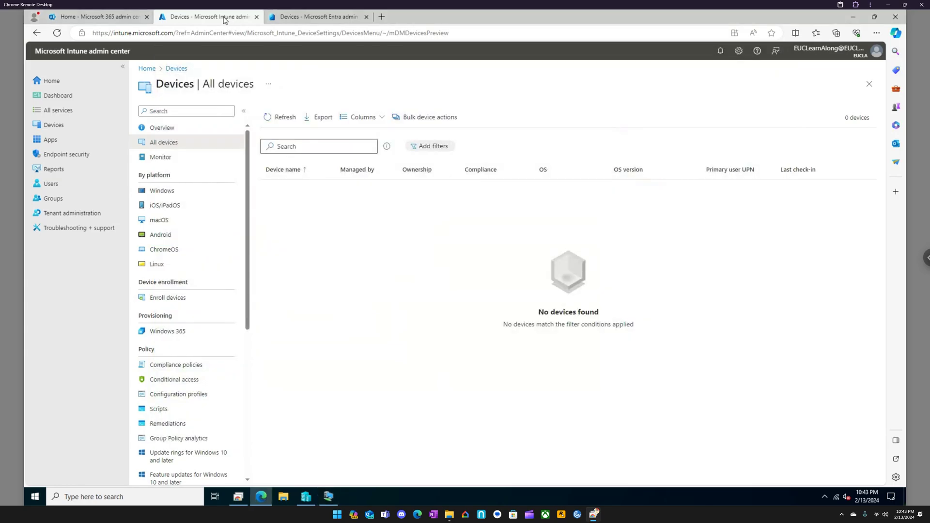
click(58, 34)
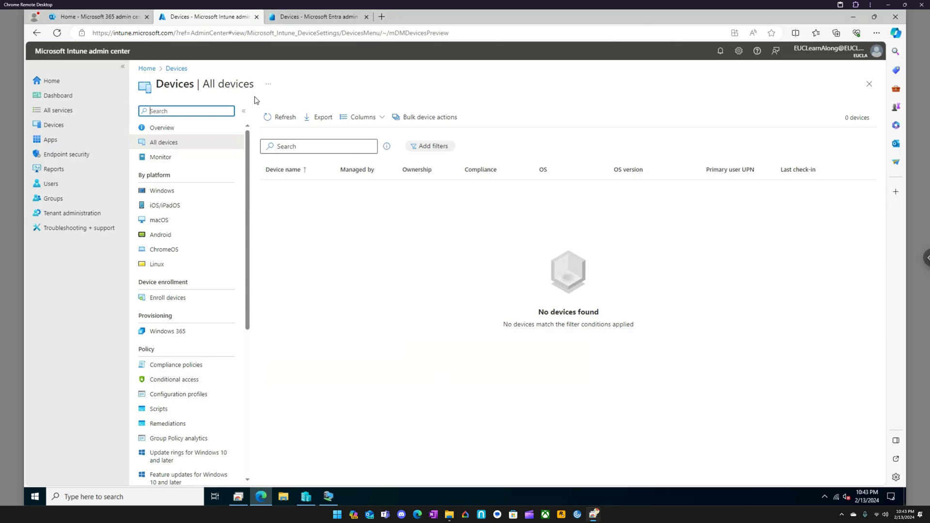
click(176, 192)
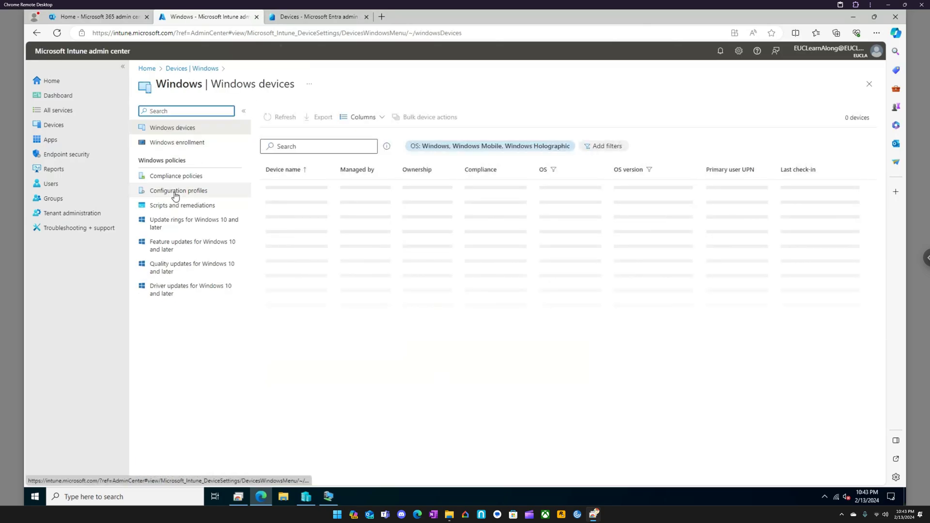
click(186, 145)
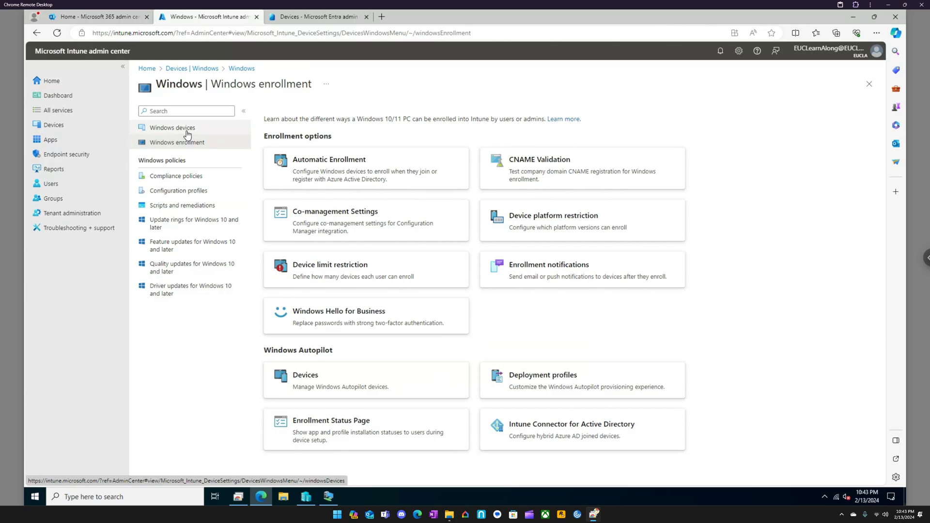
click(187, 134)
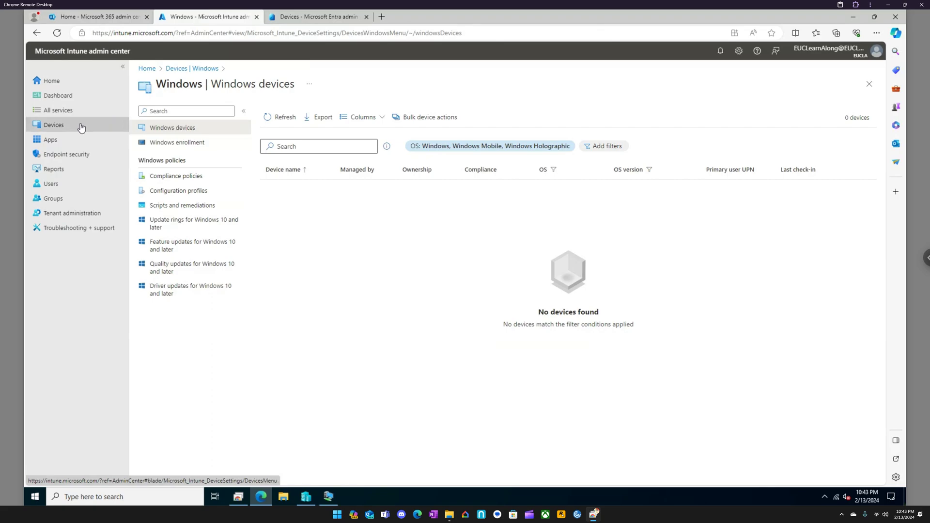
Go back through Intune's home page to Devices and check the All devices list again.
click(57, 83)
click(55, 127)
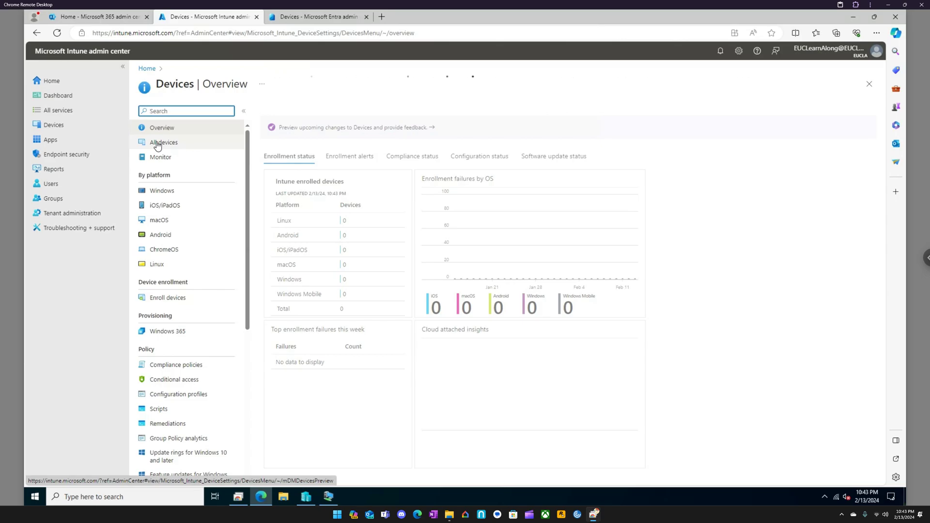
click(157, 143)
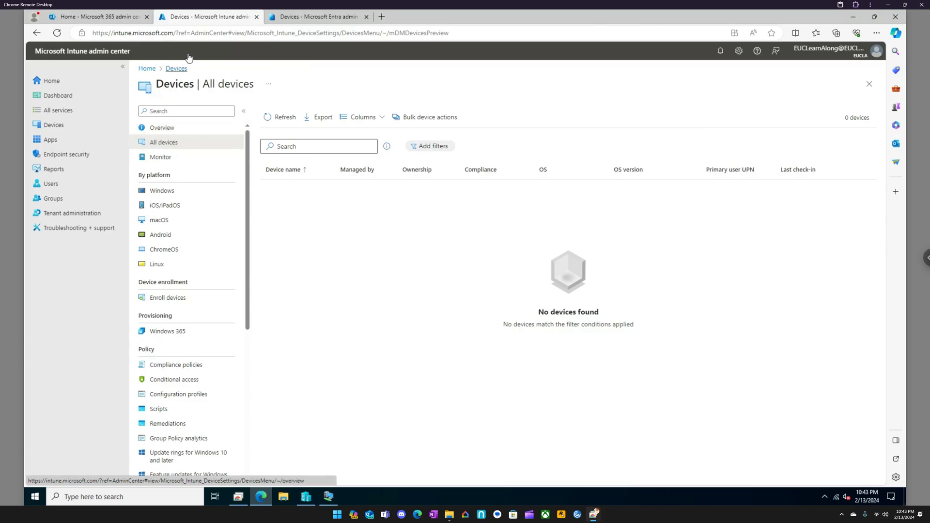
Close the Entra and Intune pages, reopen Endpoint Manager from the Microsoft 365 admin center, and show the Devices overview.
click(366, 17)
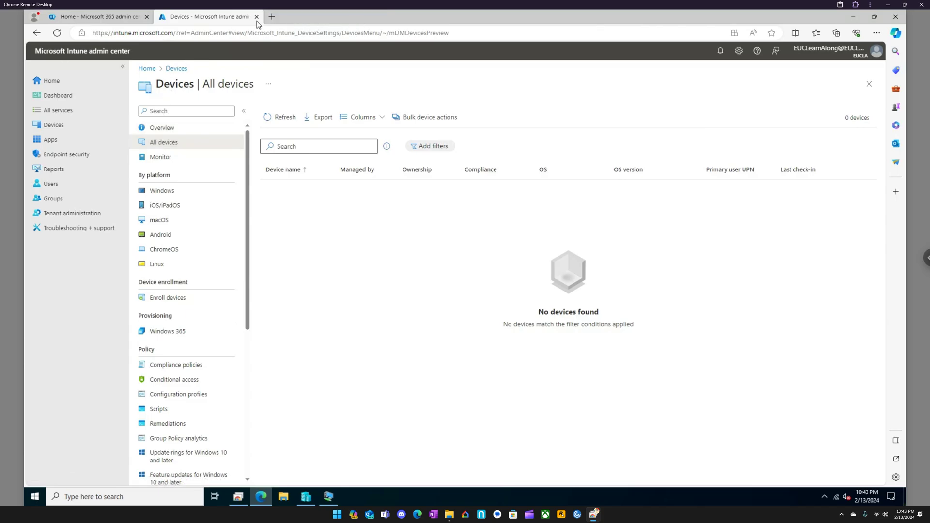
click(256, 17)
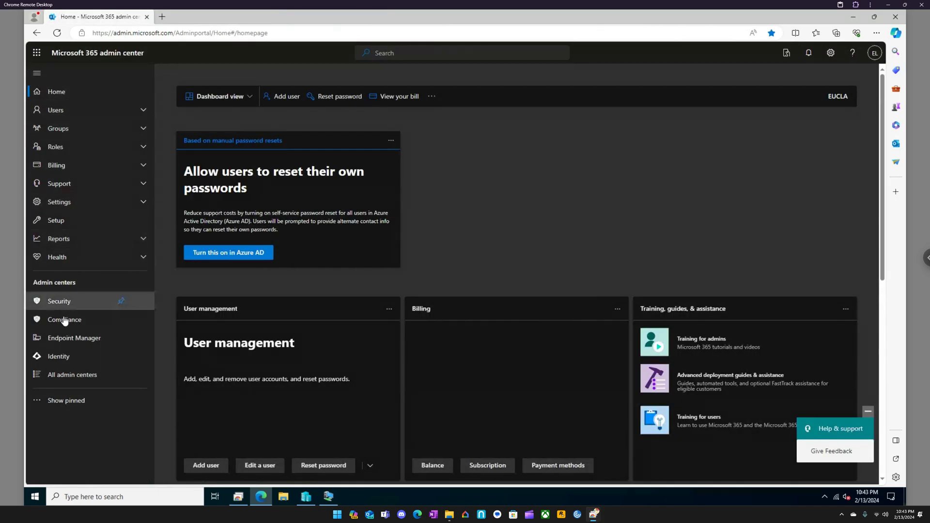
click(72, 339)
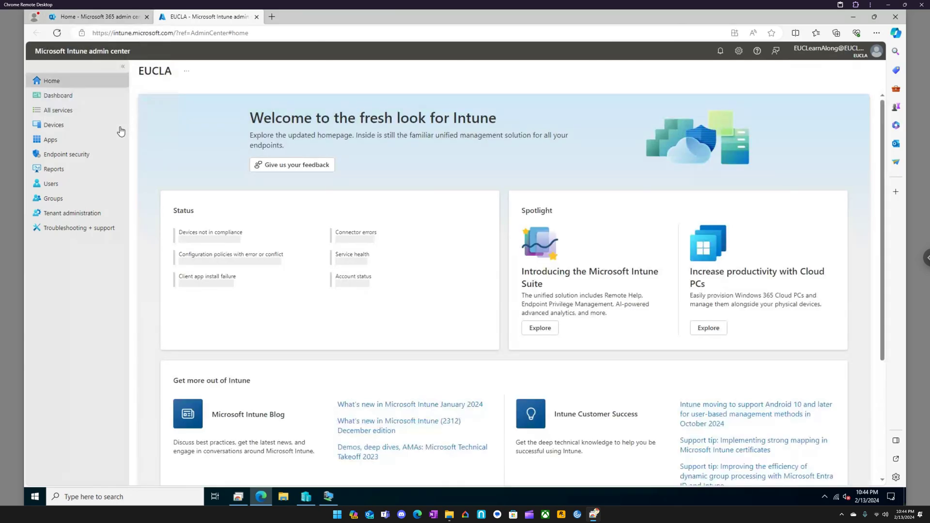
click(67, 130)
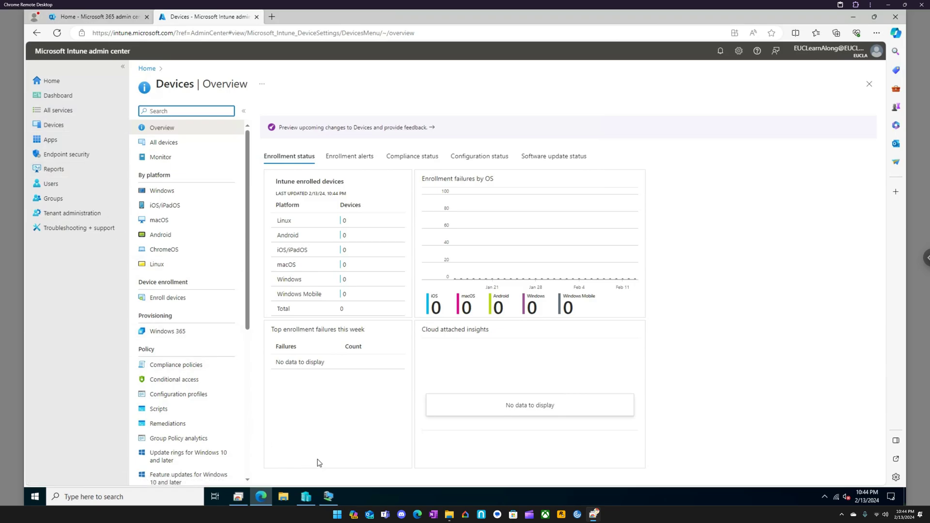
Check this device's access status in Company Portal on EP2, and return to the Intune admin center in the browser.
click(330, 499)
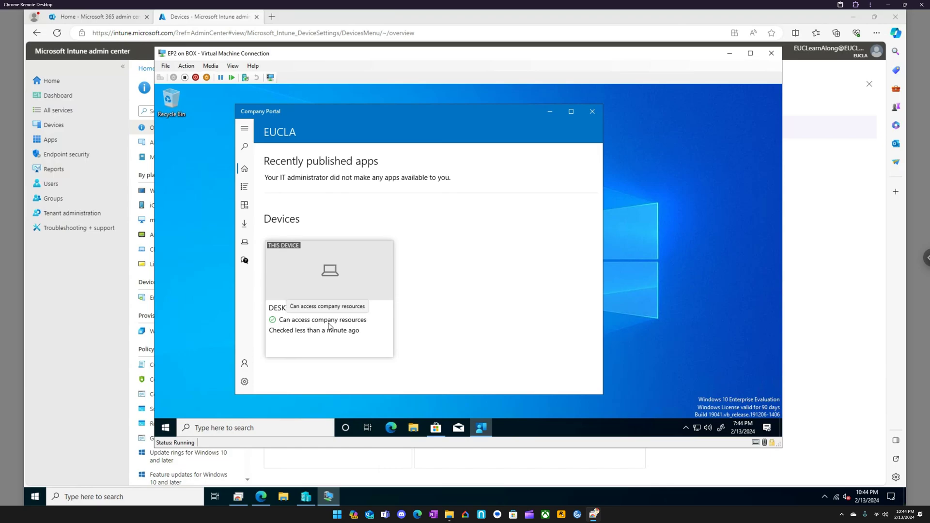
click(347, 500)
click(99, 330)
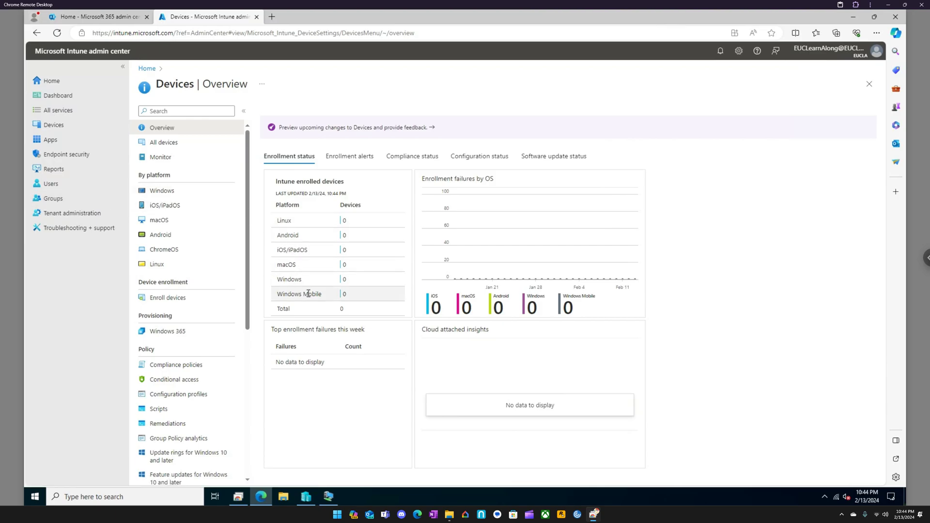
Check enrollment alerts, compliance, software update and enrollment status in the Devices overview, plus the Windows devices and enrollment pages.
click(349, 158)
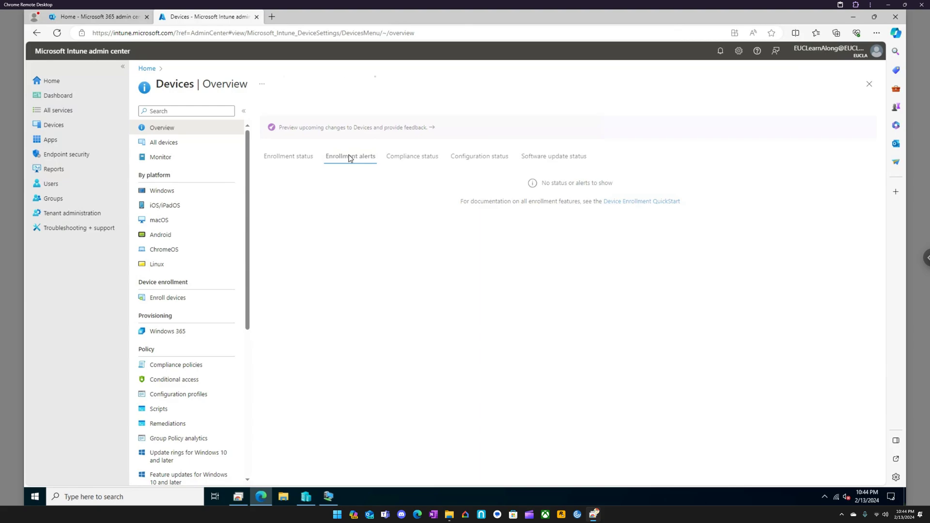
click(405, 158)
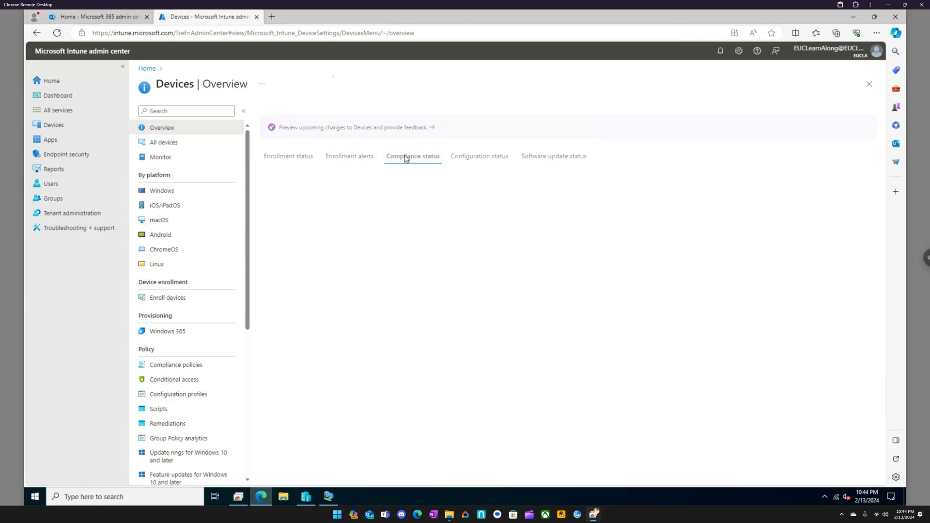
click(306, 158)
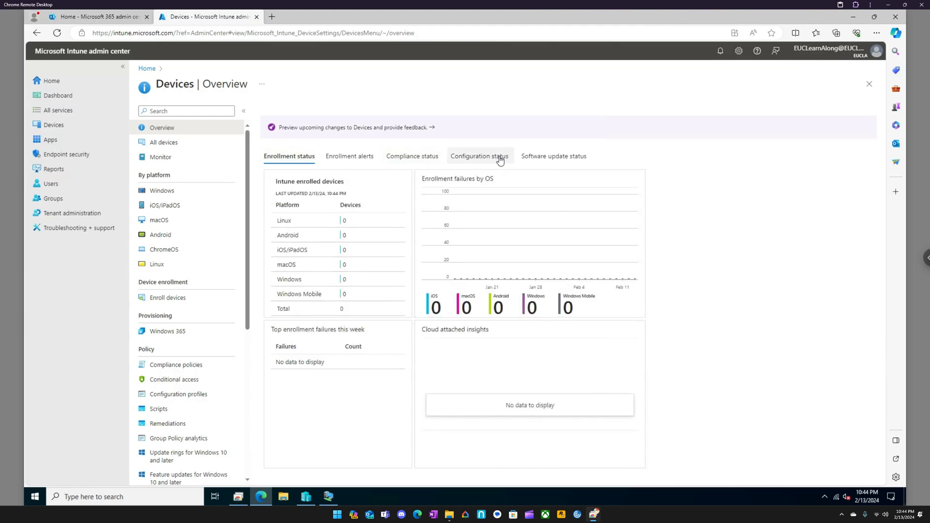
click(536, 158)
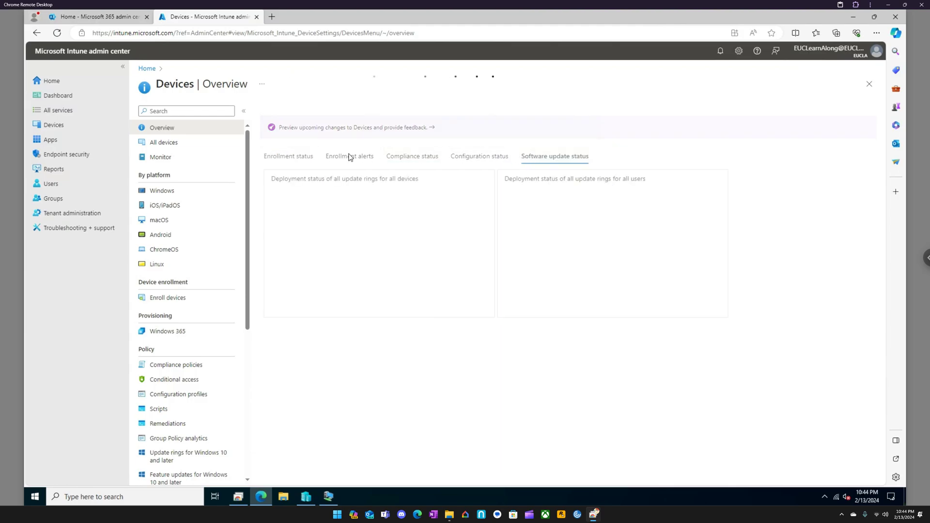
click(284, 158)
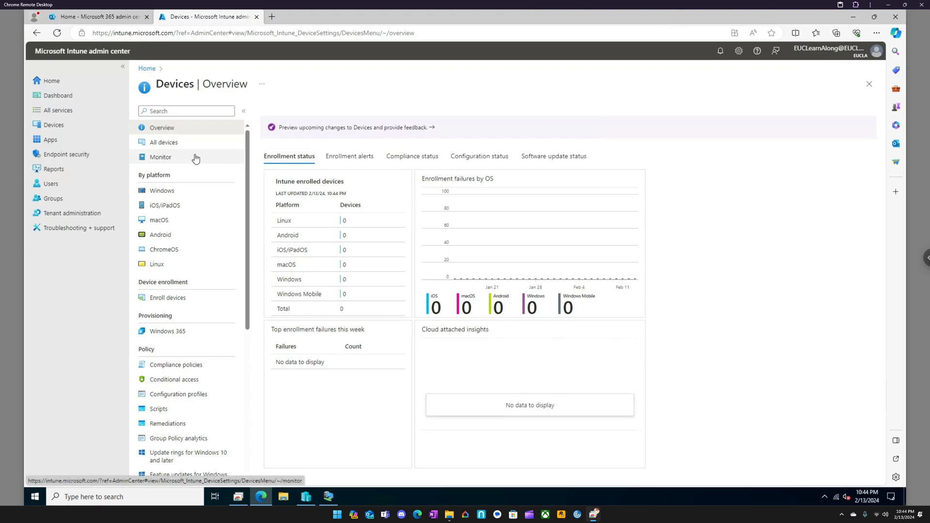
click(169, 191)
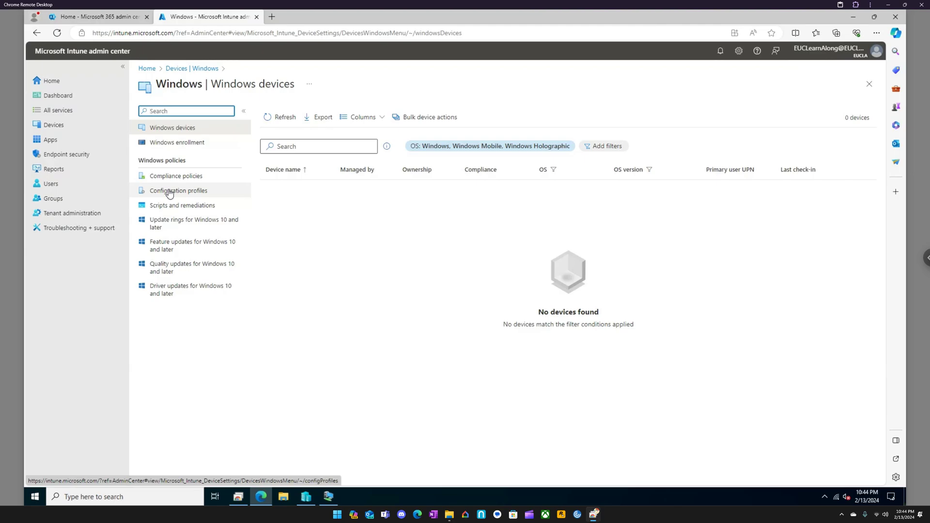
click(179, 143)
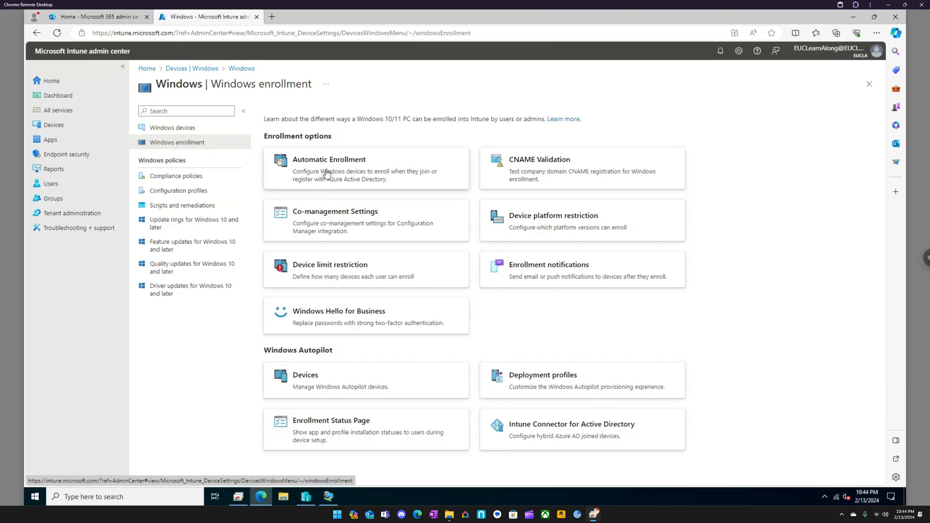
Open the Identity admin center from the Microsoft 365 admin center and show the All devices list in Entra.
click(110, 20)
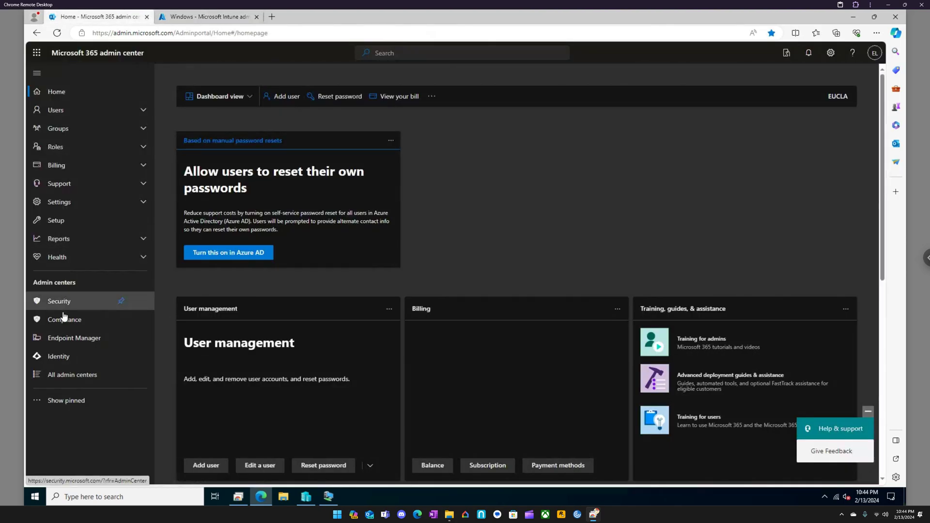
click(66, 356)
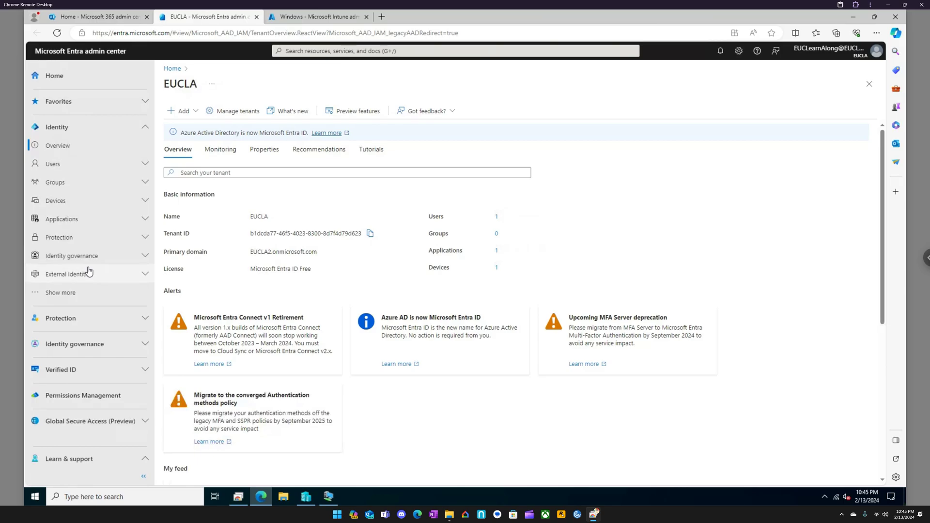
click(70, 184)
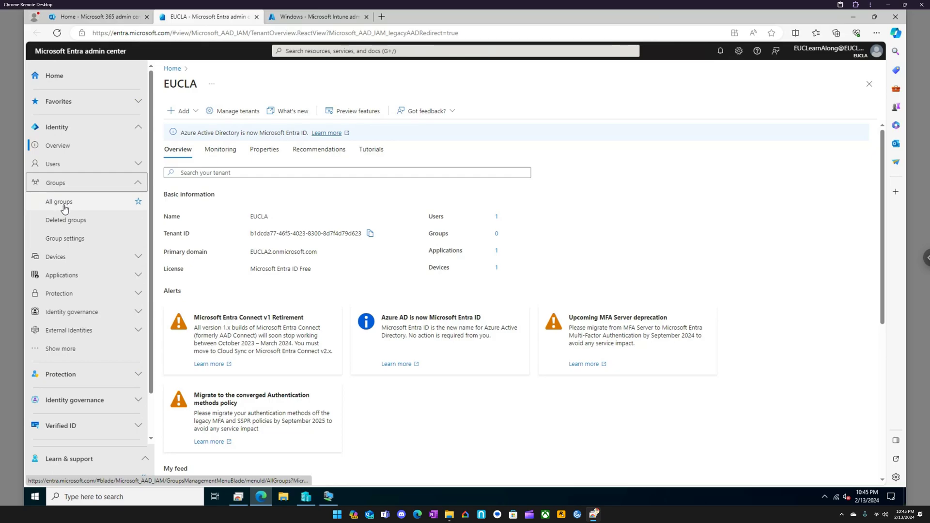
click(68, 262)
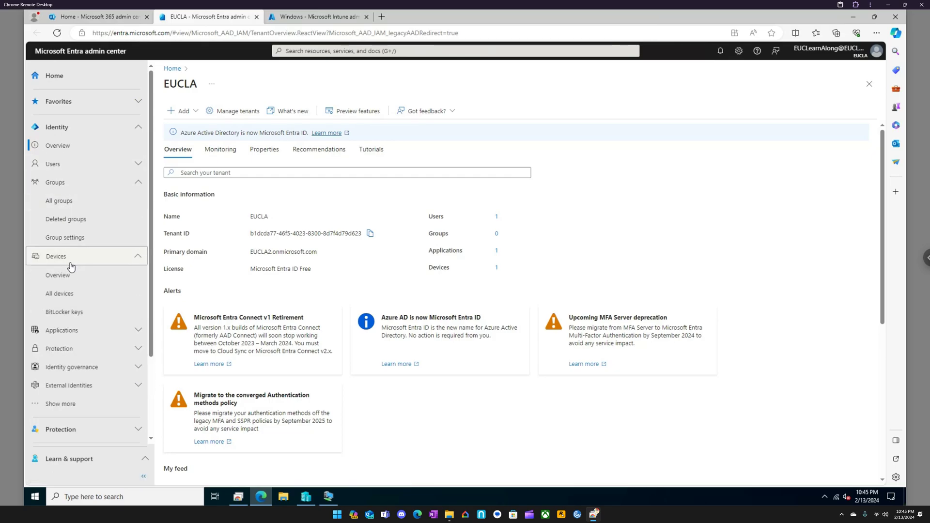
click(64, 294)
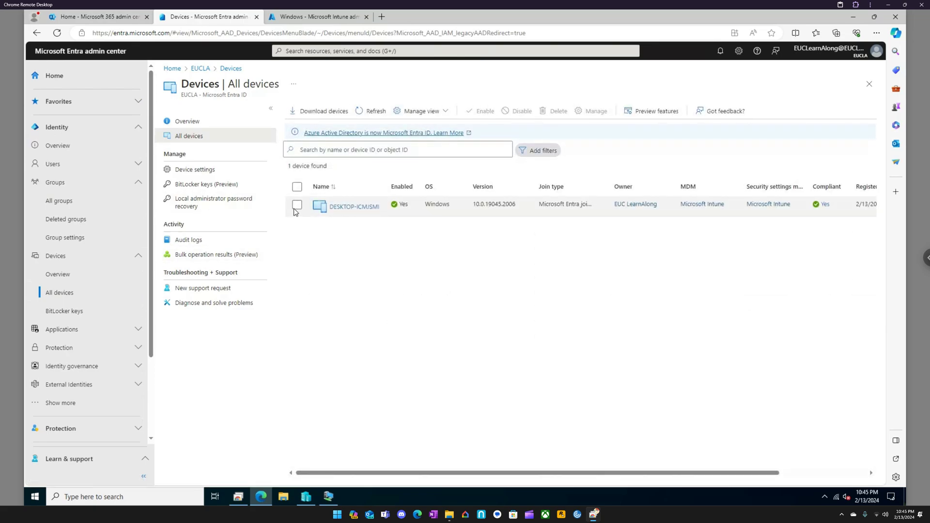
Select the DESKTOP-ICMJSMI device and examine its properties and its roles and administrators in Entra.
click(297, 206)
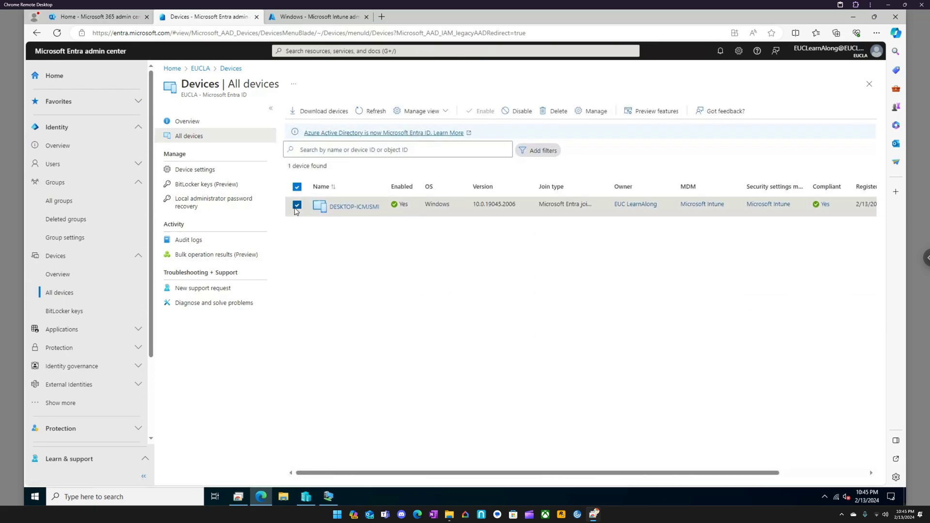
mouse_move(384, 473)
mouse_down()
mouse_move(450, 478)
mouse_move(386, 478)
mouse_up()
click(344, 207)
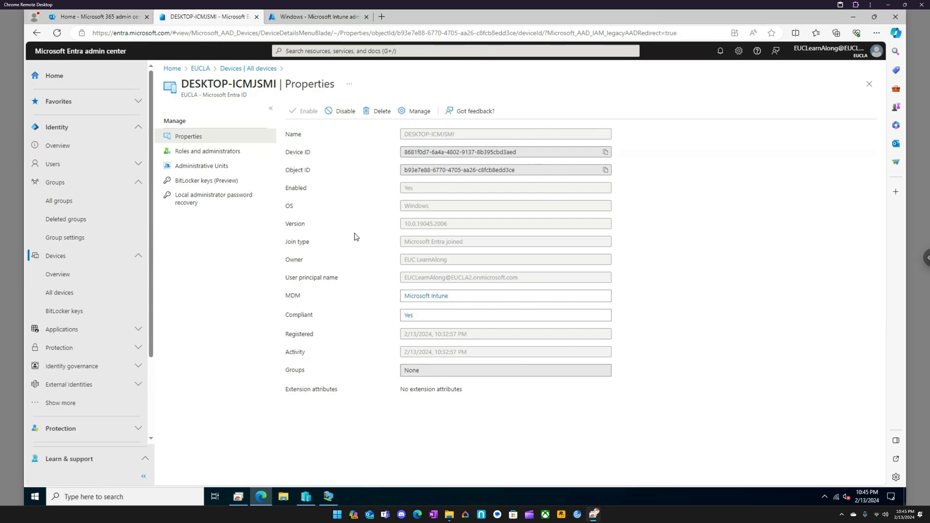
click(241, 156)
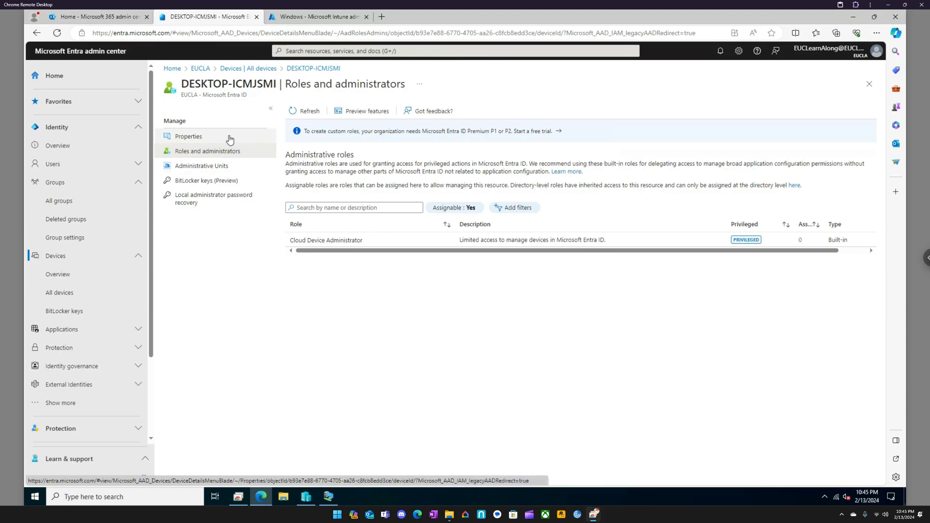
click(213, 137)
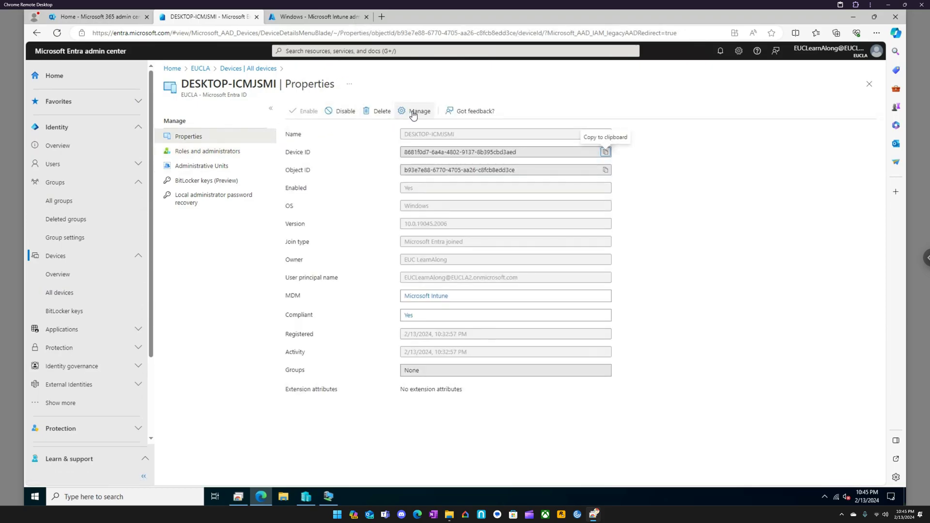
Open the device's Intune management page from its Entra properties and check its overview, enrollment and discovered apps.
click(414, 111)
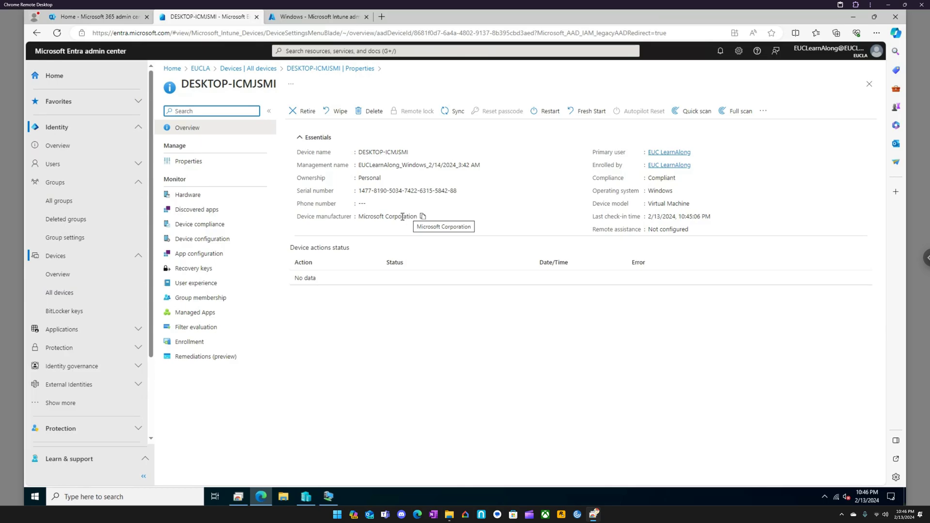
click(191, 345)
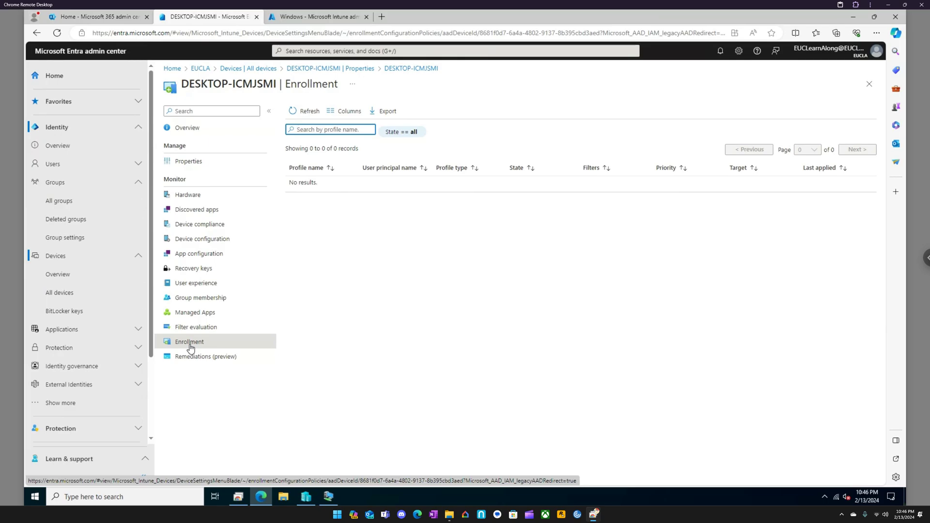
click(205, 212)
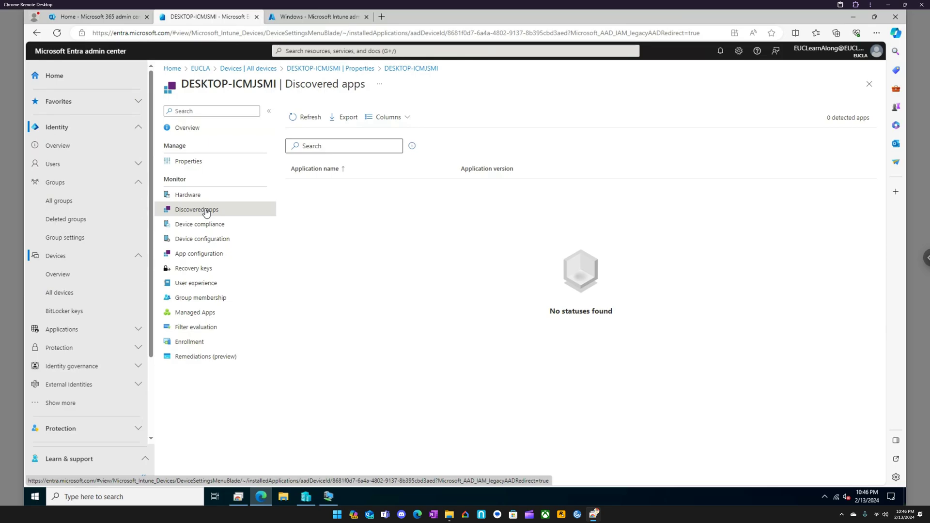
Show the Devices overview in Intune, compare it with the device's page in Entra, and return to Intune.
click(320, 19)
click(59, 126)
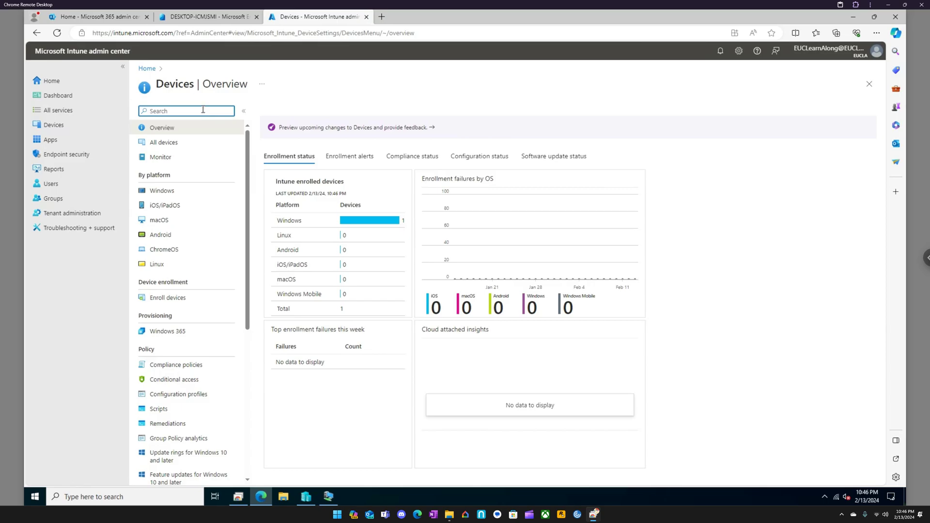
click(203, 18)
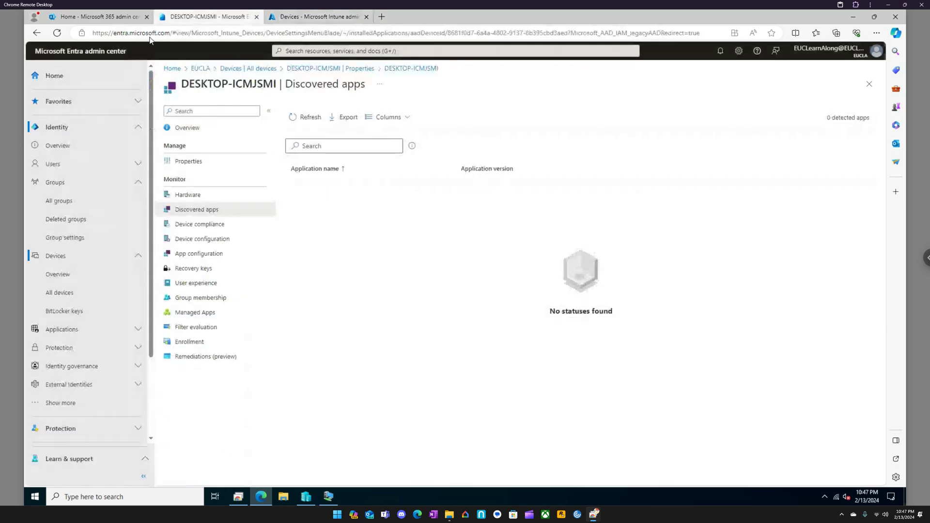
click(312, 18)
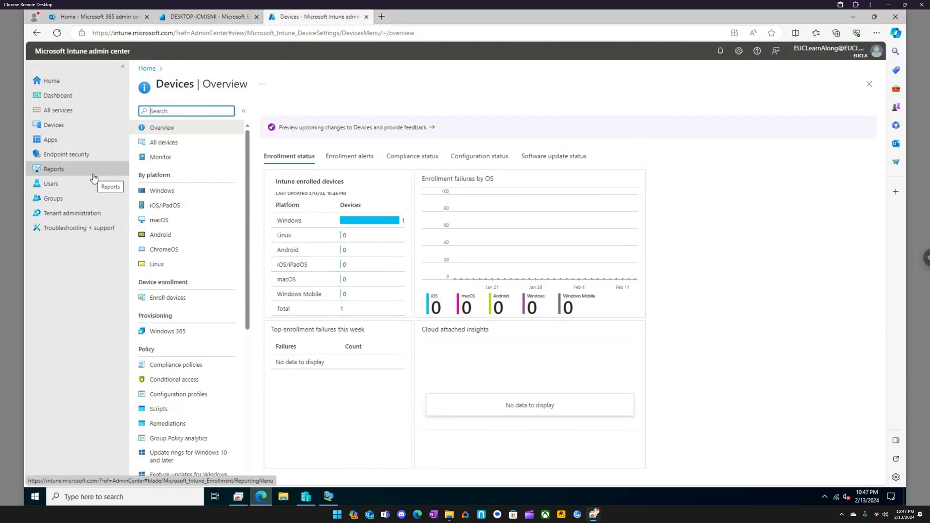
Start adding a Microsoft Store app (new) from Intune's All apps list and open the store search.
click(57, 141)
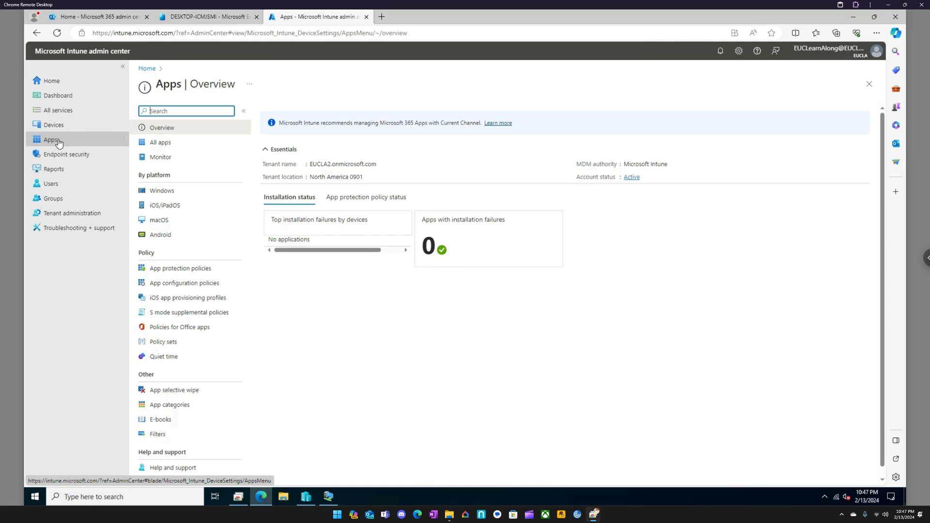
click(167, 144)
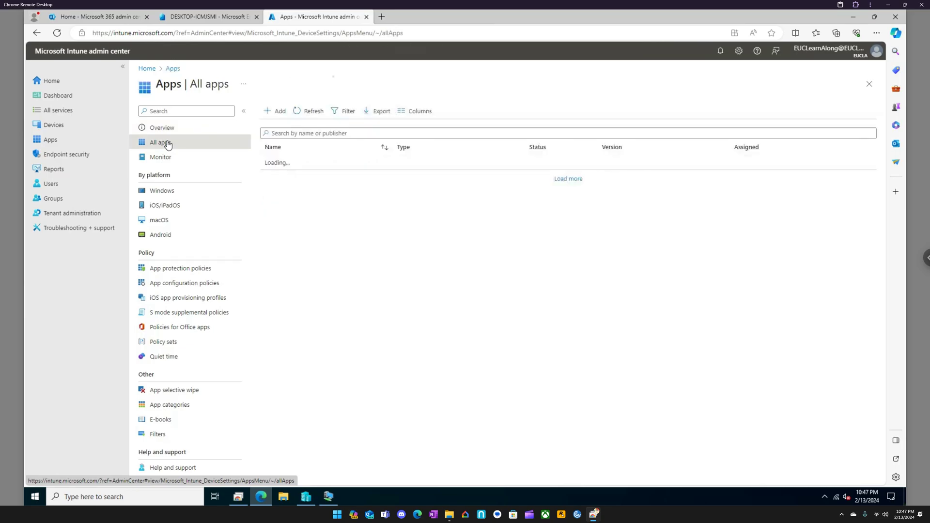
click(276, 112)
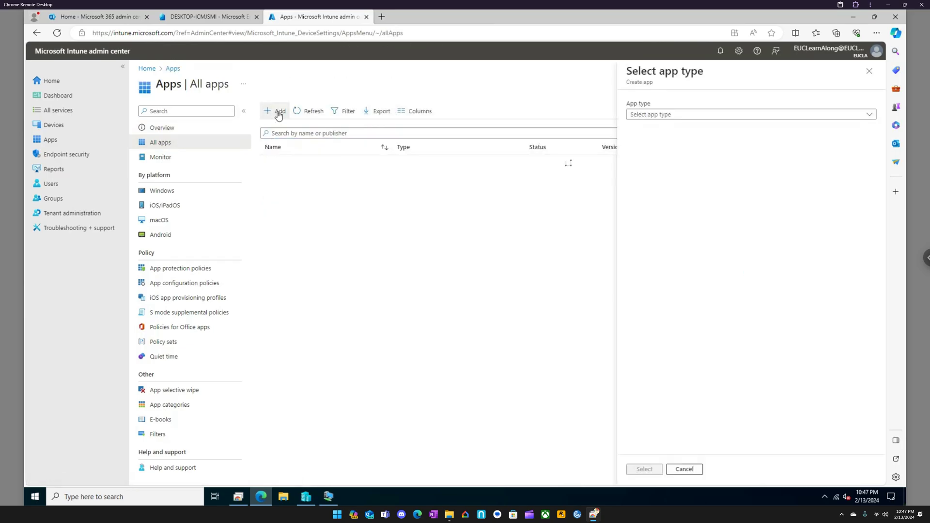
click(706, 116)
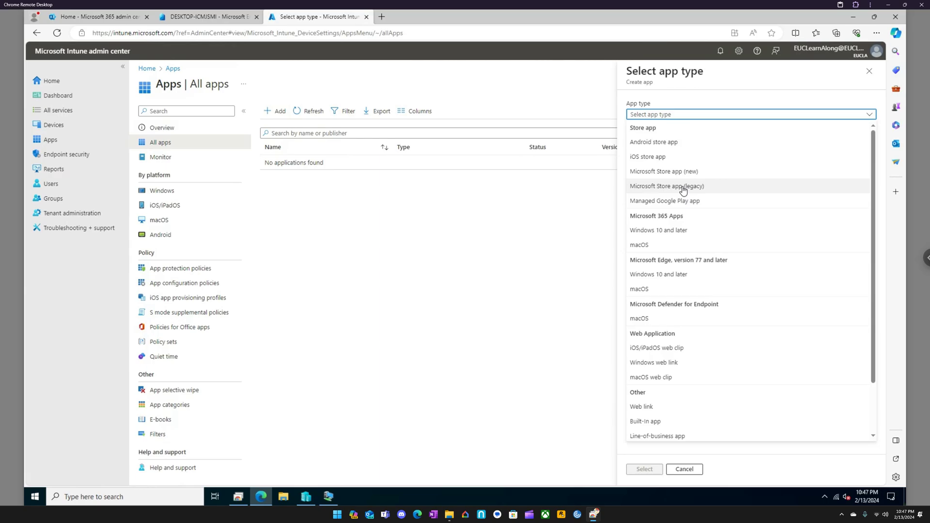
click(670, 173)
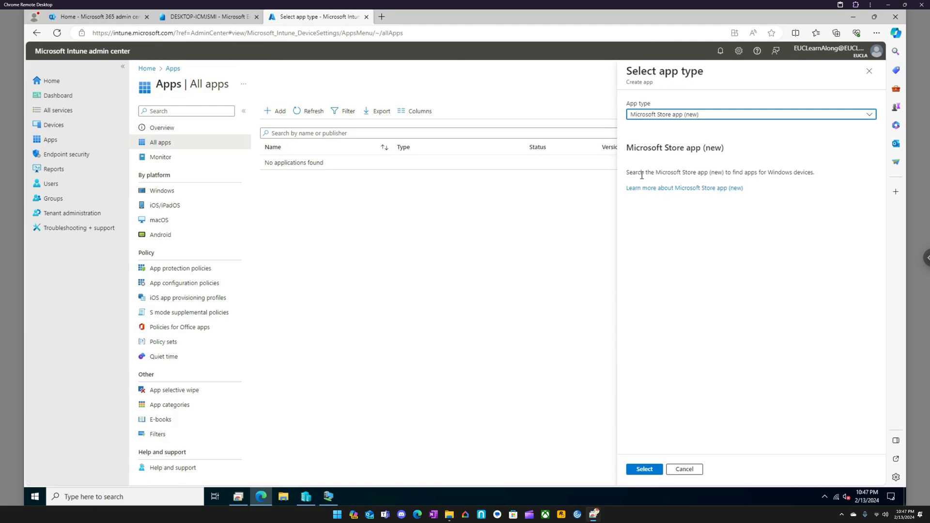
click(647, 472)
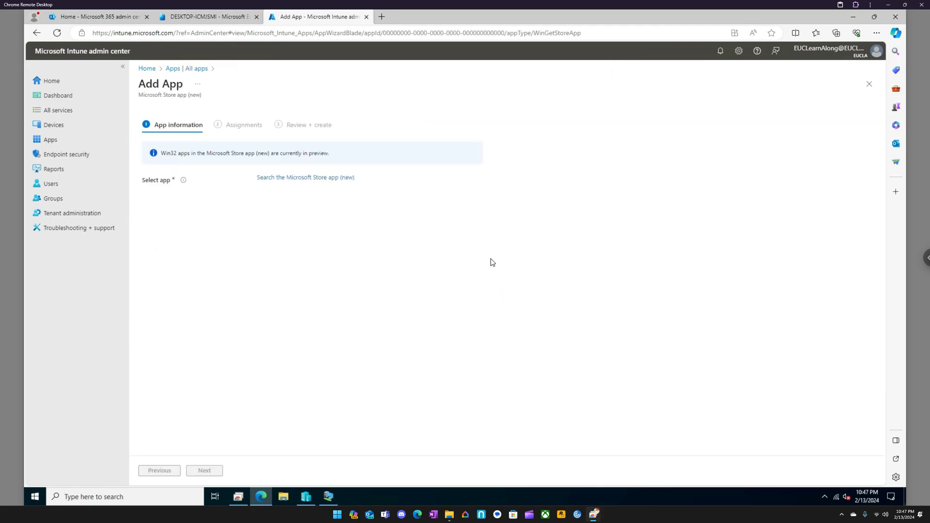
click(290, 178)
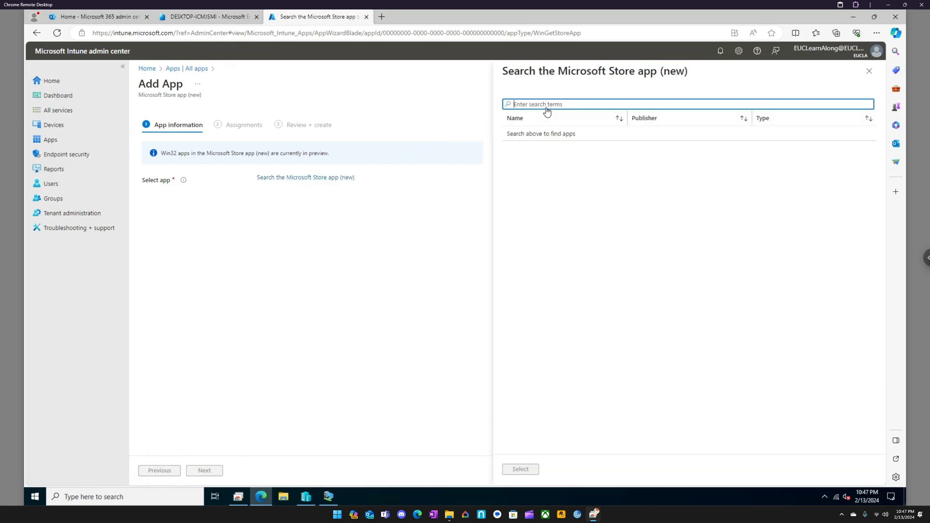
text(cal)
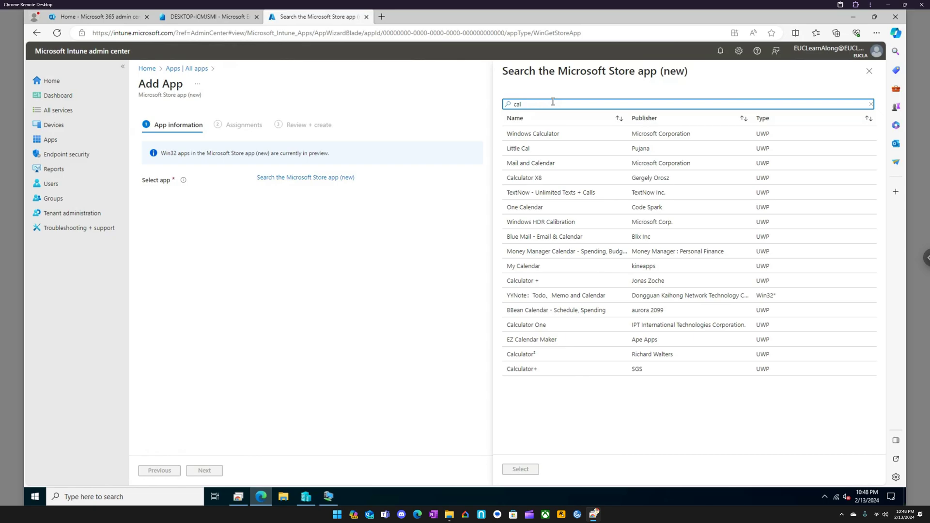
key(BackSpace)
key(BackSpace)
key(BackSpace)
Search the Microsoft Store for "vlc" and select the VLC UWP app.
text(vlc)
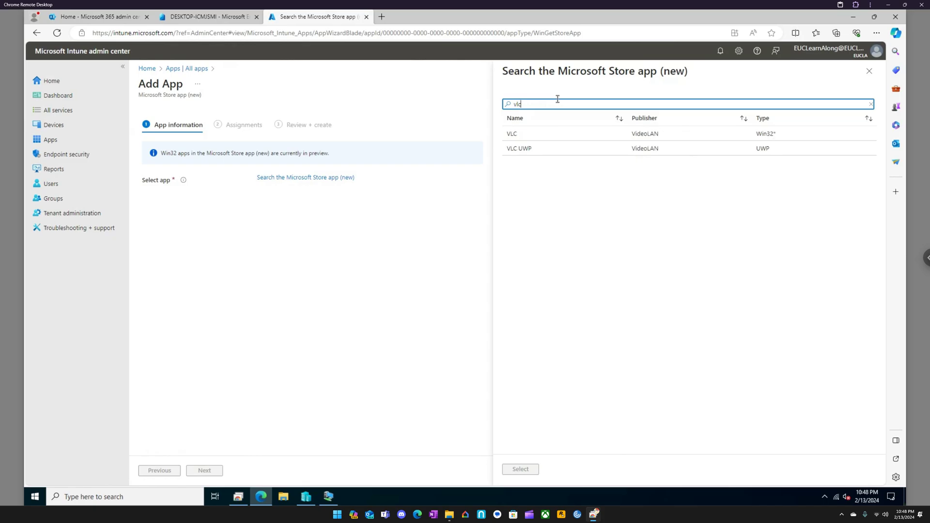
click(577, 151)
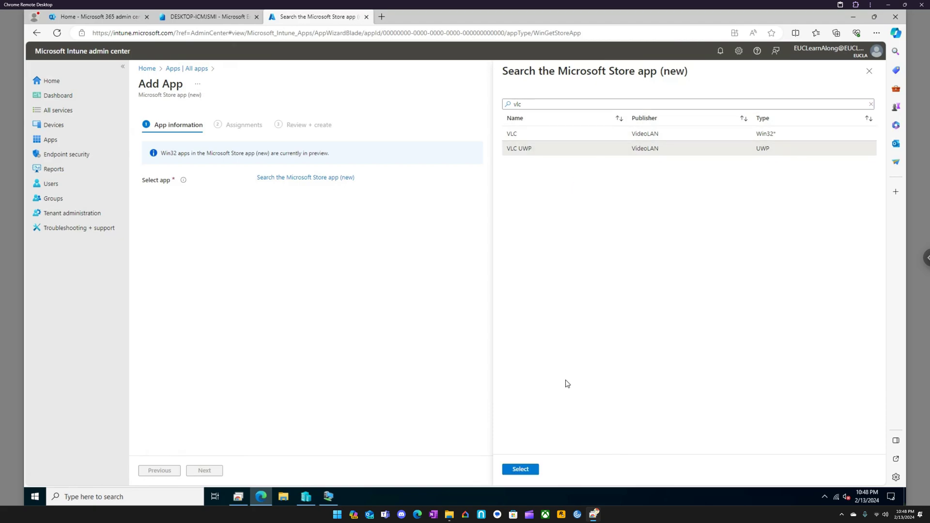
click(526, 471)
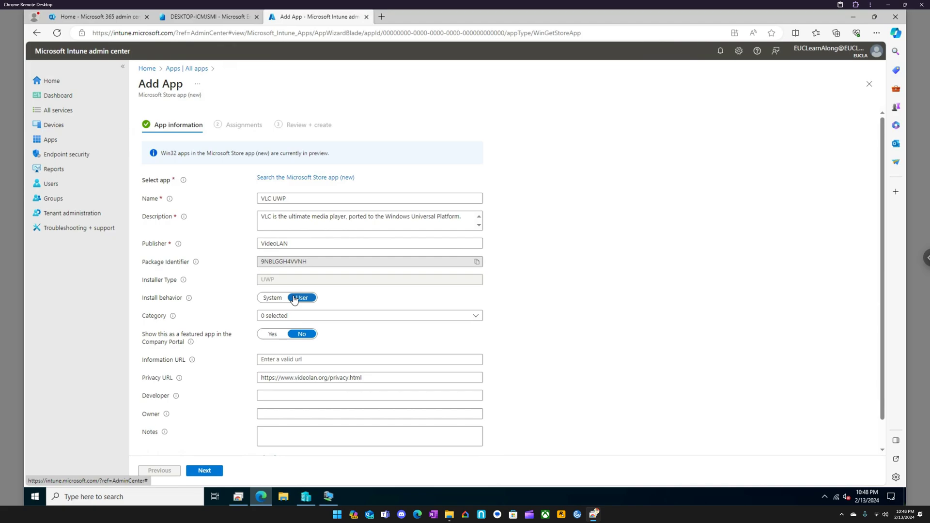
Show VLC UWP as a featured app in Company Portal and make it available for enrolled devices to All devices.
click(271, 337)
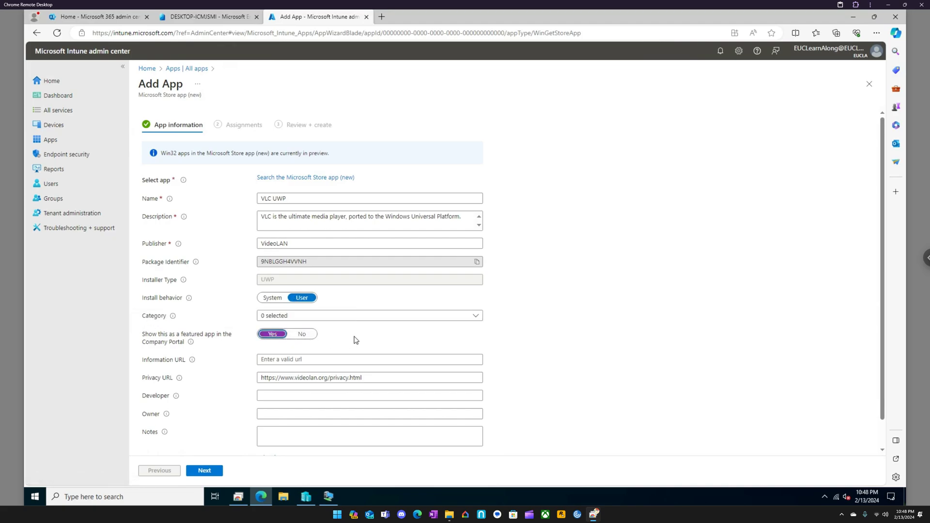
click(295, 413)
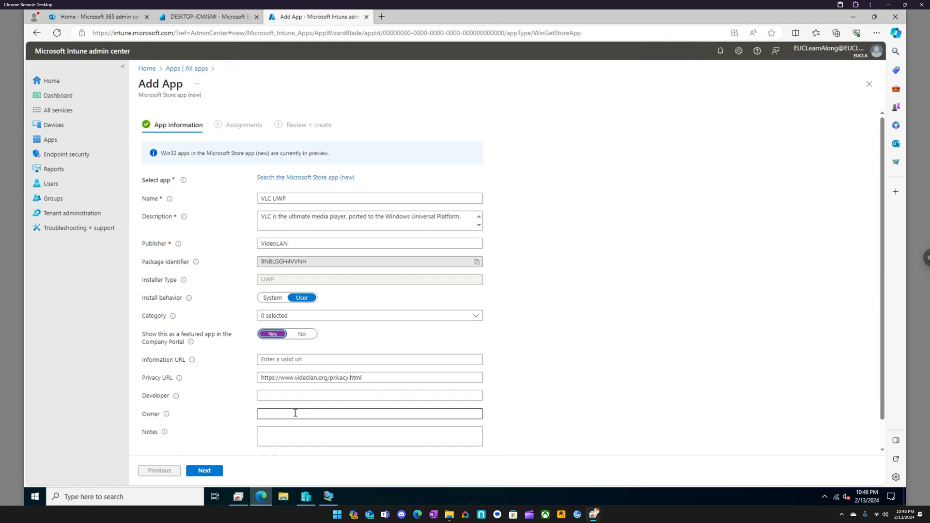
click(291, 430)
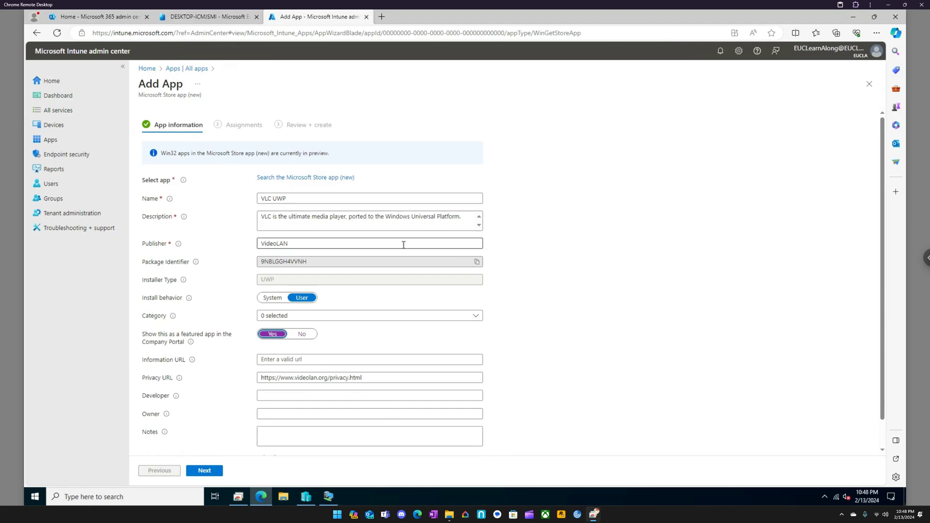
click(215, 472)
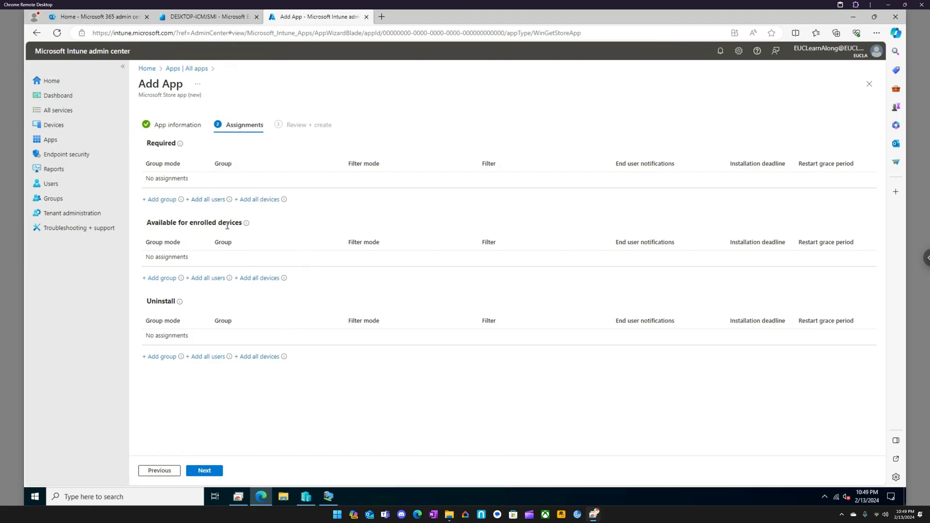
click(262, 279)
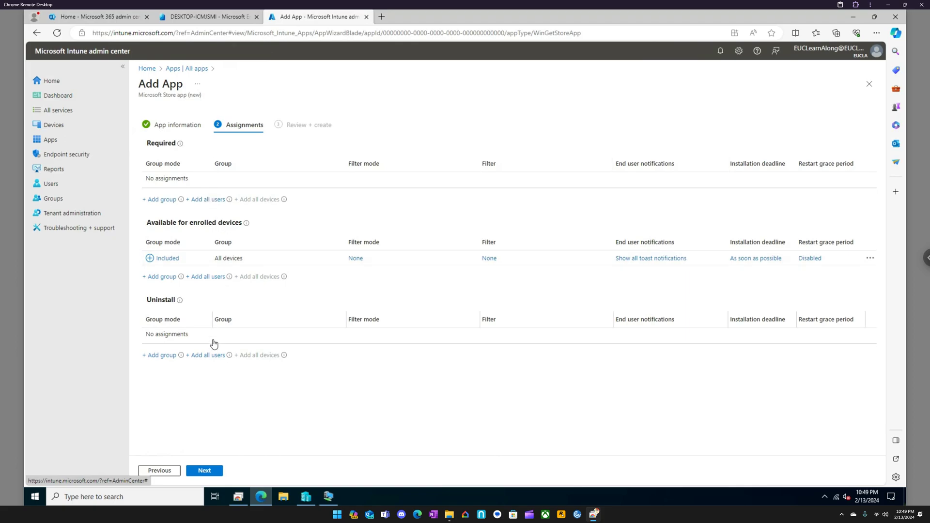
click(212, 277)
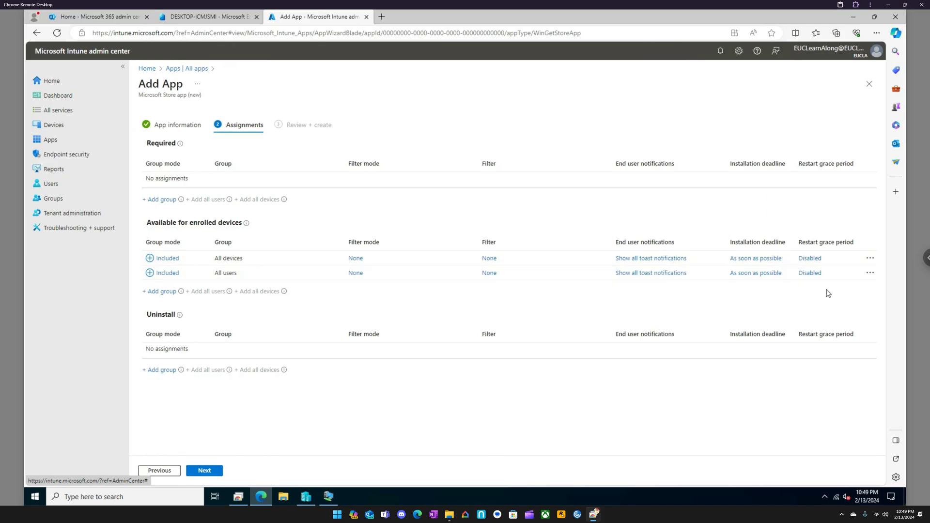
click(870, 273)
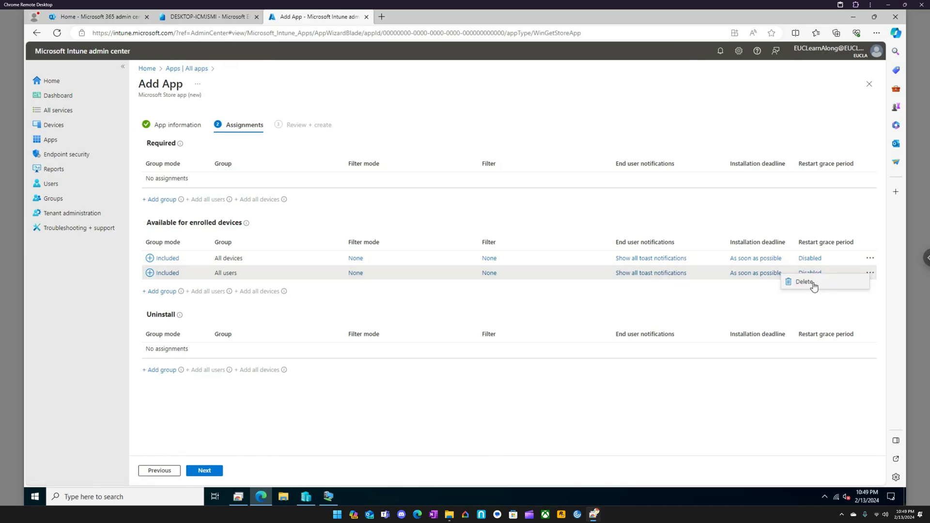
click(805, 286)
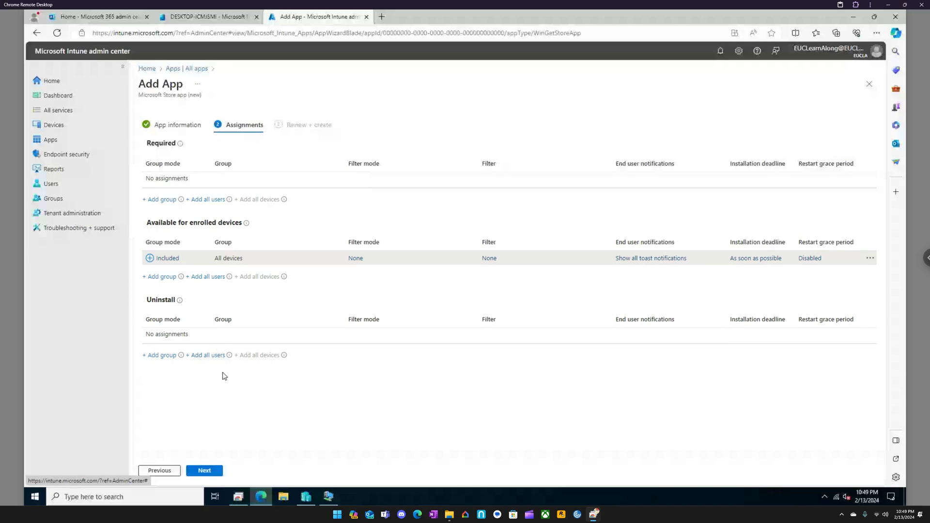
Review the VLC UWP app's summary, including its available assignment for enrolled devices, and create the app.
click(204, 471)
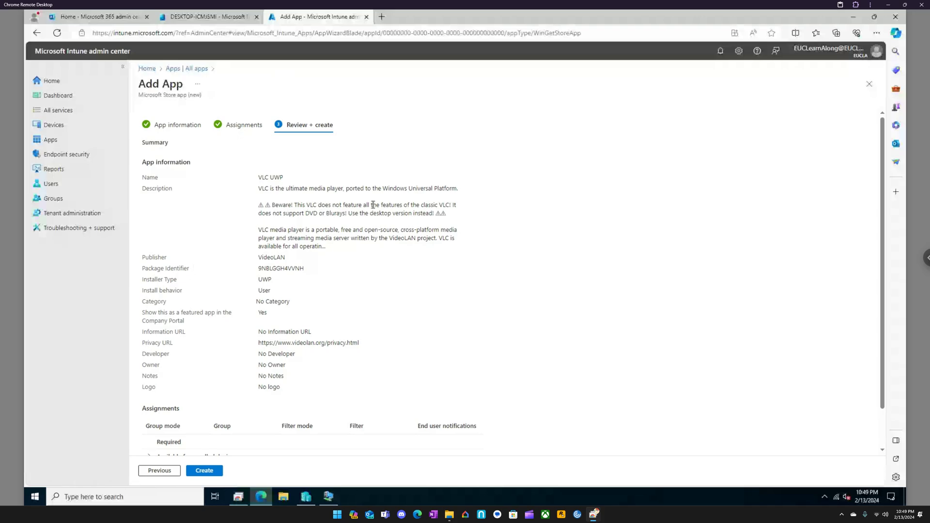
drag(438, 205, 319, 206)
click(319, 209)
scroll(291, 293, down, 1)
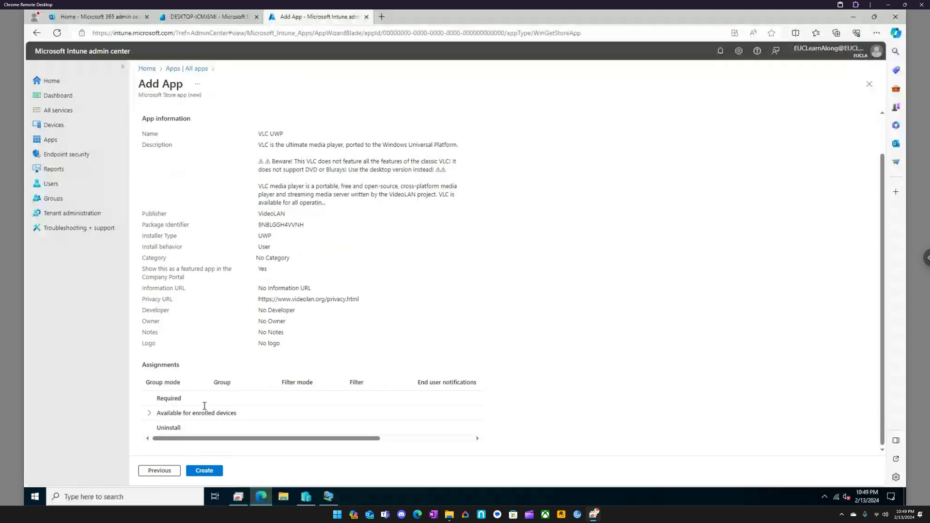
click(153, 415)
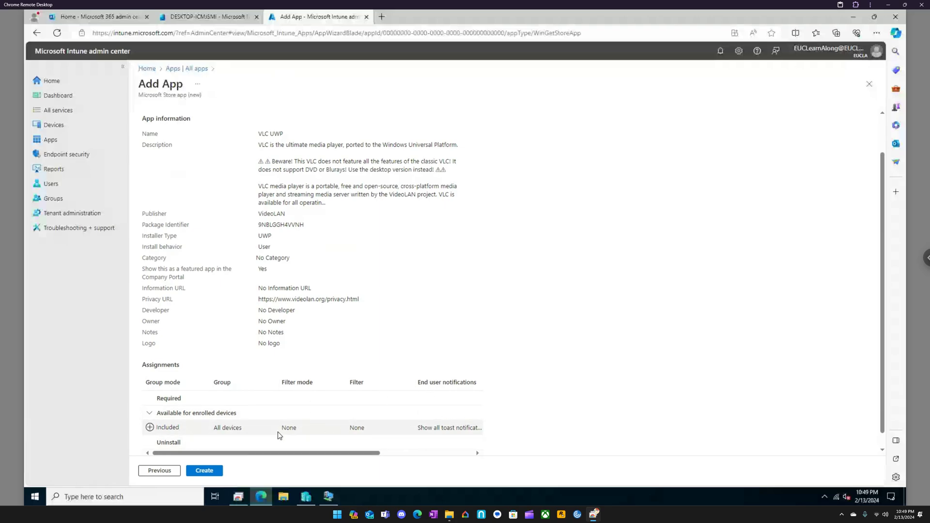
drag(407, 456, 455, 453)
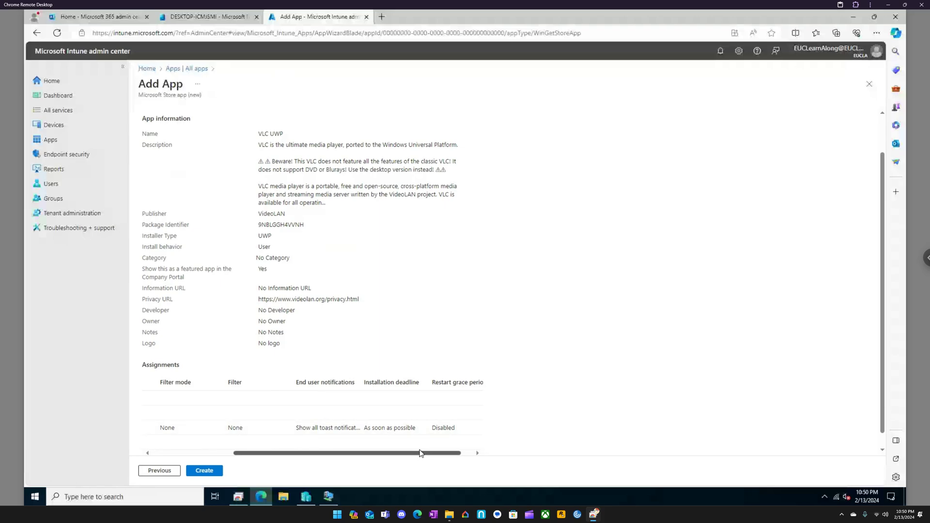
drag(419, 452, 314, 449)
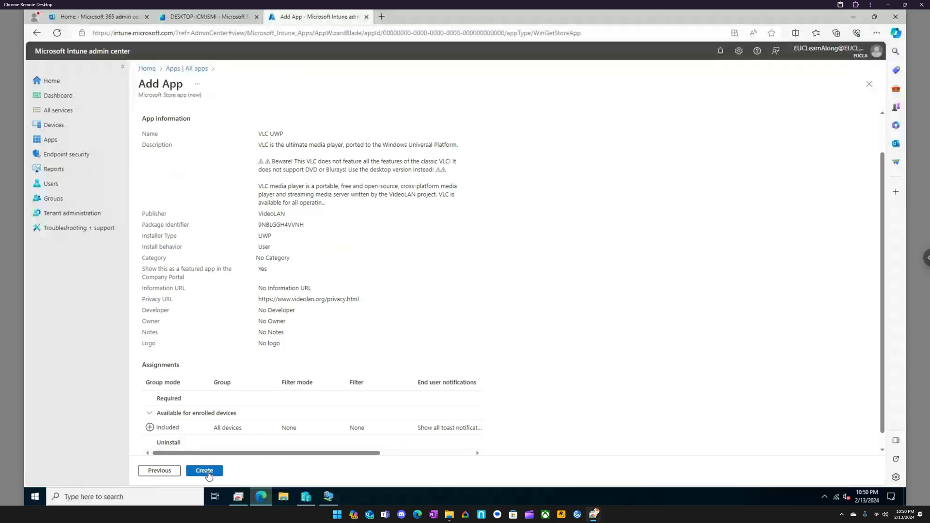
click(204, 471)
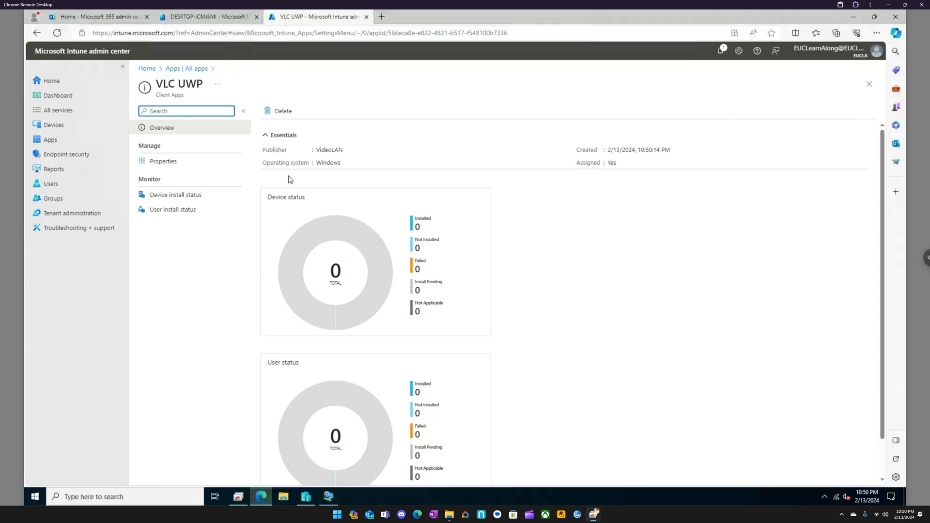
Start adding a Web link app from Intune's All apps list.
click(63, 147)
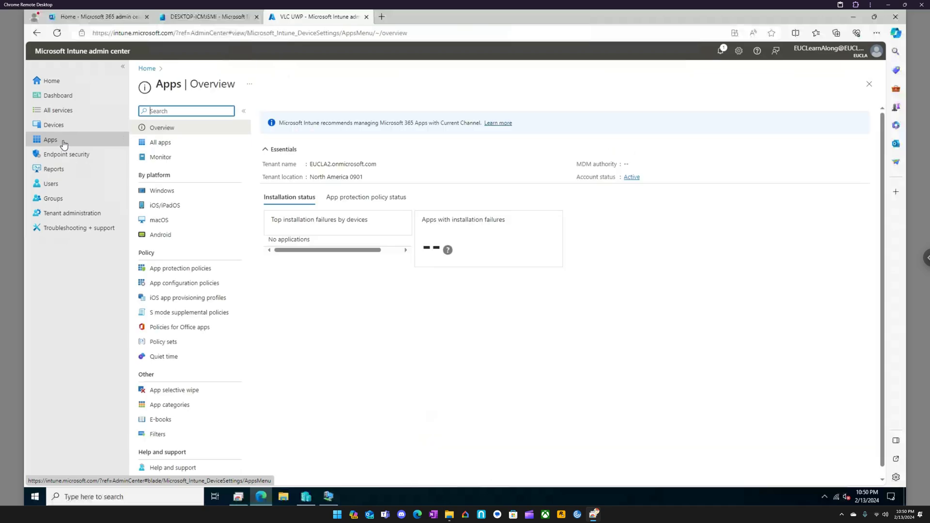
click(160, 146)
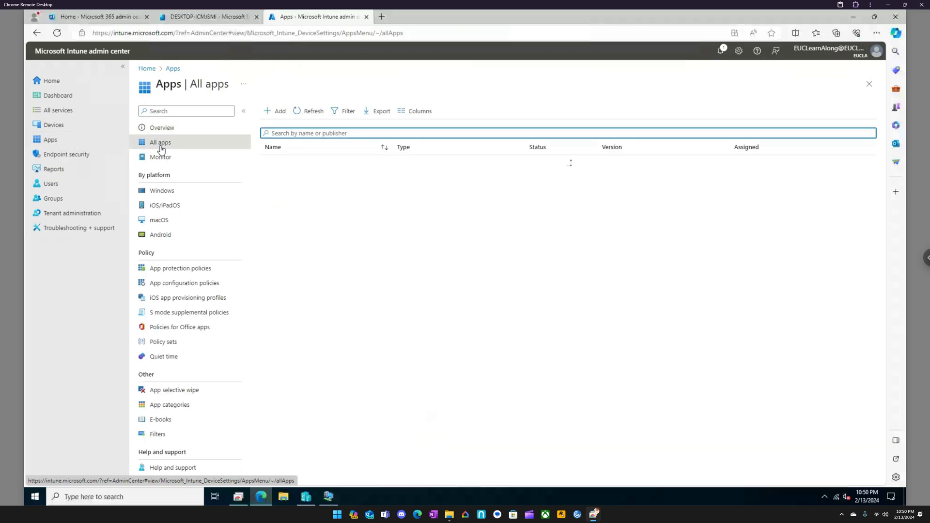
click(278, 115)
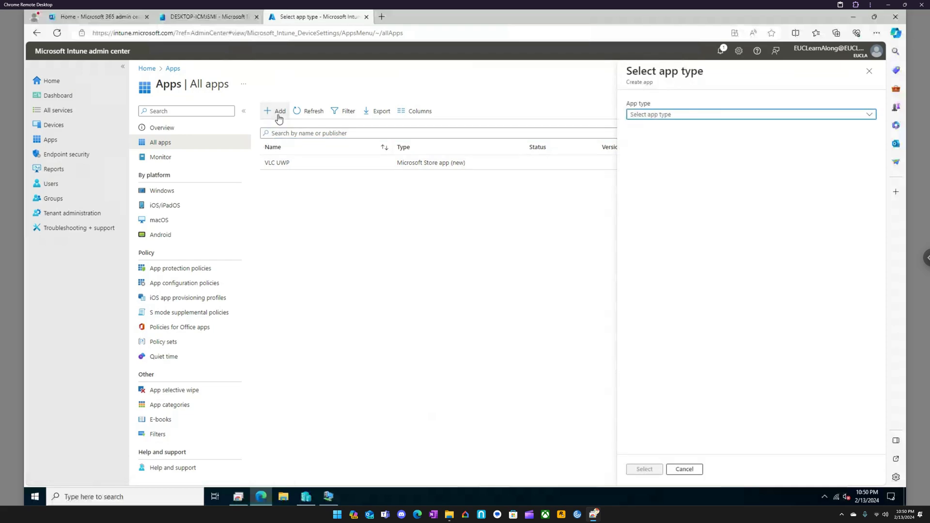
click(699, 115)
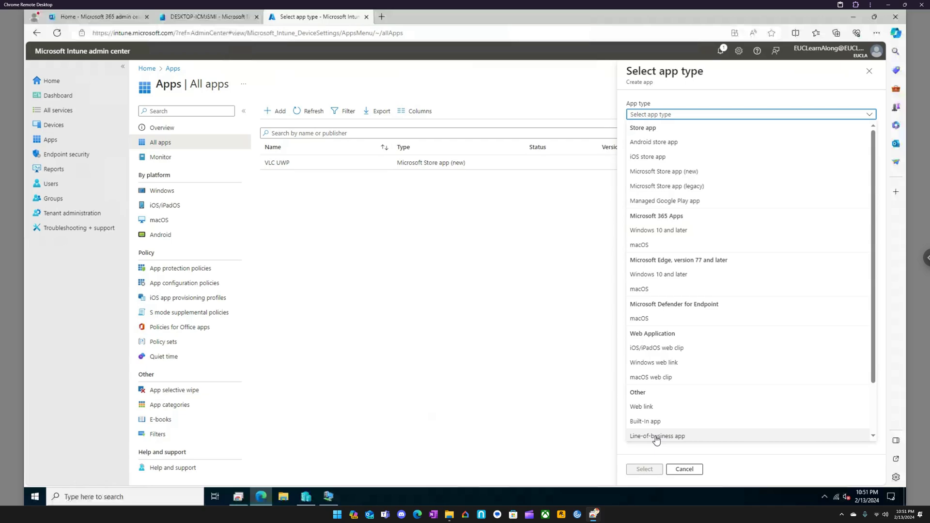
click(637, 410)
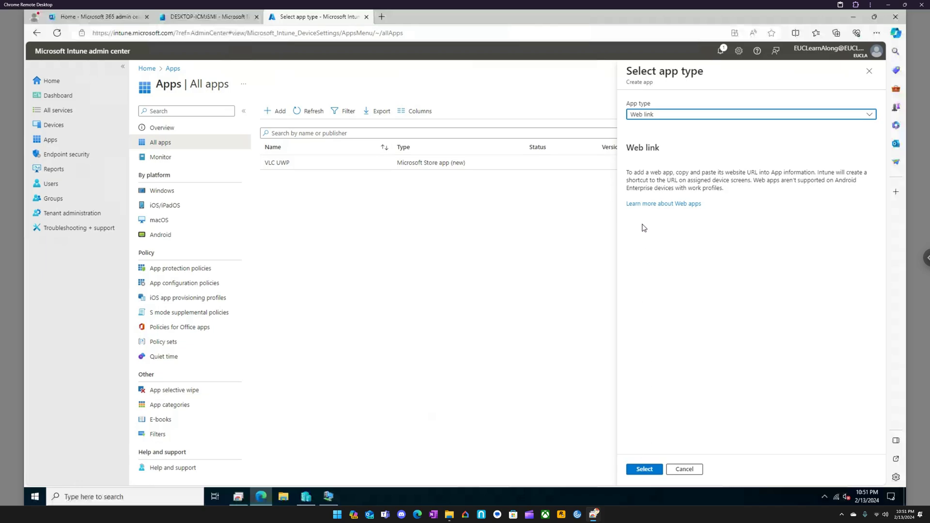
click(652, 469)
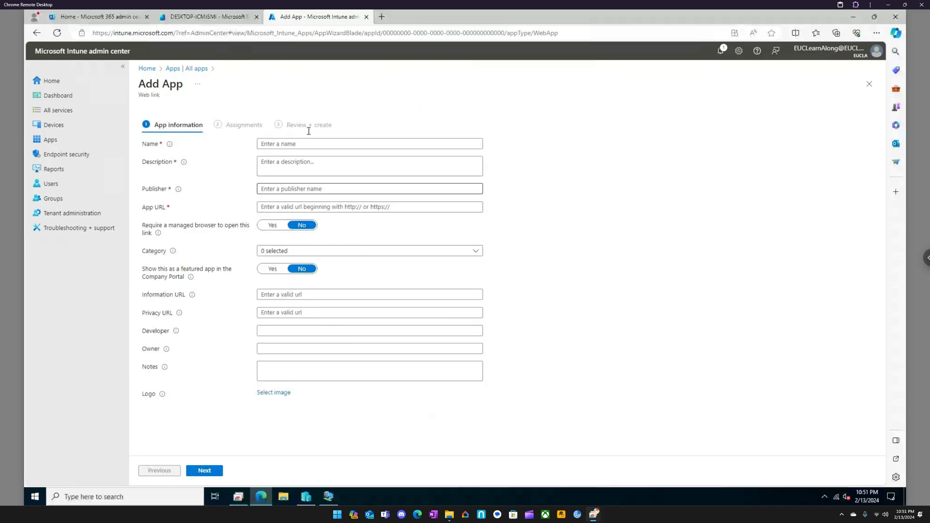
Open Google in a new browser tab and copy its address.
click(386, 20)
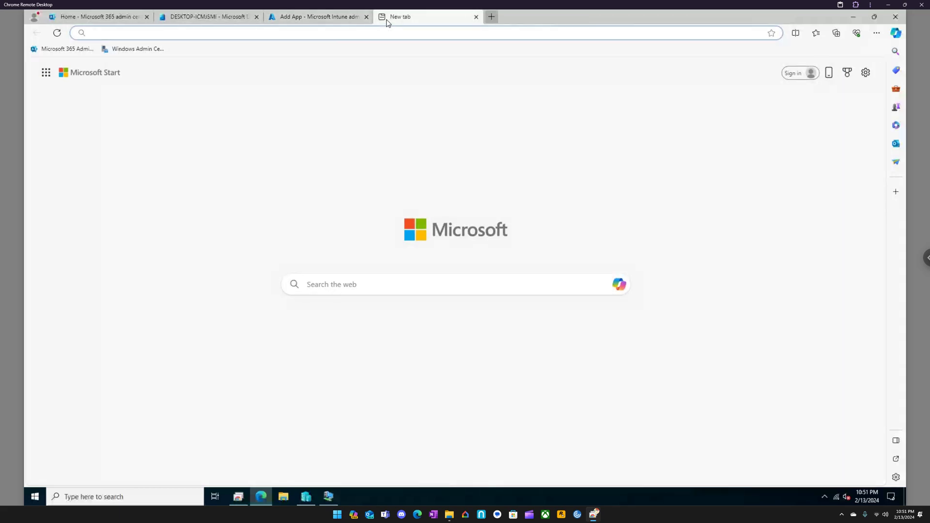
text(google.com)
key(Return)
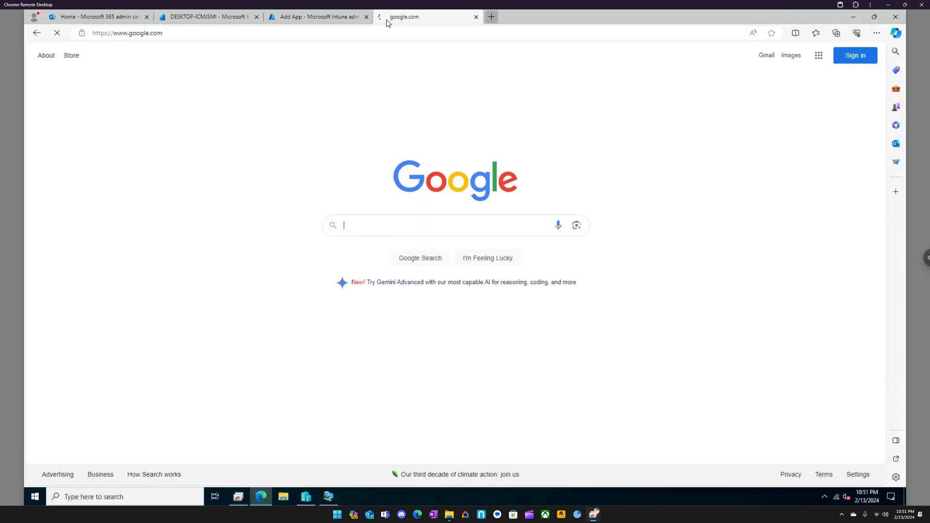
click(184, 30)
key(ctrl+c)
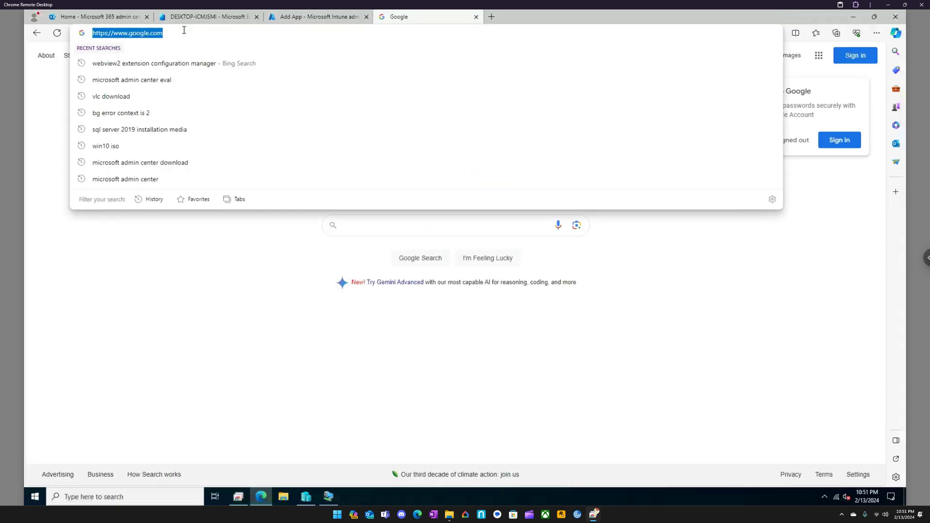
click(345, 18)
click(294, 145)
text(Google it)
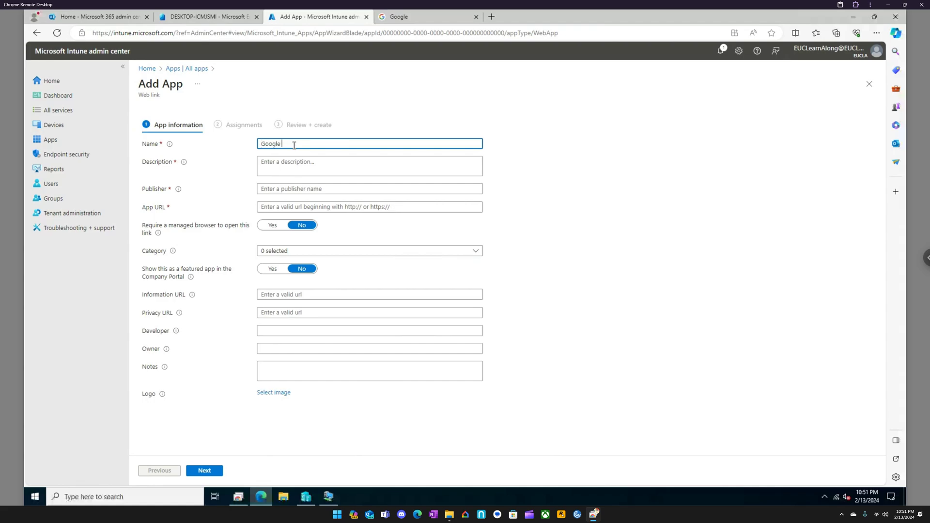
click(279, 190)
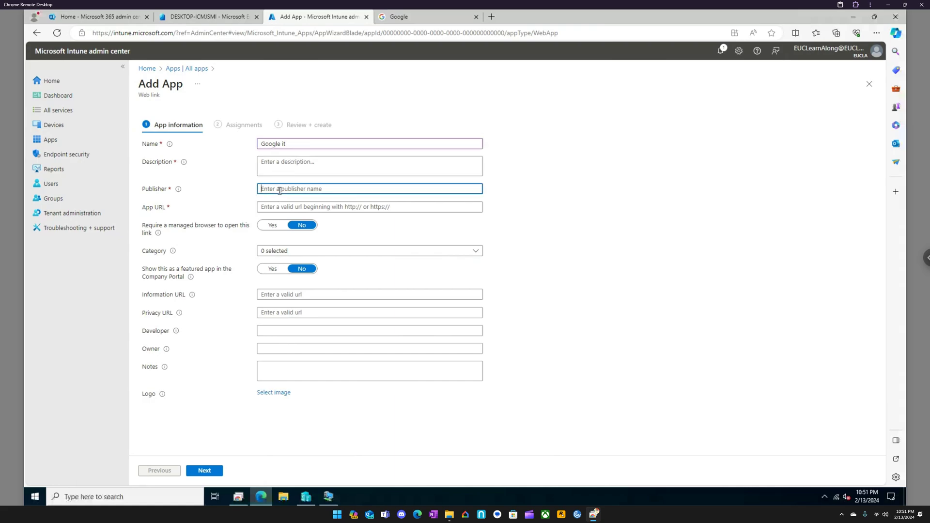
text(EUCLA)
click(288, 208)
key(ctrl+v)
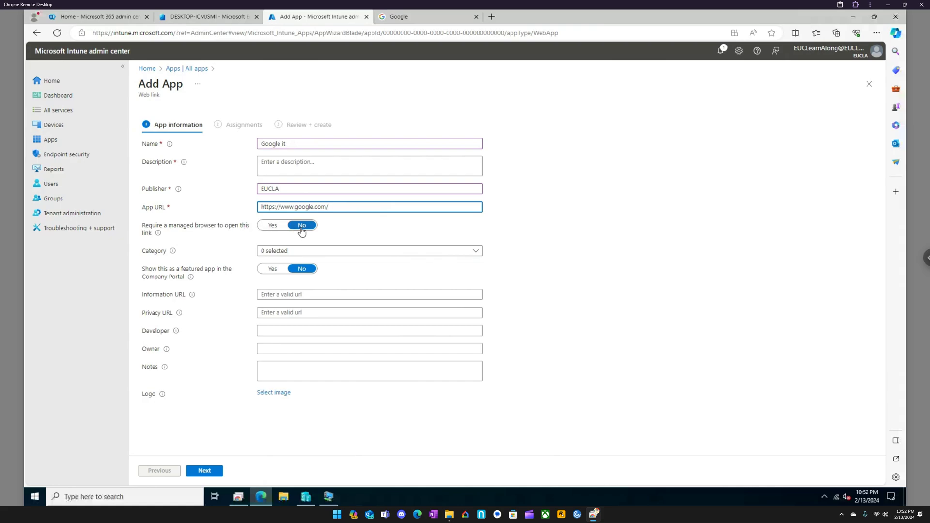
Assign the web link to the Productivity category and show it as a featured app in Company Portal.
click(313, 253)
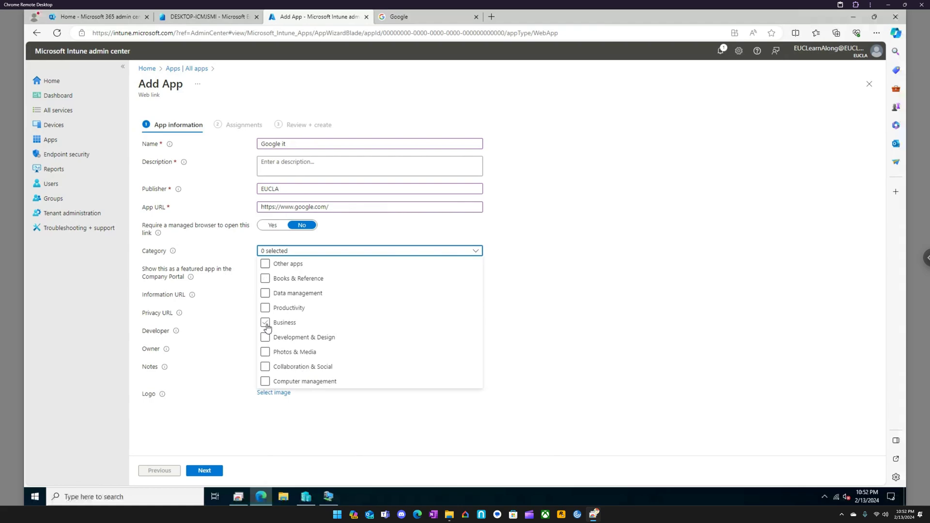
click(266, 309)
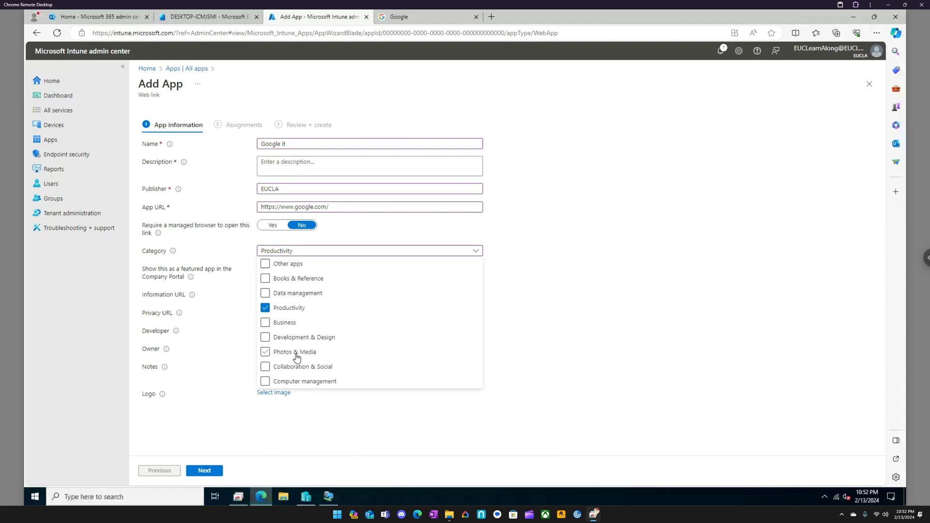
click(528, 257)
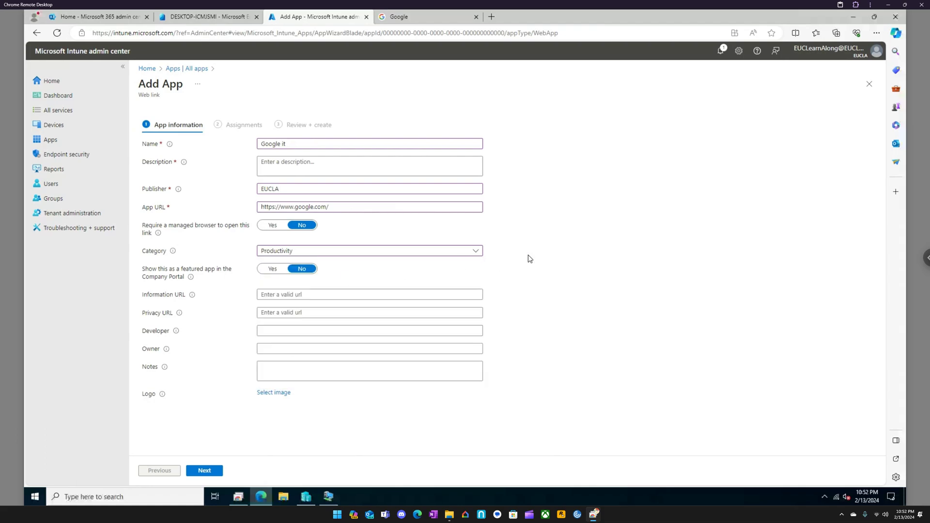
click(274, 274)
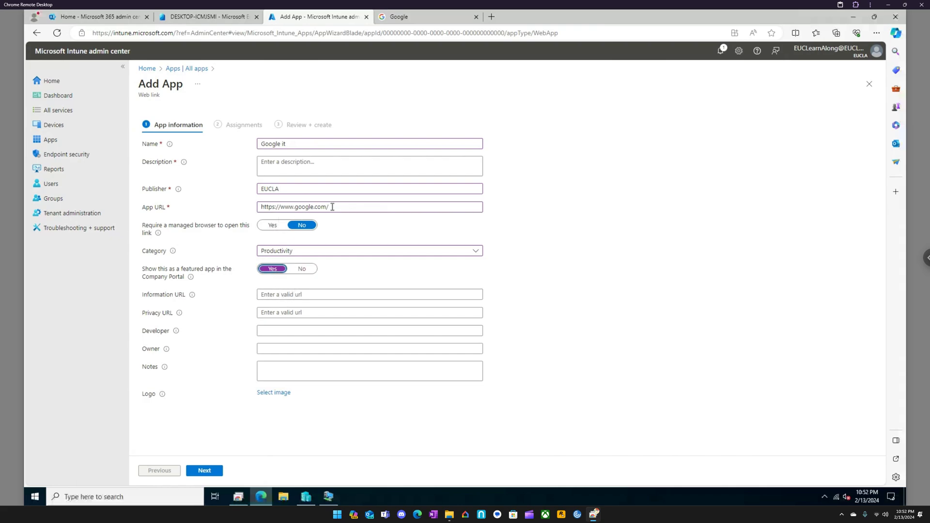
drag(336, 207, 242, 210)
key(ctrl+c)
key(BackSpace)
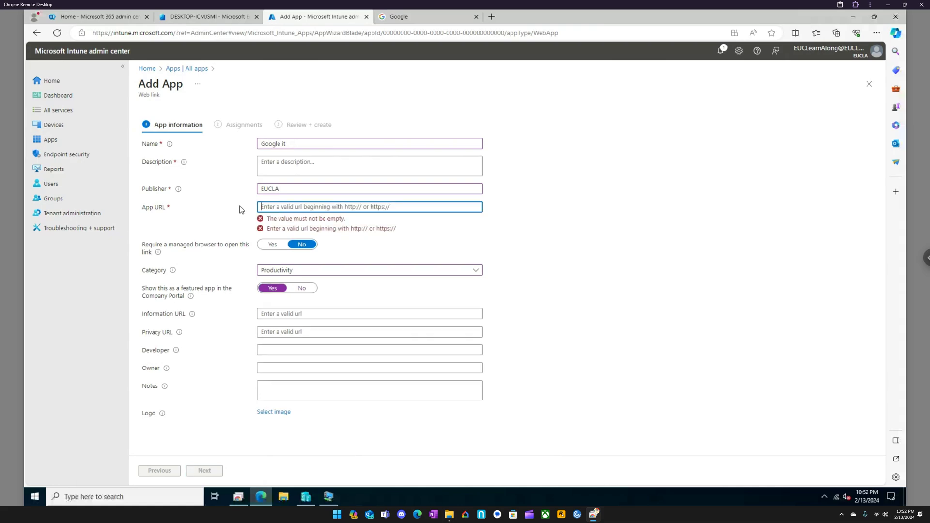
key(ctrl+v)
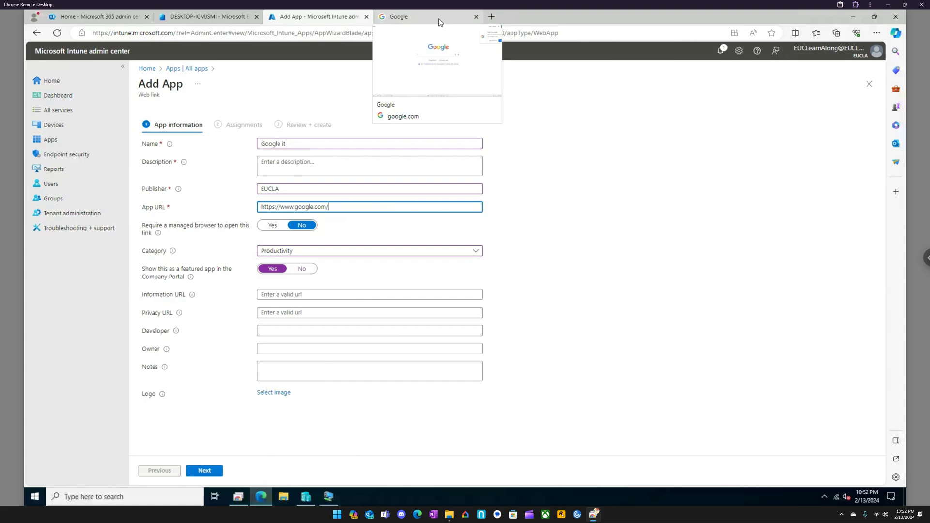
Enter the description "Google it so you can help others" and continue to the web link's assignments.
click(212, 472)
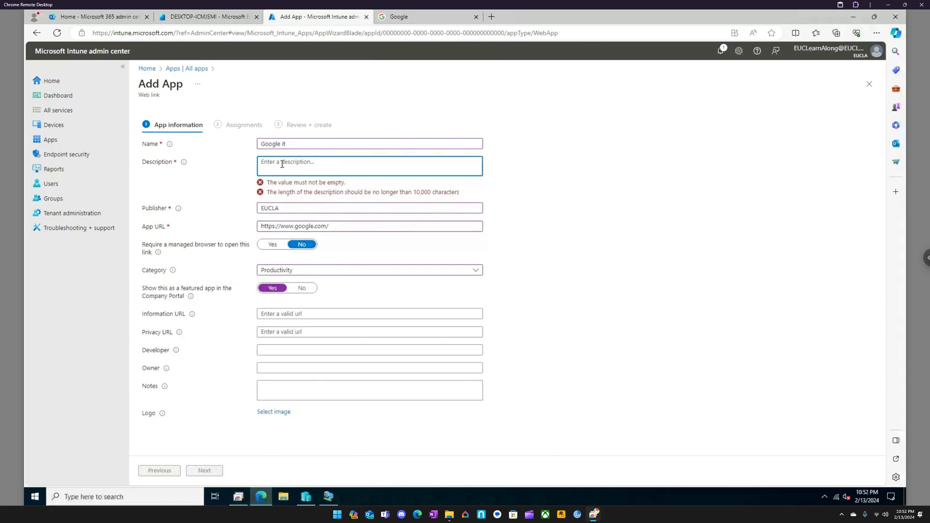
text(Google)
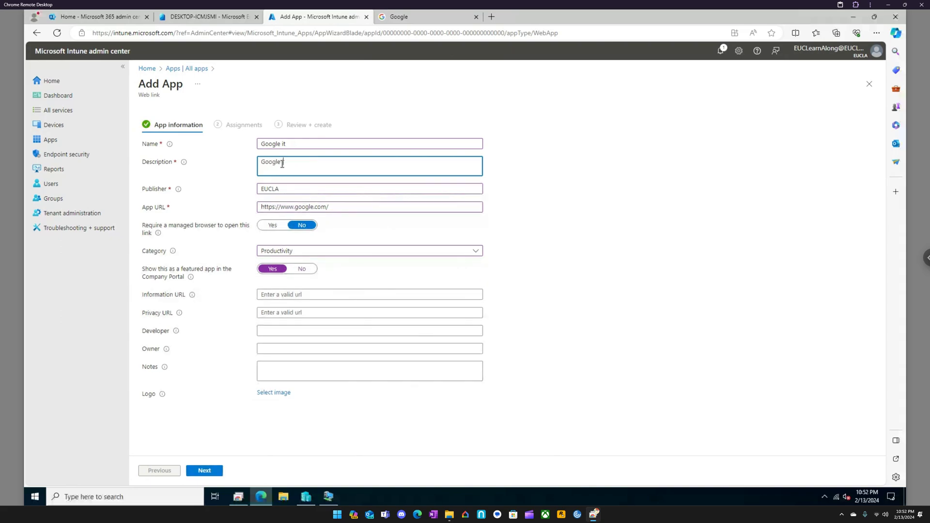
text( it so you can help others)
click(211, 475)
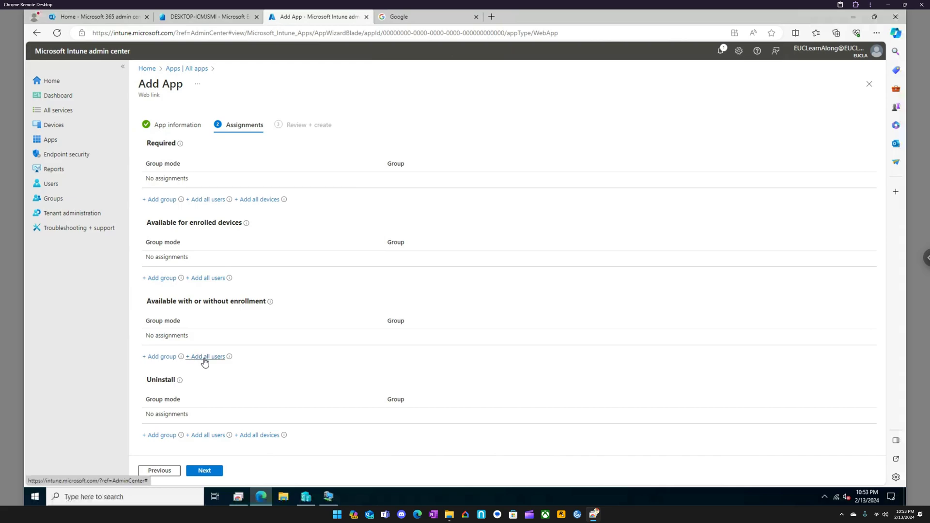
Make the Google it web link required for All devices, review its assignment and create the app.
click(260, 199)
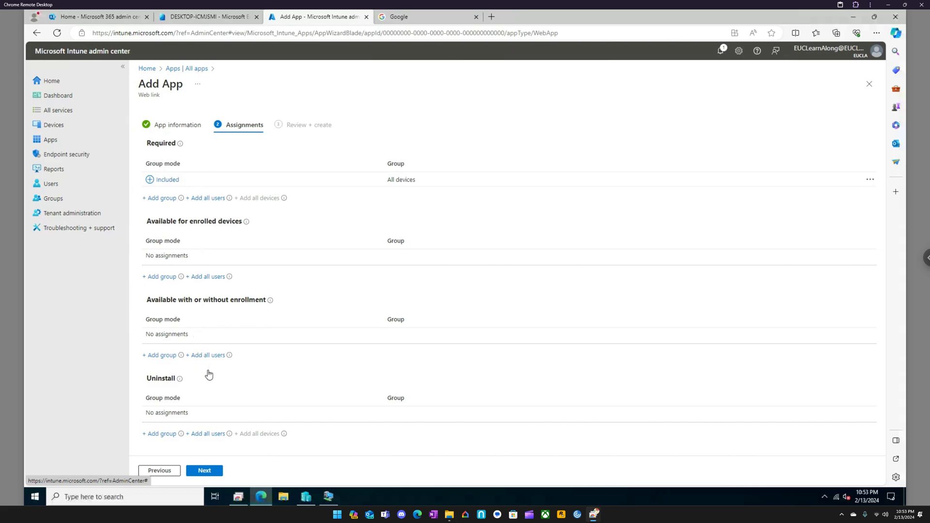
click(208, 471)
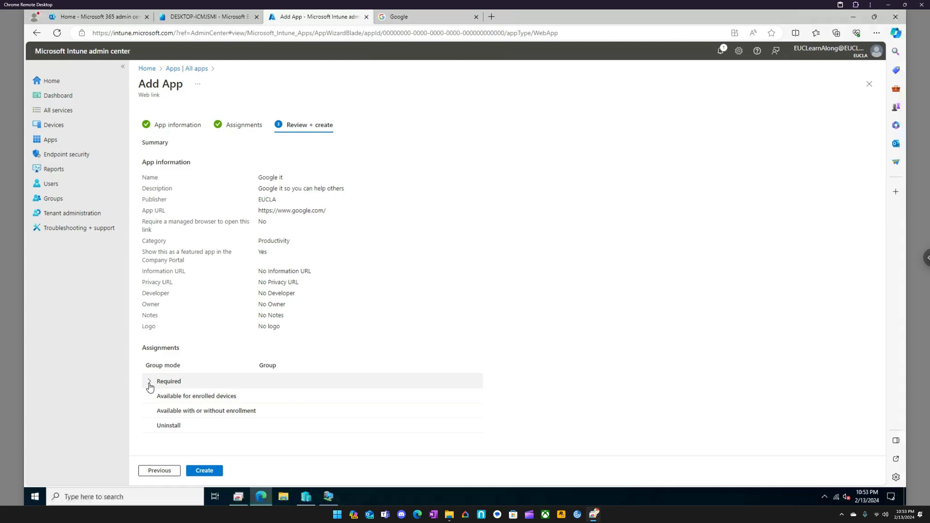
click(149, 385)
click(204, 470)
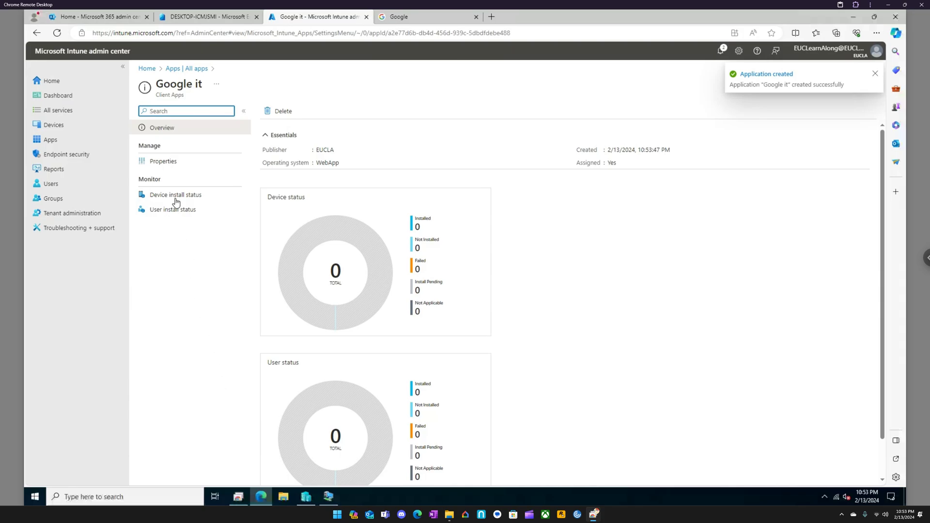
Switch to the EP2 virtual machine and check Company Portal's app categories and home page for the published apps.
click(329, 497)
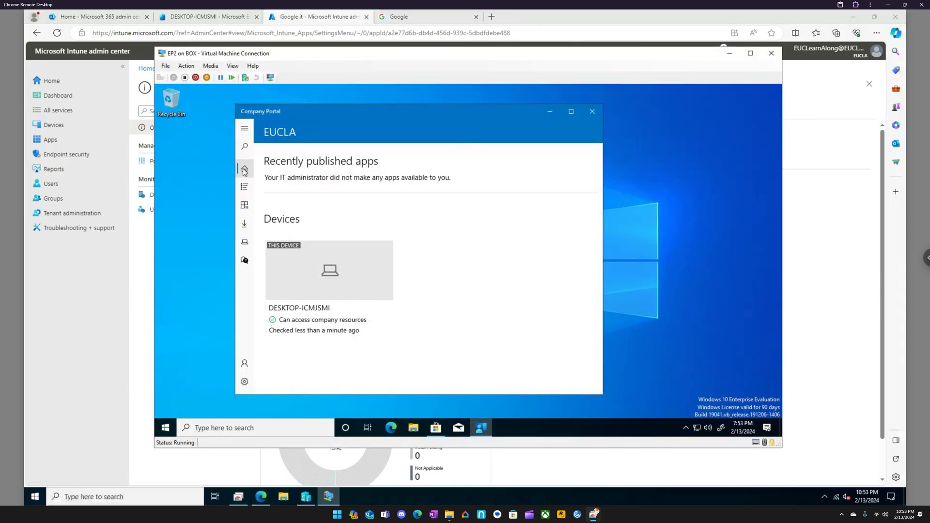
click(244, 147)
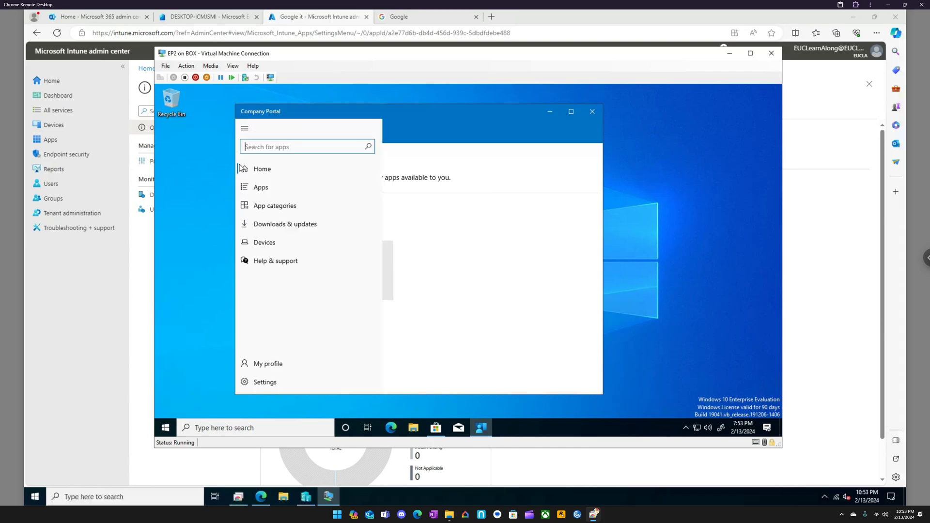
click(274, 205)
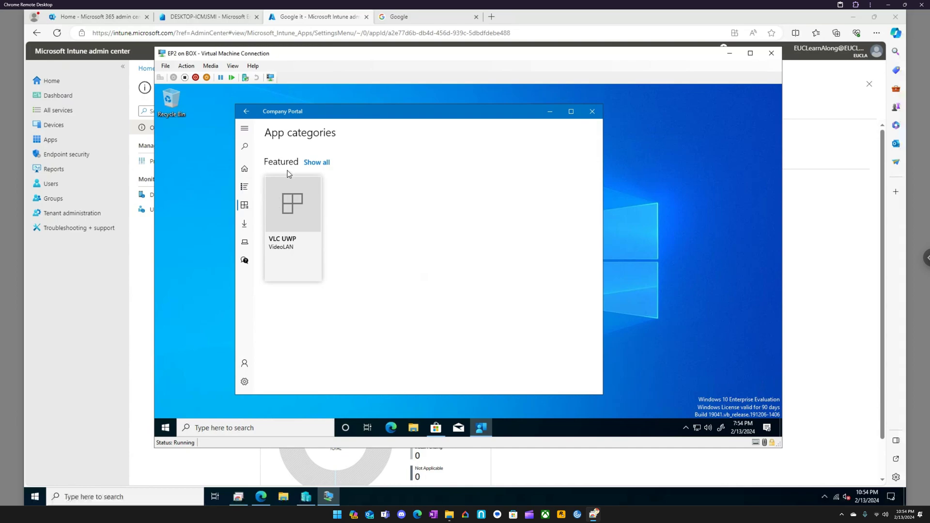
click(245, 171)
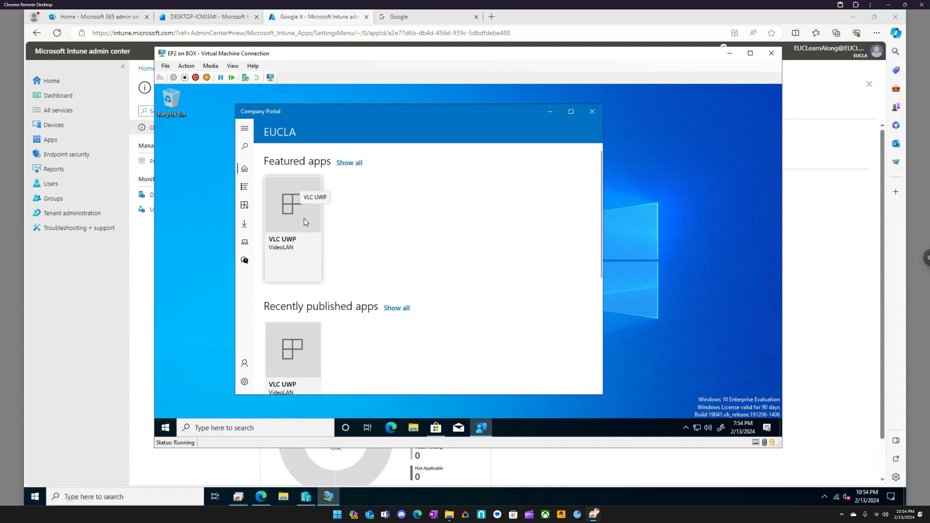
scroll(366, 298, down, 3)
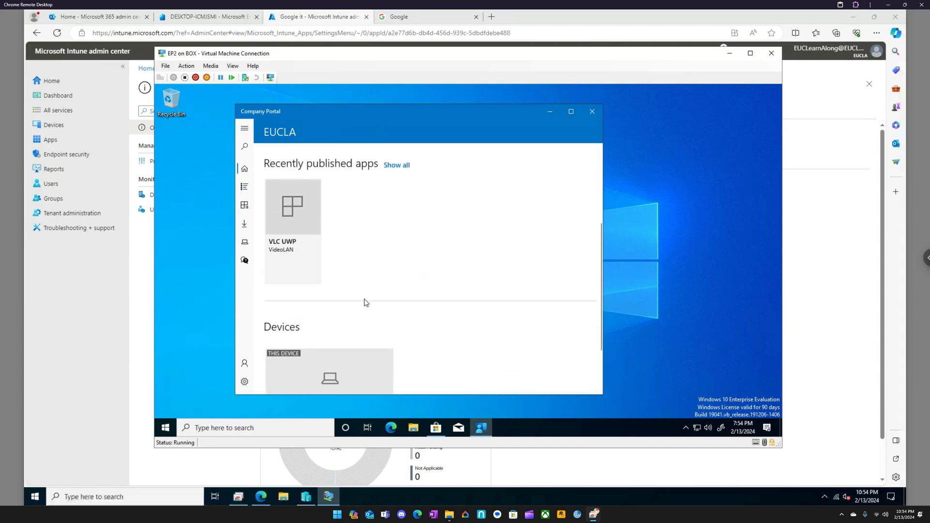
Open the featured VLC UWP app in Company Portal, check its extra options and start its installation.
scroll(367, 302, up, 2)
scroll(365, 300, up, 3)
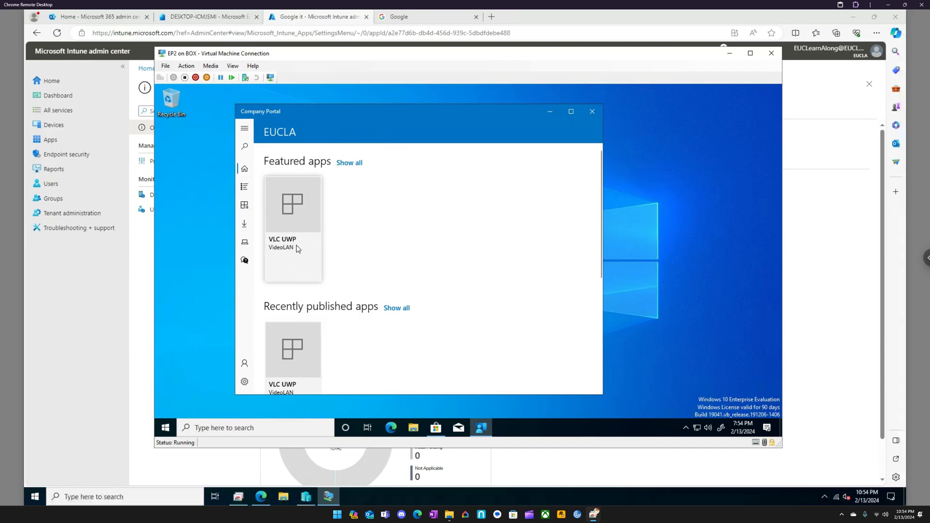
click(297, 213)
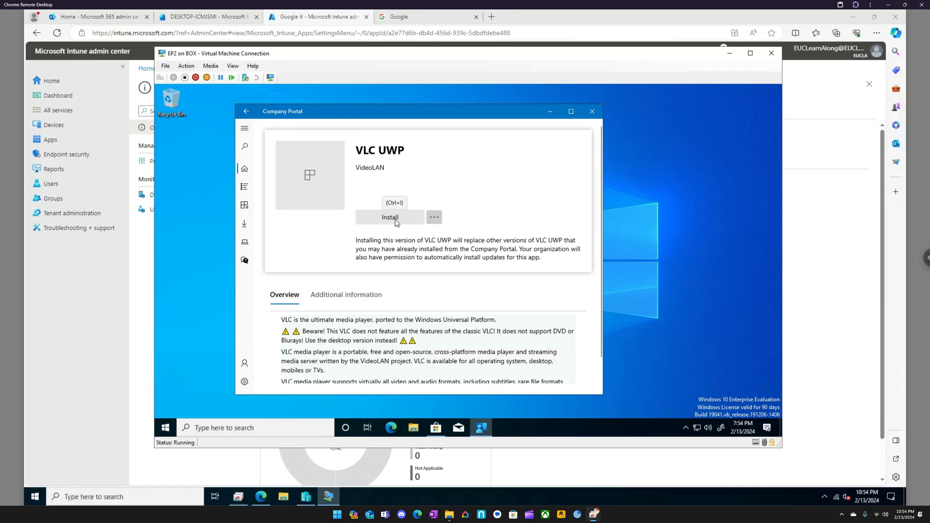
click(434, 217)
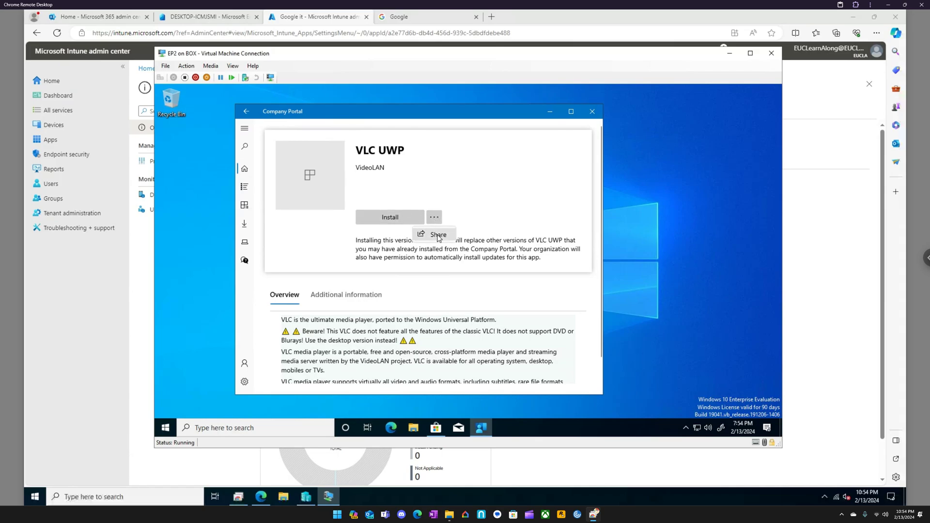
click(428, 186)
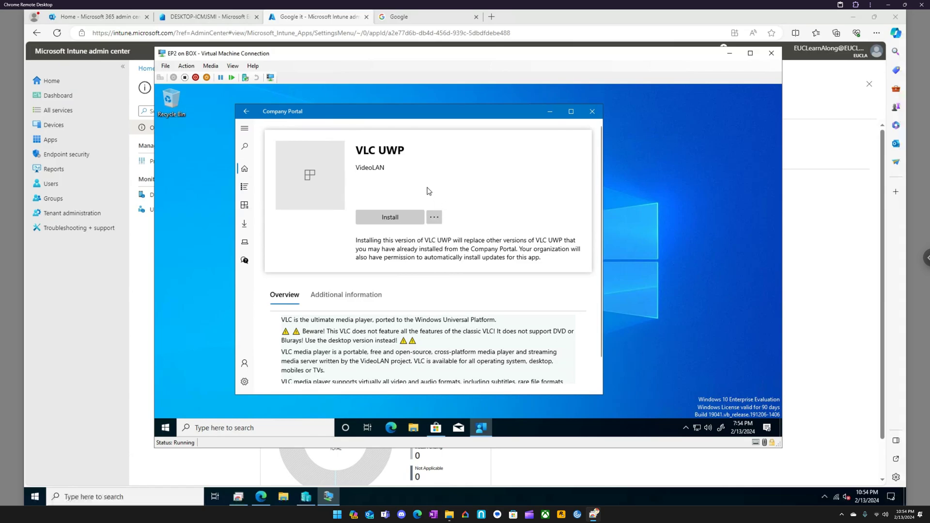
click(393, 219)
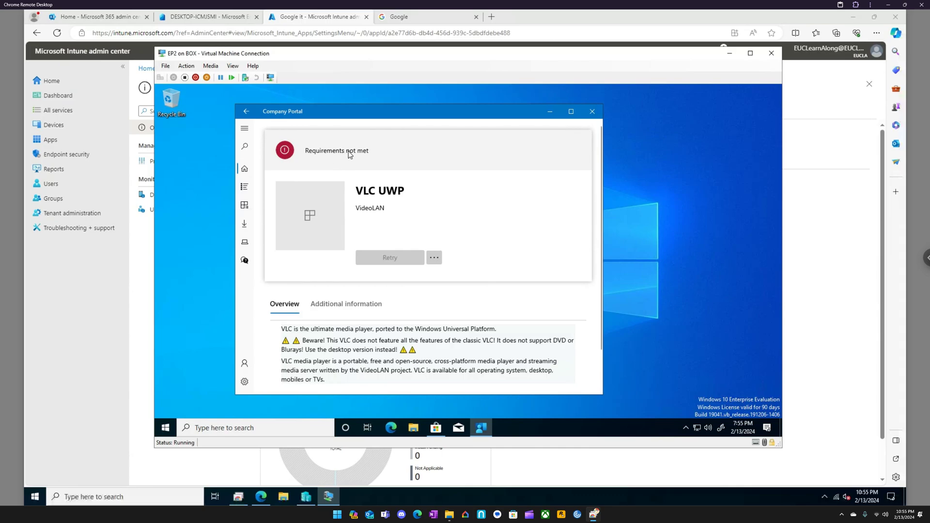
Return to Company Portal's home page and check the status of the featured and recently published apps.
click(246, 169)
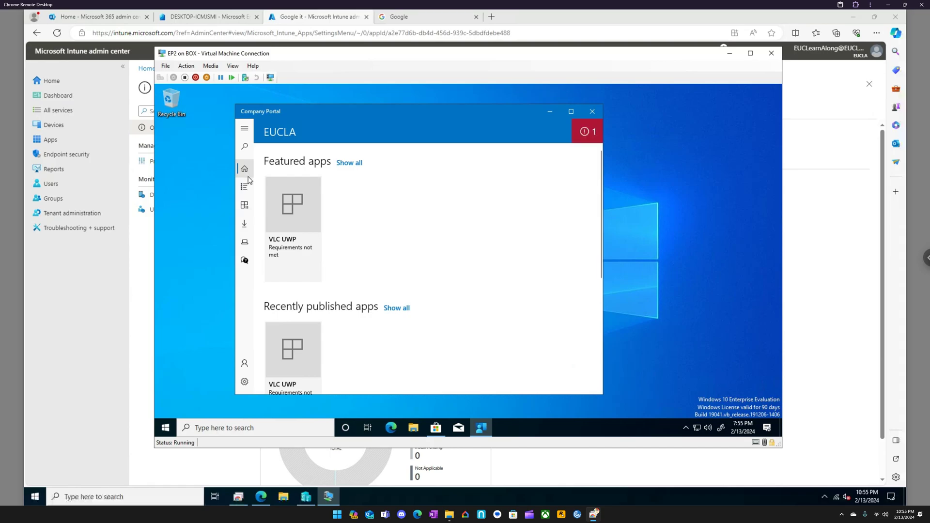
scroll(262, 190, down, 1)
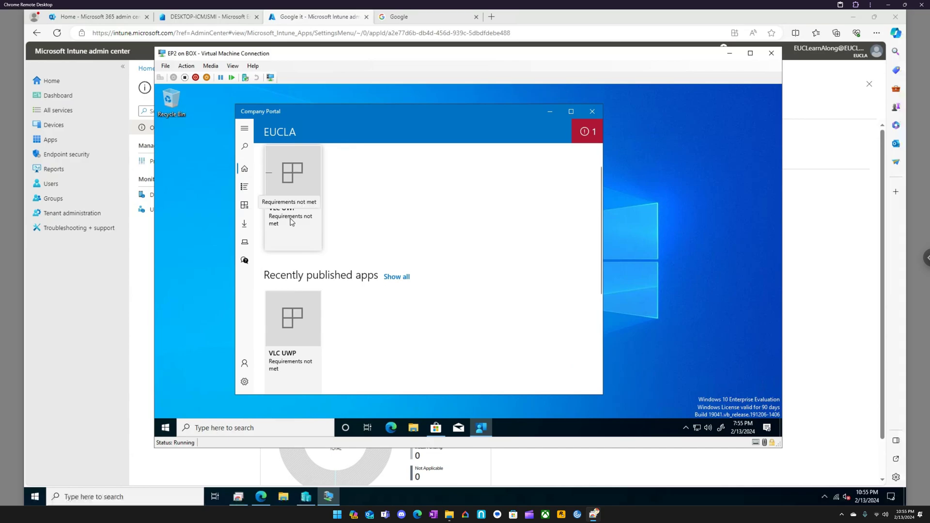
scroll(290, 221, up, 1)
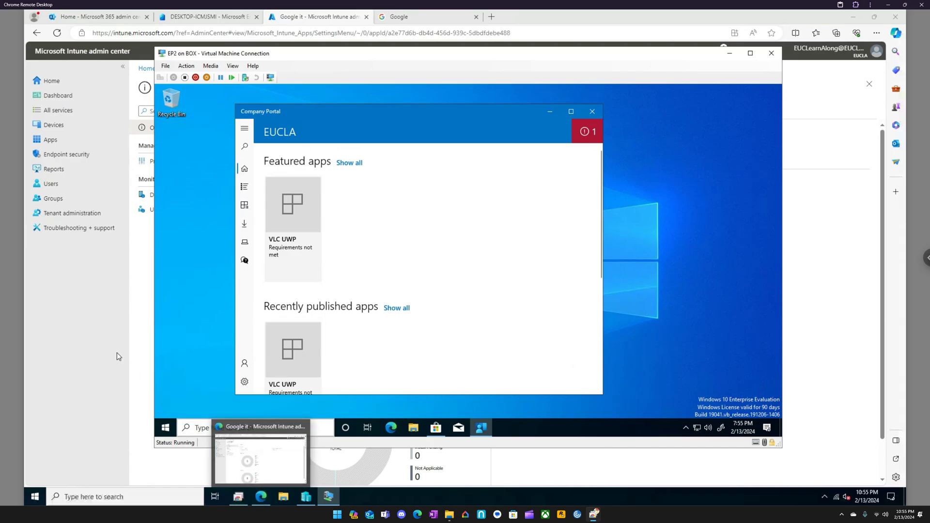
Switch to the Intune admin center, reload the Google it app page and check its user and device install status.
click(260, 497)
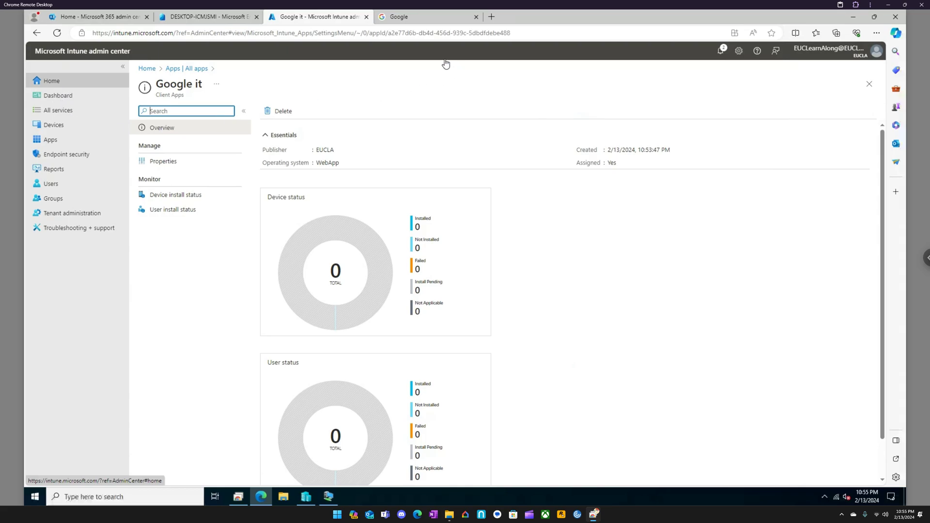
click(57, 33)
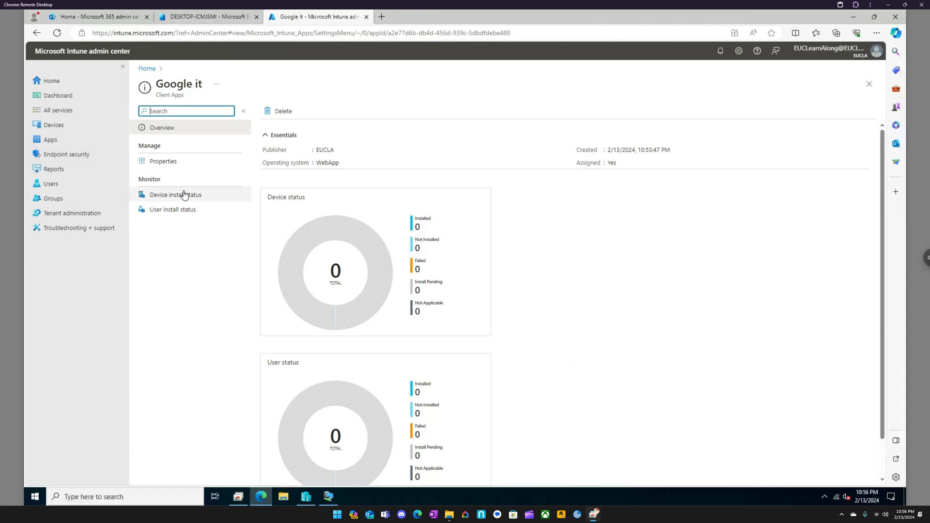
click(186, 218)
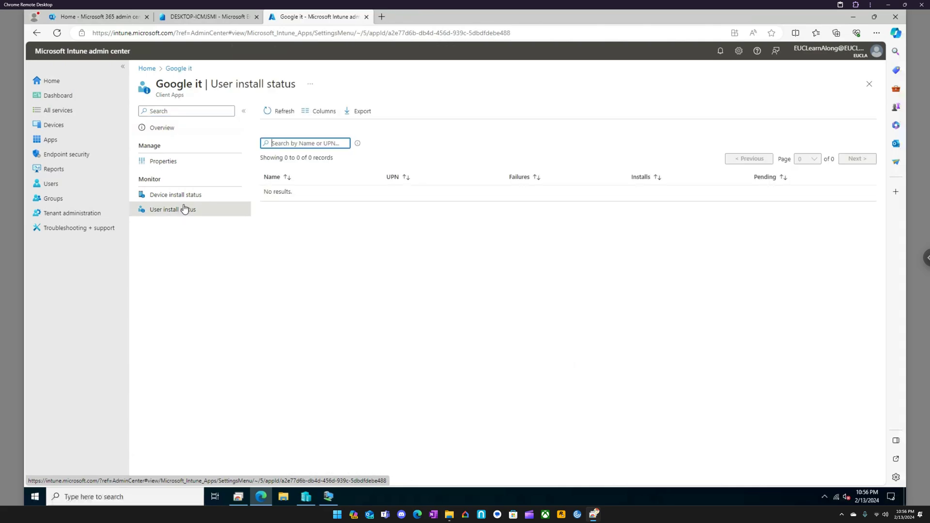
click(184, 201)
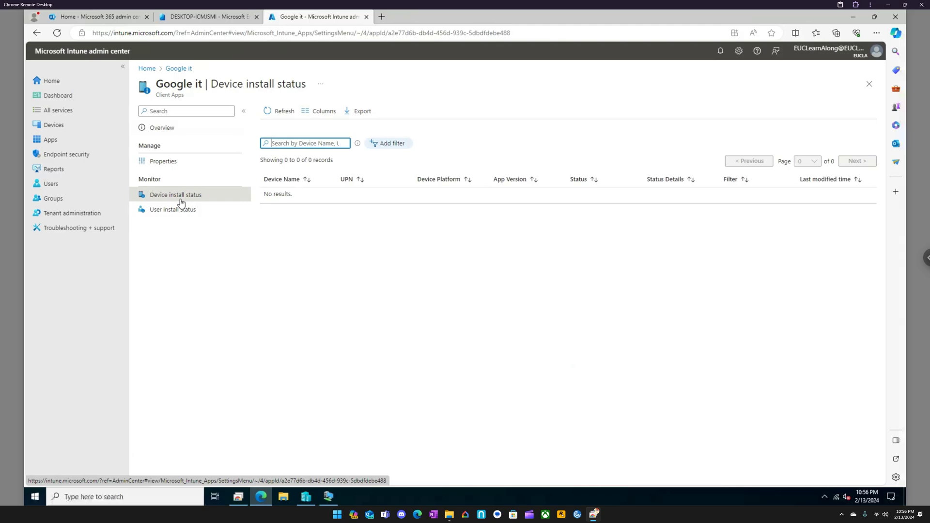
Switch back to the EP2 virtual machine, show Company Portal's apps as a detailed list and retry the VLC UWP installation.
click(328, 497)
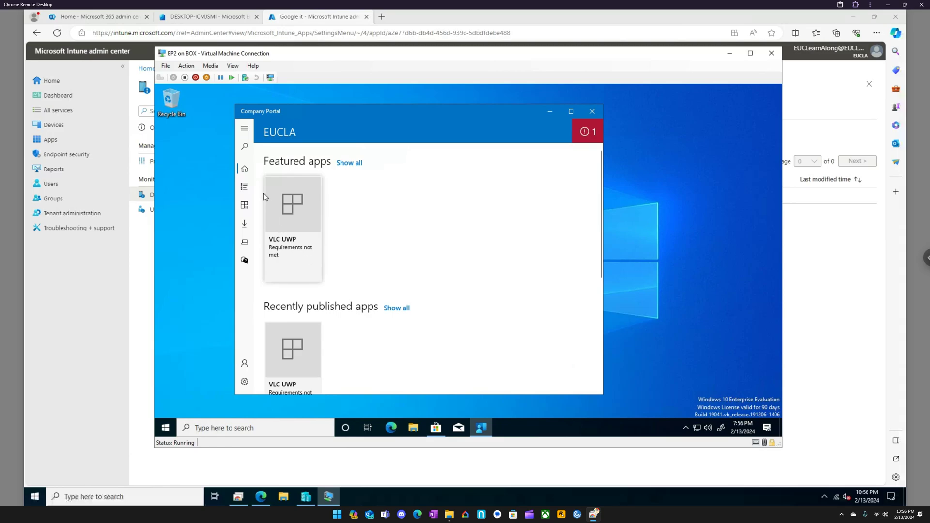
scroll(380, 262, down, 5)
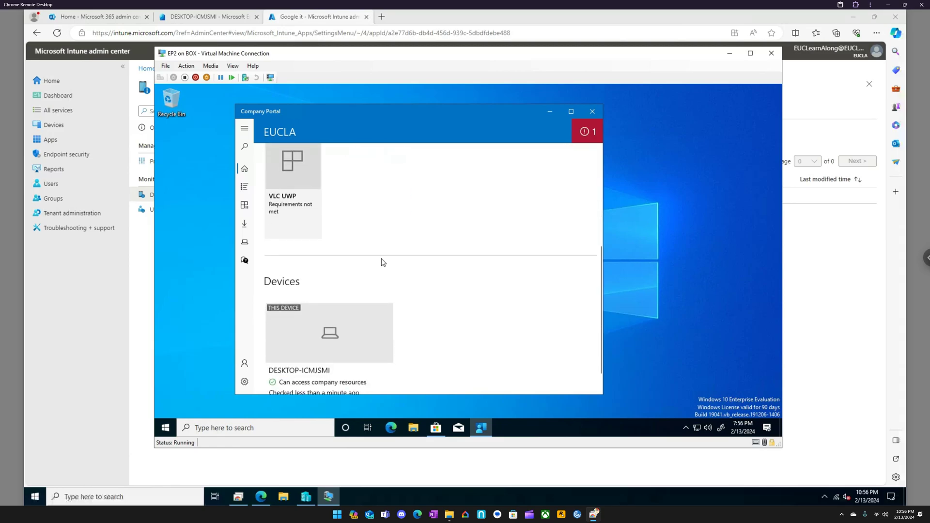
scroll(383, 263, up, 5)
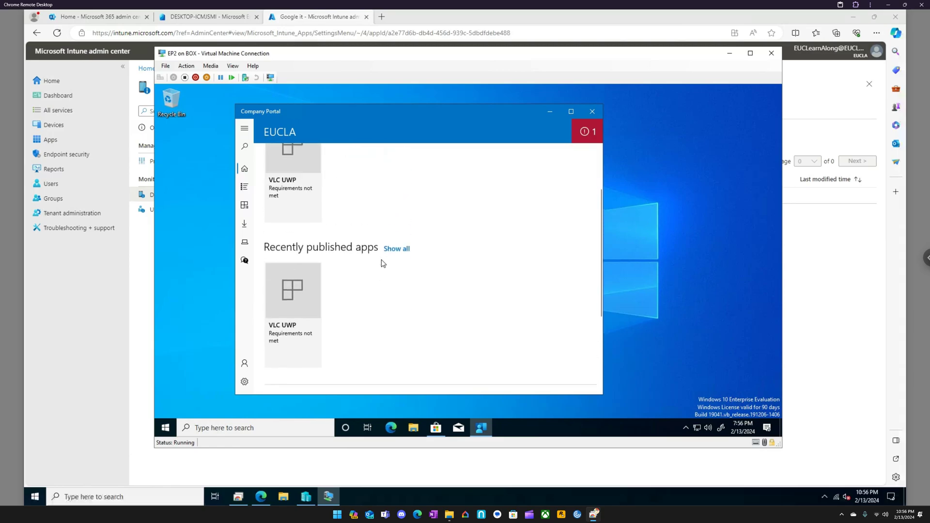
click(245, 187)
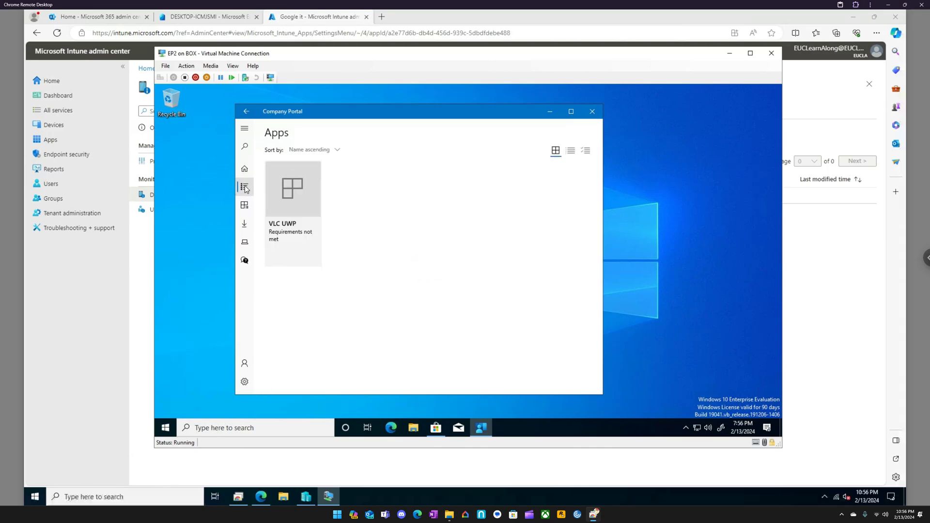
click(570, 153)
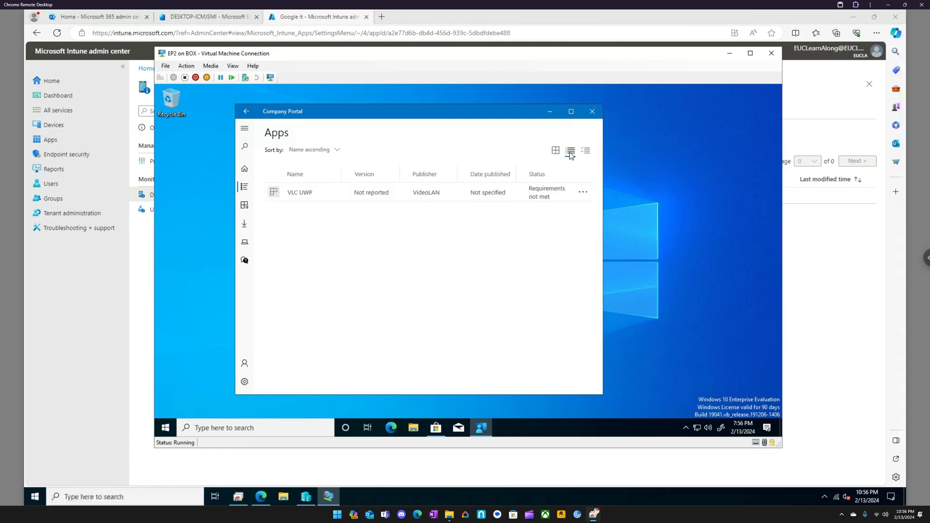
click(582, 193)
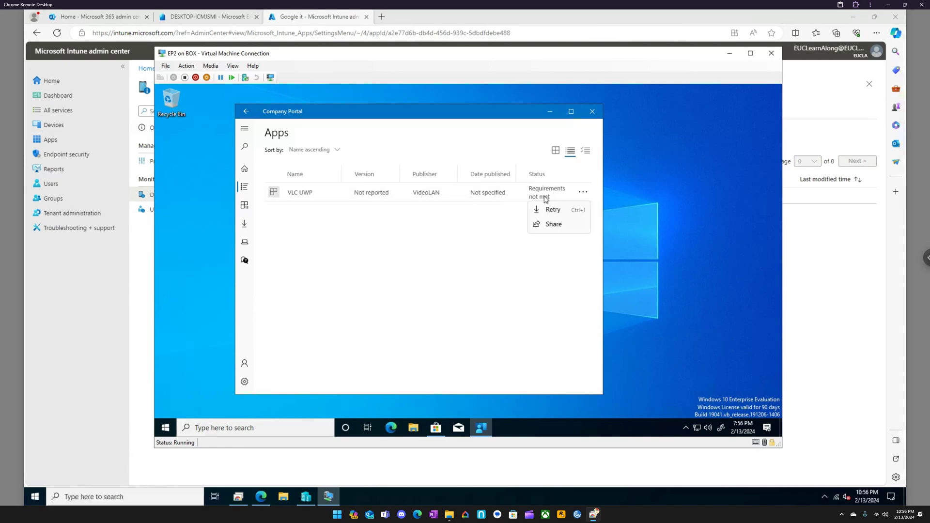
click(551, 211)
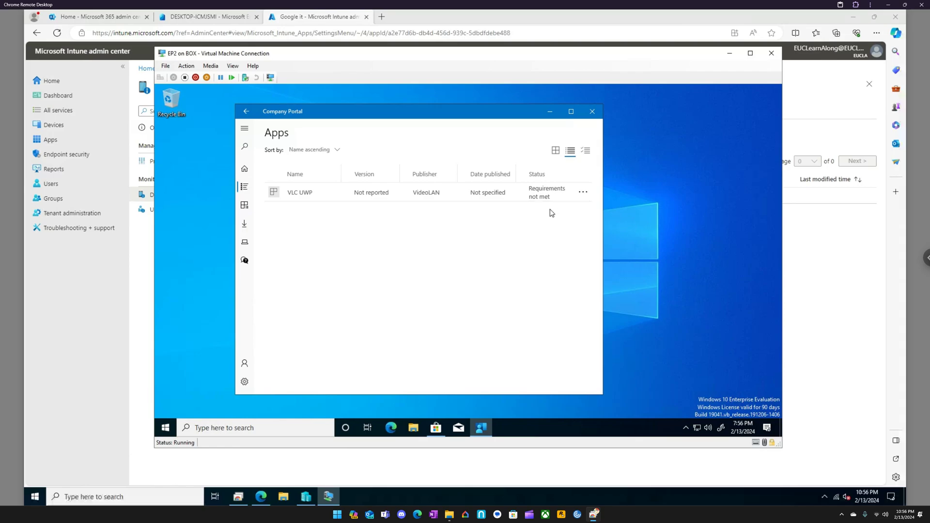
Examine VLC UWP's overview and additional information in Company Portal, then return to the home page.
click(324, 192)
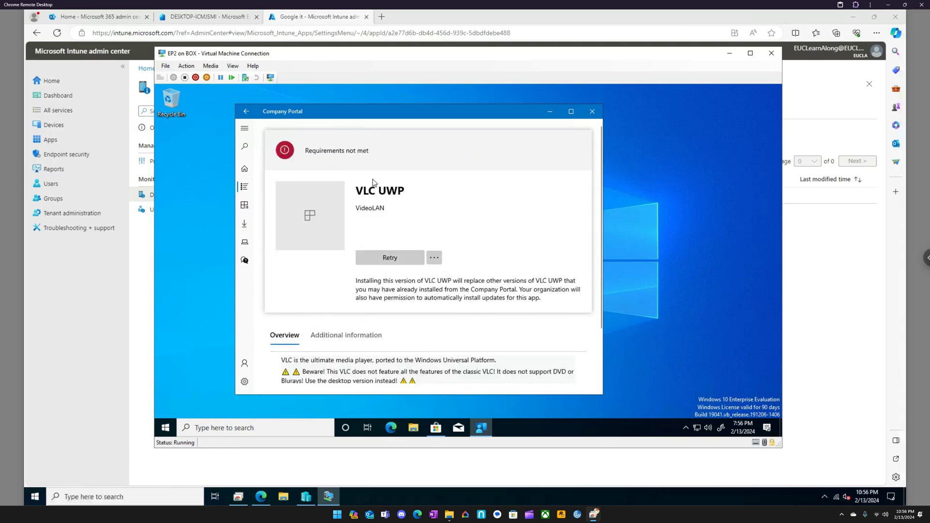
scroll(398, 281, down, 2)
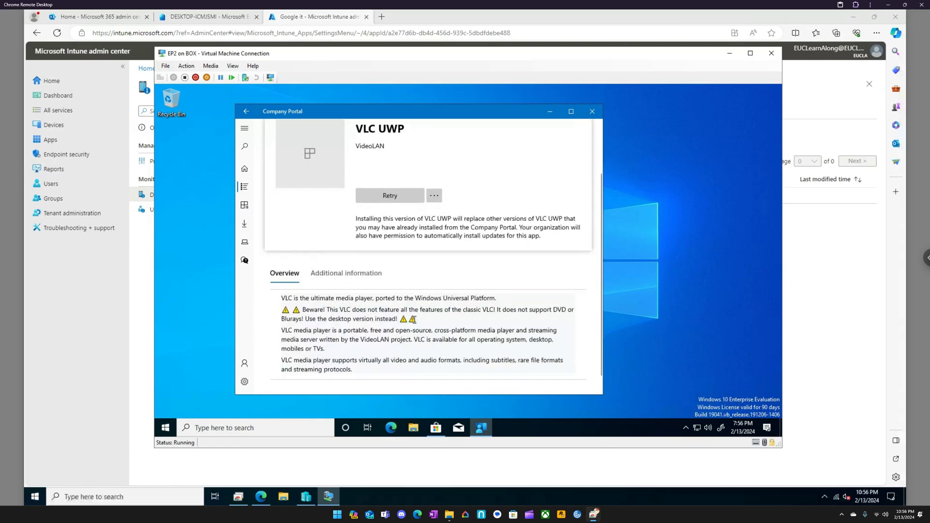
click(353, 275)
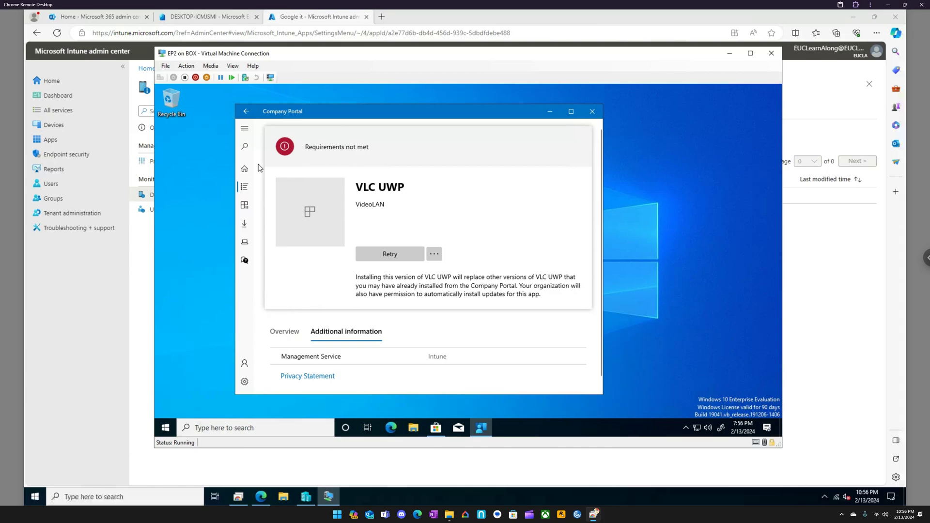
click(243, 171)
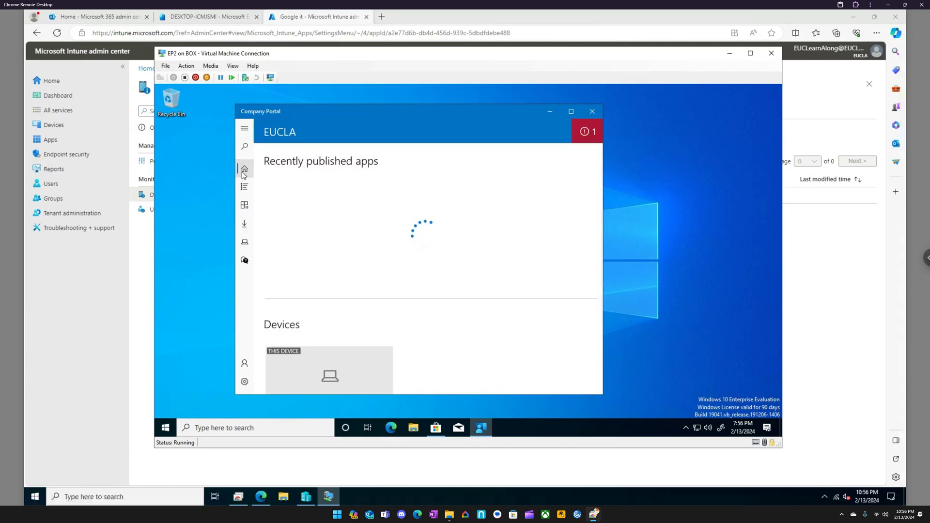
Switch to the Intune admin center and start adding a Microsoft 365 Apps suite for Windows 10 and later from All apps.
click(261, 496)
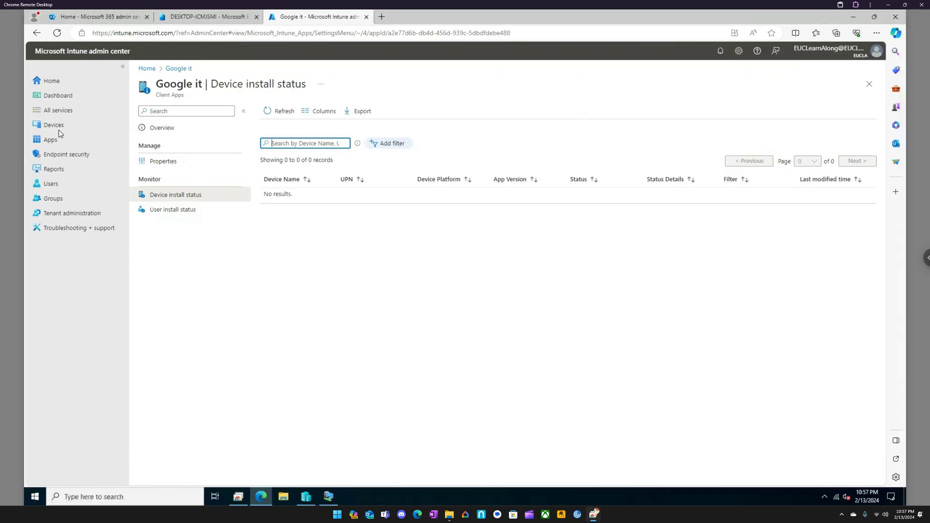
click(50, 141)
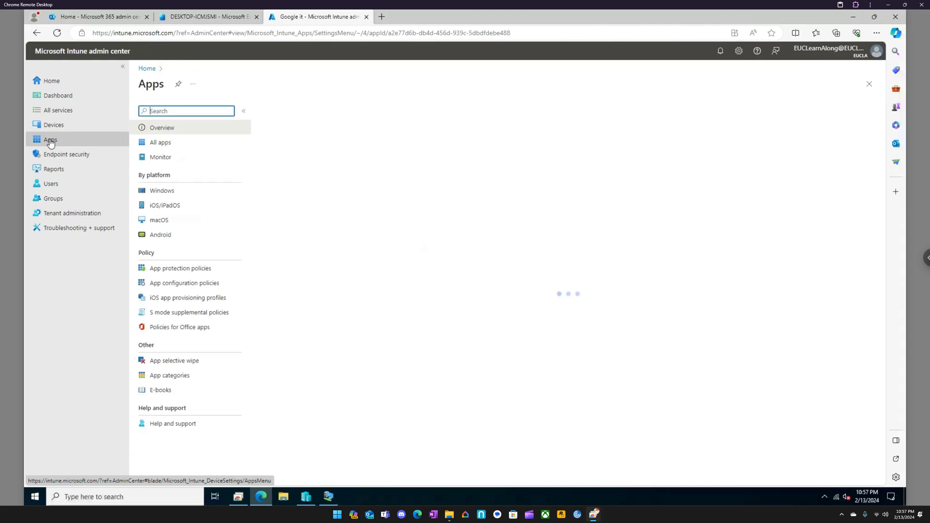
click(169, 144)
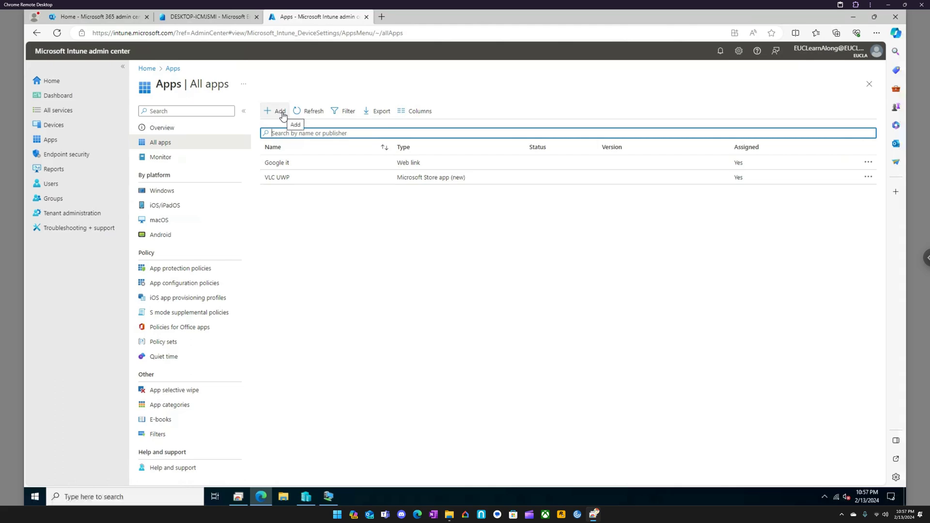
click(283, 114)
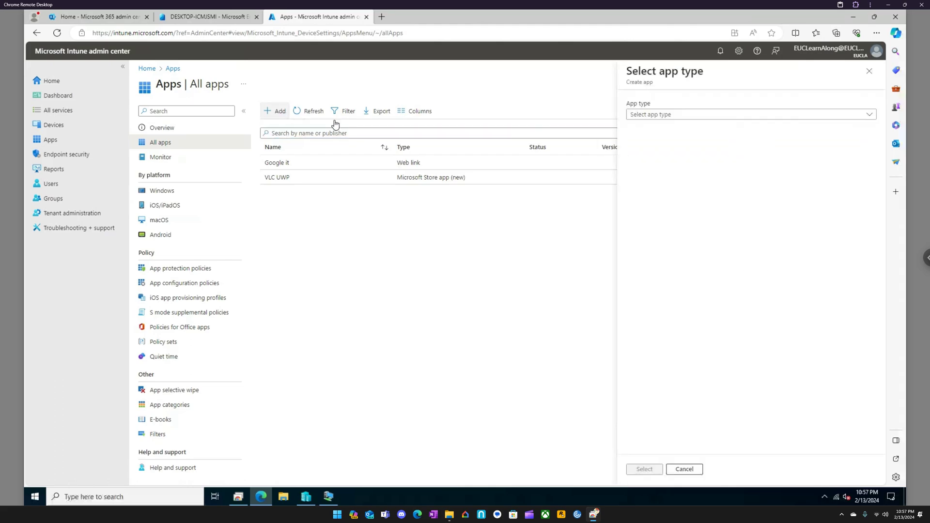
click(741, 119)
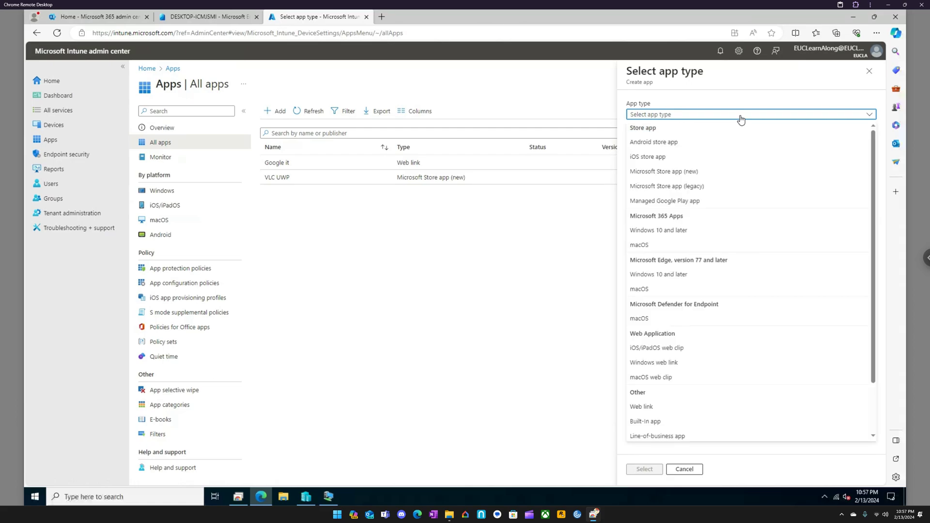
click(690, 234)
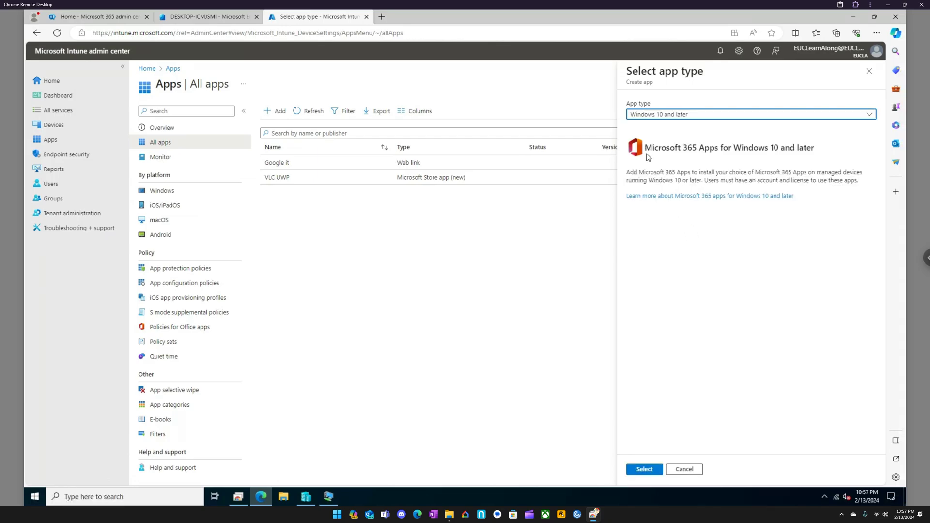
click(648, 470)
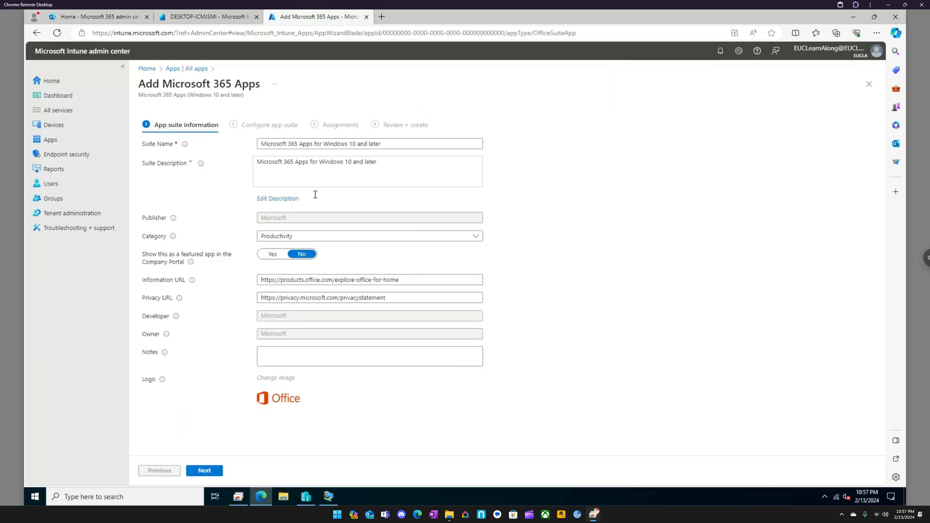
Feature the Microsoft 365 suite in Company Portal and use Configuration designer as its configuration settings format.
click(271, 255)
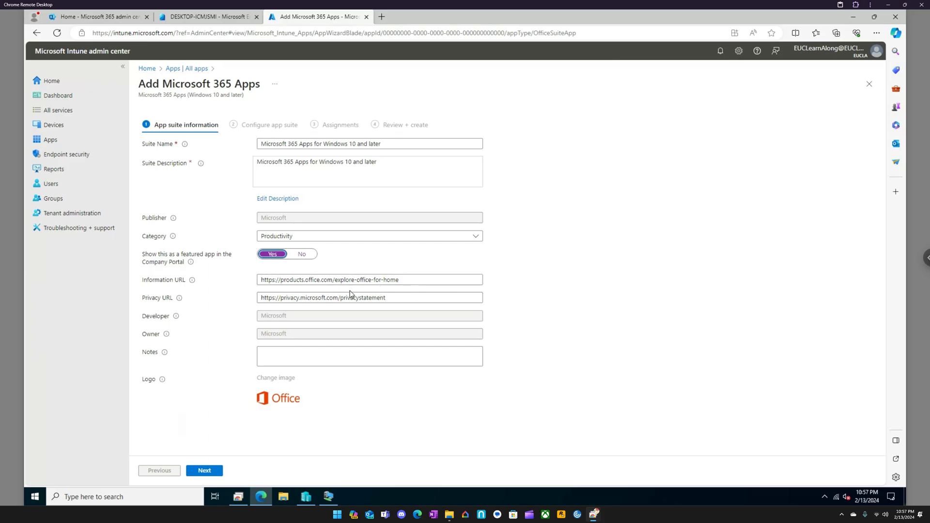
click(205, 471)
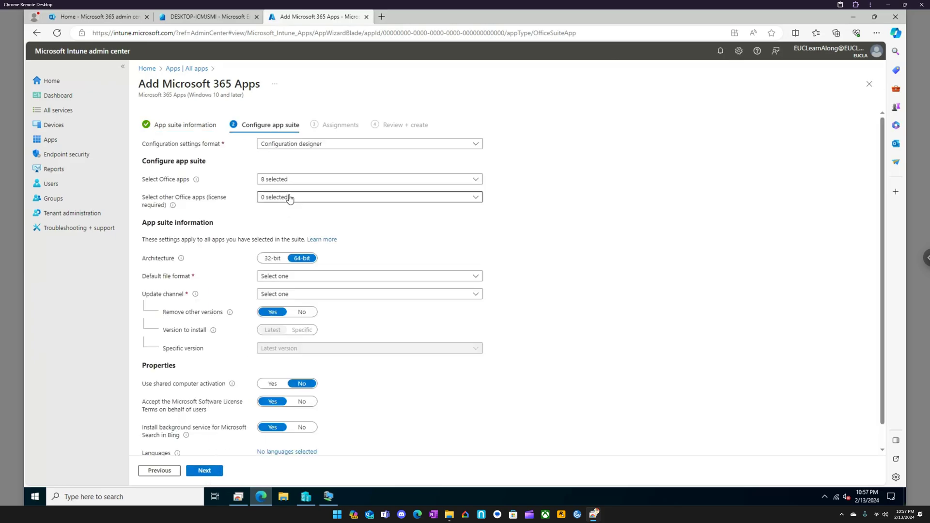
click(302, 148)
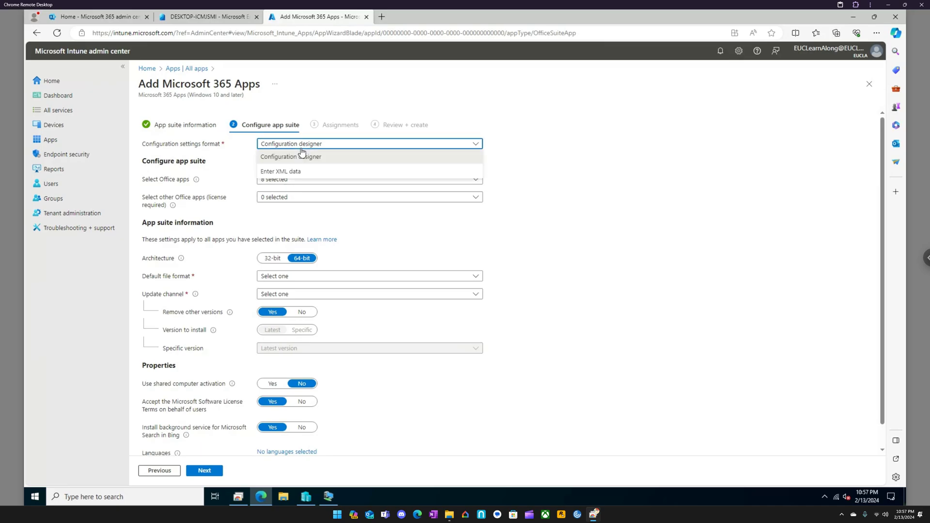
click(301, 154)
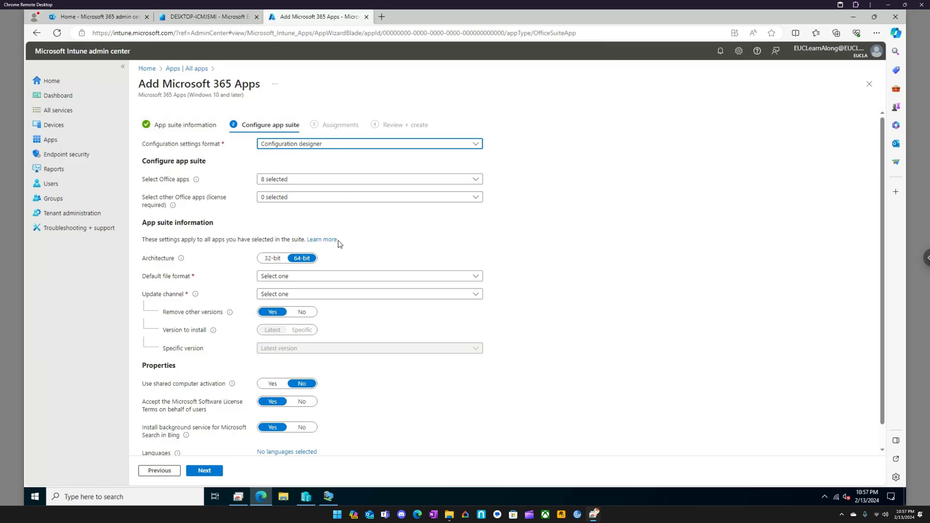
Set the suite's default file format to Office Open XML Format and its update channel to Current Channel (Preview).
click(346, 279)
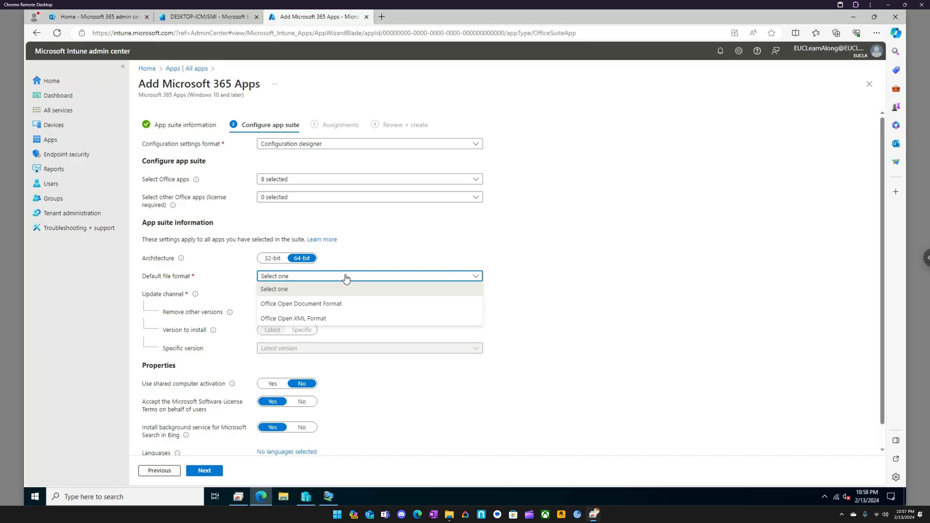
click(323, 319)
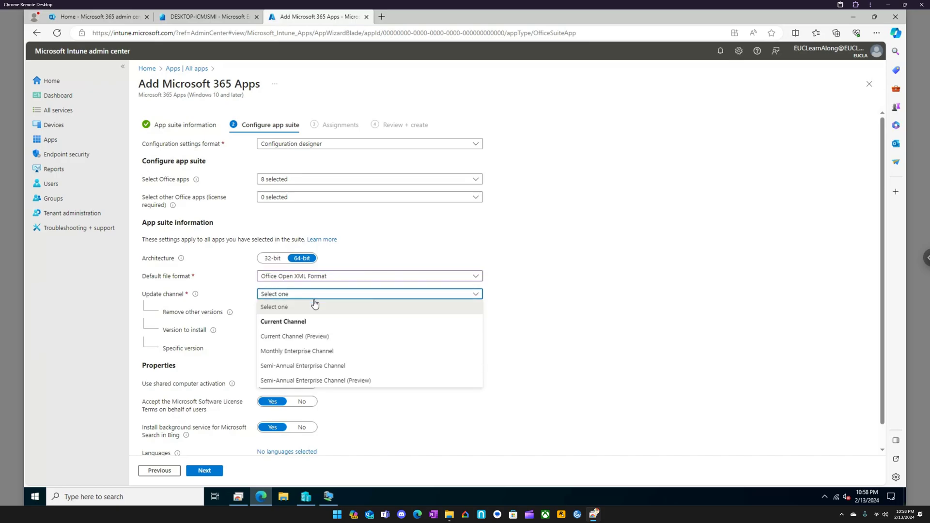
click(317, 341)
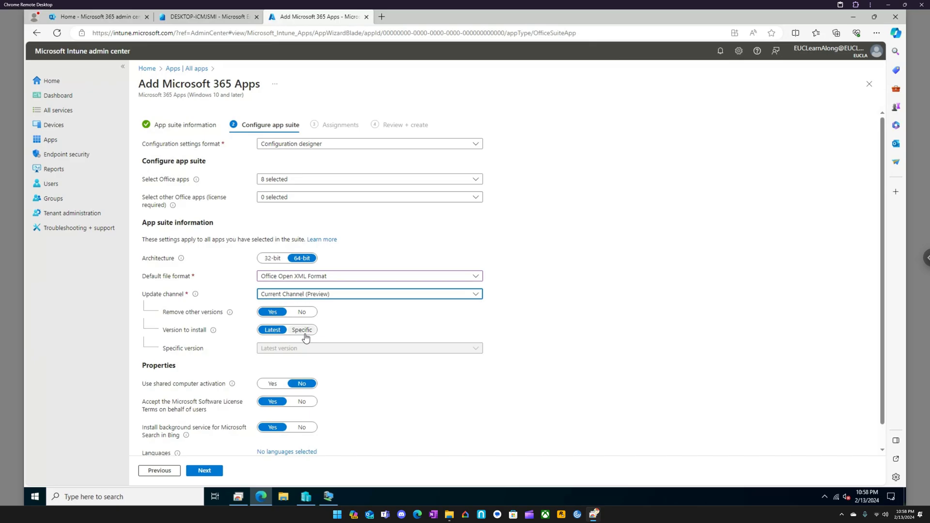
click(305, 333)
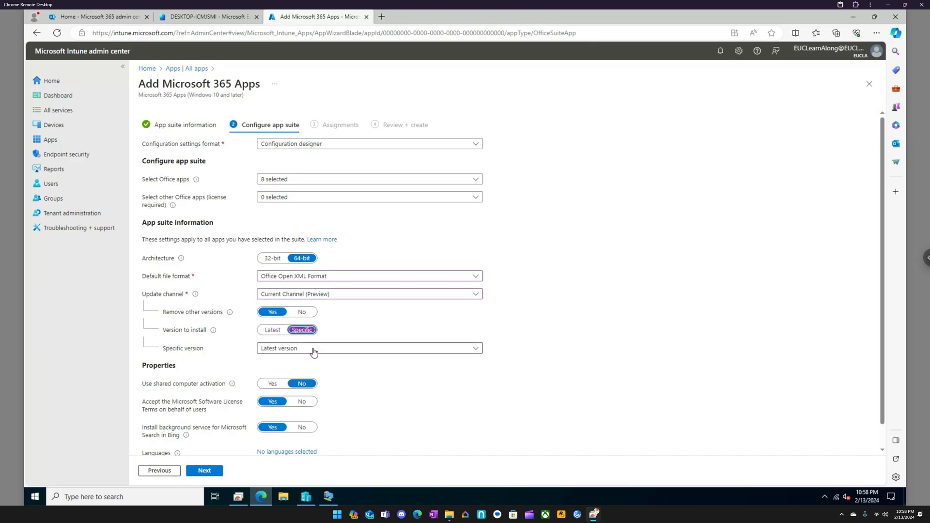
click(314, 351)
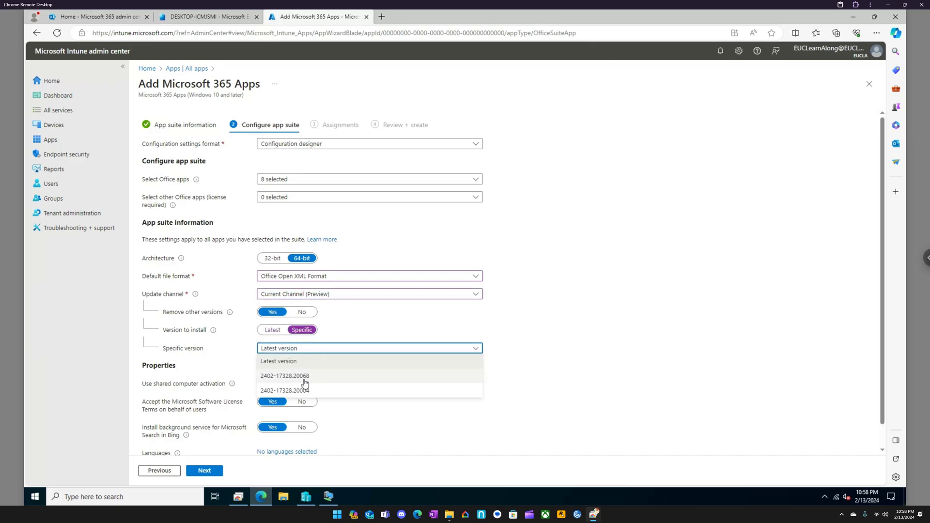
click(272, 330)
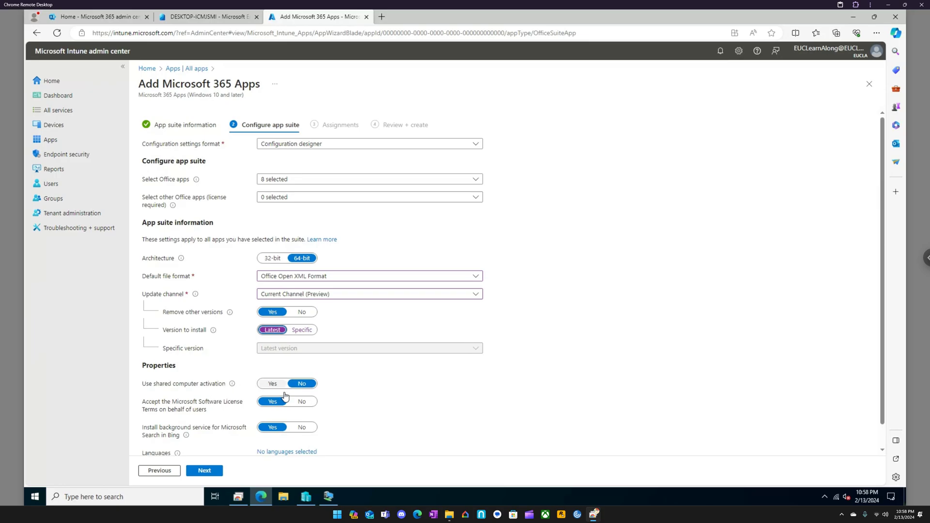
Turn off installation of the background service for Microsoft Search in Bing and continue to the suite's assignments.
scroll(342, 400, down, 1)
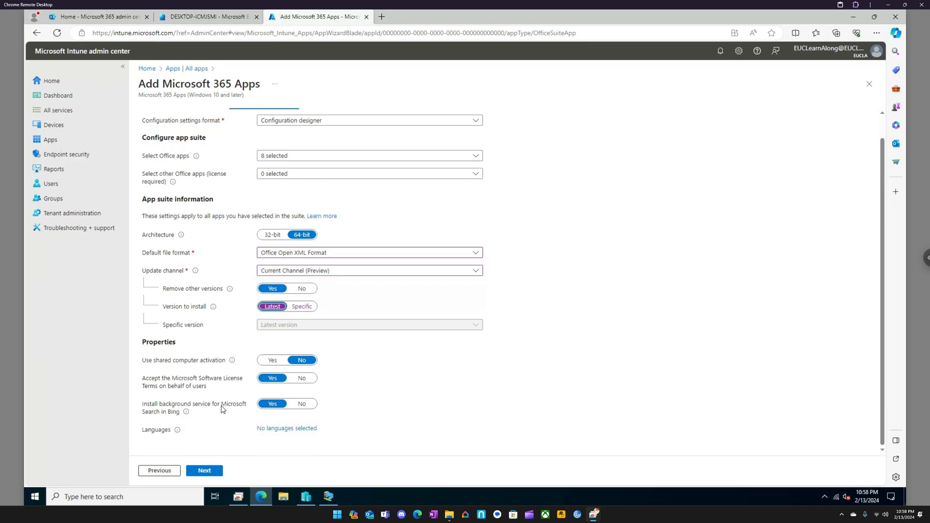
click(302, 405)
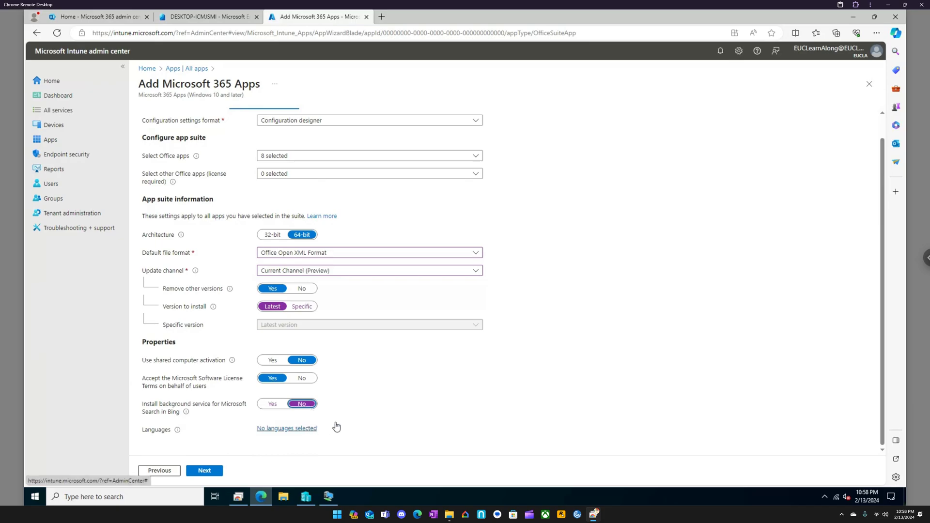
click(220, 470)
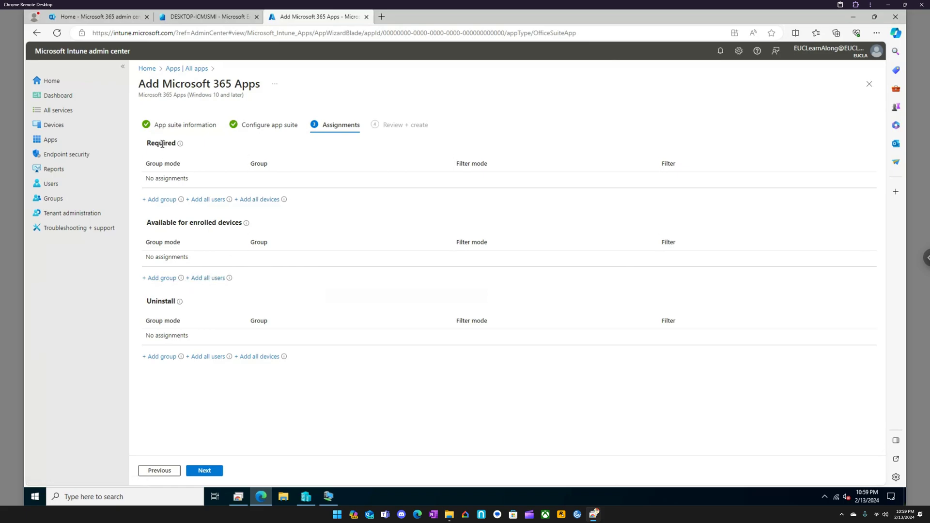
Make the Microsoft 365 suite available to all users on enrolled devices and create the app.
click(208, 278)
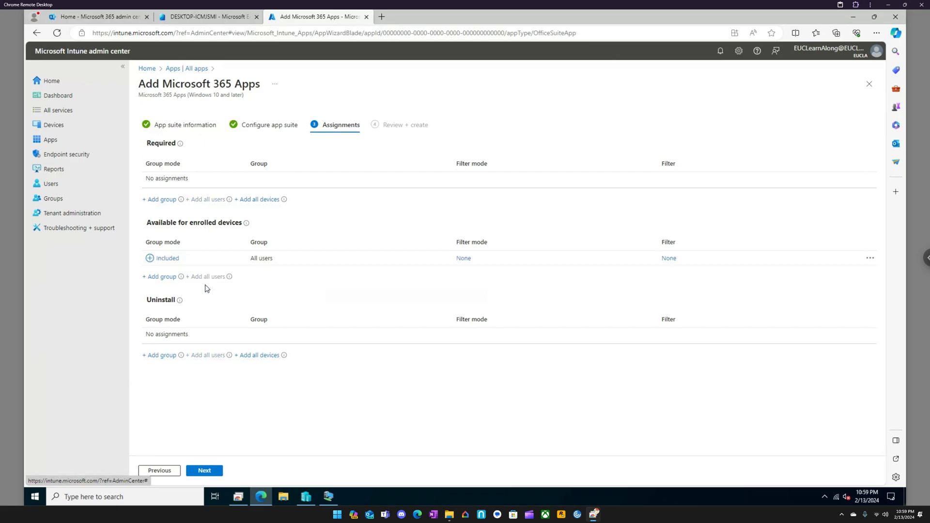
click(206, 473)
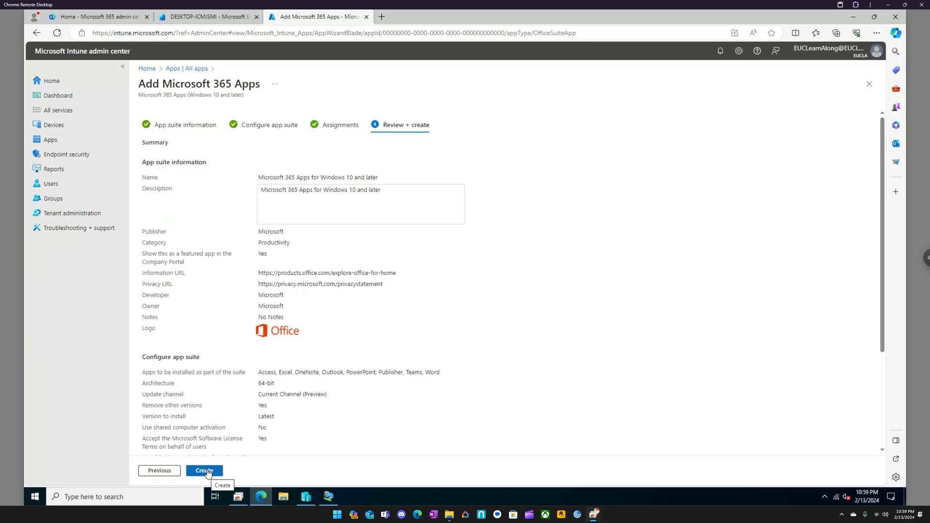
click(208, 473)
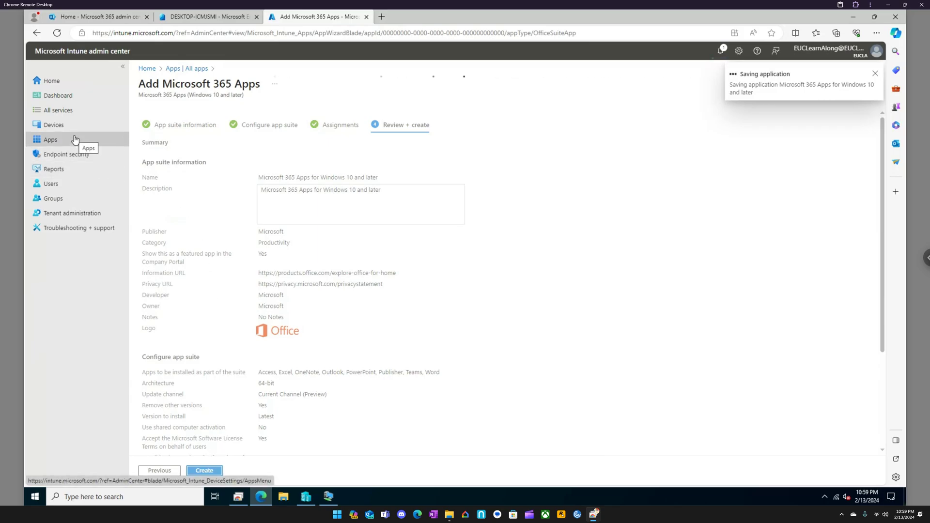
Switch to Company Portal on the EP2 device and check its apps list and home page for newly published apps.
click(51, 183)
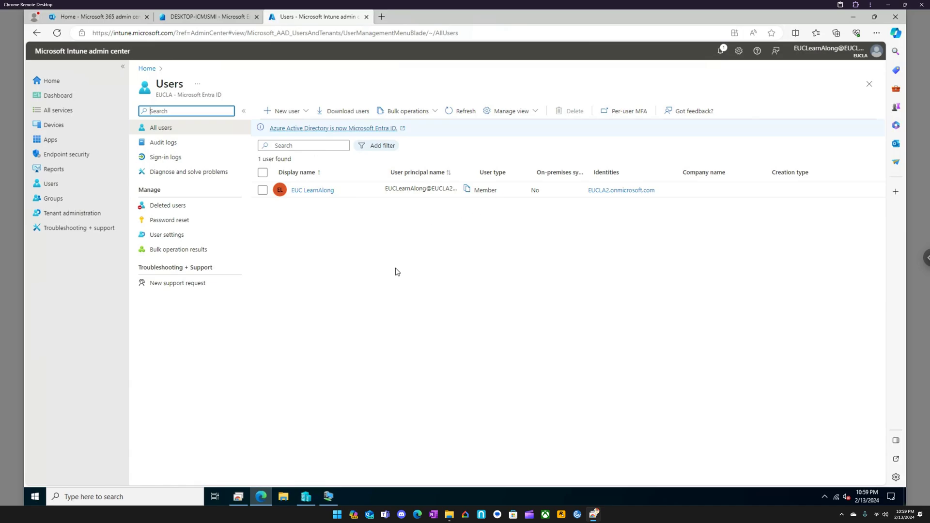
click(330, 497)
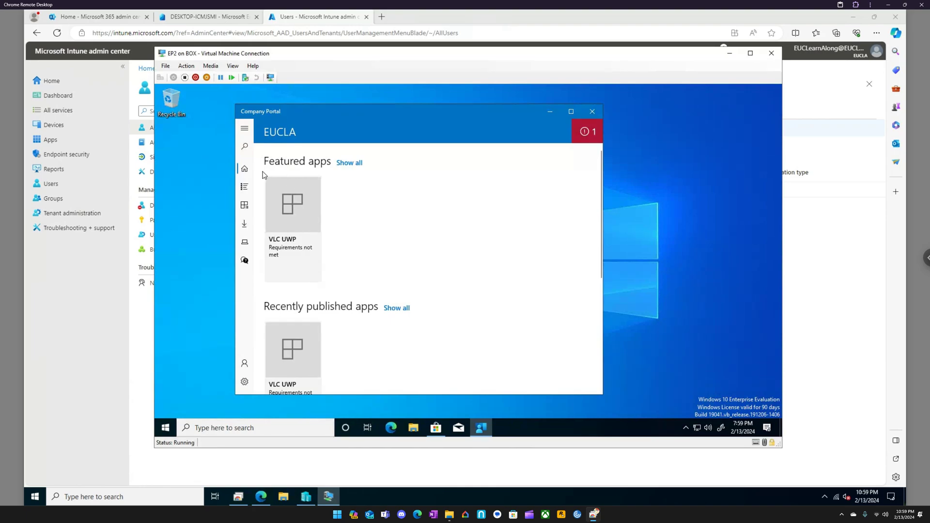
click(245, 187)
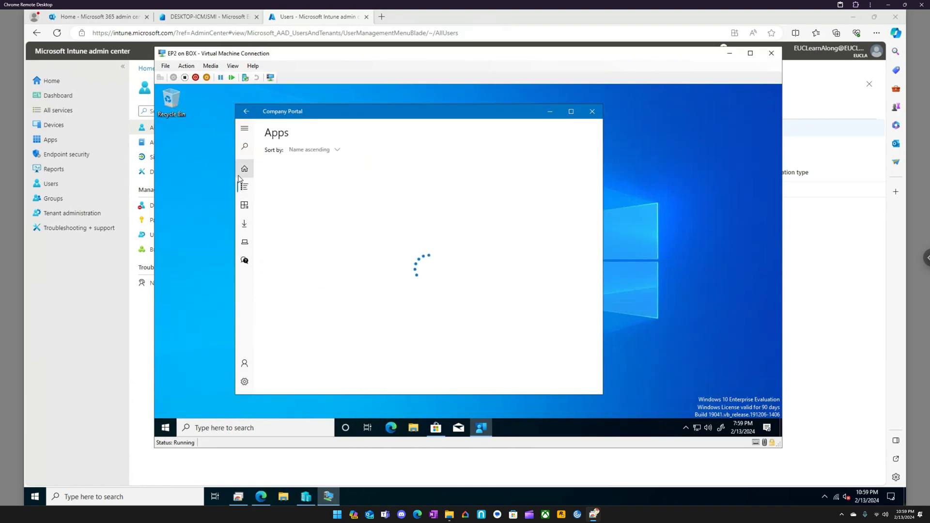
click(242, 175)
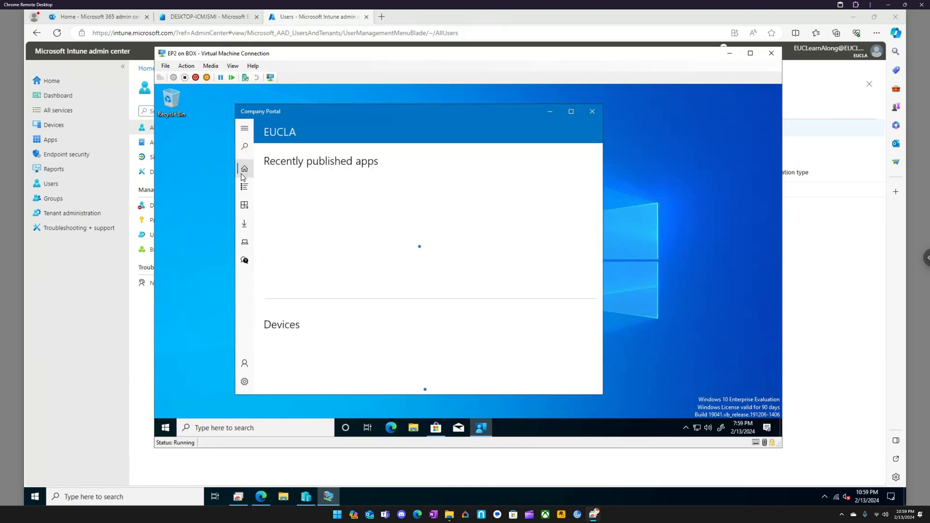
scroll(353, 234, down, 5)
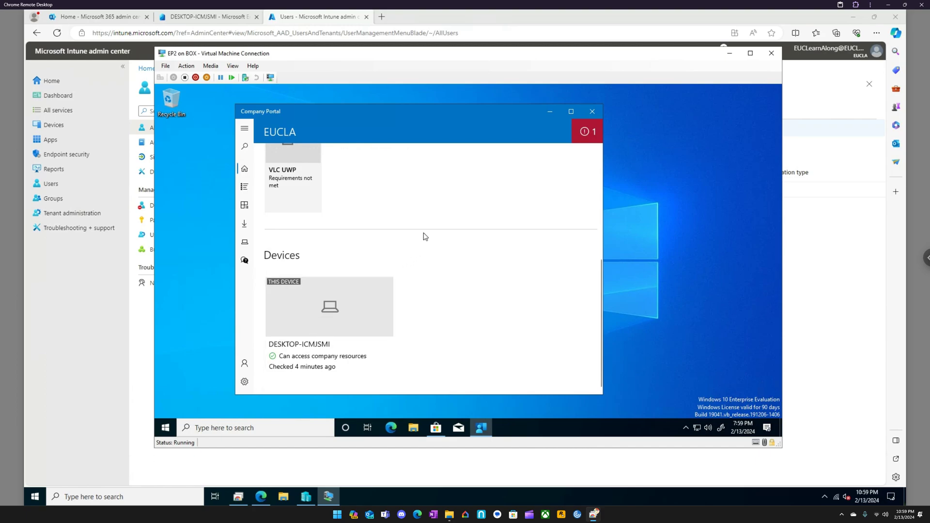
Check the VLC UWP install notification and its app page in Company Portal, then return to the home page.
click(591, 131)
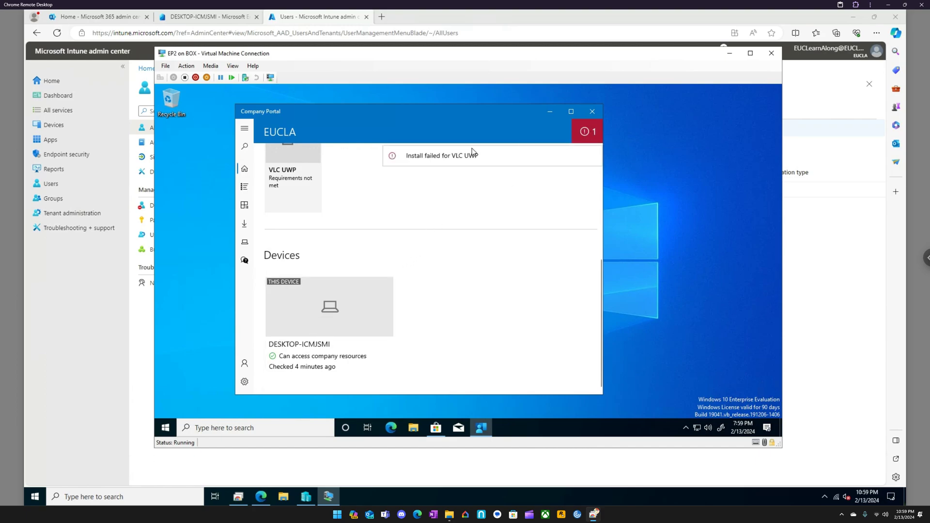
click(393, 157)
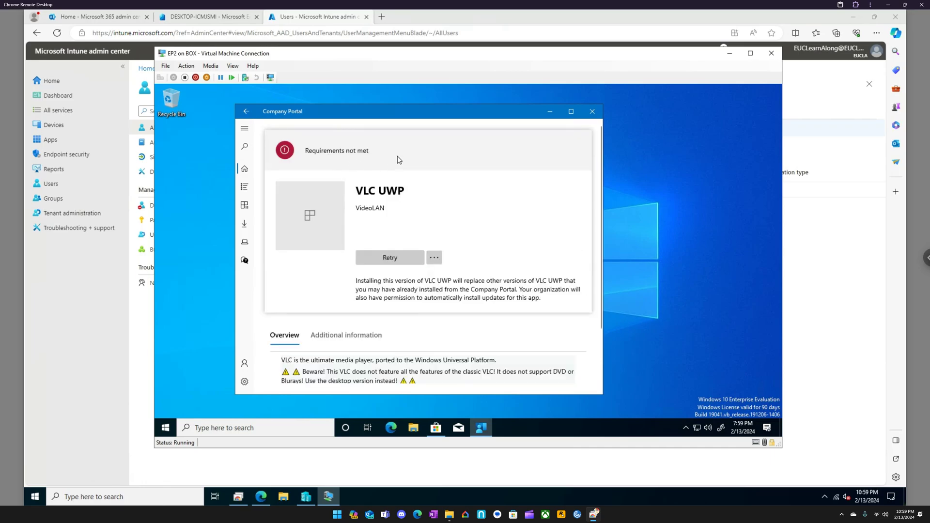
click(245, 169)
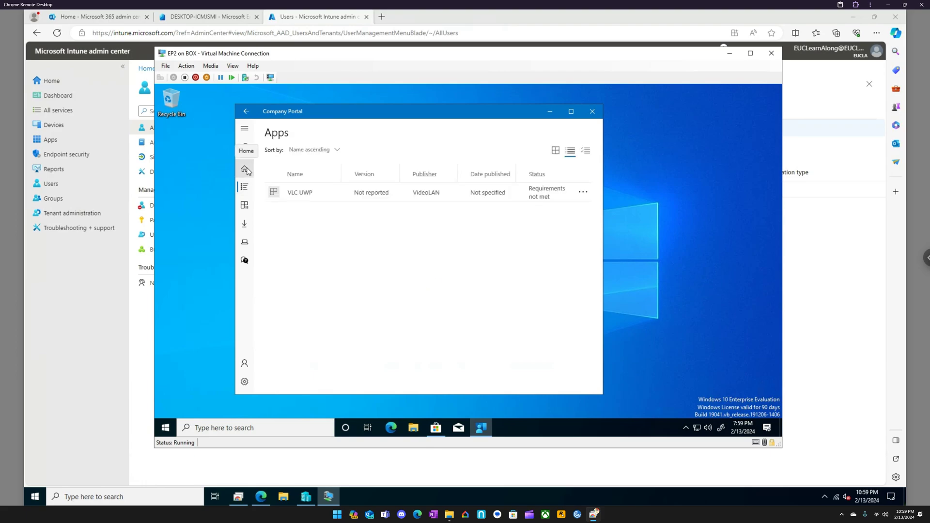
click(245, 169)
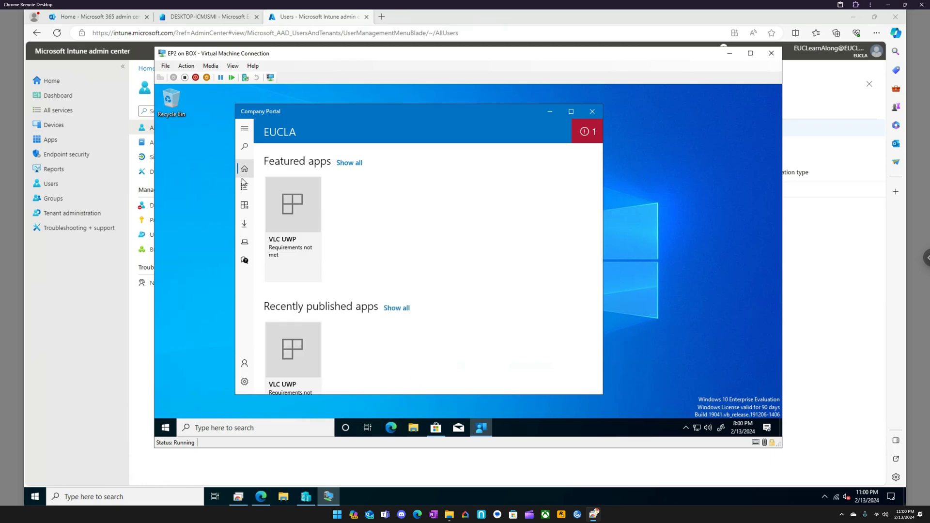
Switch to the browser and review the all-groups lists in the Intune and Entra admin centers.
click(92, 264)
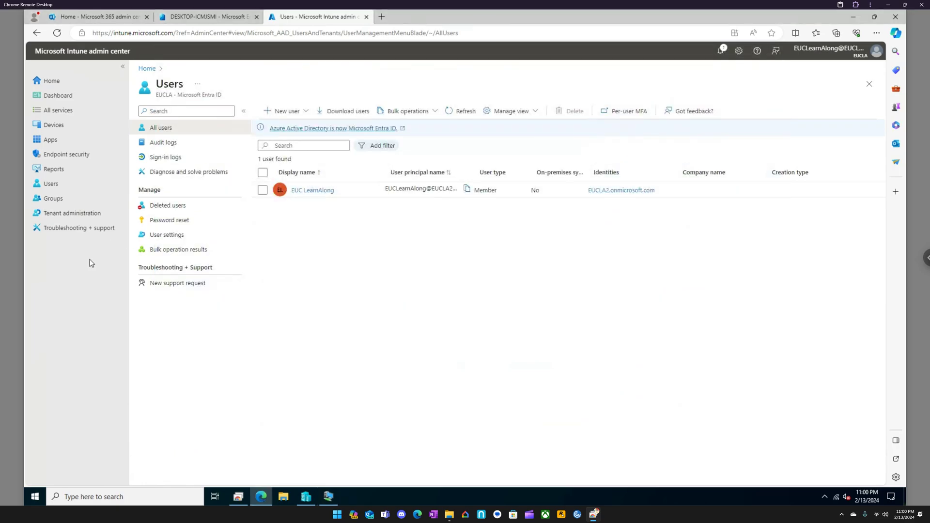
click(67, 202)
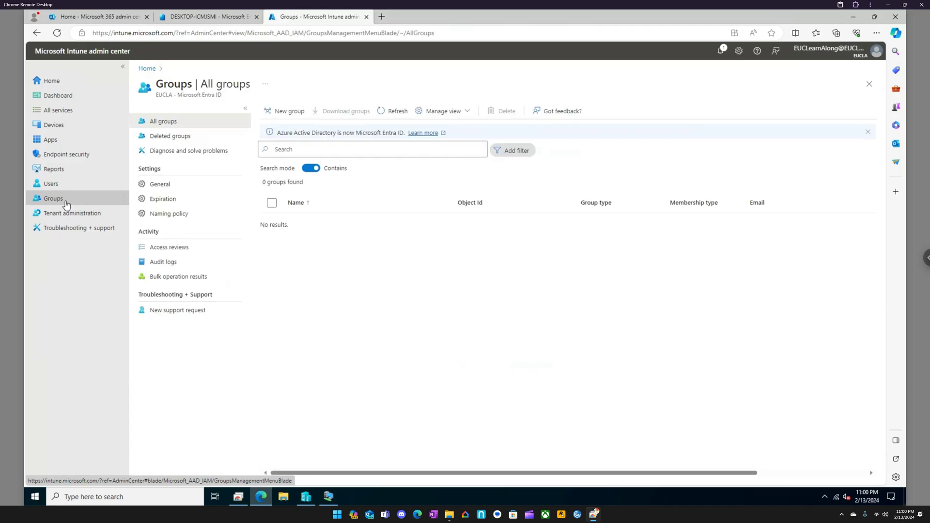
click(221, 17)
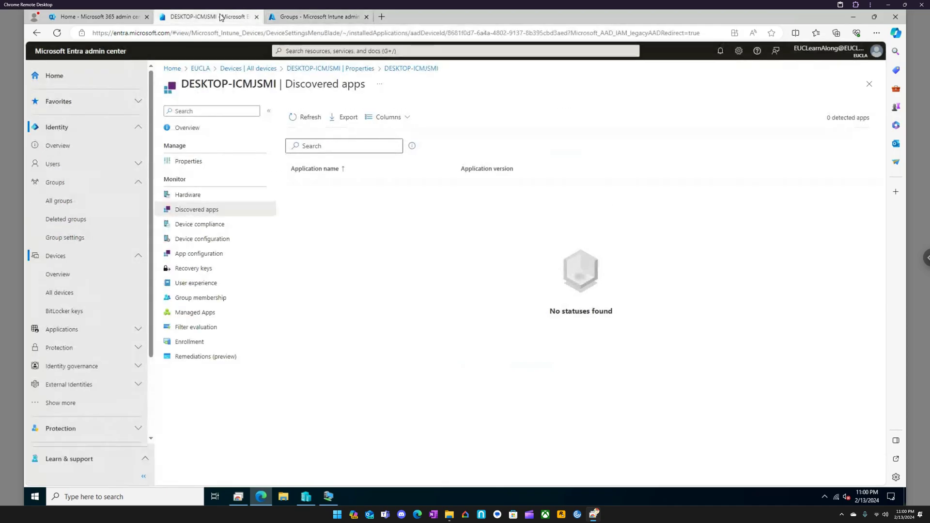
click(62, 184)
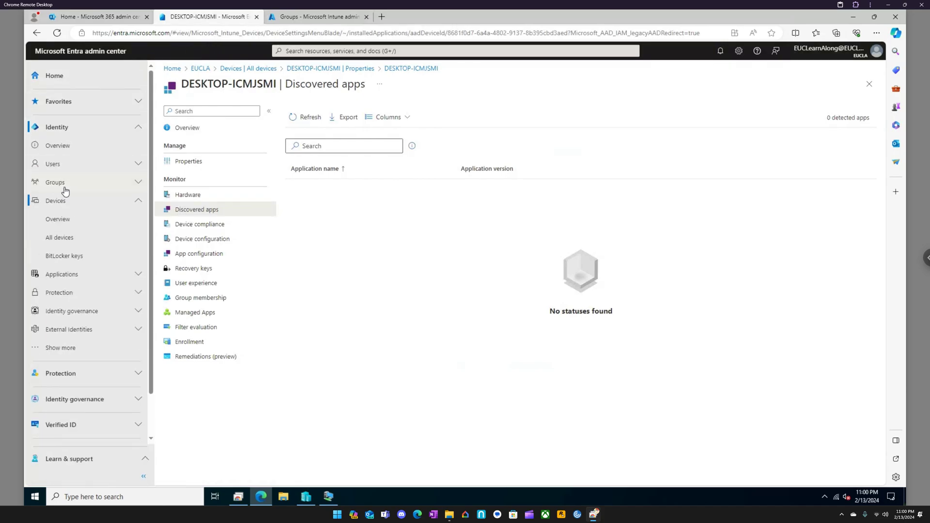
click(64, 188)
click(66, 203)
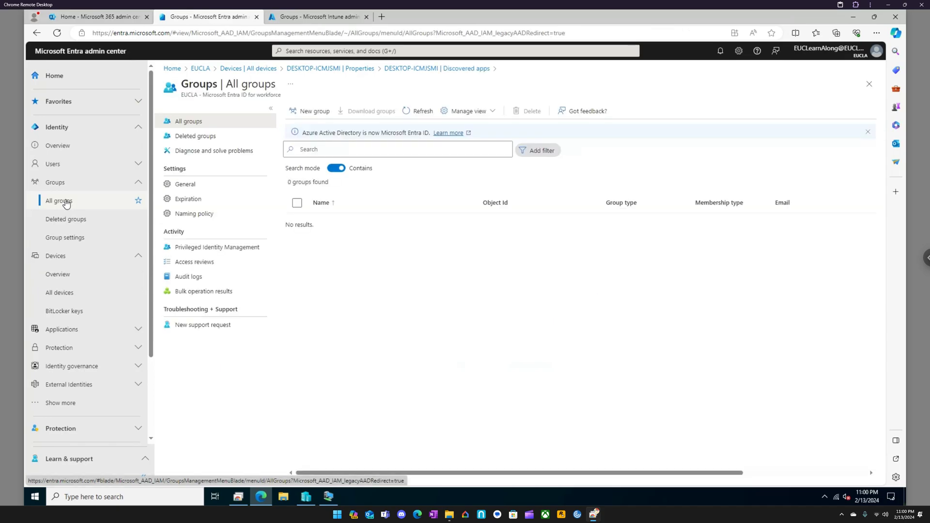
Start a new group in the Intune admin center, reviewing the group type options and keeping Security.
click(339, 17)
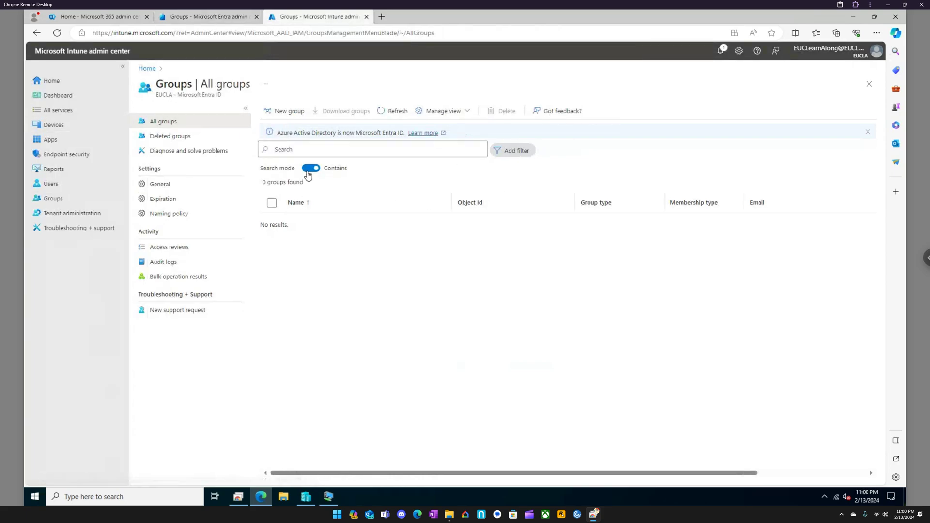
click(290, 111)
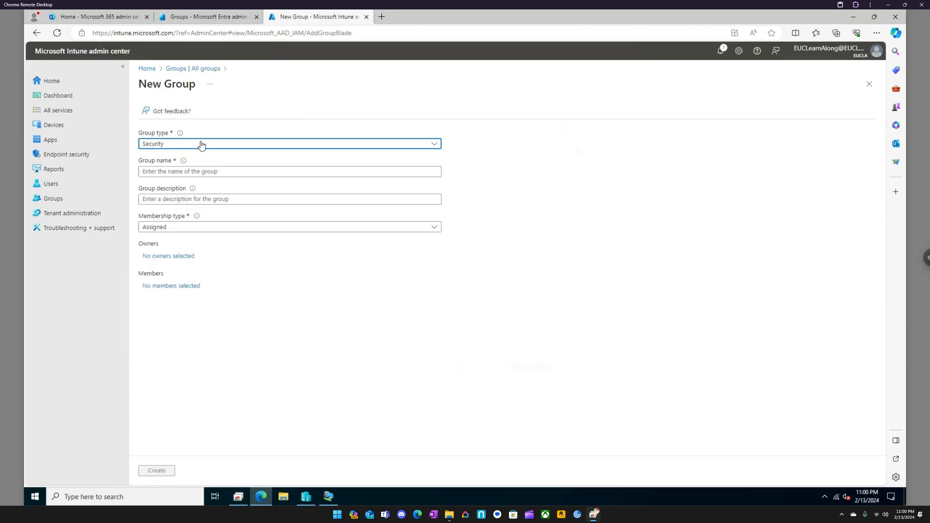
click(205, 147)
click(208, 147)
click(208, 148)
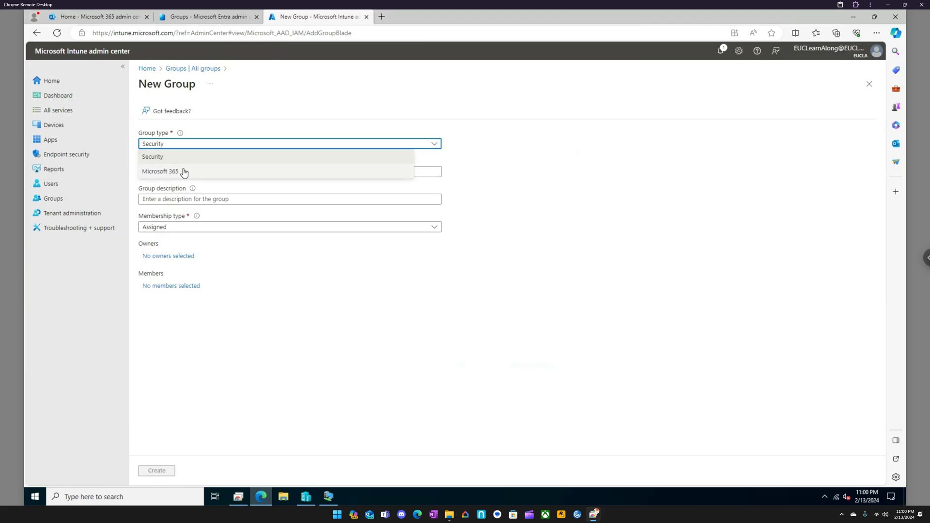
click(255, 127)
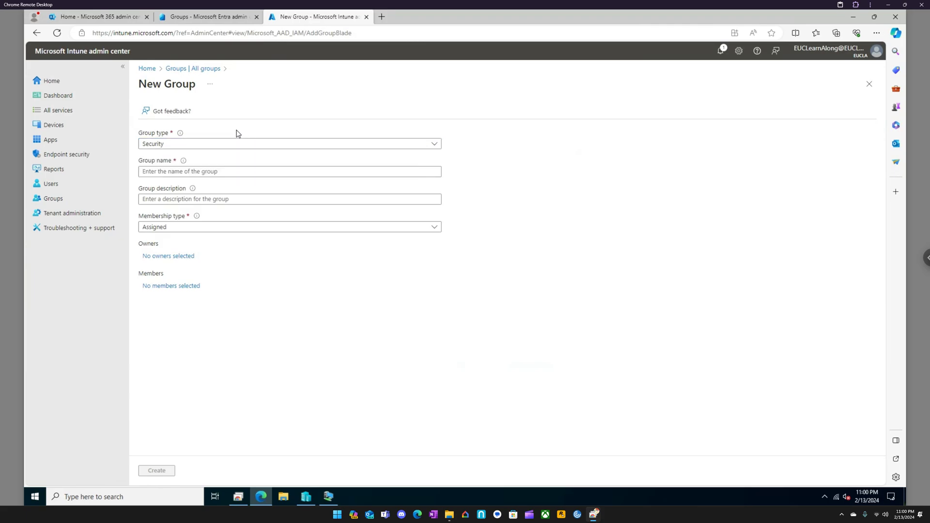
Name the new security group EUCLA, continuing the remote sharing session when prompted.
click(211, 172)
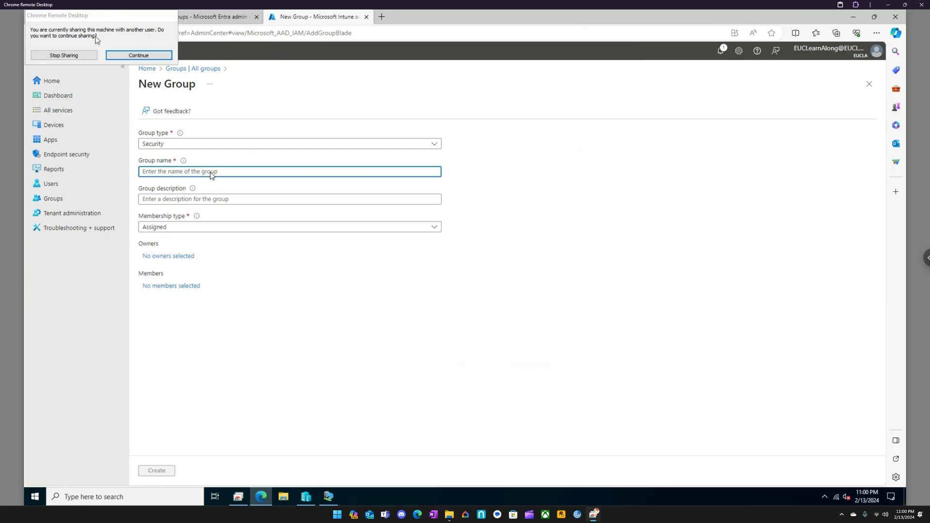
click(130, 57)
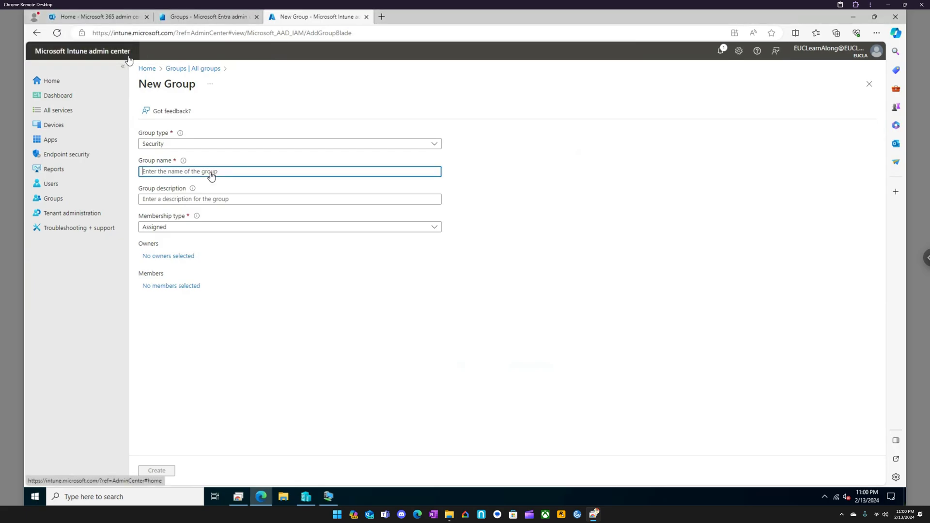
text(a)
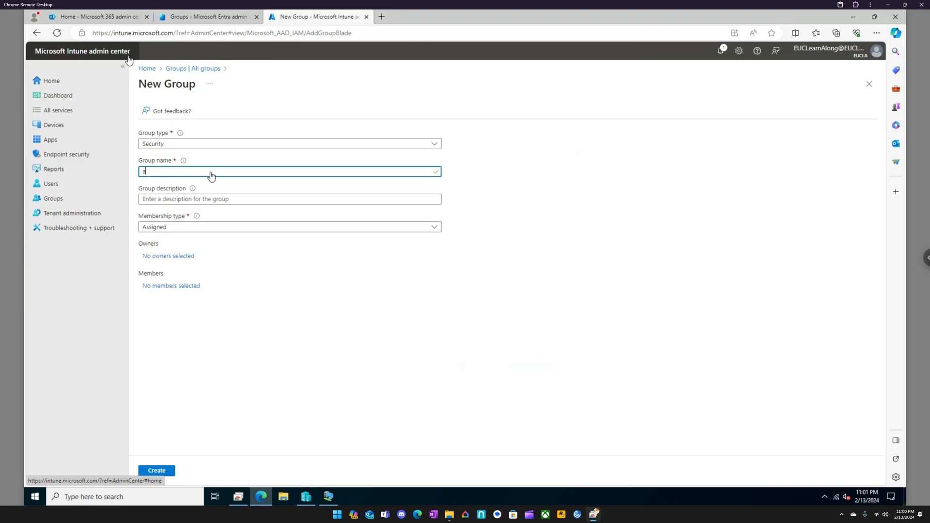
key(BackSpace)
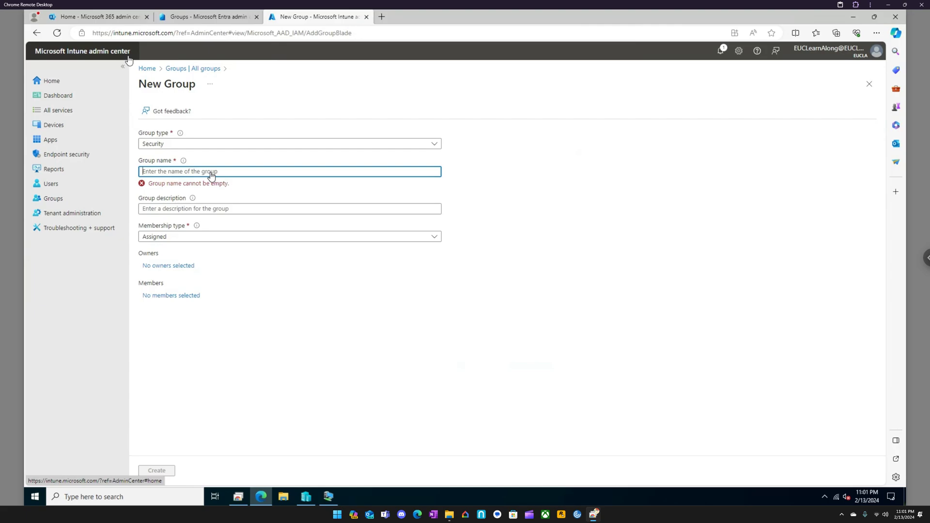
text(E)
Set the group's membership type to Dynamic Device and view the available owners without adding one.
click(238, 230)
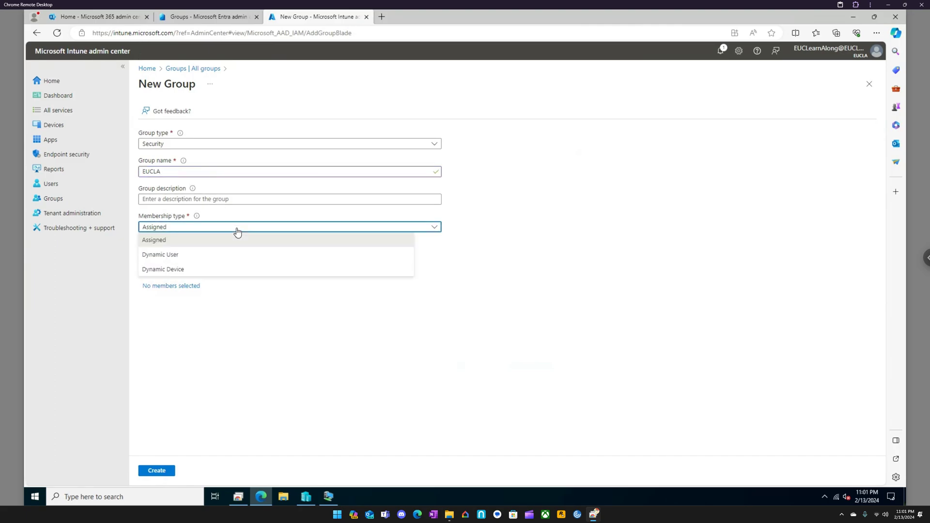
click(187, 269)
click(184, 257)
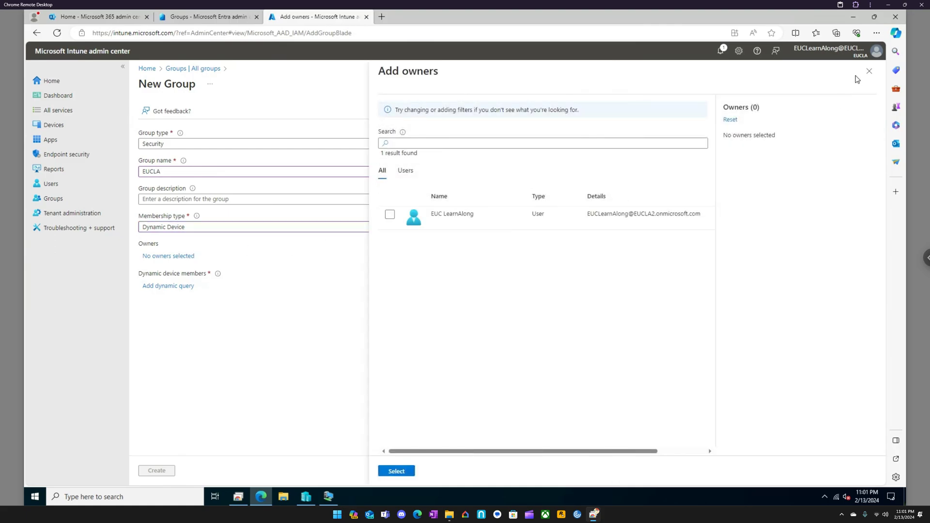
click(876, 73)
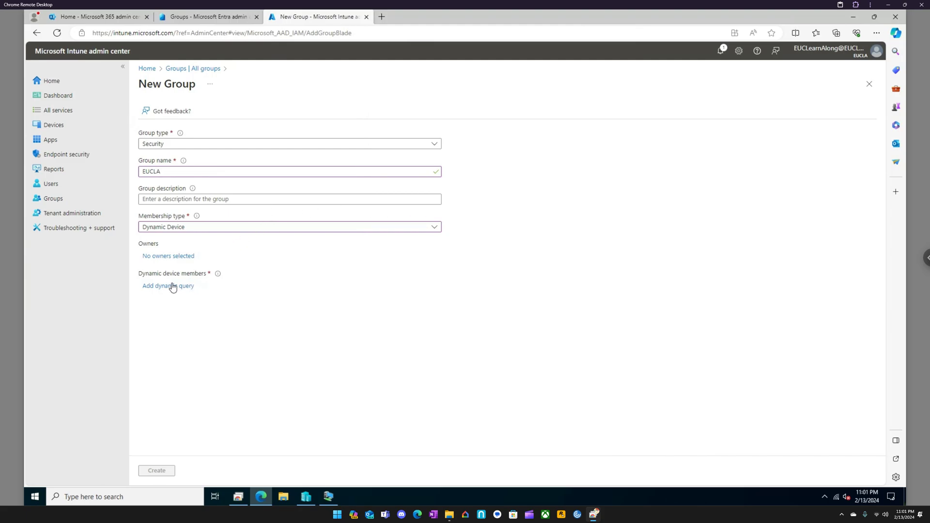
Switch the EUCLA group's membership type to Assigned and view the users available as members without adding any.
click(248, 231)
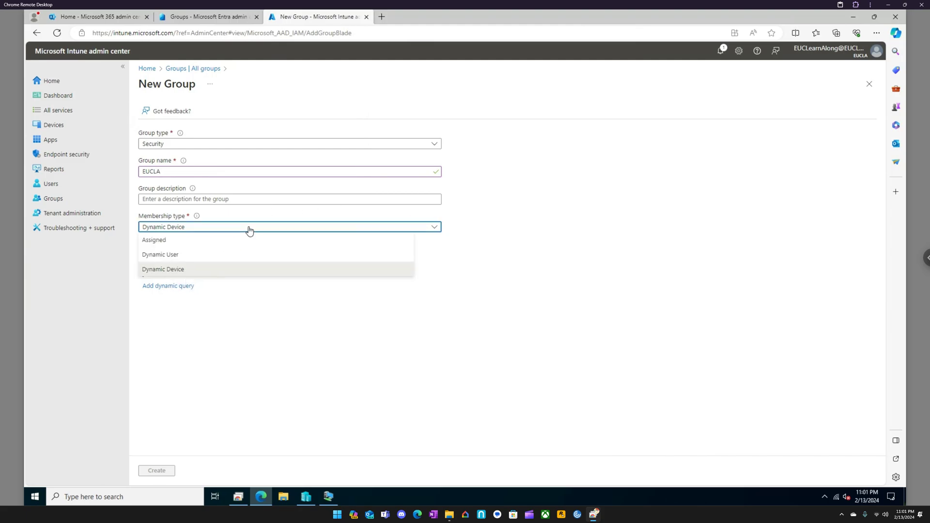
click(215, 241)
click(191, 287)
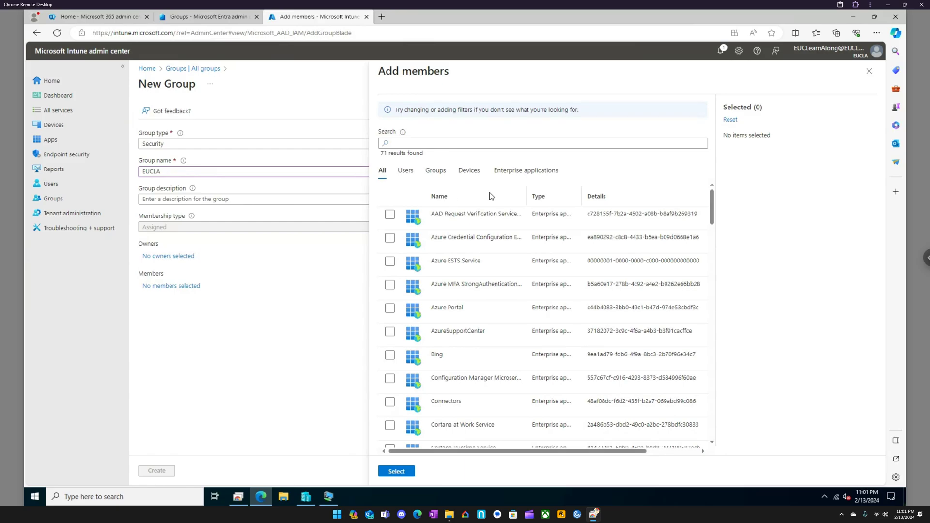
click(406, 173)
click(869, 71)
Set the group's membership type to Dynamic User and open the rule builder for its dynamic query.
click(239, 229)
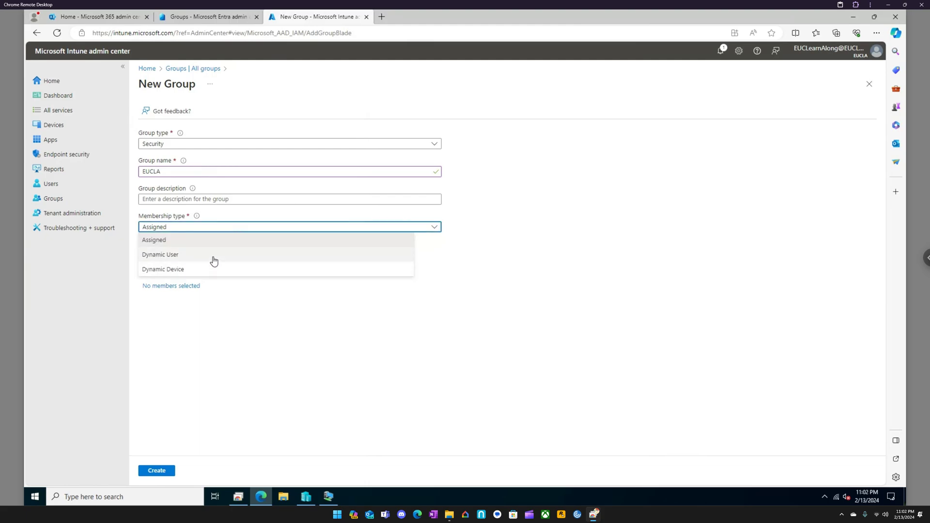
click(214, 256)
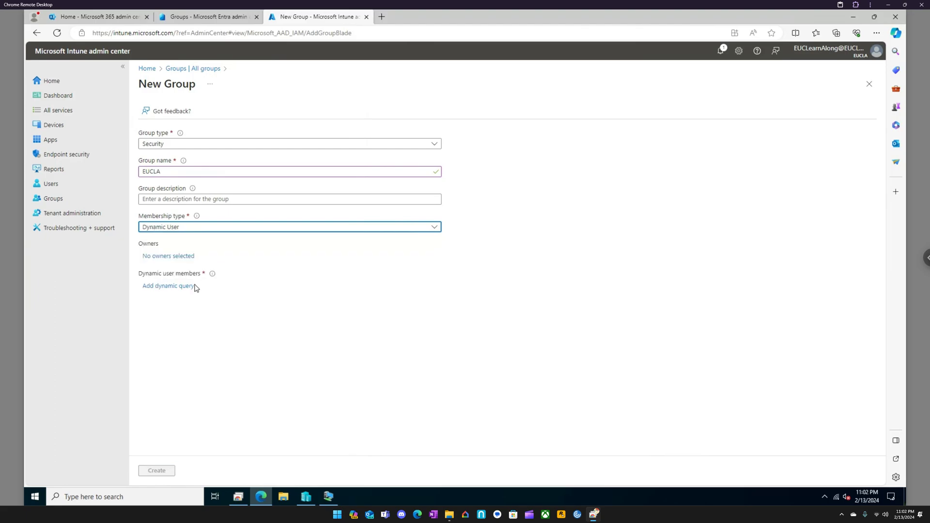
mouse_move(213, 275)
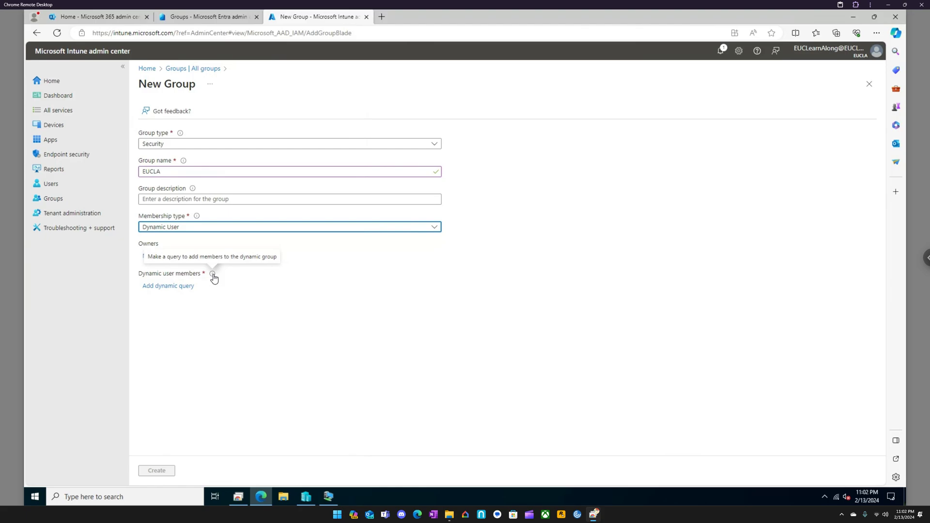
click(182, 287)
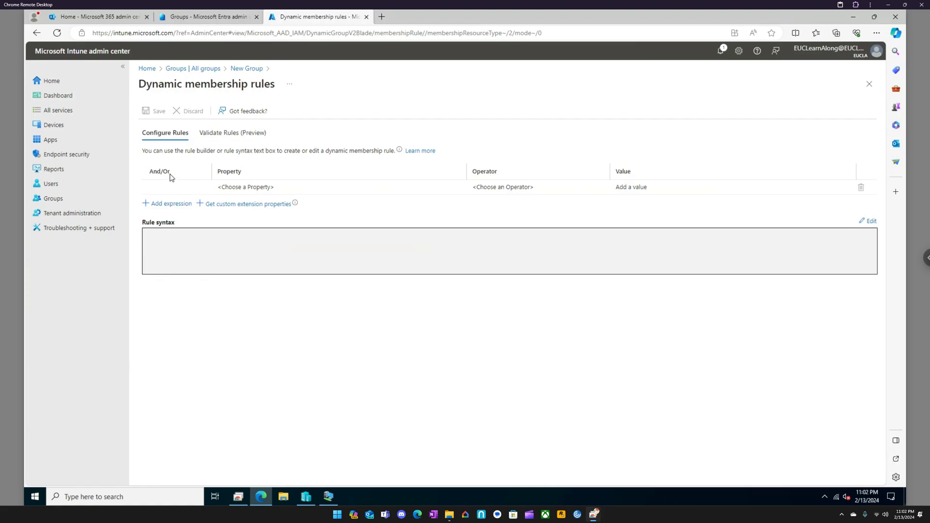
drag(171, 173, 152, 178)
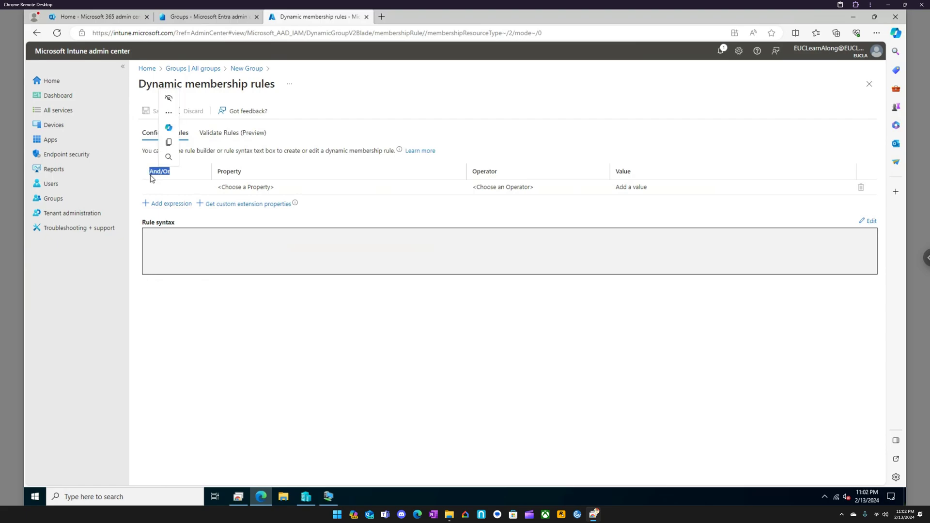
click(192, 172)
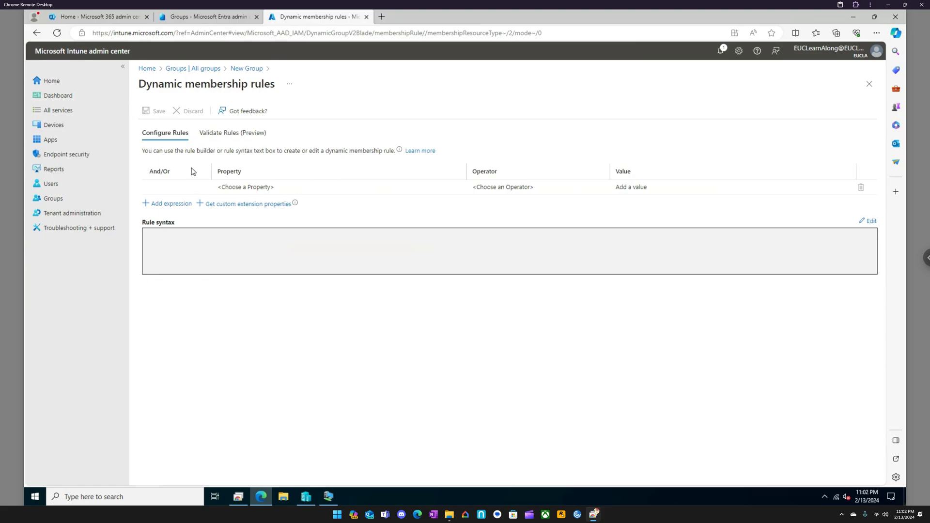
Look through the available user properties and choose state for the first rule expression.
click(261, 189)
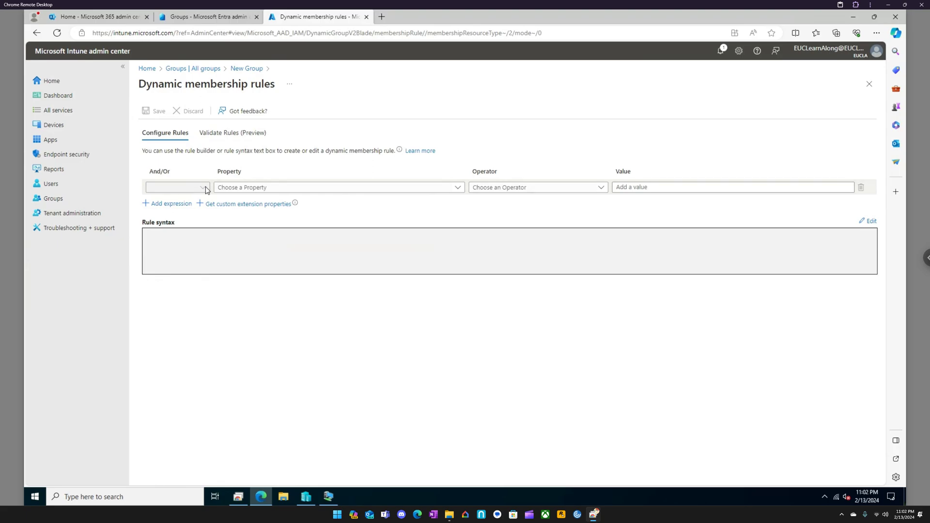
click(265, 189)
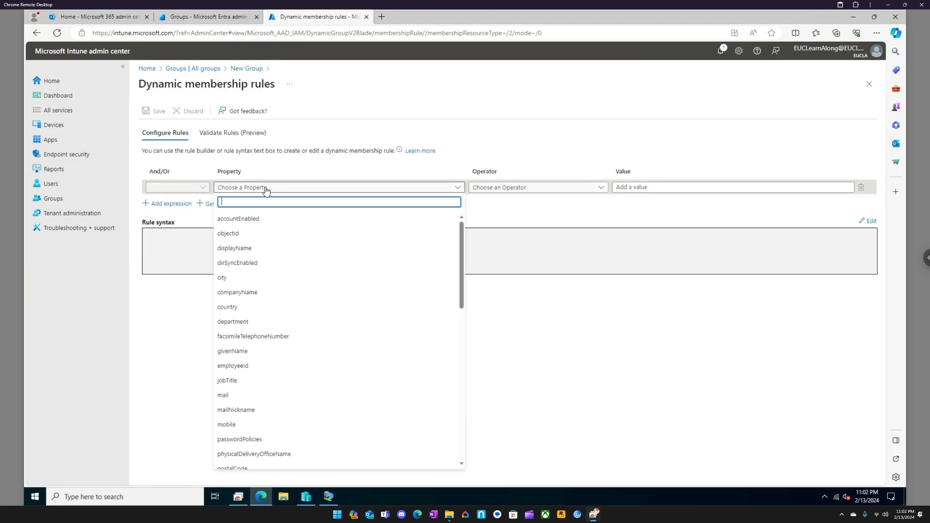
scroll(329, 310, down, 5)
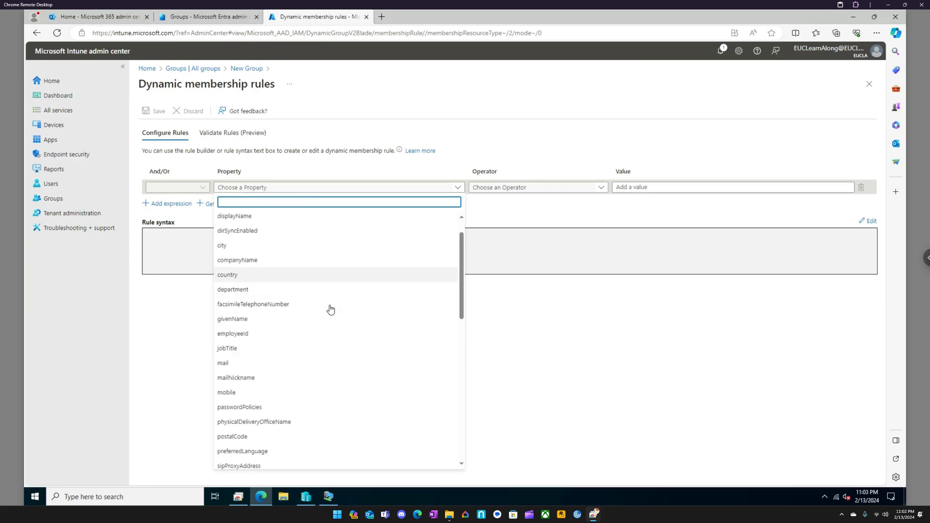
scroll(331, 309, down, 3)
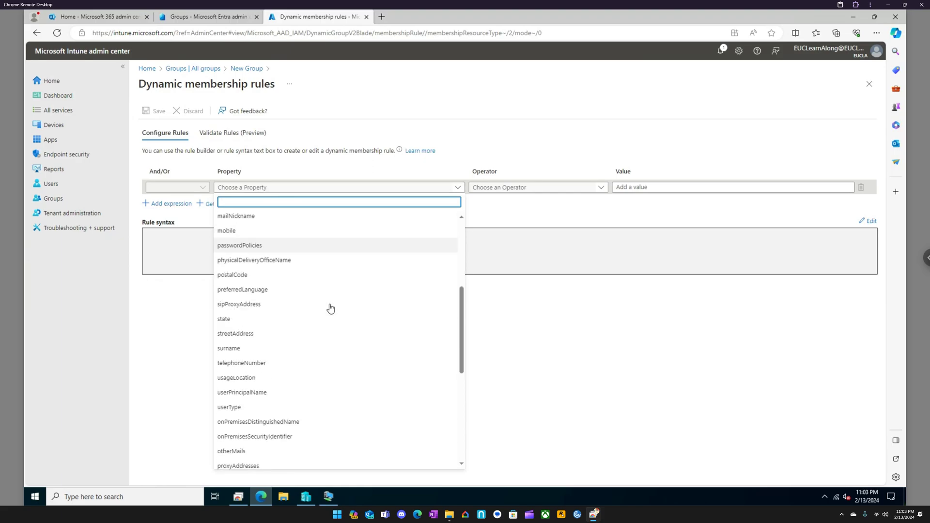
scroll(326, 306, down, 3)
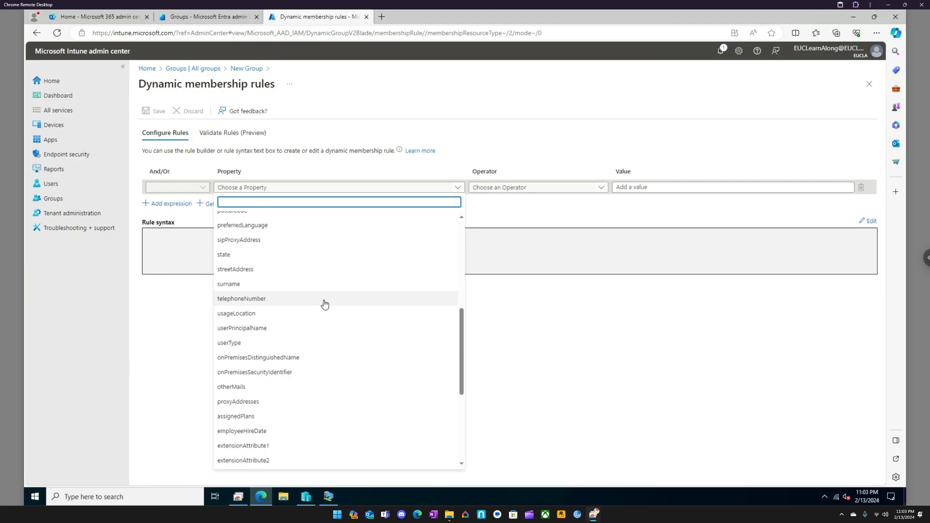
scroll(325, 304, down, 3)
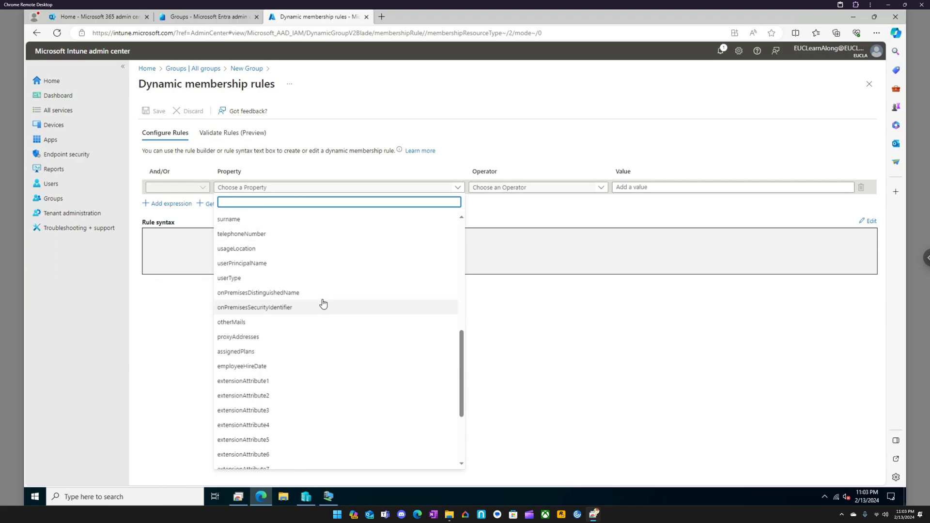
scroll(322, 305, down, 6)
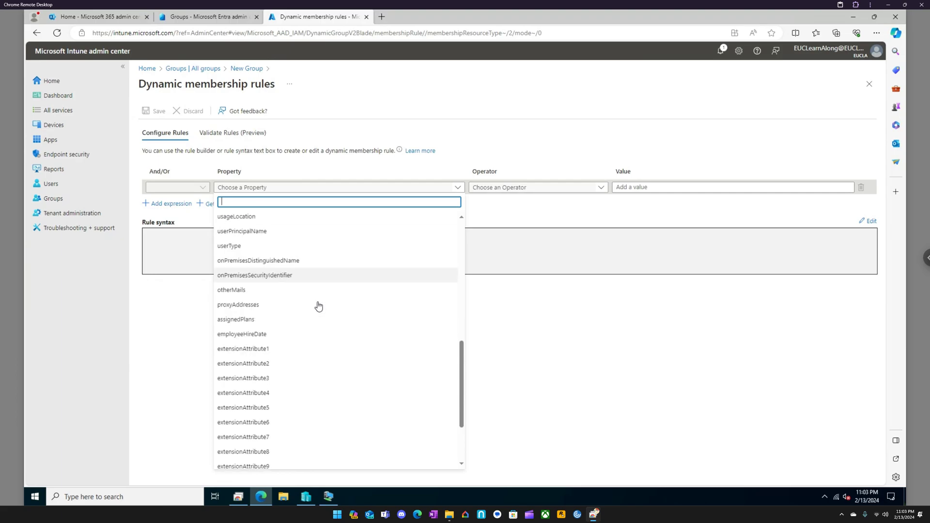
scroll(314, 308, up, 9)
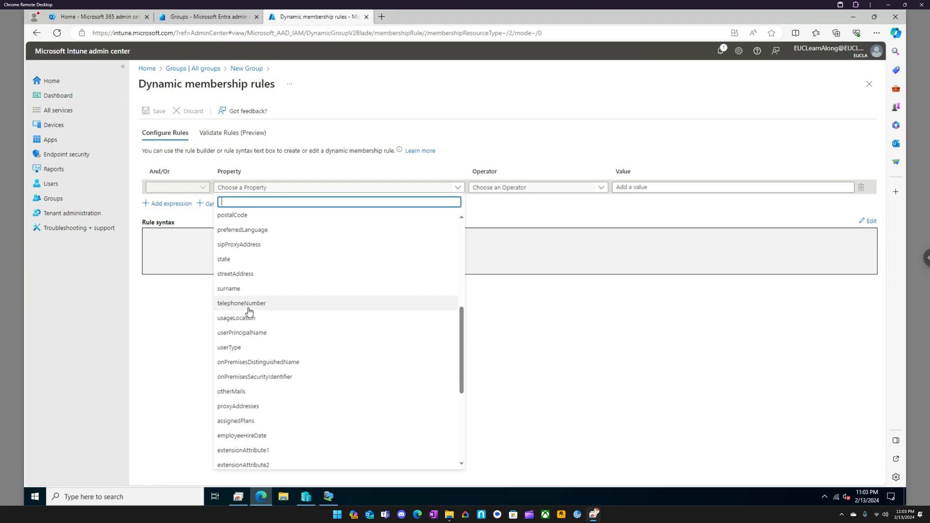
scroll(248, 313, up, 3)
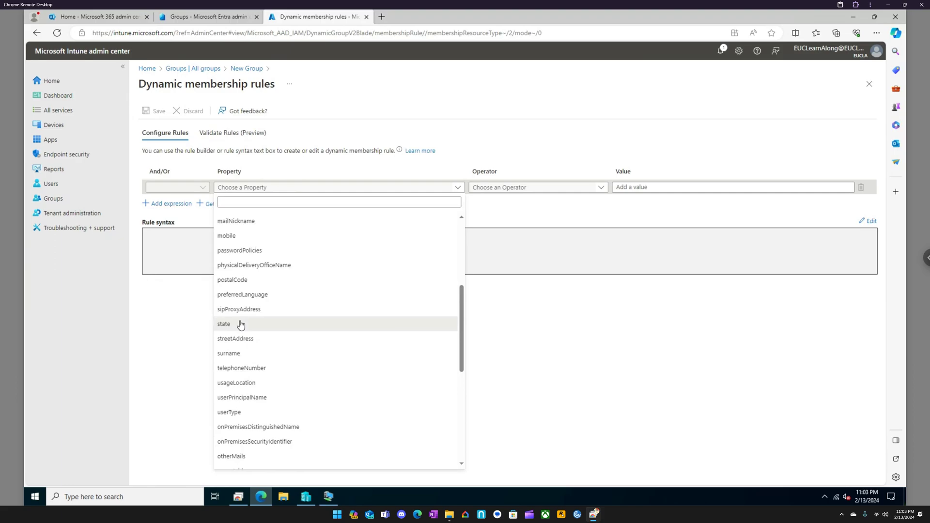
click(241, 324)
Set the state expression's operator to Add, leaving its value empty.
click(518, 192)
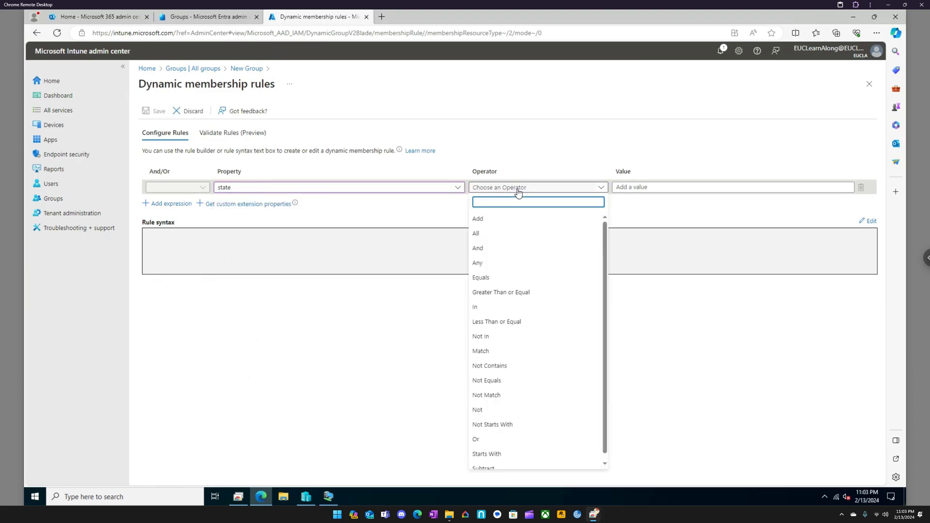
click(481, 221)
click(666, 187)
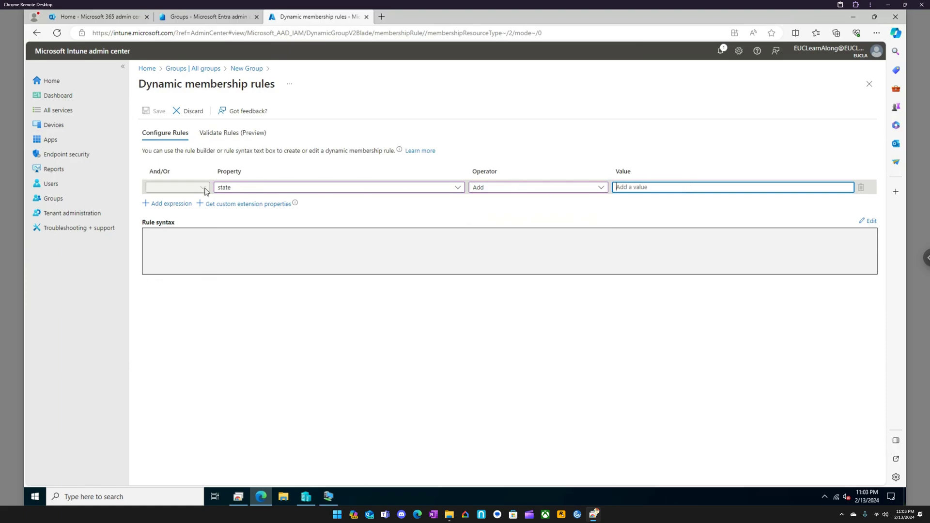
Add a second rule expression, checking the And/Or choices and keeping And as its connector.
click(183, 204)
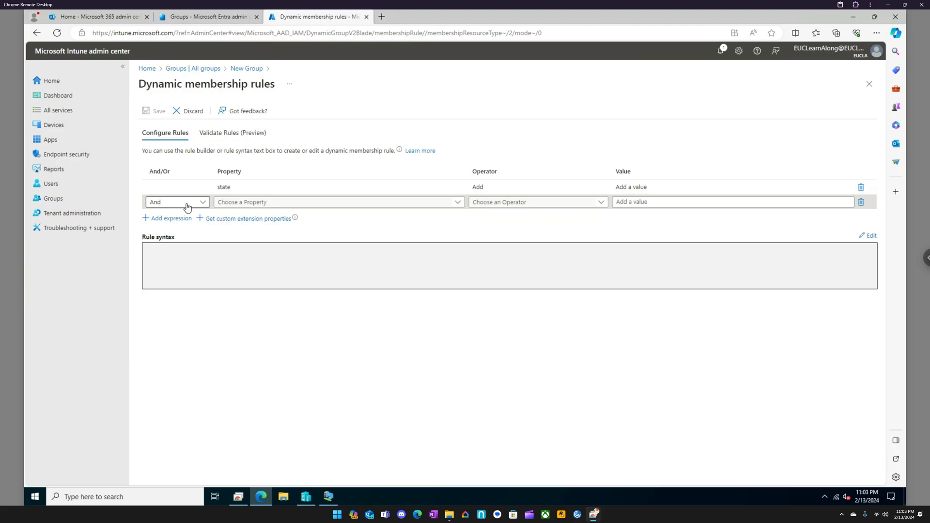
click(256, 188)
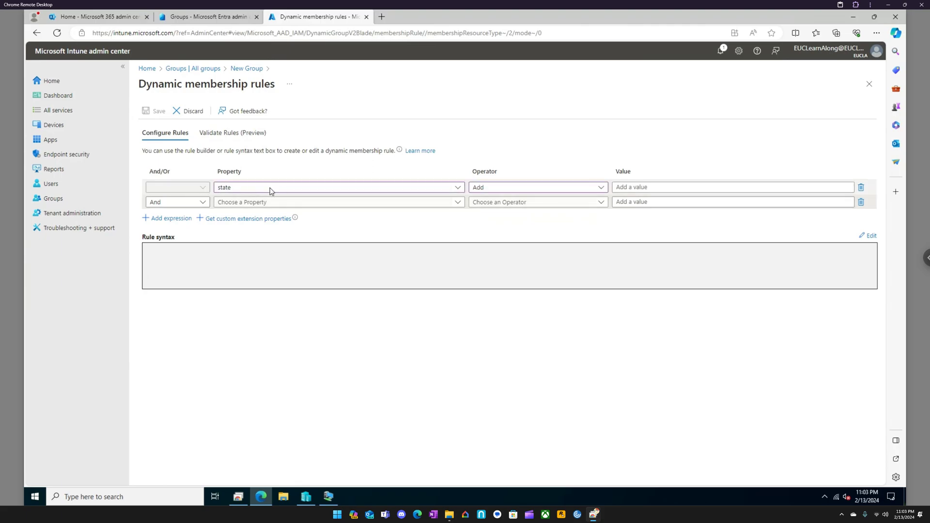
click(187, 203)
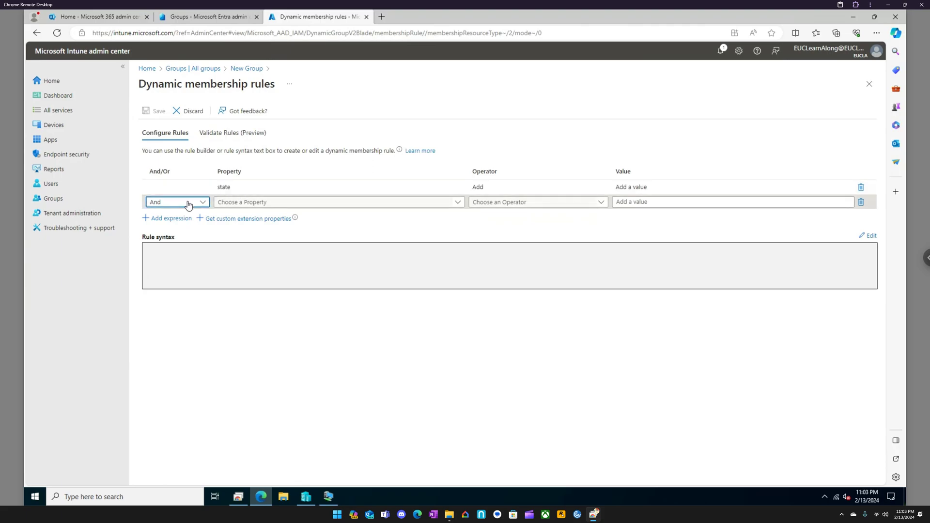
click(169, 249)
click(199, 206)
click(169, 234)
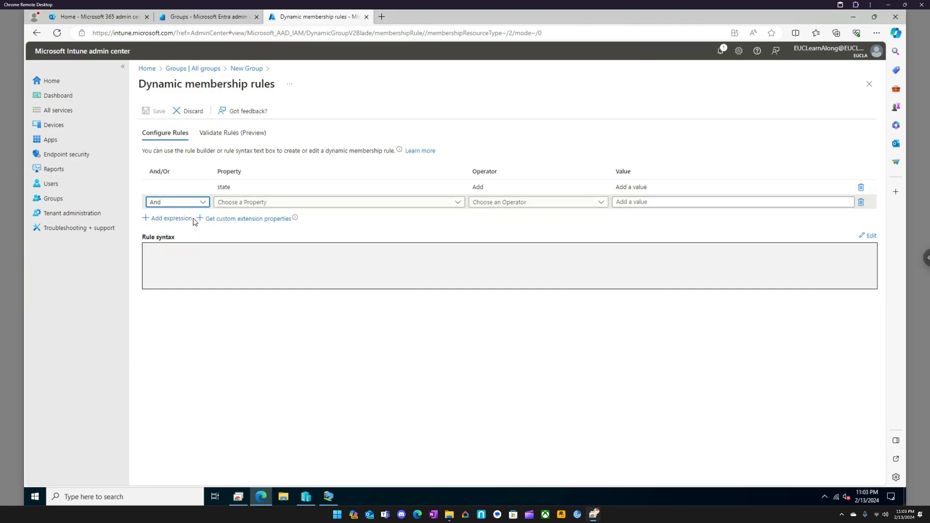
Set the second expression to property city with operator Match, leaving its value empty, and view the rule validation page.
click(420, 203)
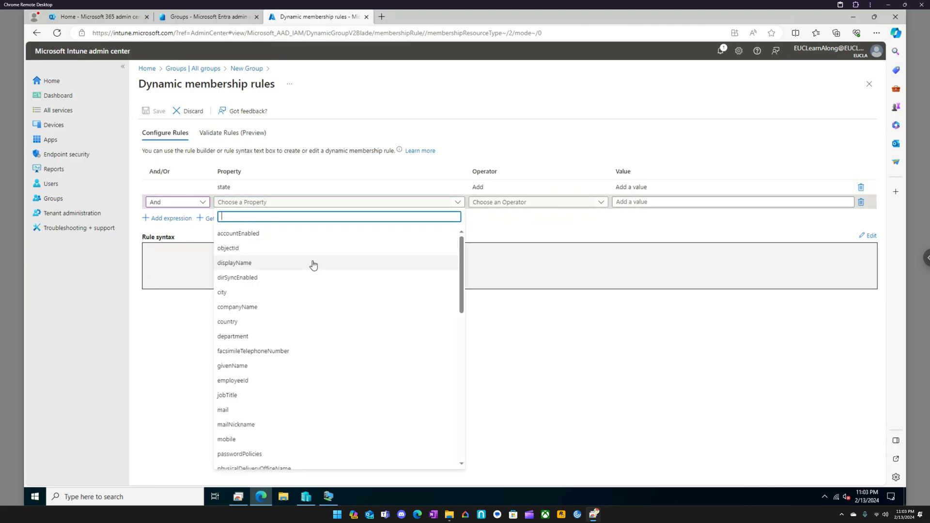
click(301, 293)
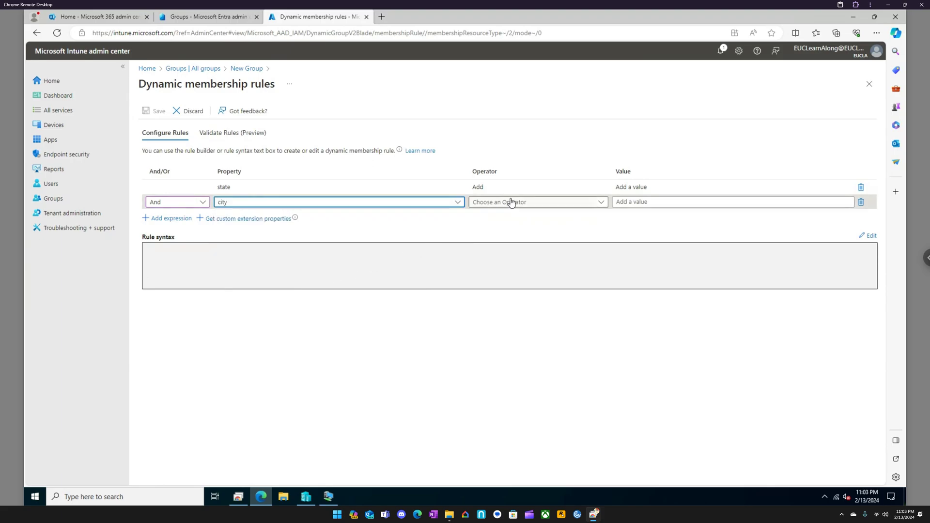
click(516, 203)
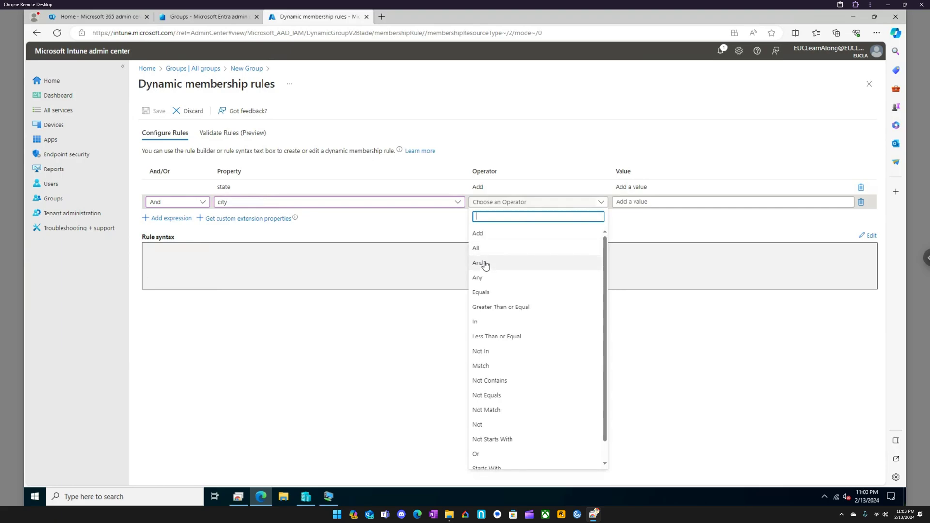
click(484, 366)
click(636, 201)
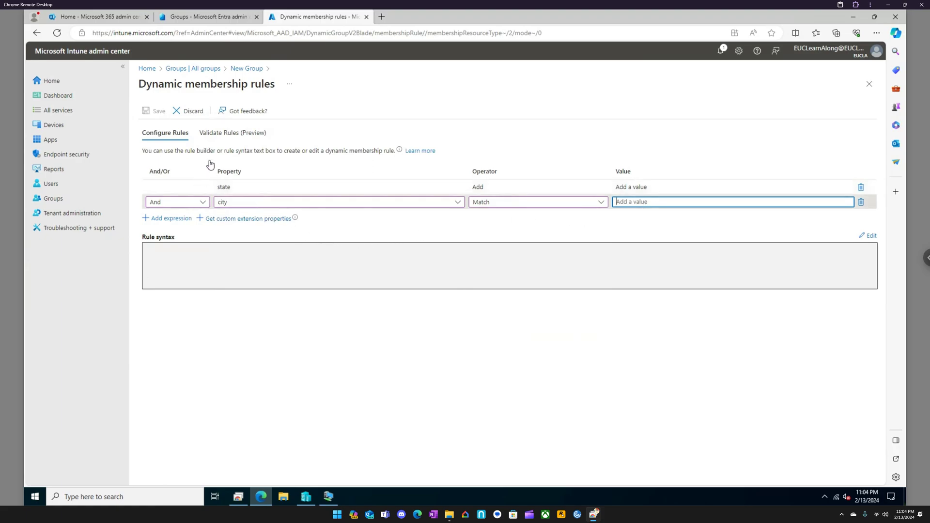
click(226, 139)
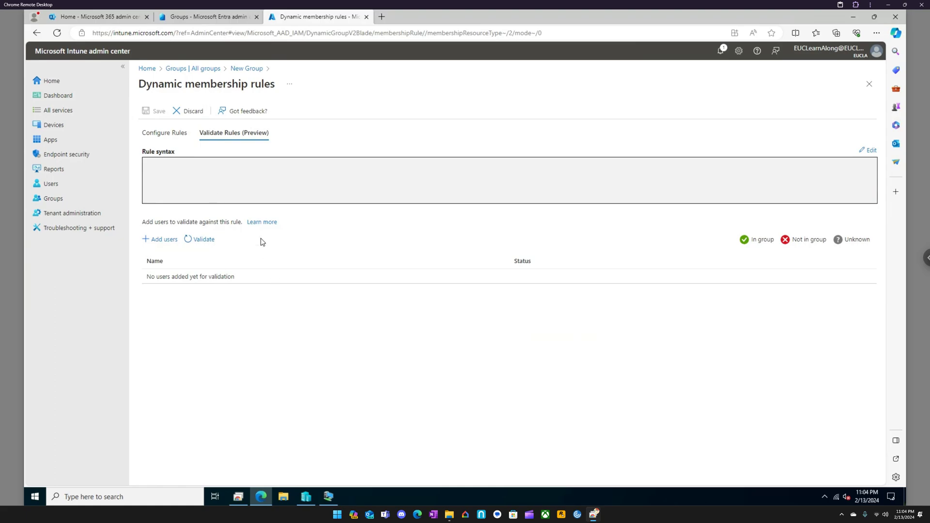
click(174, 140)
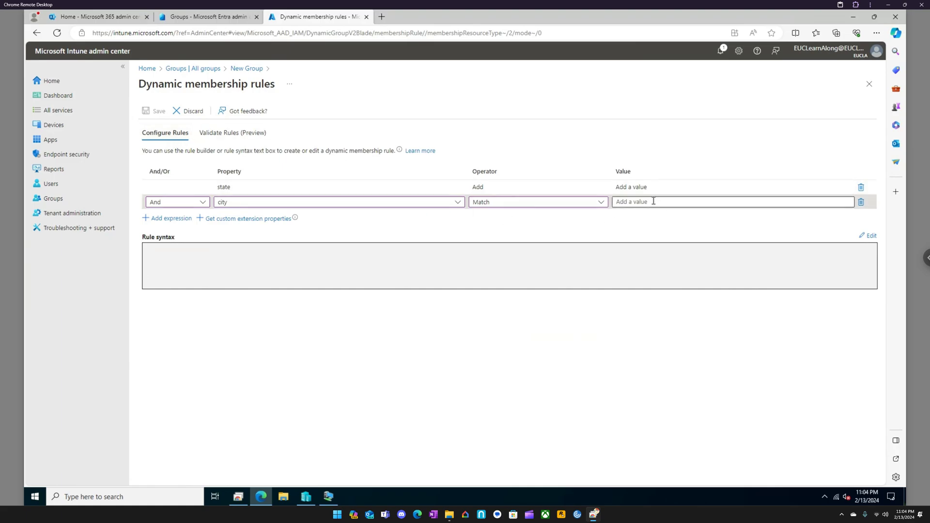
Add a third rule expression and set its connector to Or.
click(173, 219)
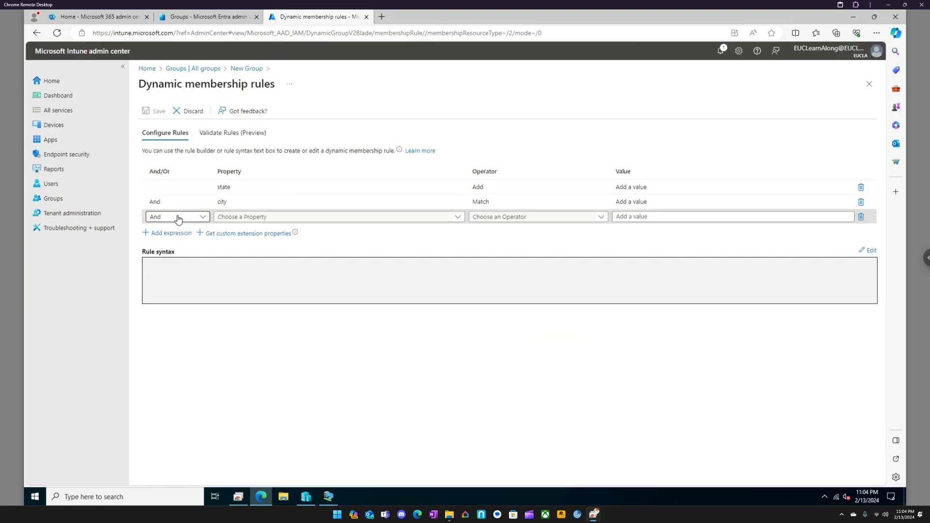
click(178, 219)
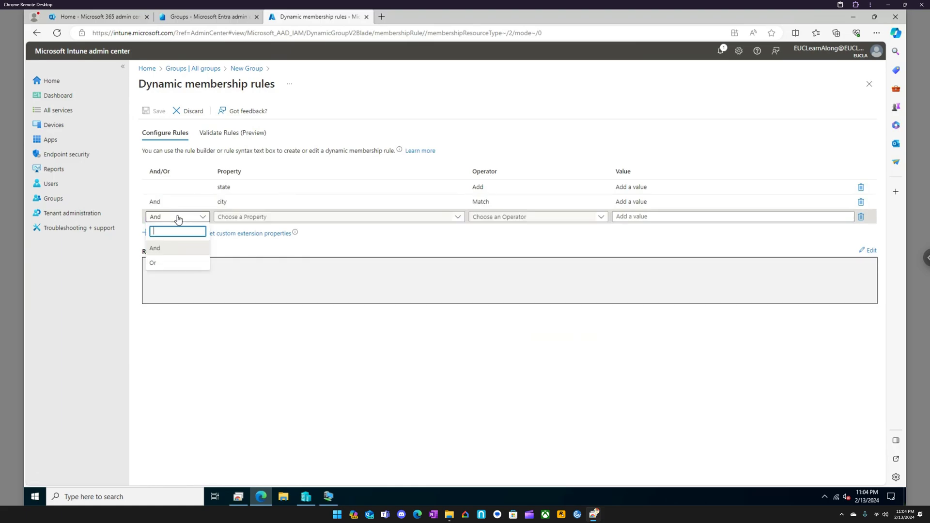
click(180, 263)
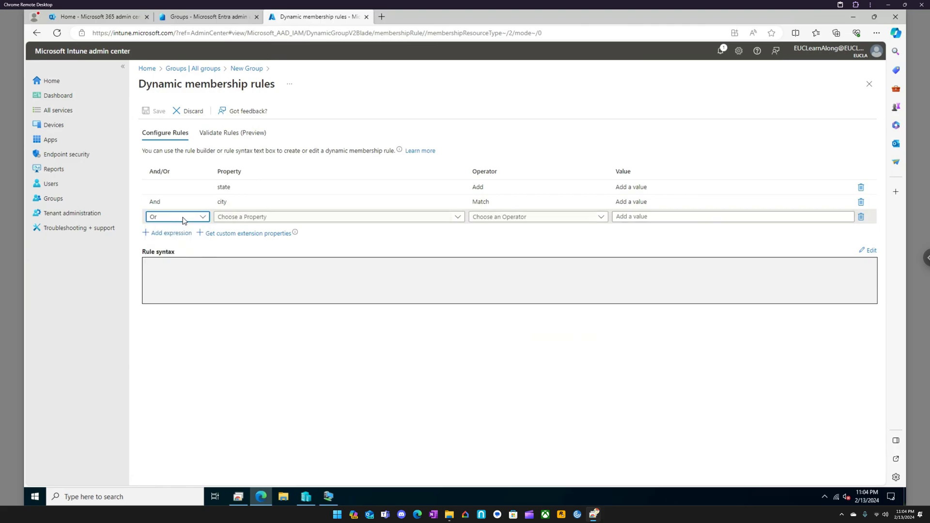
Look through the user properties available for the third expression, from account fields down to the extension attributes.
click(301, 219)
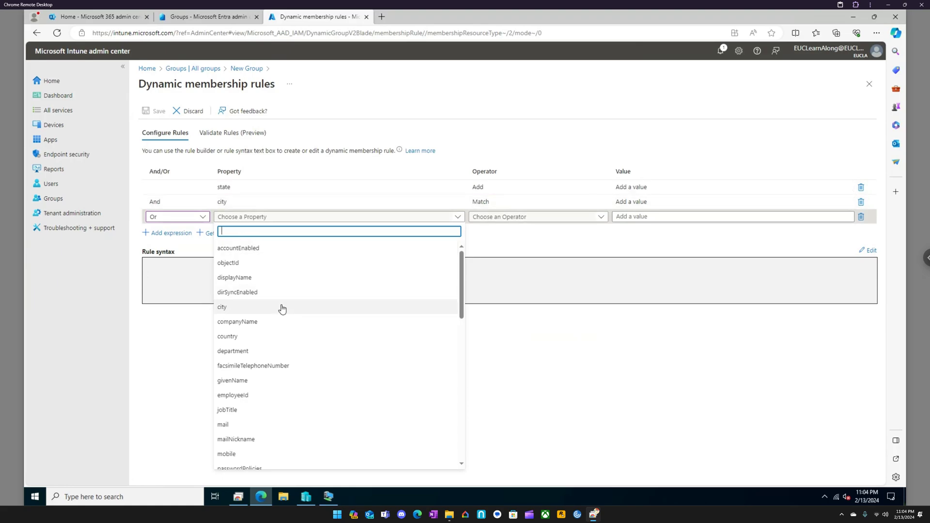
scroll(281, 309, down, 1)
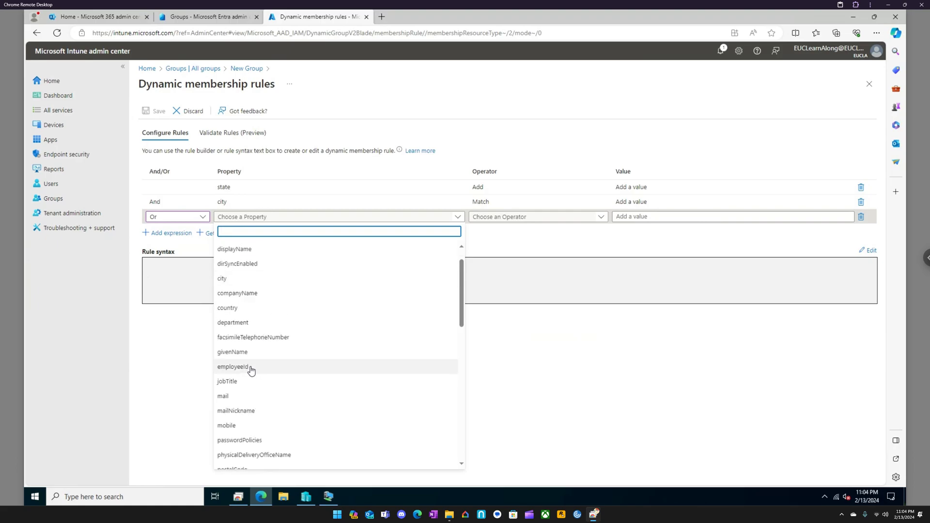
scroll(248, 385, down, 1)
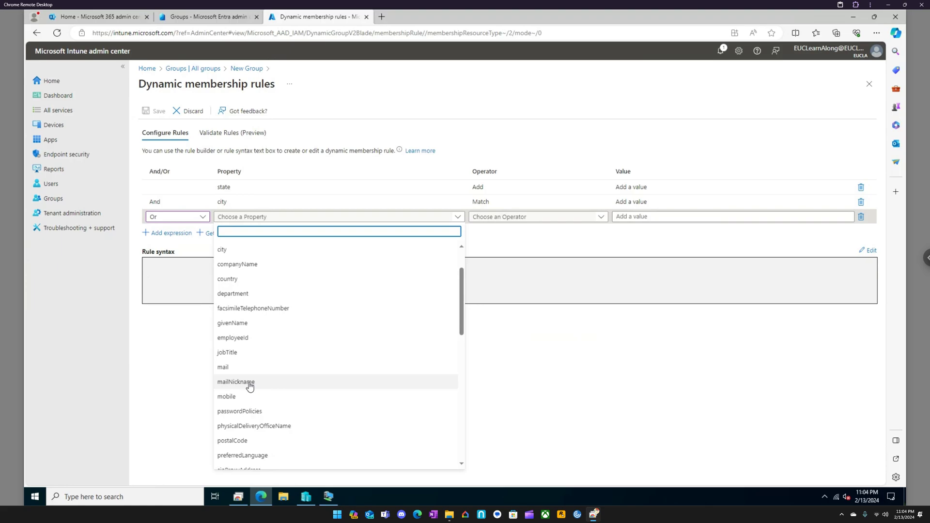
scroll(267, 373, down, 3)
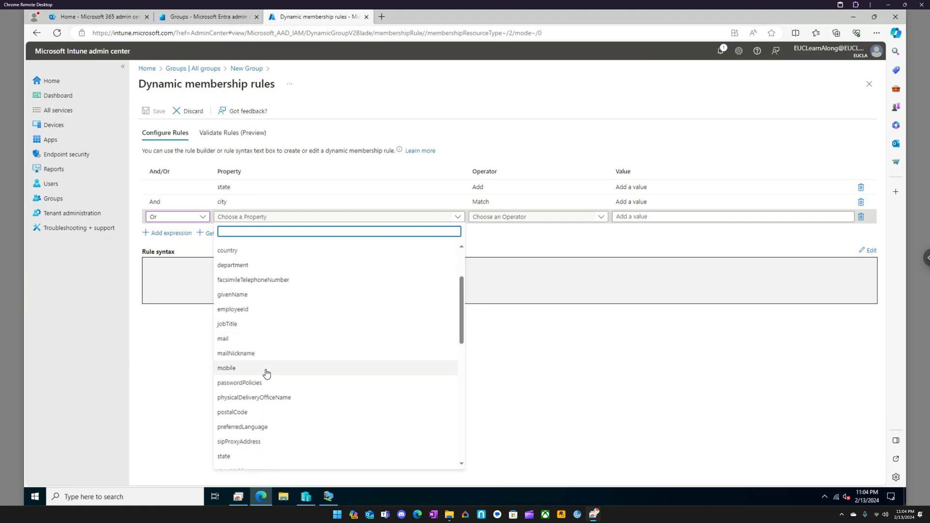
scroll(268, 373, up, 5)
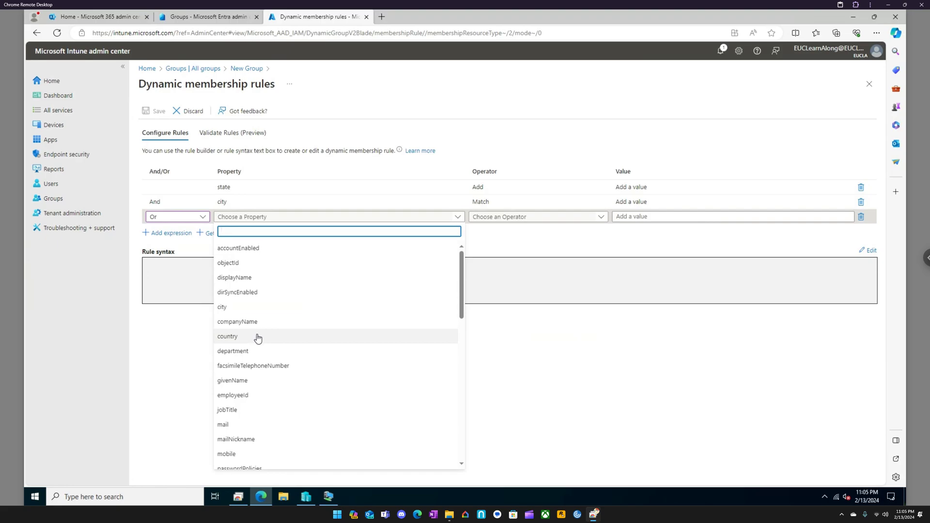
scroll(258, 343, down, 1)
scroll(259, 345, down, 3)
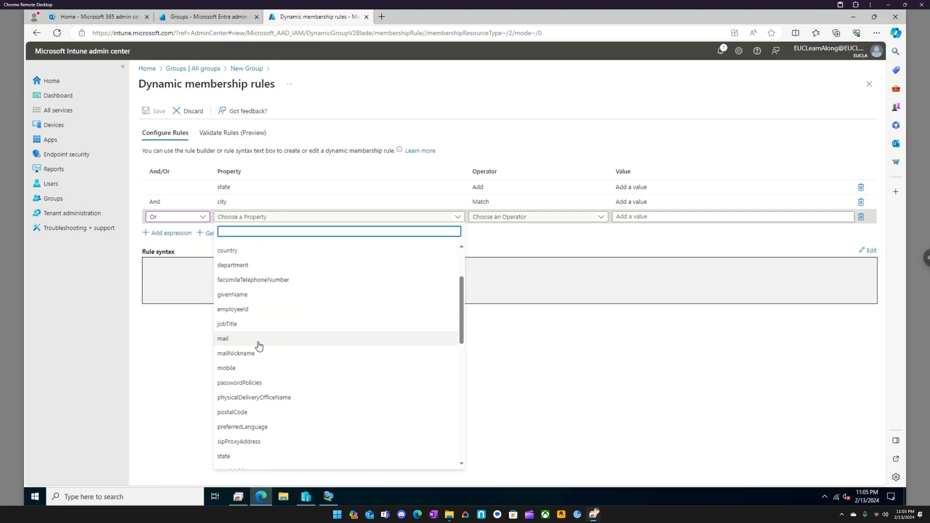
scroll(259, 347, down, 5)
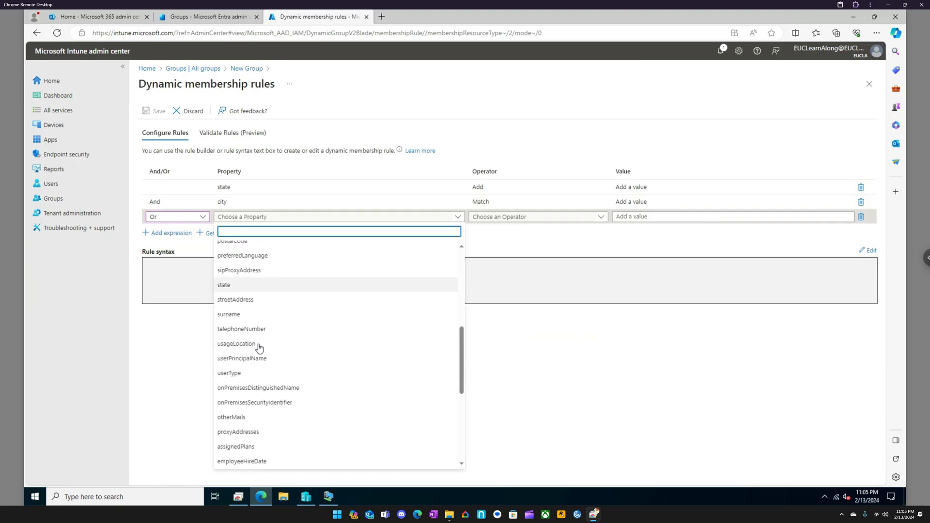
scroll(259, 348, down, 1)
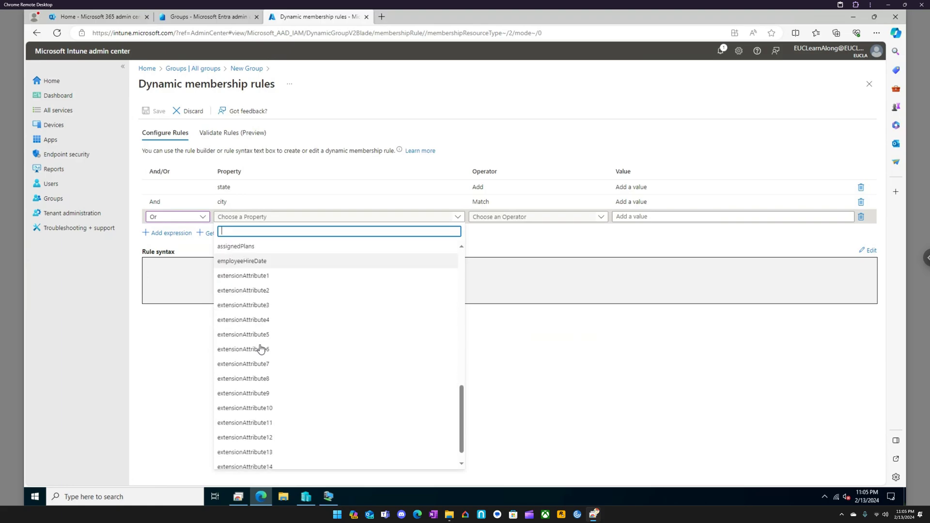
Discard all changes to the dynamic membership rules without choosing a third property.
click(501, 348)
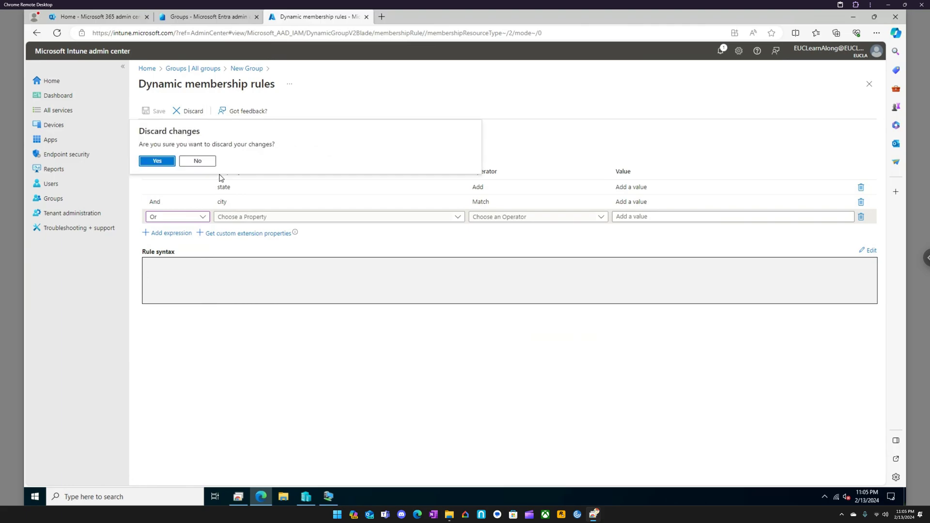
click(160, 161)
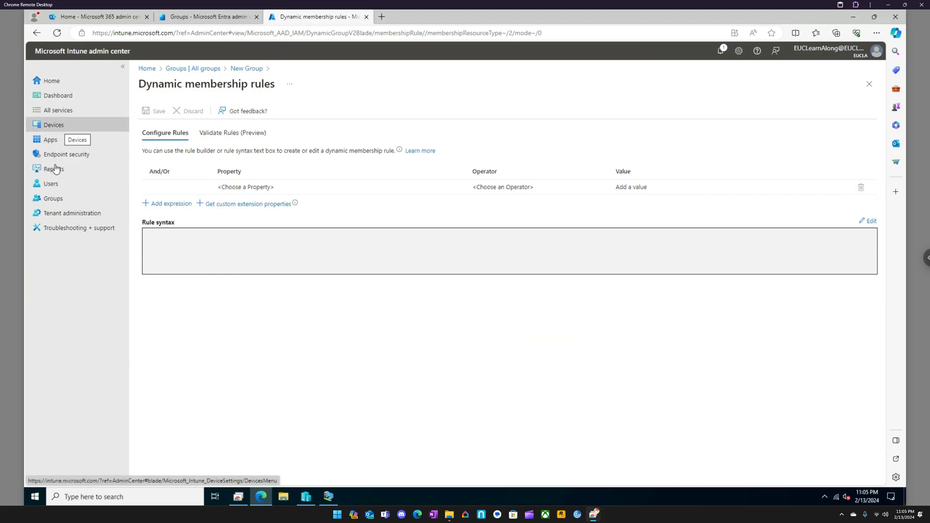
Leave the new group for the groups overview and read the naming policy's description of custom blocked words.
click(53, 198)
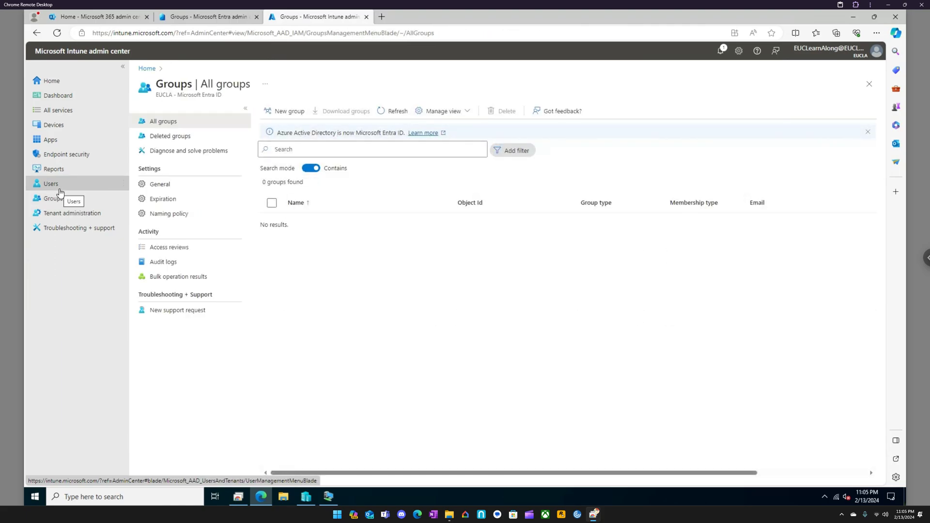
click(175, 217)
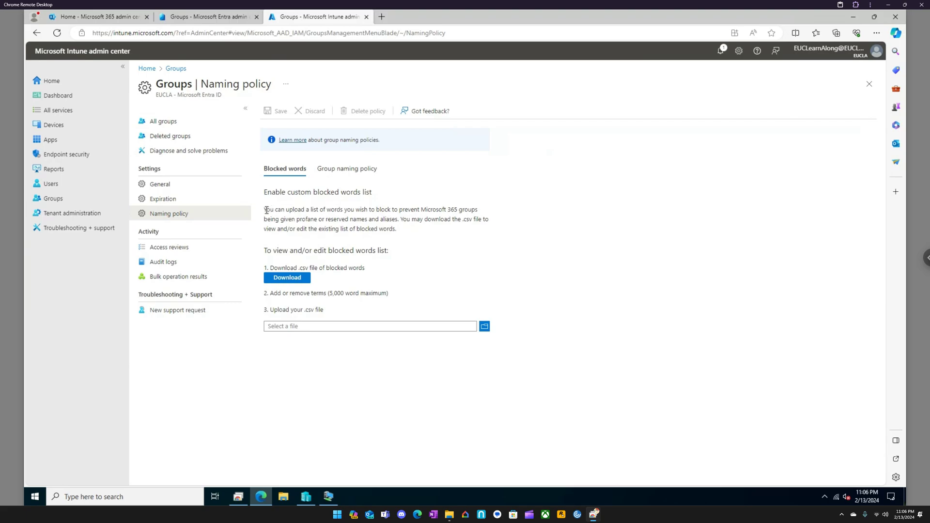
drag(264, 209, 477, 219)
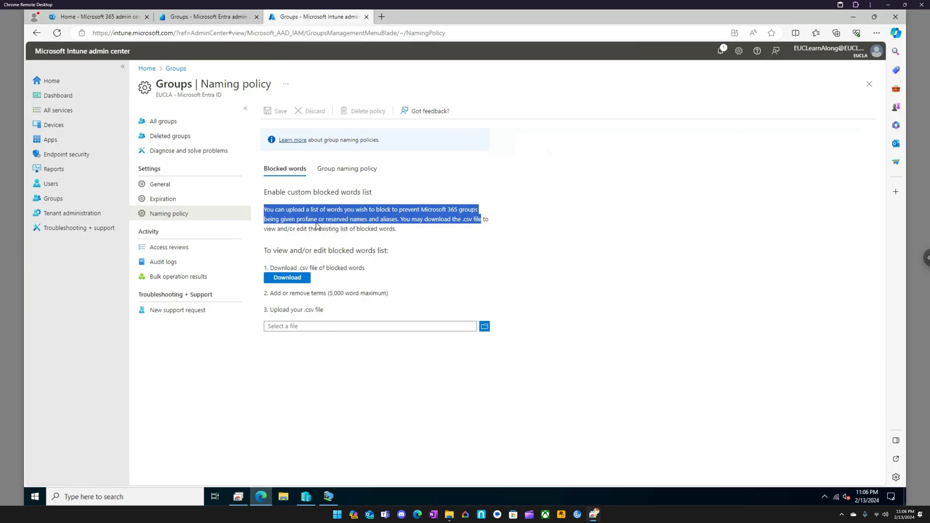
Explore the group expiration settings, trying the Selected scope and viewing the group lifetime choices without picking one.
click(169, 202)
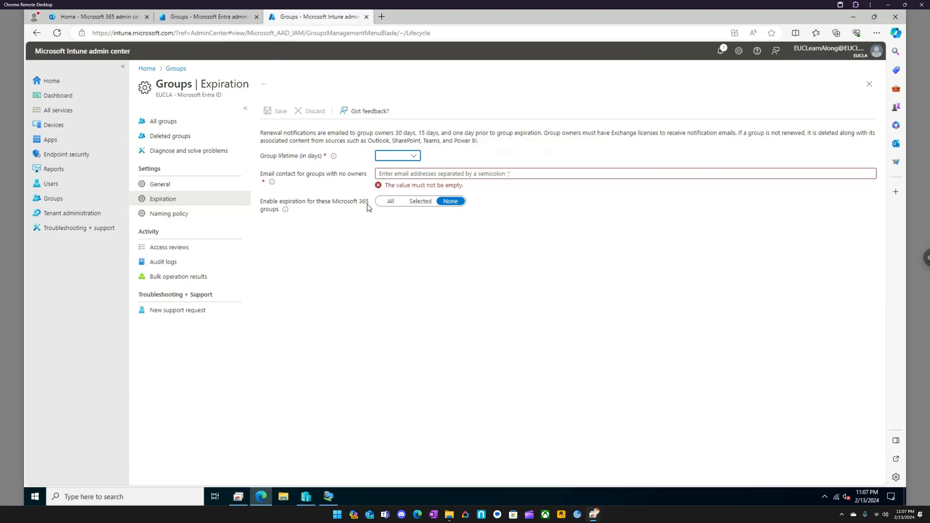
click(420, 202)
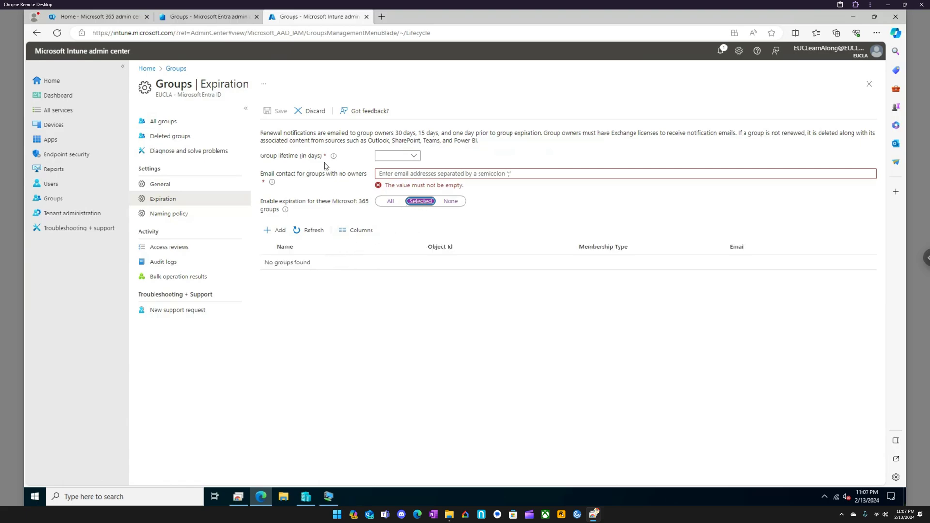
click(409, 156)
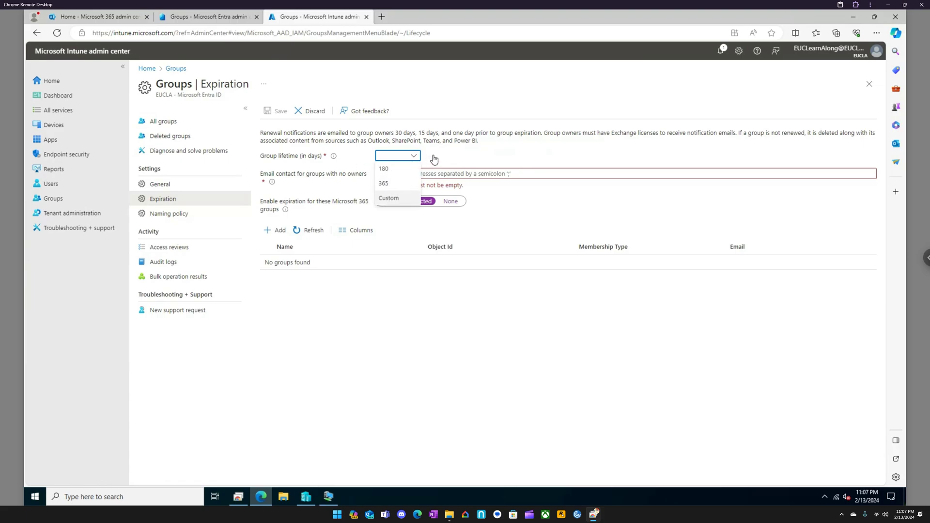
click(471, 175)
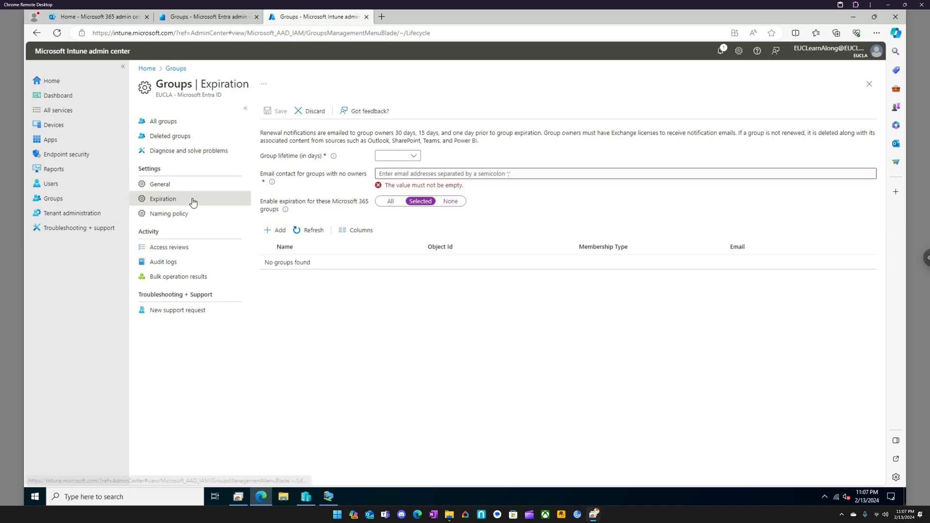
Review the general group settings, access reviews, bulk operation results and deleted groups.
click(183, 188)
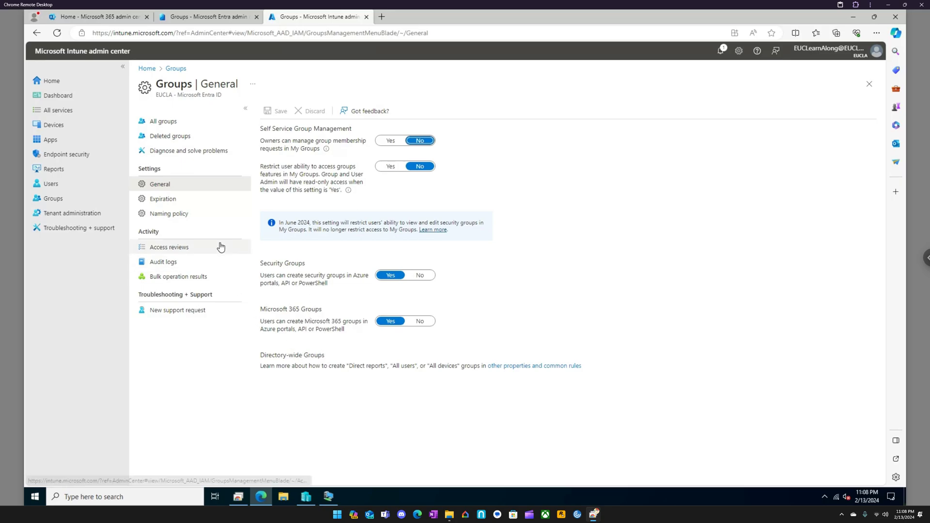
click(176, 255)
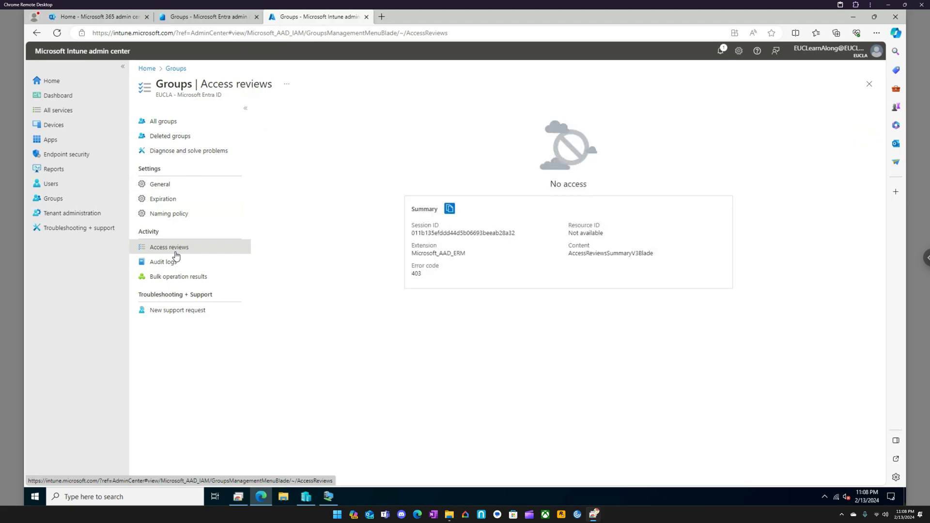
click(181, 282)
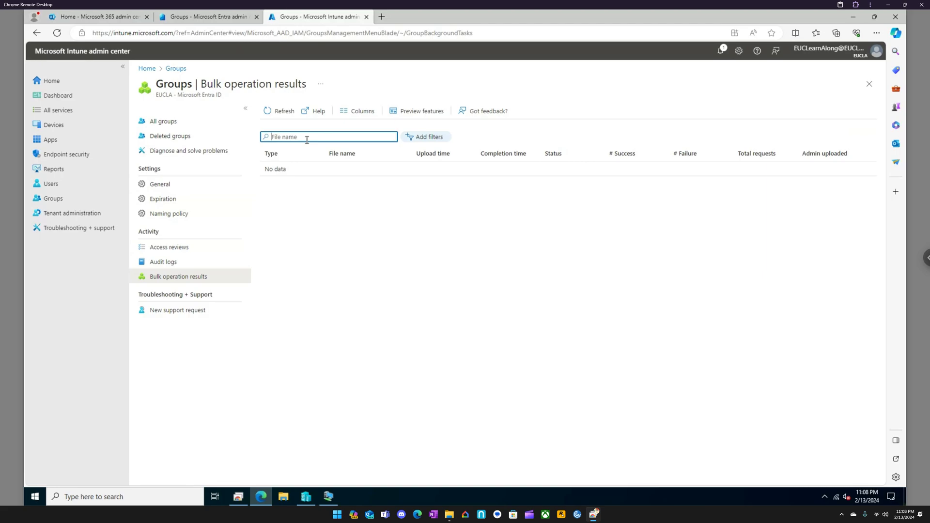
click(169, 140)
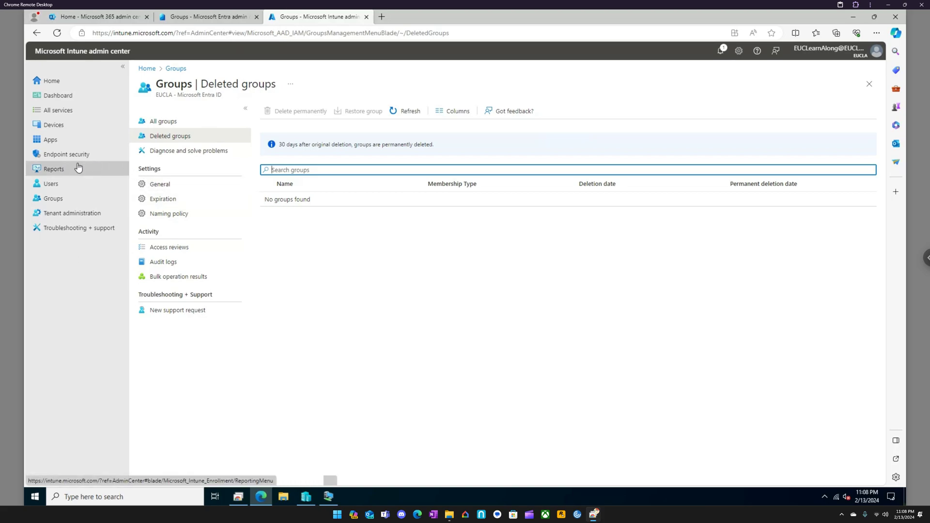
View the device compliance report and refresh its summary.
click(59, 171)
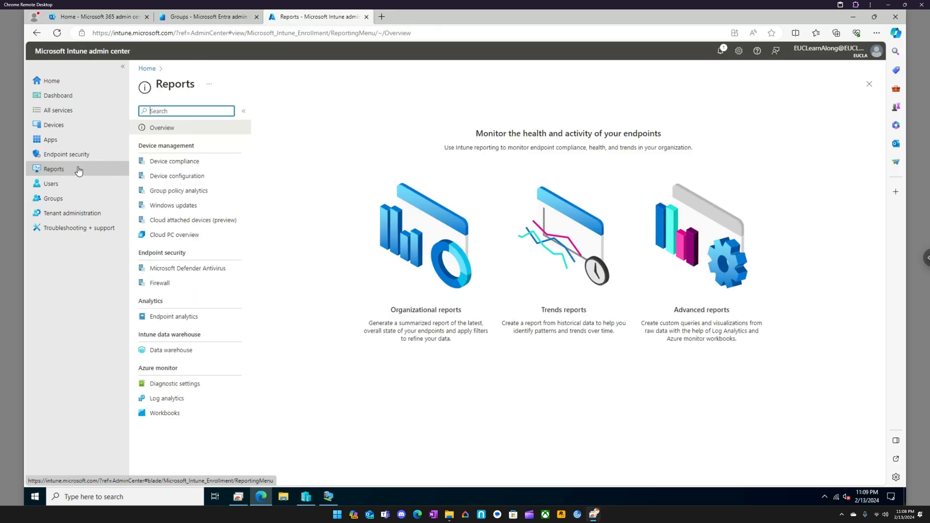
click(188, 164)
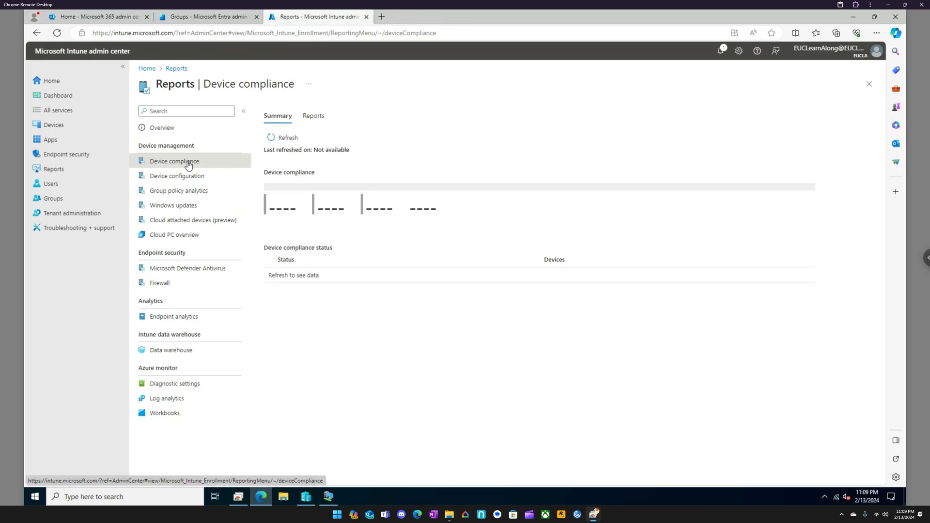
click(286, 138)
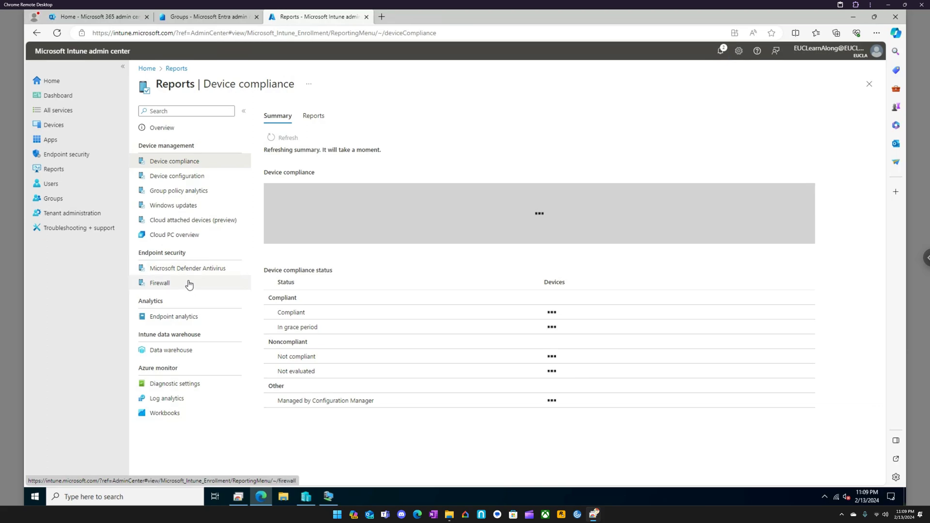
Review the firewall and antivirus pages under endpoint security.
click(74, 157)
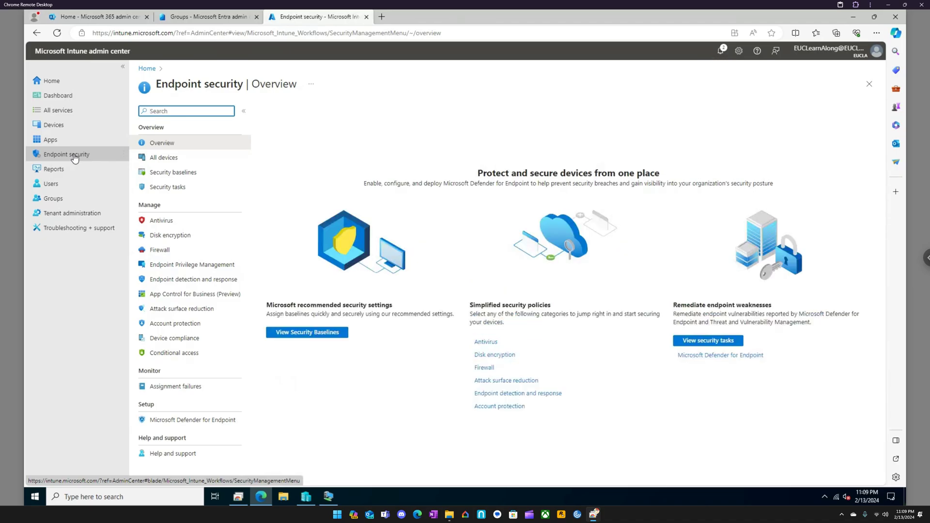
click(159, 252)
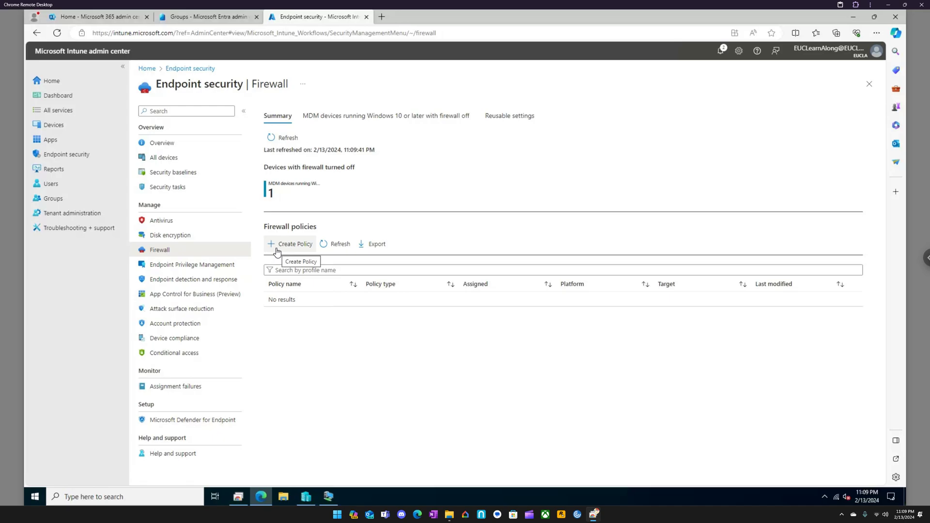
click(187, 224)
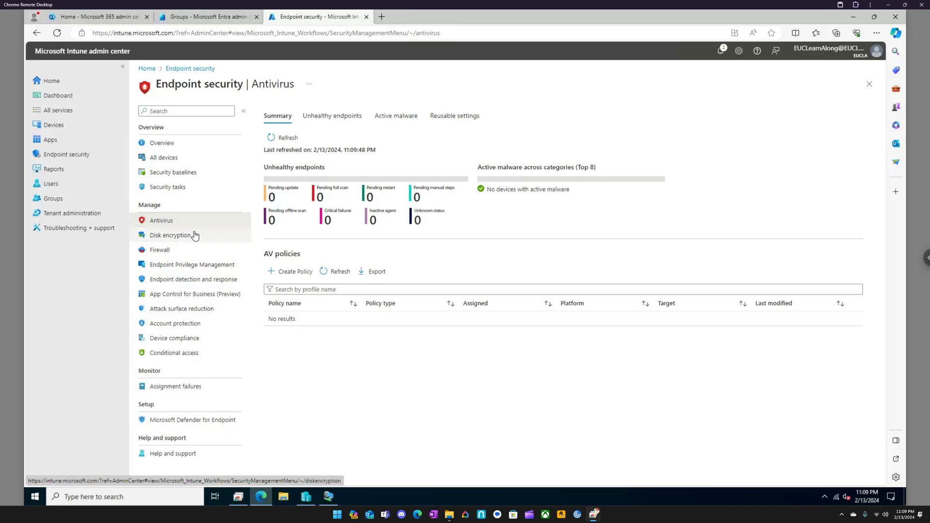
Switch to Company Portal on the EP2 virtual machine, check its apps list, and open the Microsoft 365 Apps for Windows 10 and later details.
click(331, 493)
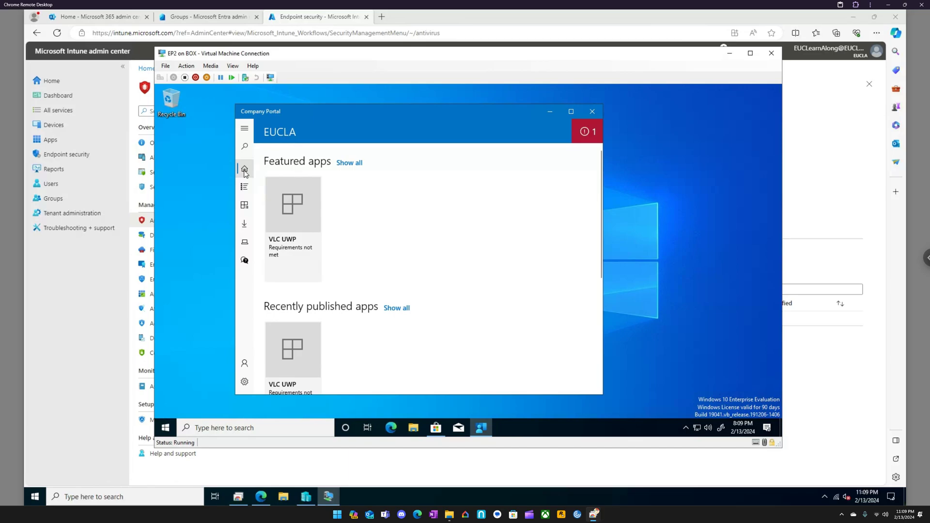
click(245, 187)
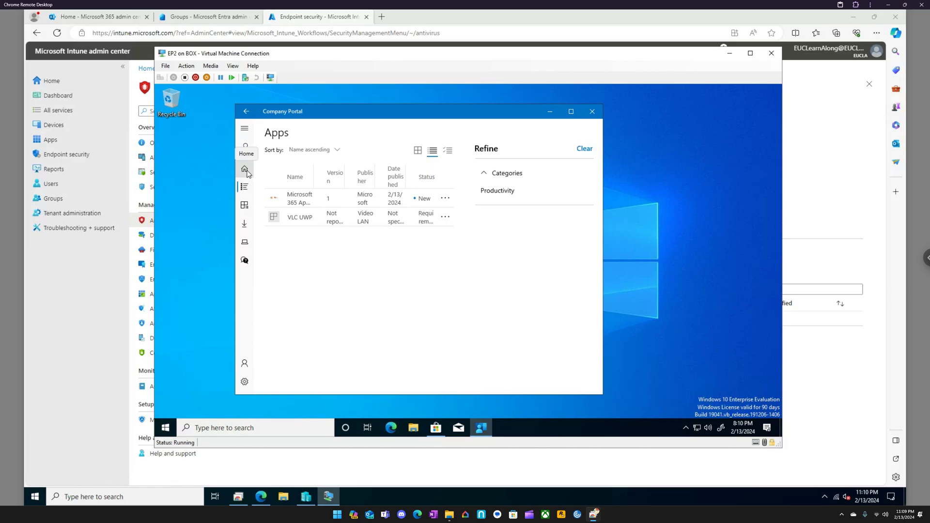
click(572, 112)
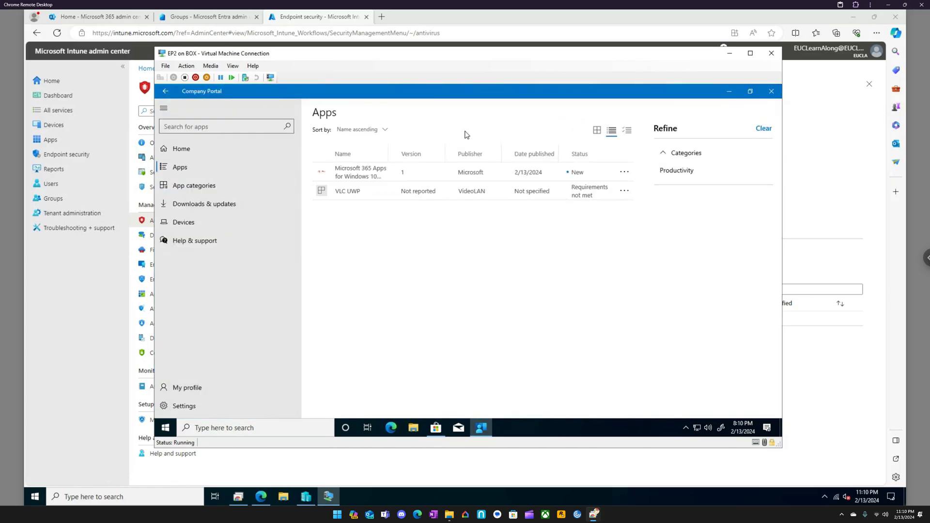
click(192, 152)
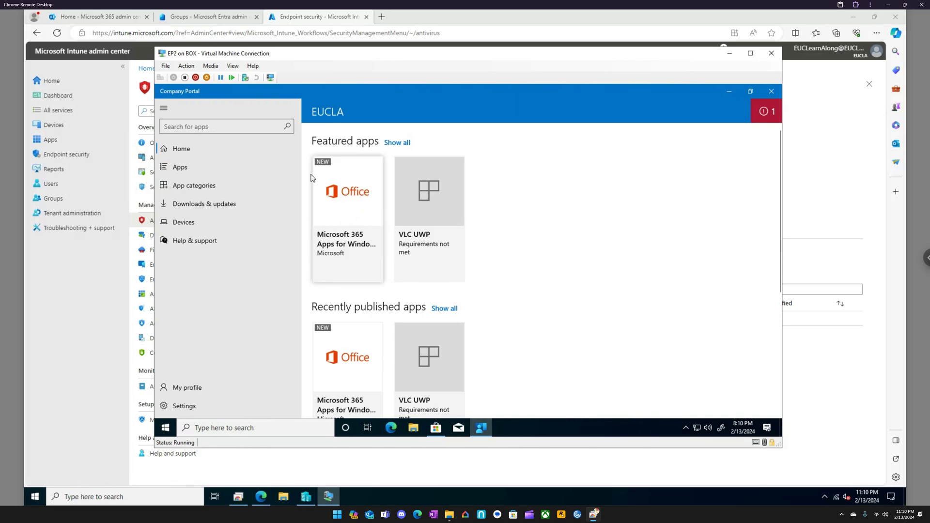
click(337, 197)
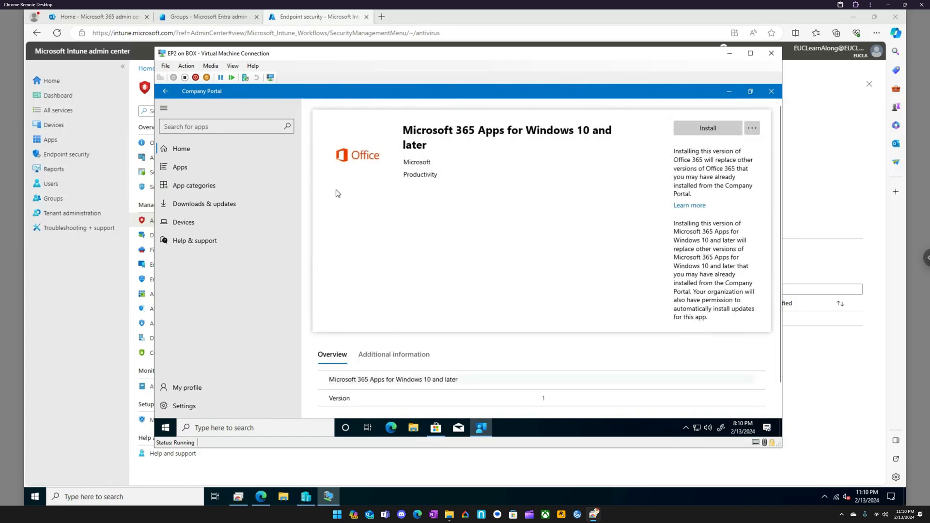
Install Microsoft 365 Apps for Windows 10 and later on EP2, and switch to the Intune admin center to review its properties and suite configuration.
click(698, 132)
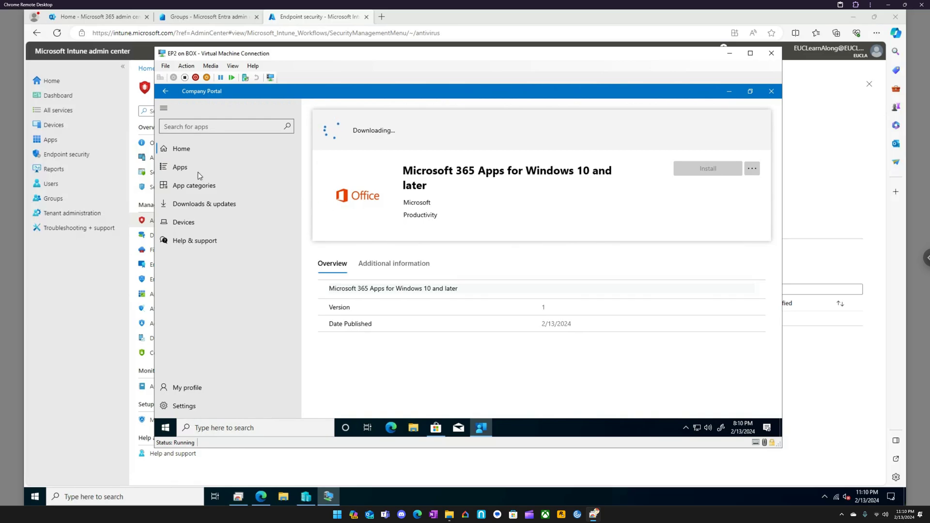
click(50, 140)
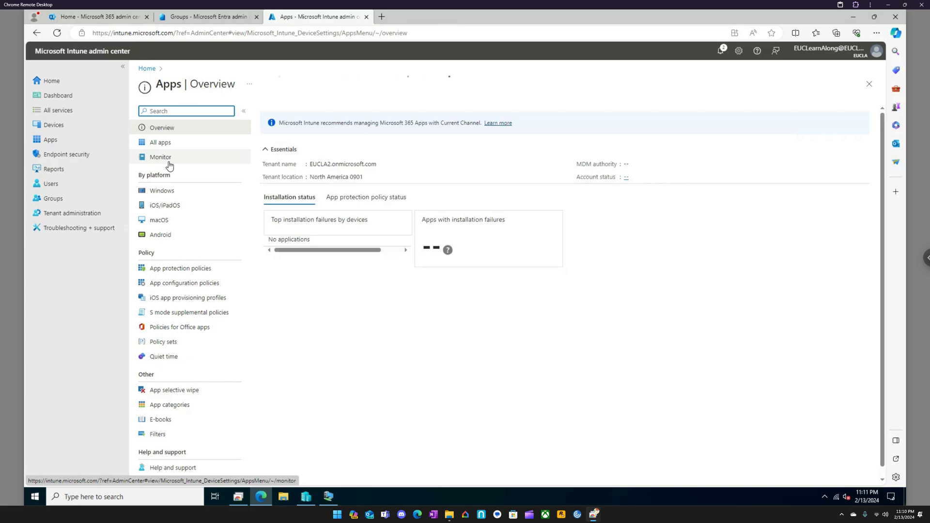
click(168, 145)
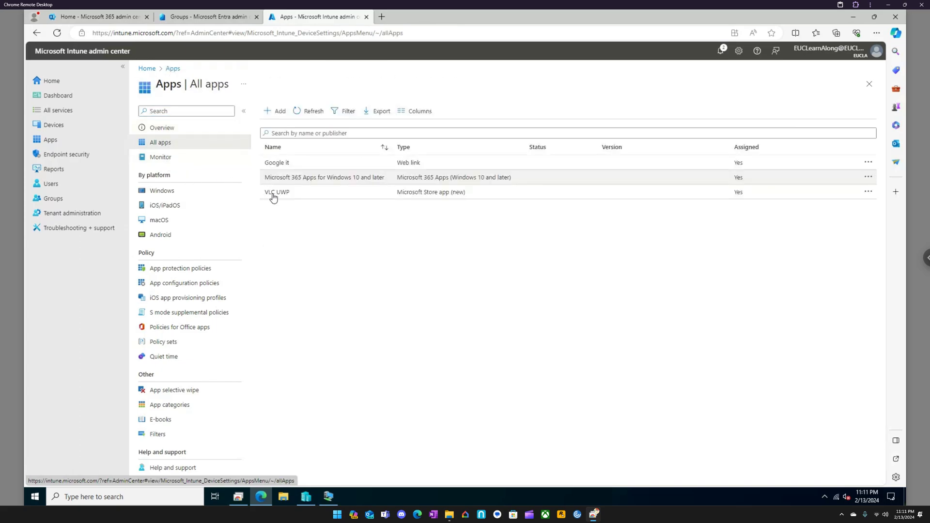
click(311, 183)
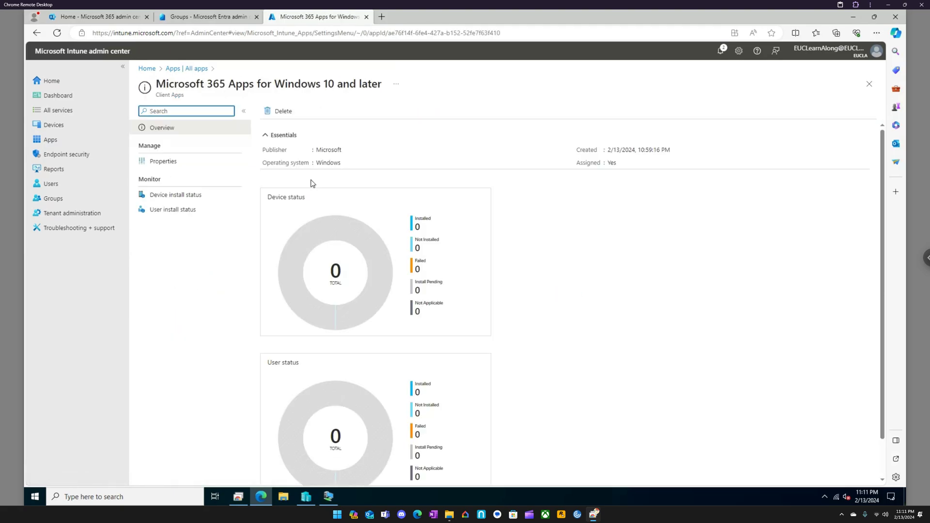
click(174, 165)
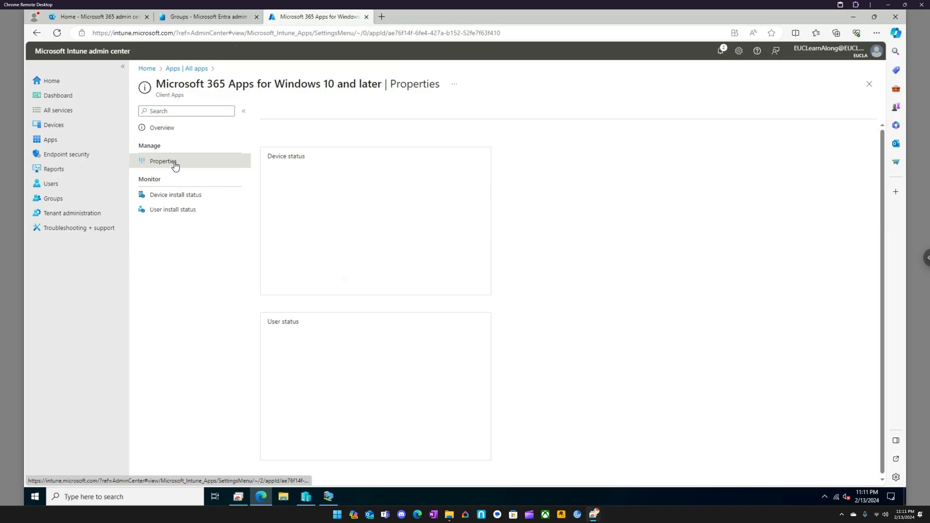
scroll(294, 254, down, 2)
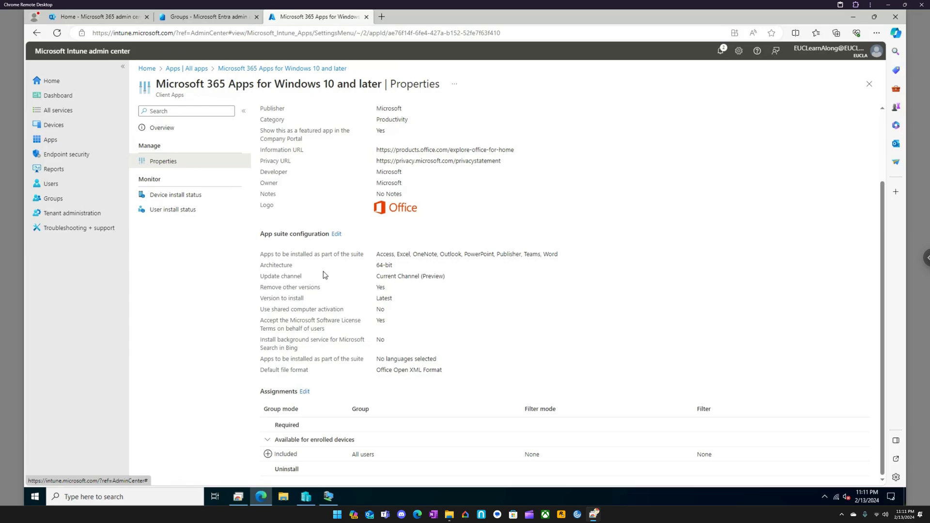
drag(379, 253, 560, 257)
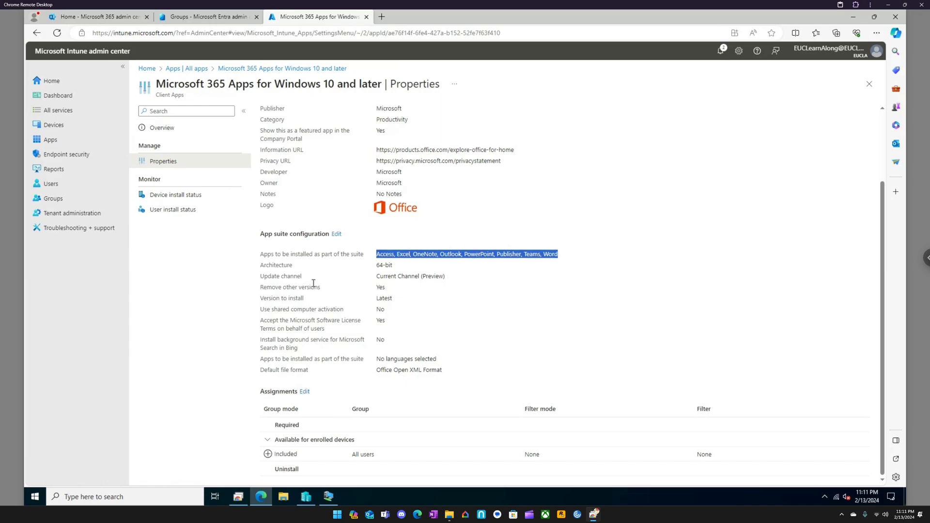
Review the VLC UWP app's properties and delete the app from Intune.
click(58, 139)
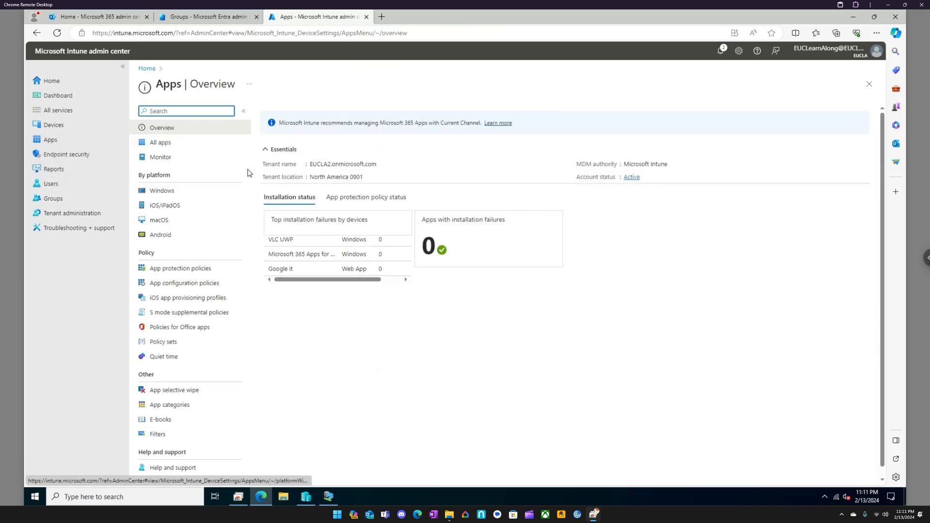
click(163, 143)
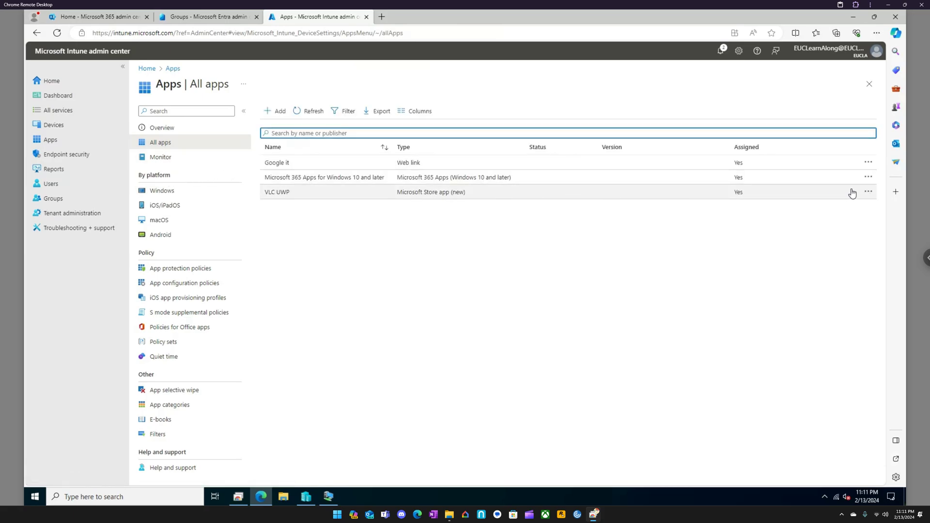
click(867, 192)
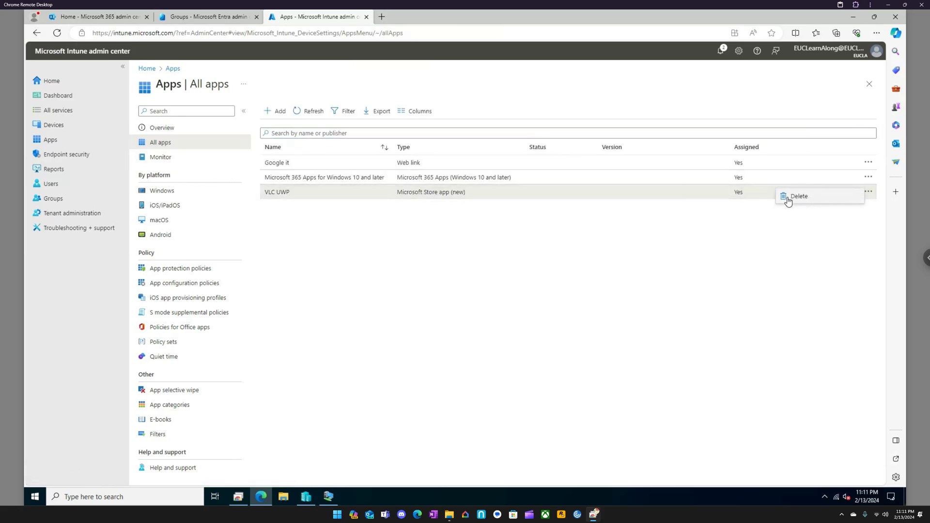
click(461, 194)
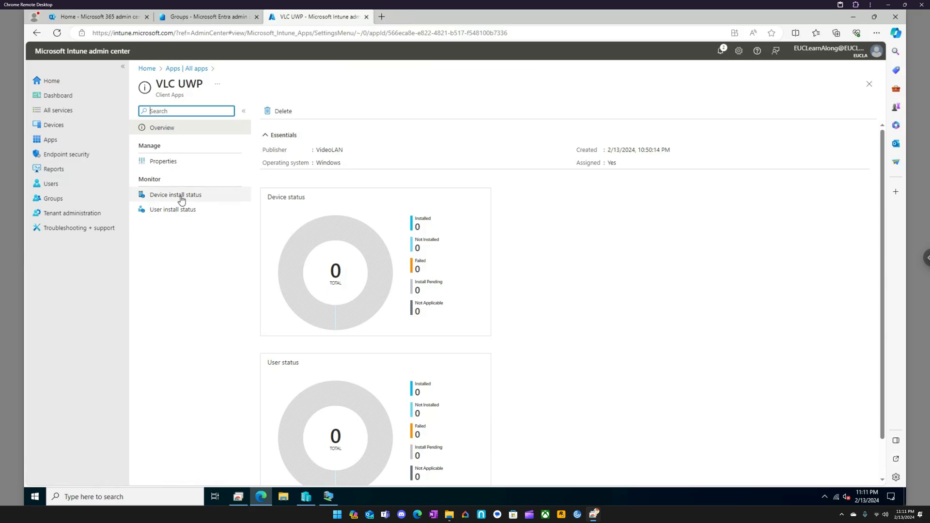
click(164, 161)
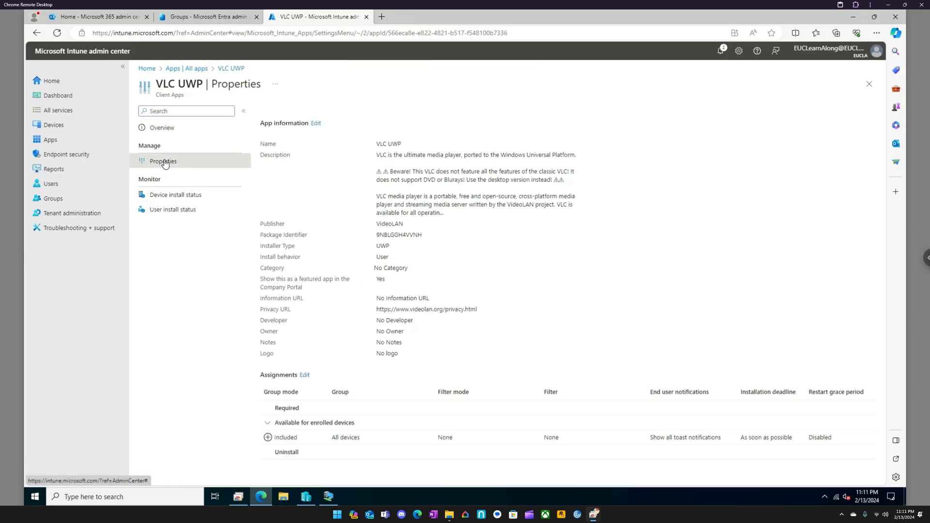
click(162, 129)
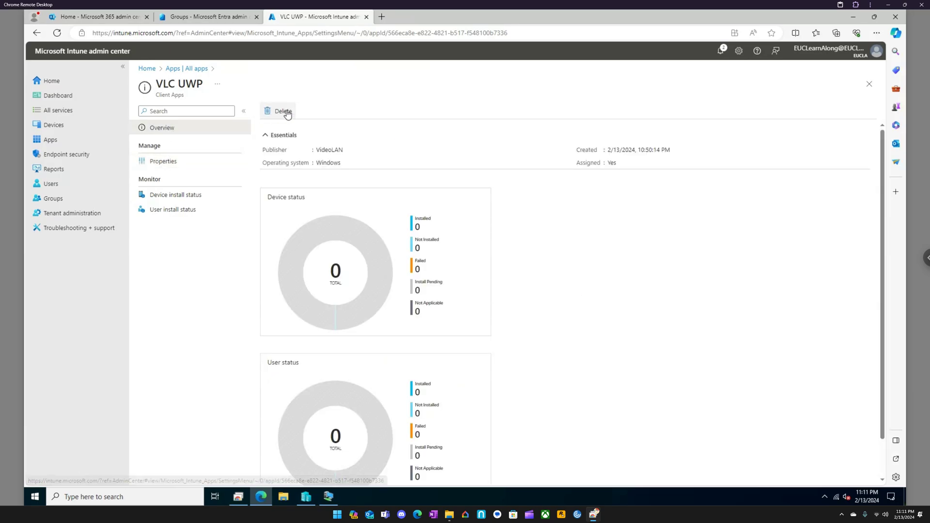
click(287, 112)
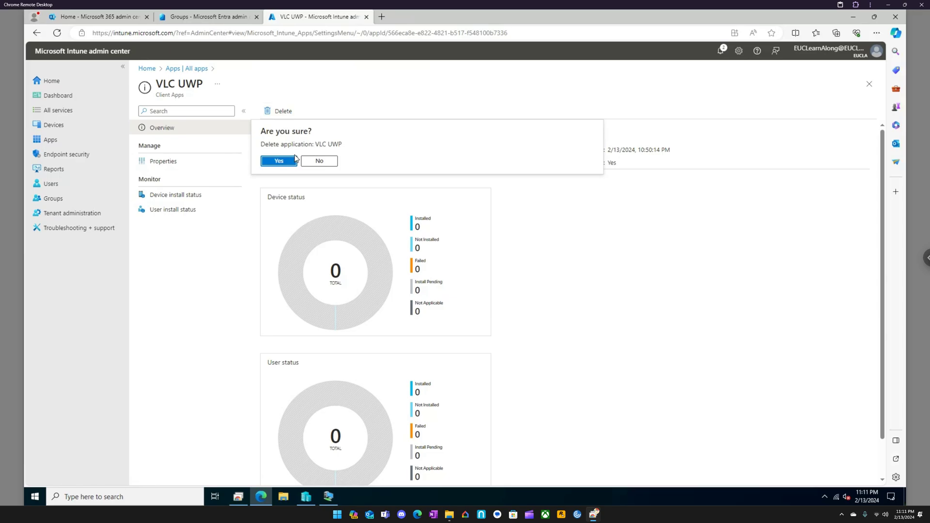
click(284, 162)
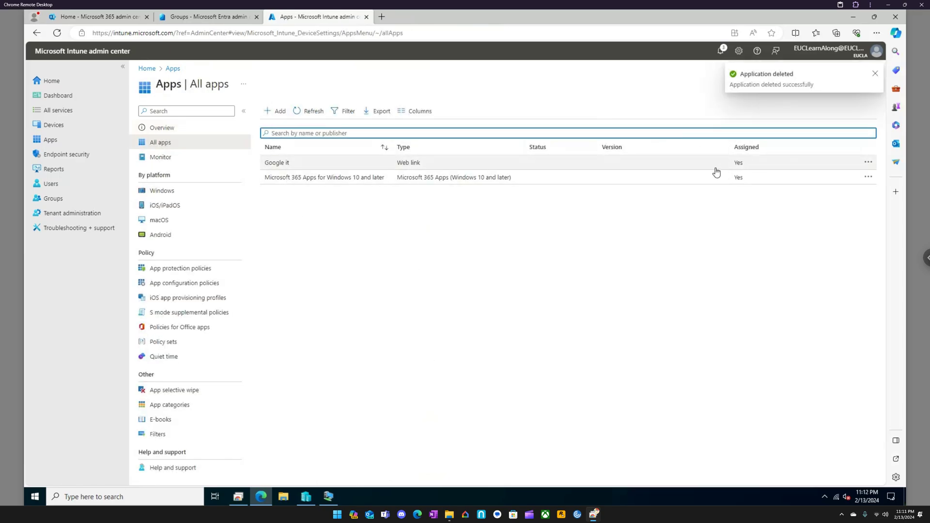
Switch to Company Portal on EP2 and check the app categories, featured apps and full apps list for VLC UWP.
click(329, 497)
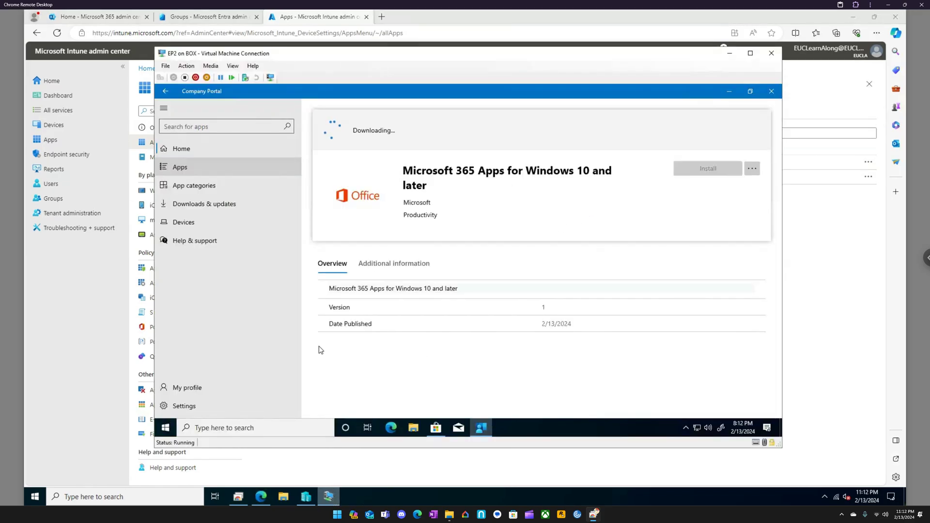
click(202, 187)
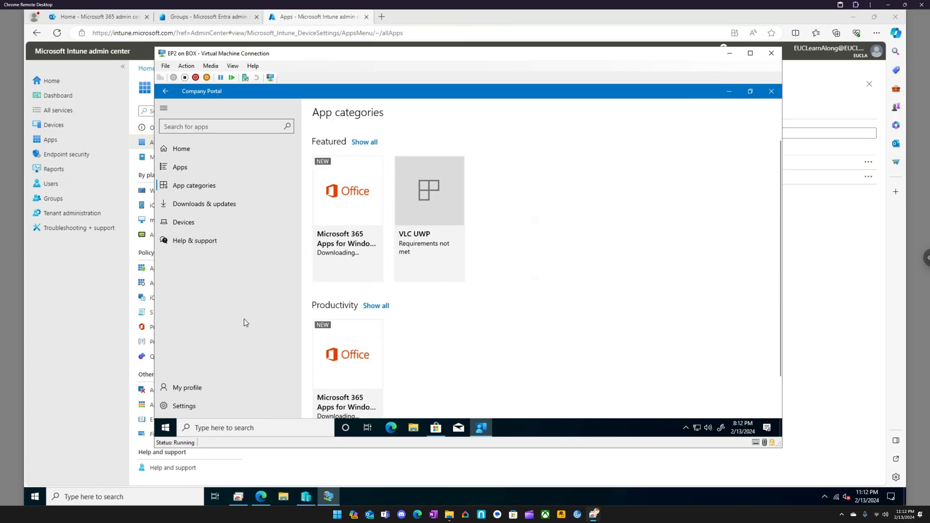
click(372, 143)
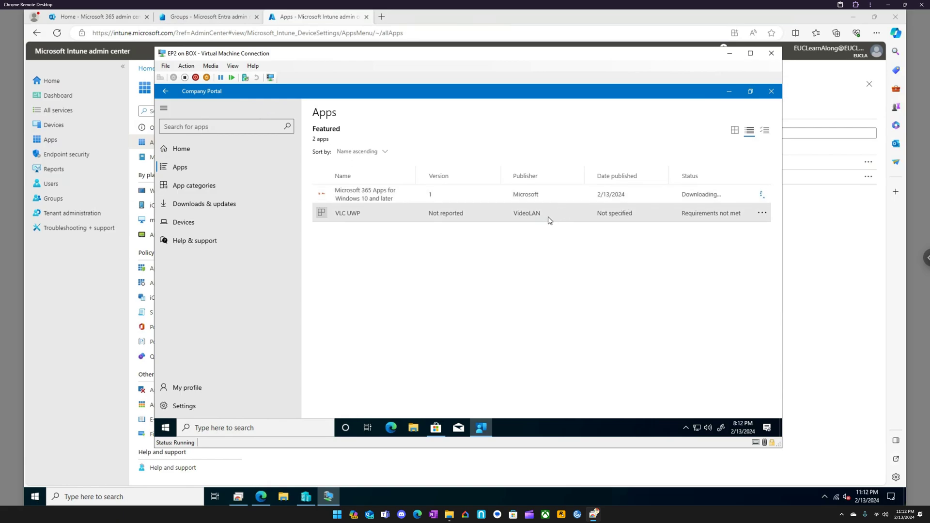
click(762, 214)
click(521, 262)
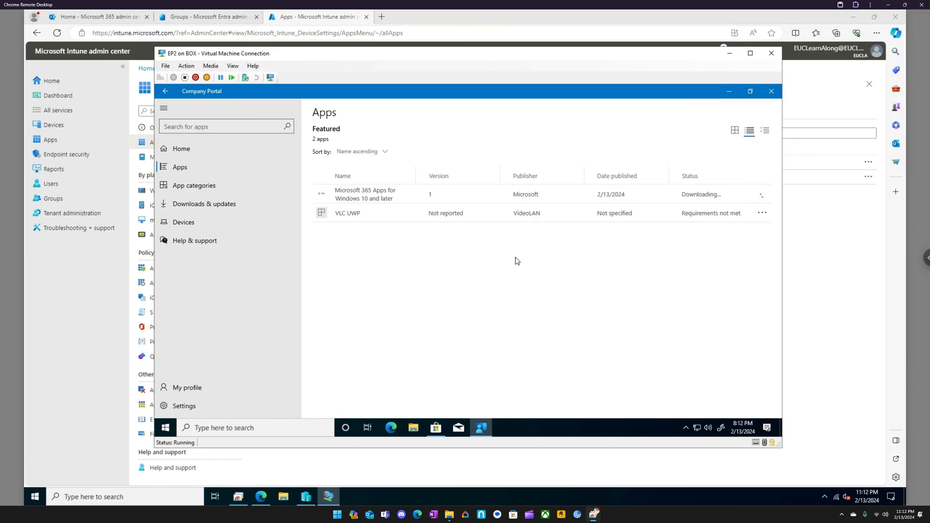
click(184, 168)
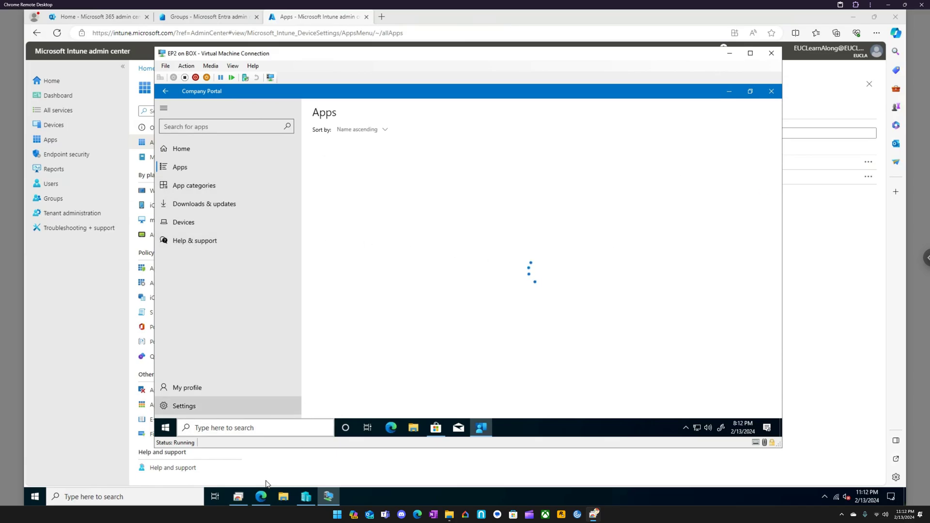
Switch back to the Intune admin center and delete the Google it web link app.
click(264, 495)
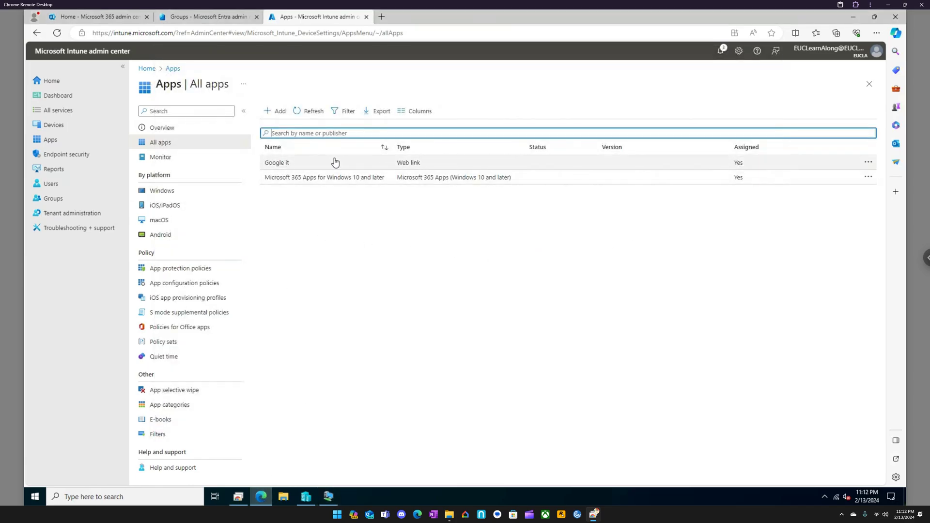
click(870, 164)
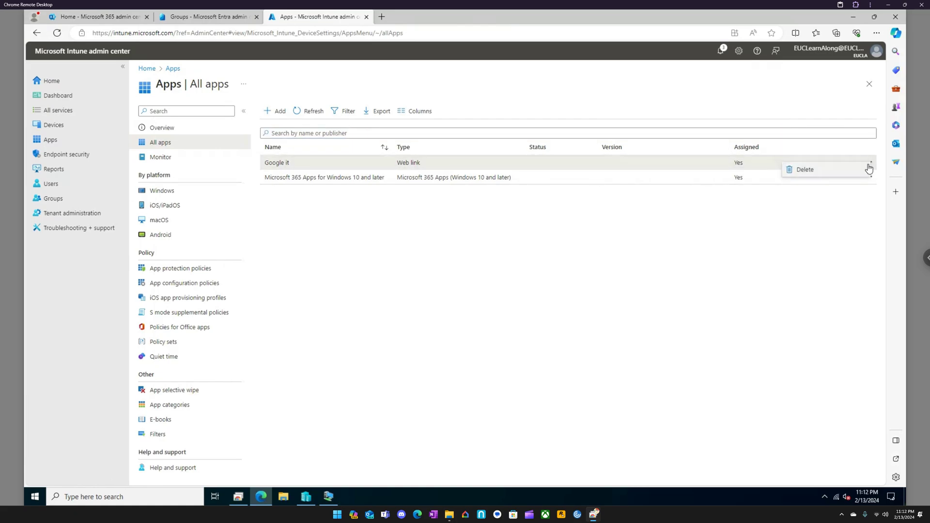
click(800, 174)
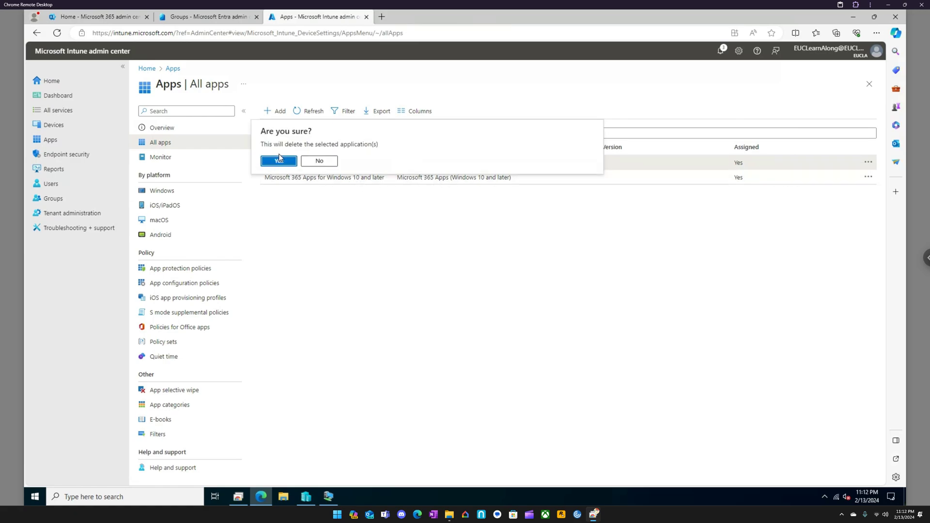
click(278, 161)
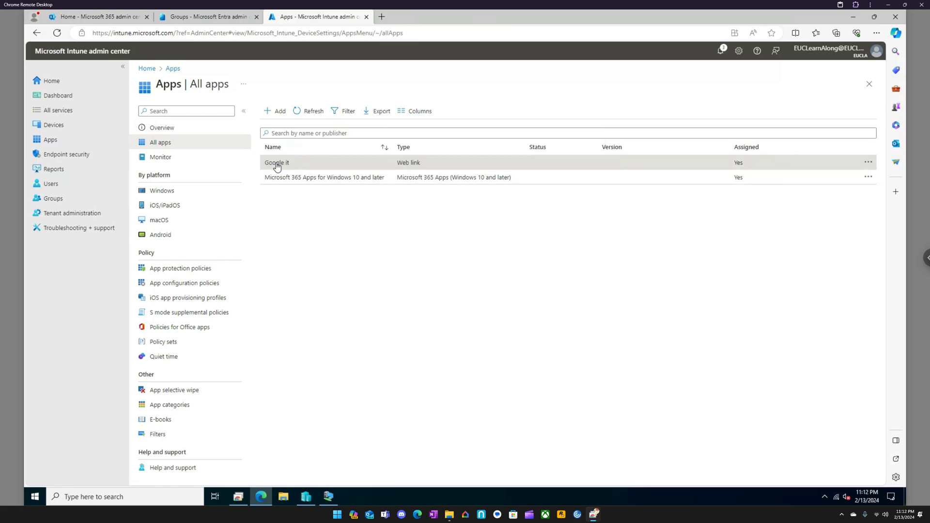
click(276, 111)
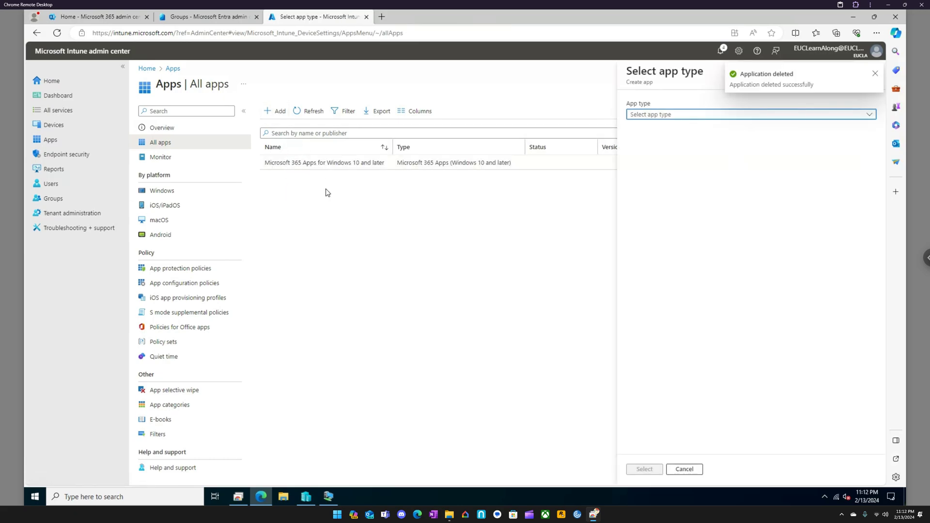
click(754, 115)
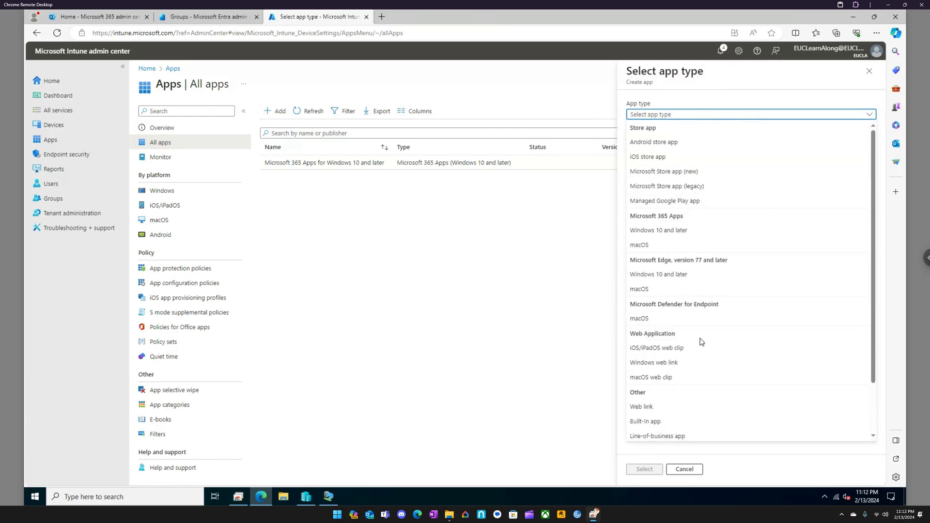
click(680, 370)
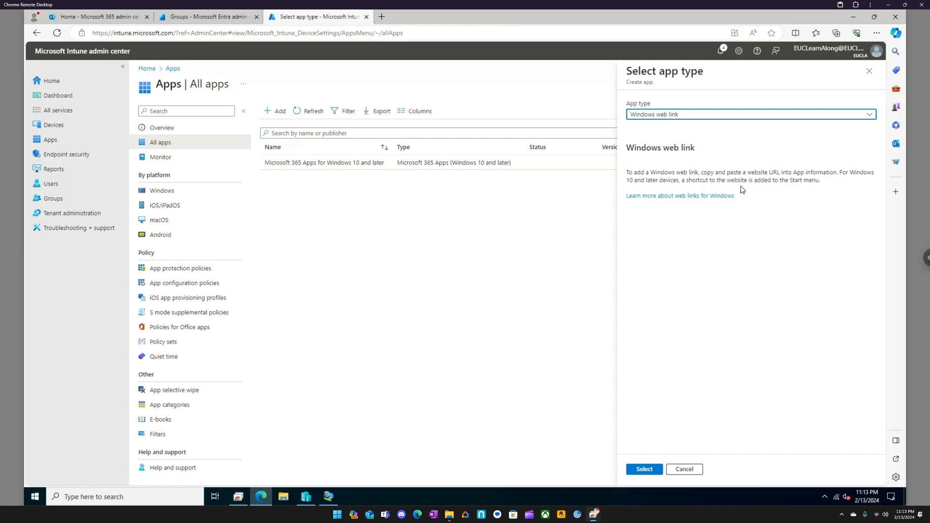
click(685, 469)
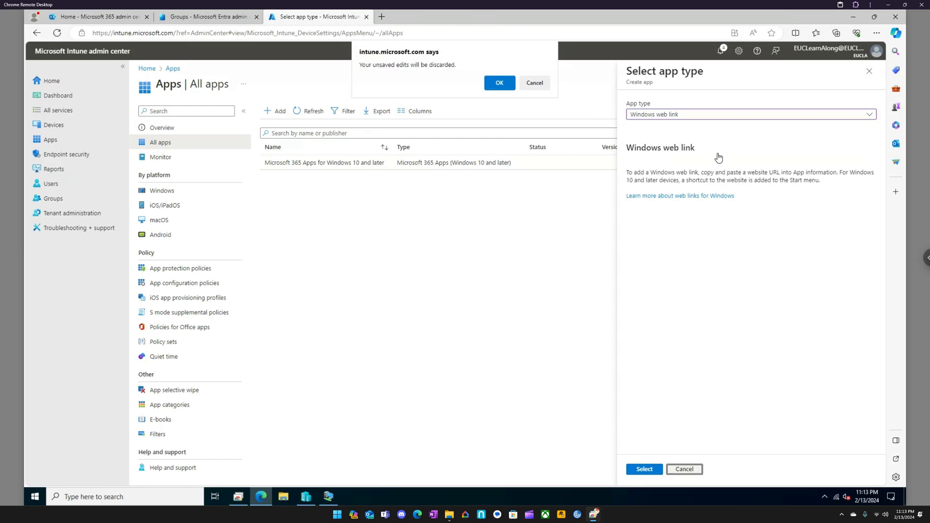
click(534, 82)
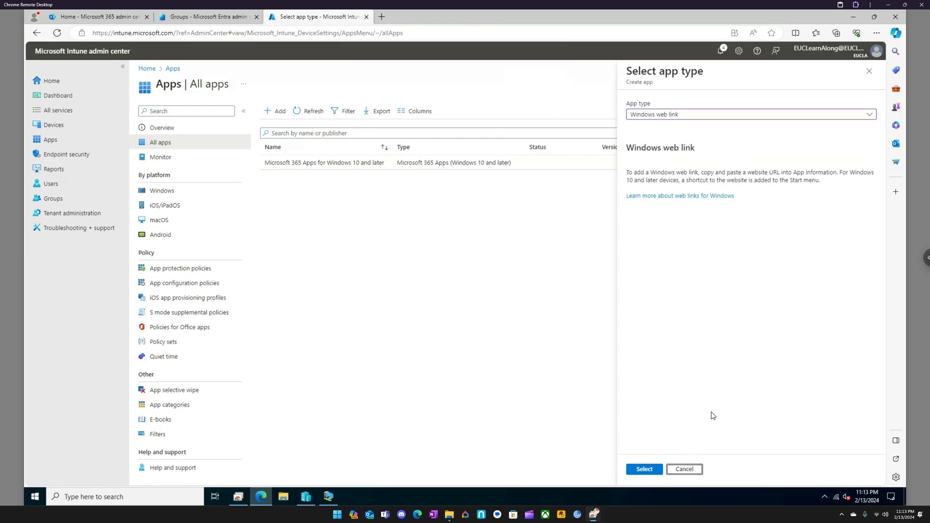
click(869, 71)
click(541, 89)
click(684, 469)
click(510, 89)
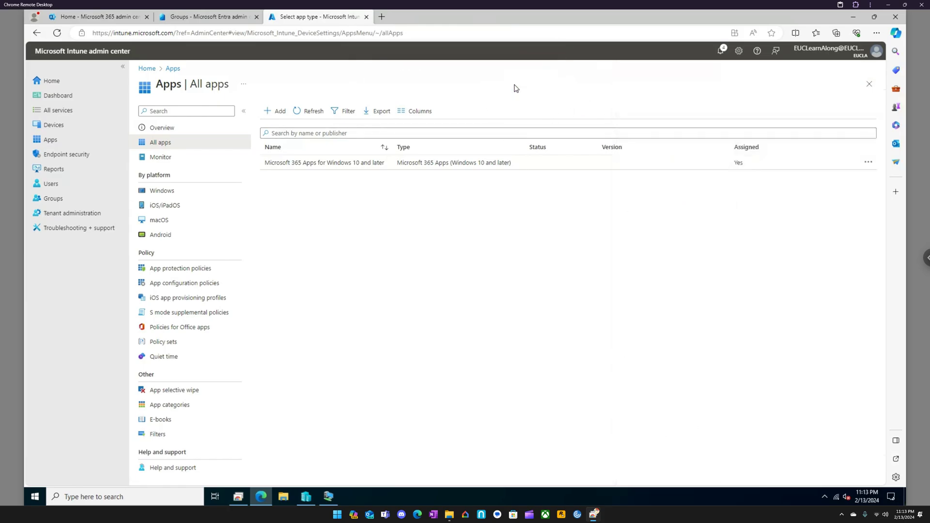
Start adding a new app in Intune, switch to the EP2 virtual machine, and launch the installed Google it web link.
click(277, 114)
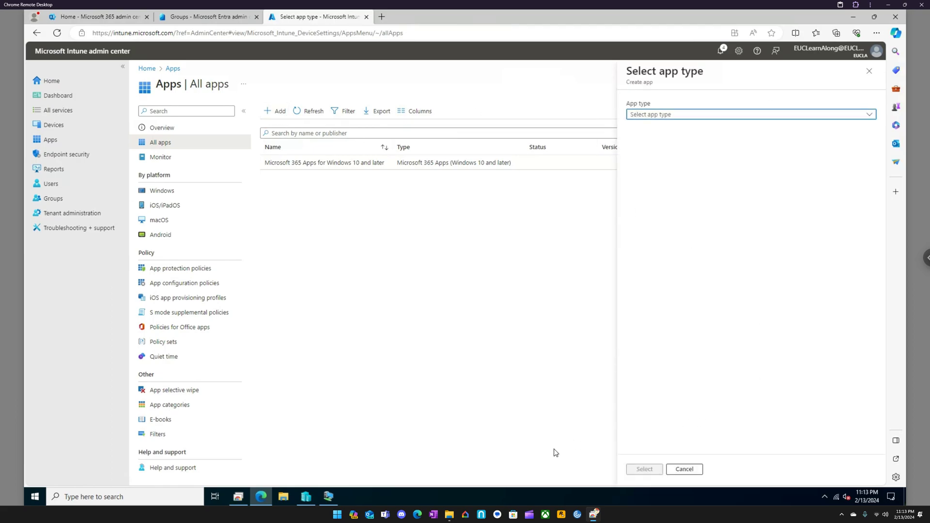
click(334, 498)
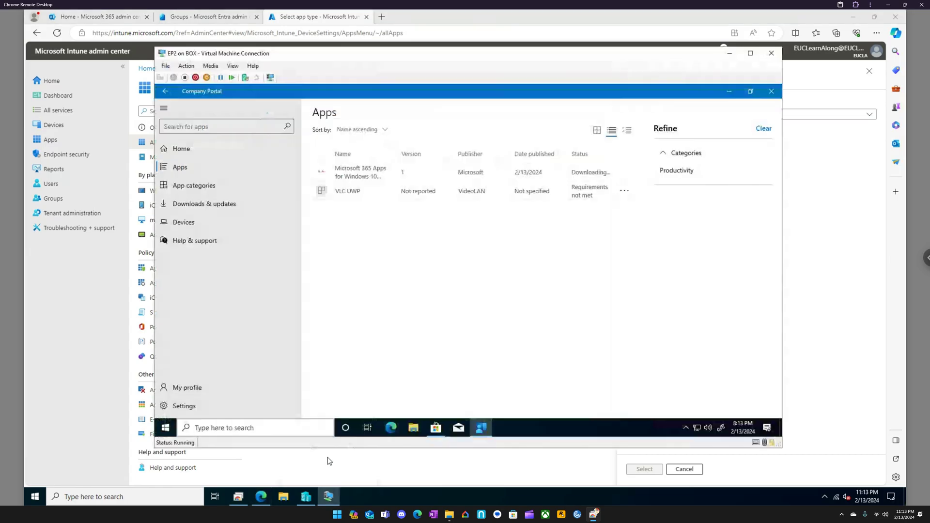
click(158, 431)
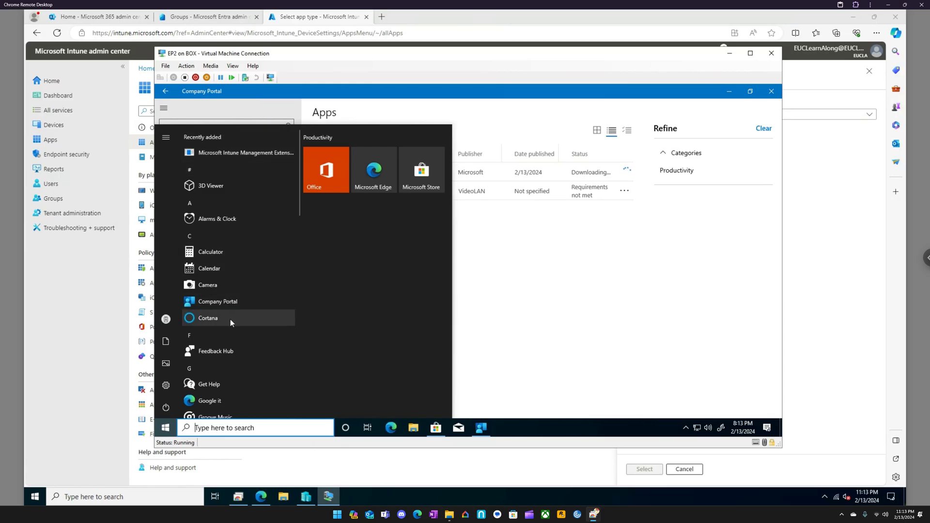
scroll(231, 319, down, 1)
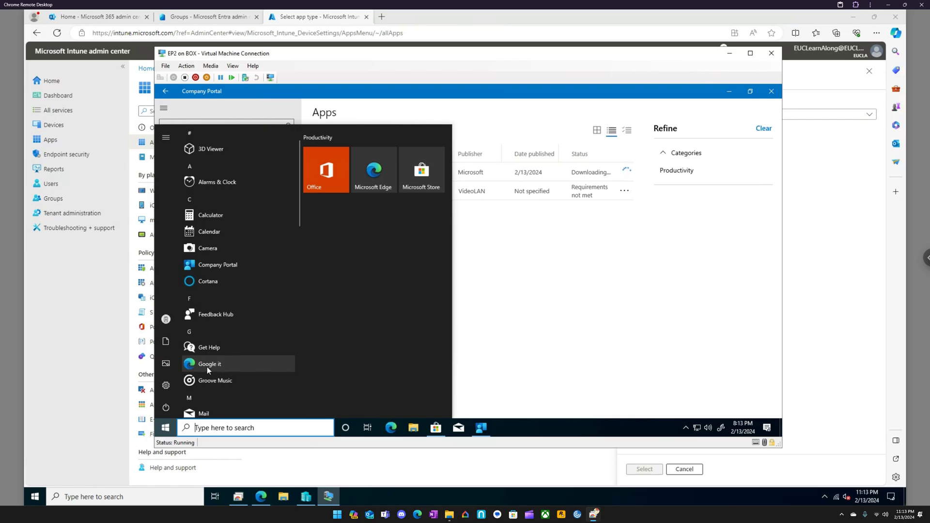
click(207, 367)
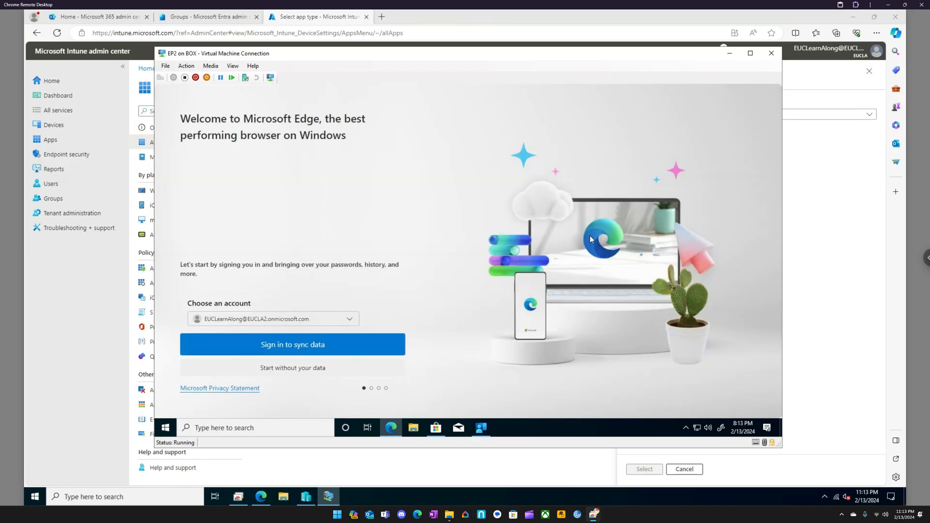
End the Microsoft Edge process with Task Manager on the EP2 virtual machine and close Task Manager.
right_click(531, 422)
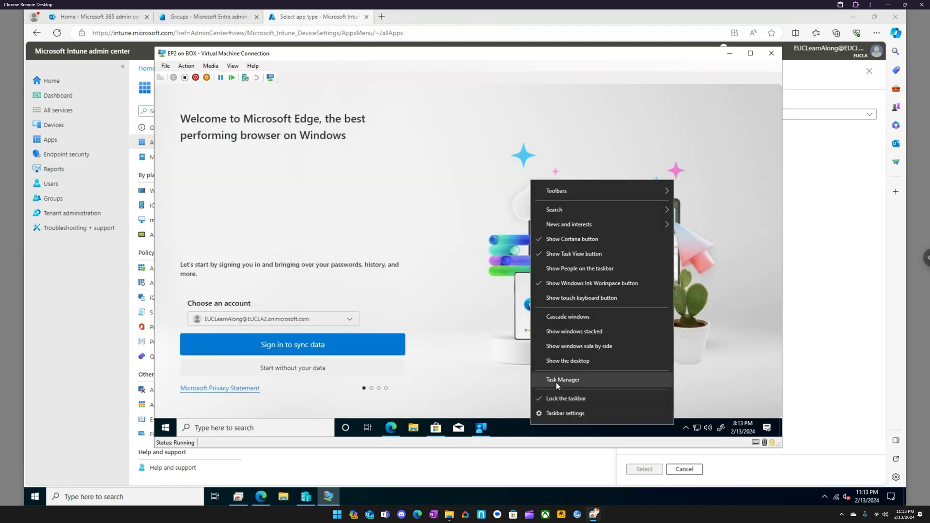
click(556, 382)
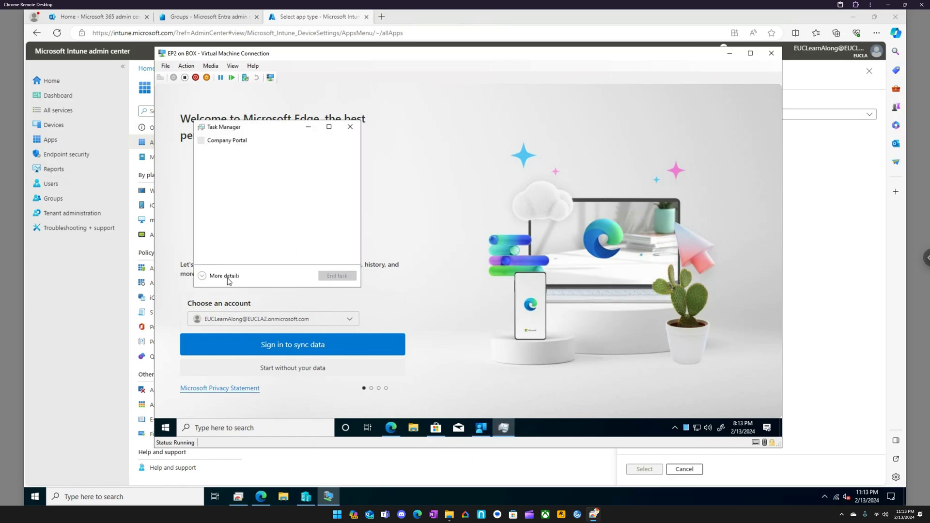
click(227, 279)
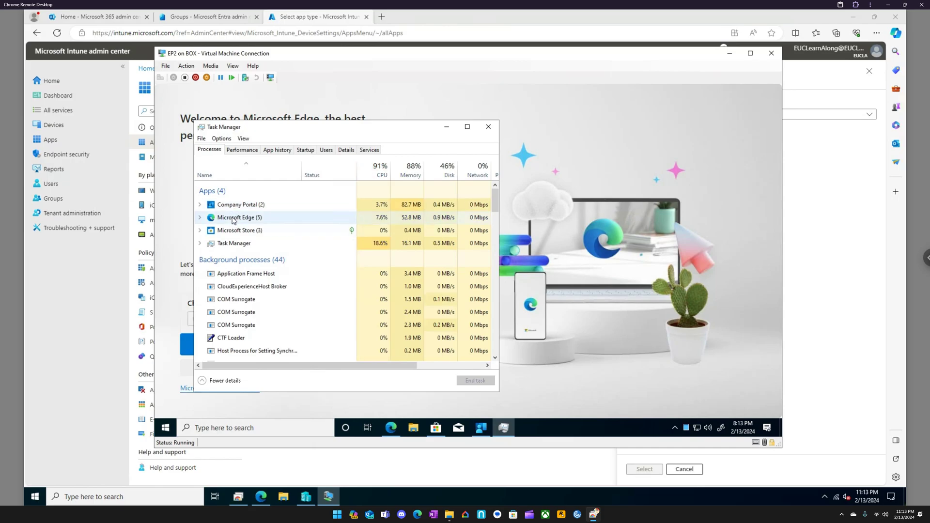
right_click(233, 220)
key(Escape)
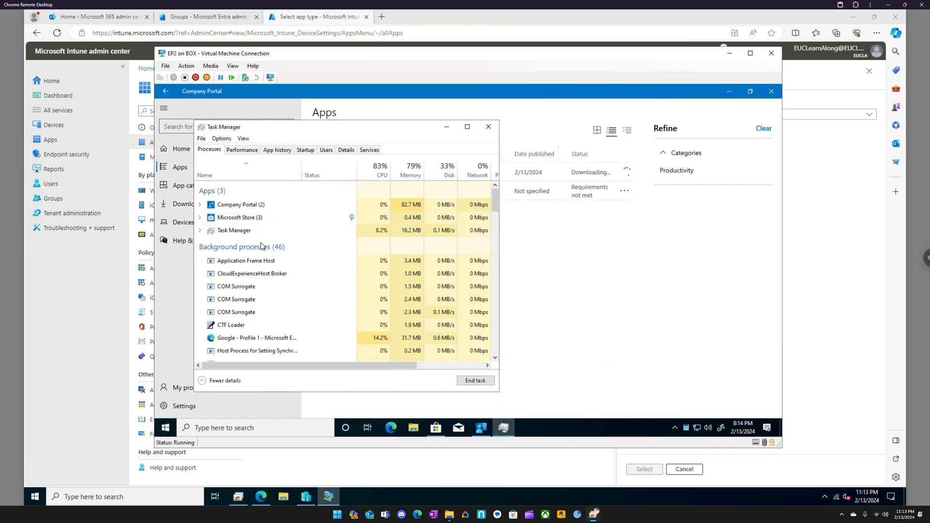
click(496, 125)
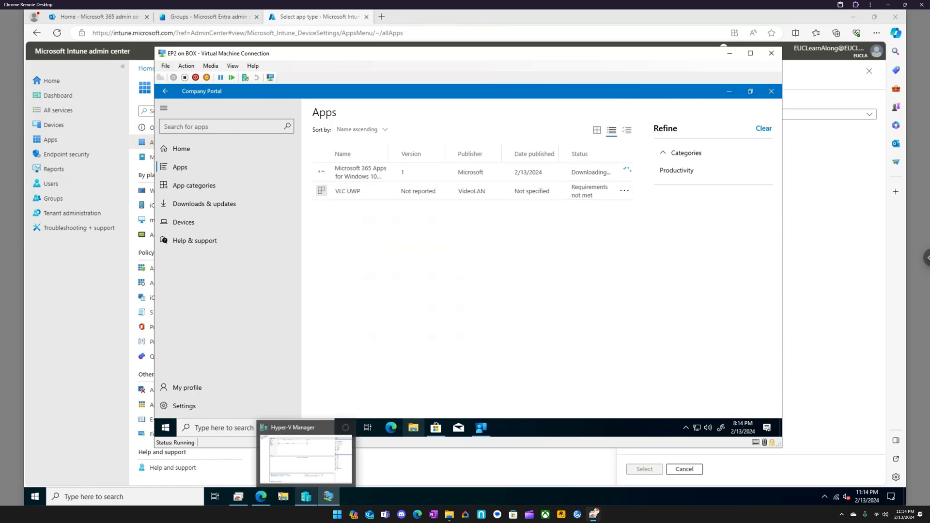
Switch back to the Intune admin center, restart adding an app, and choose the Web link type to read its description.
click(261, 496)
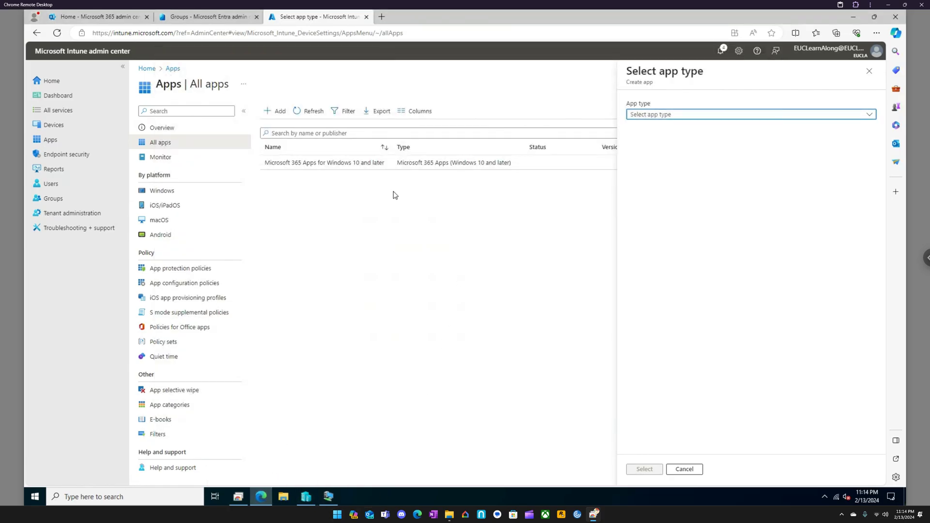
click(690, 471)
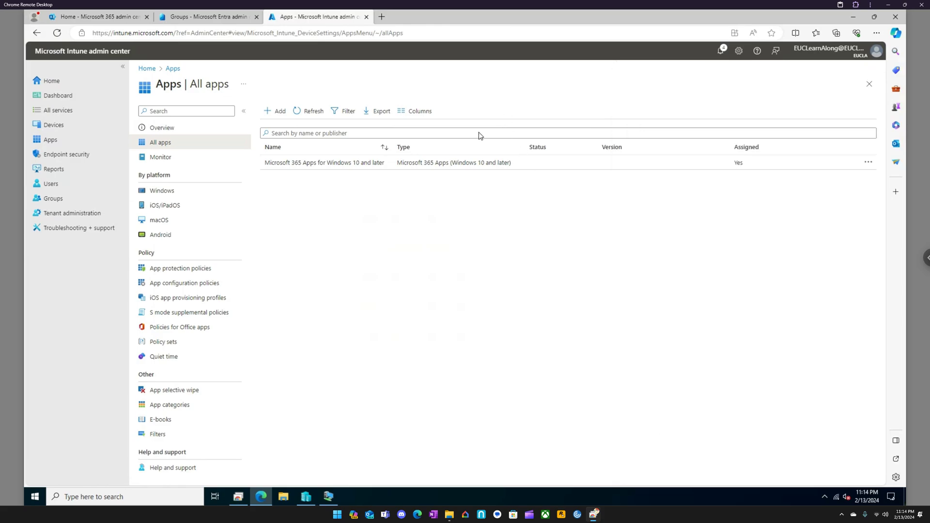
click(283, 120)
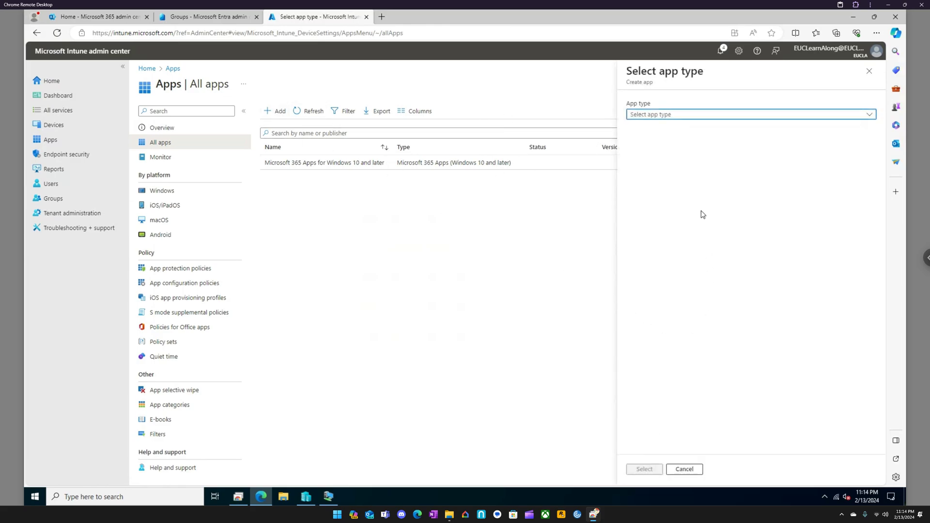
click(704, 116)
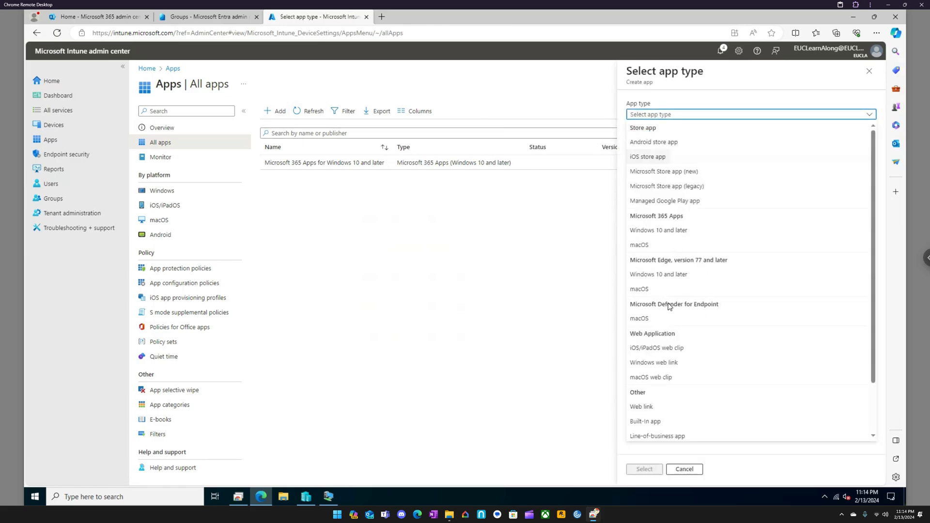
click(652, 413)
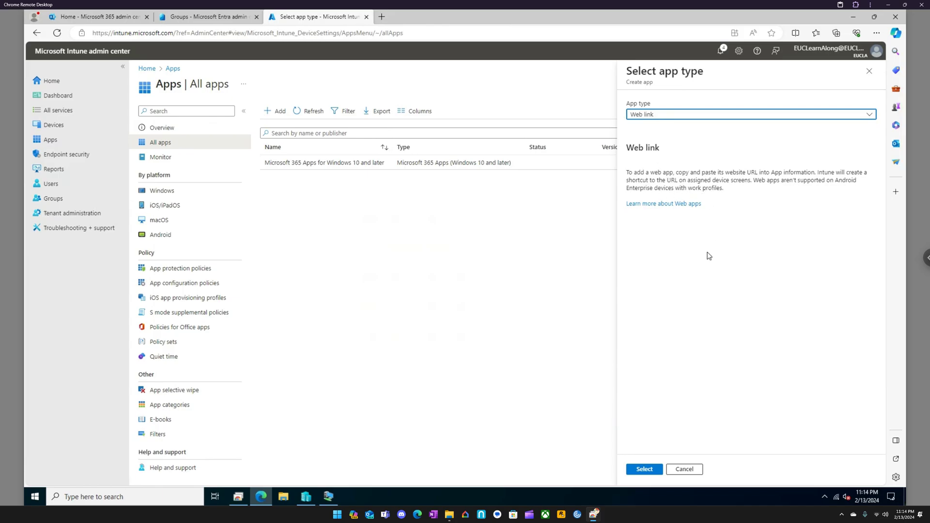
Check the desktop and Company Portal on EP2, and discard the Web link app selection in Intune.
click(328, 496)
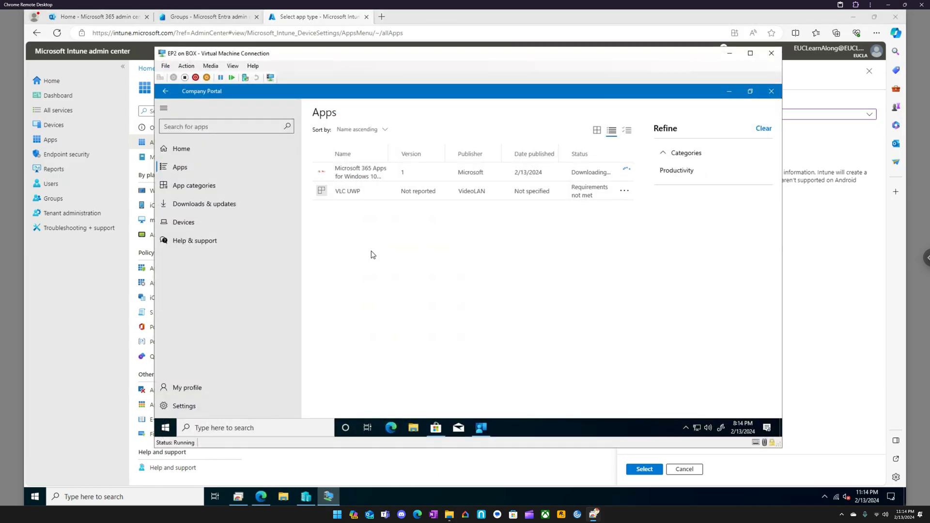
click(729, 92)
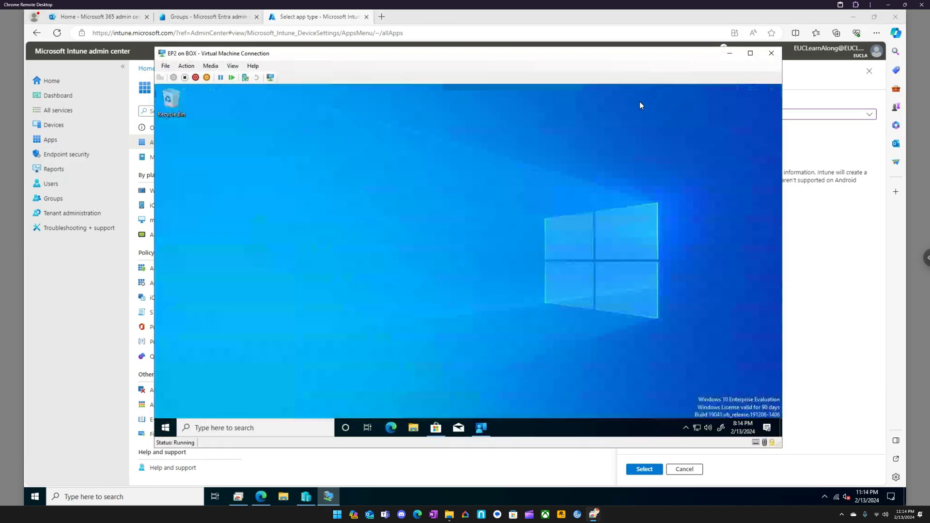
click(481, 430)
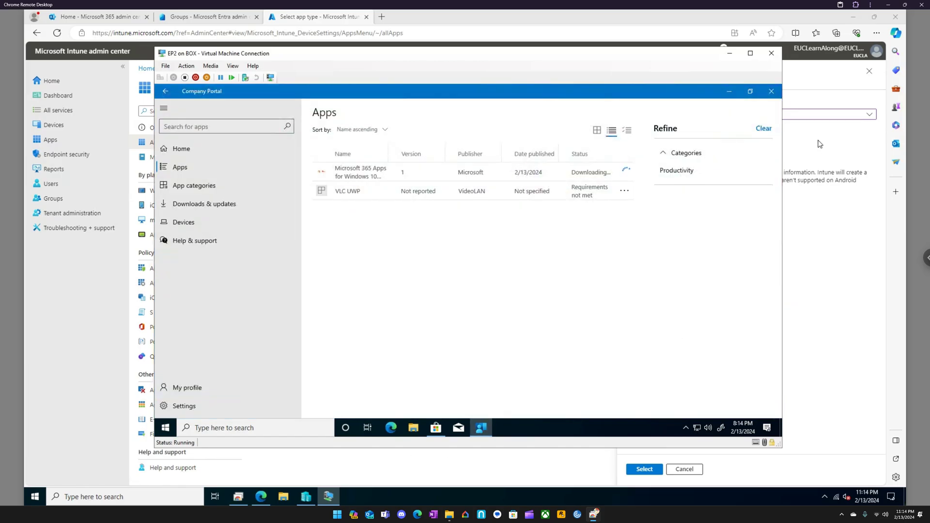
click(819, 101)
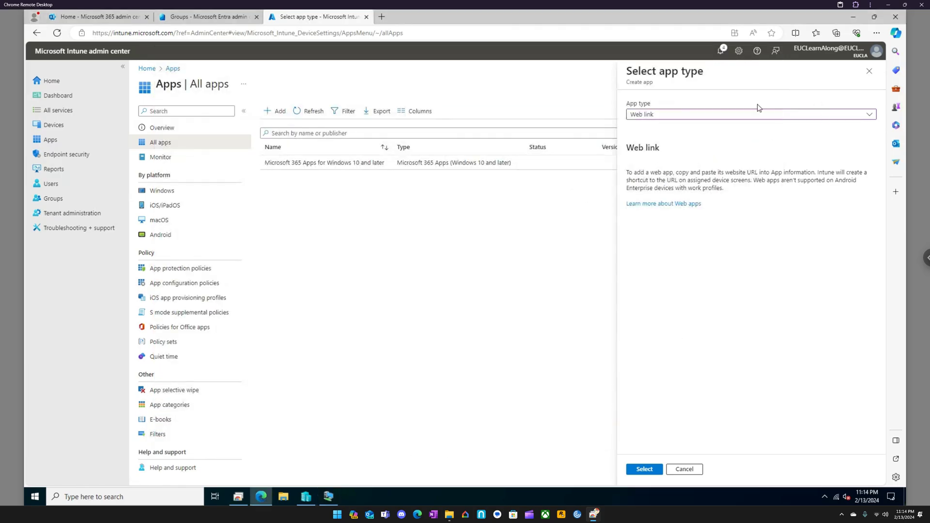
click(695, 470)
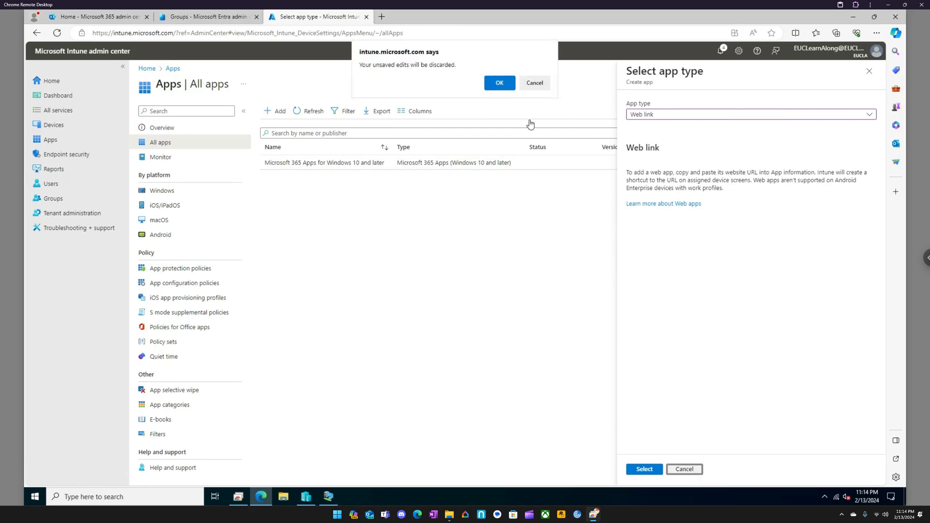
click(499, 83)
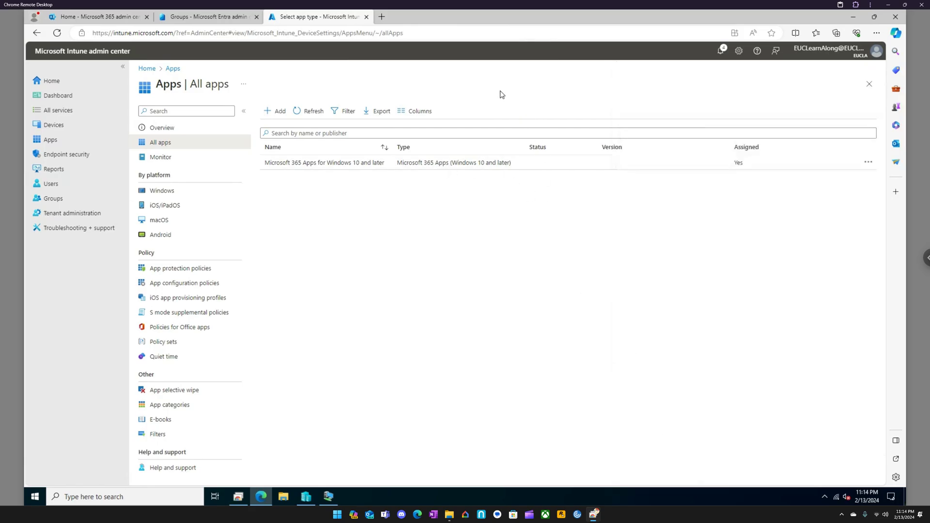
Add a new app with the Microsoft Store app (legacy) type to read its description, and discard the selection.
click(270, 113)
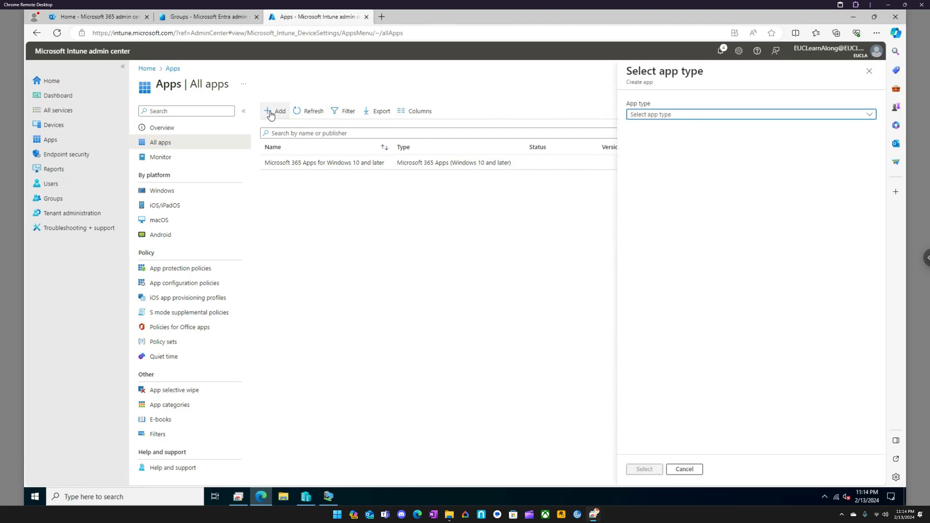
click(702, 116)
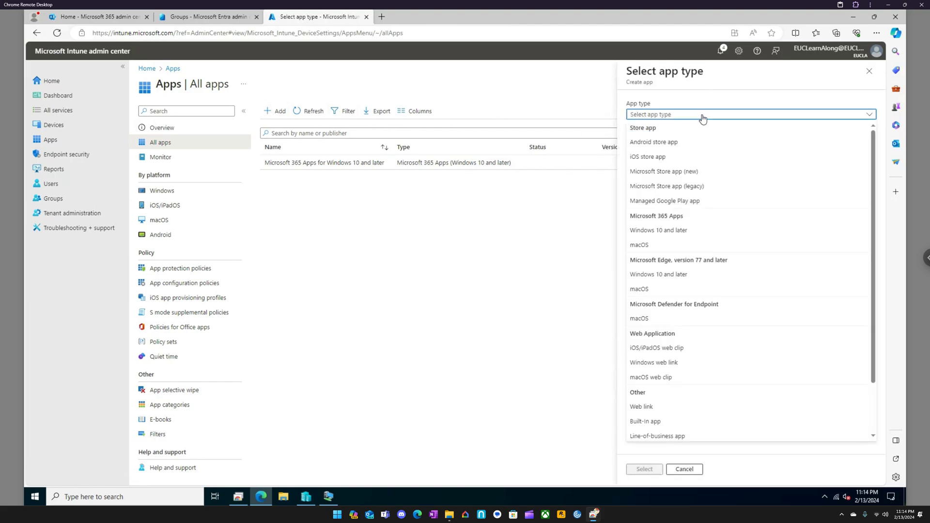
click(703, 187)
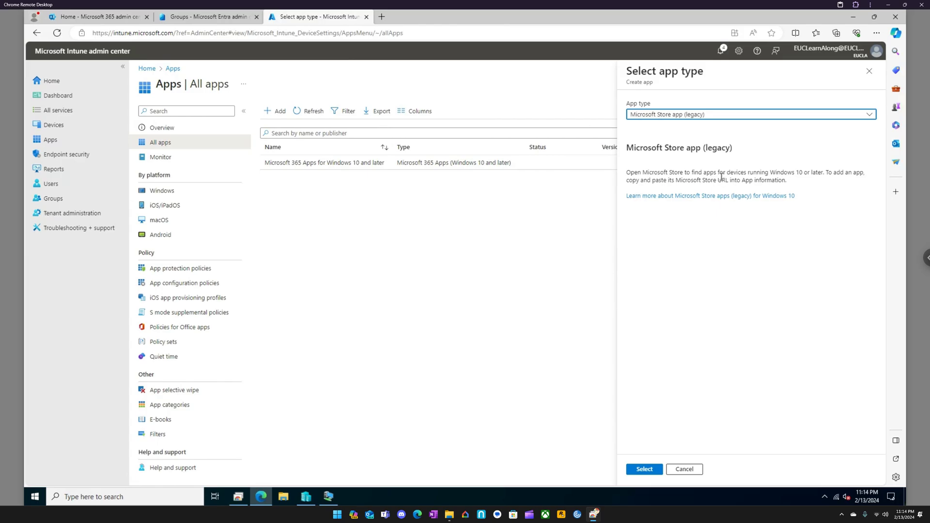
click(685, 469)
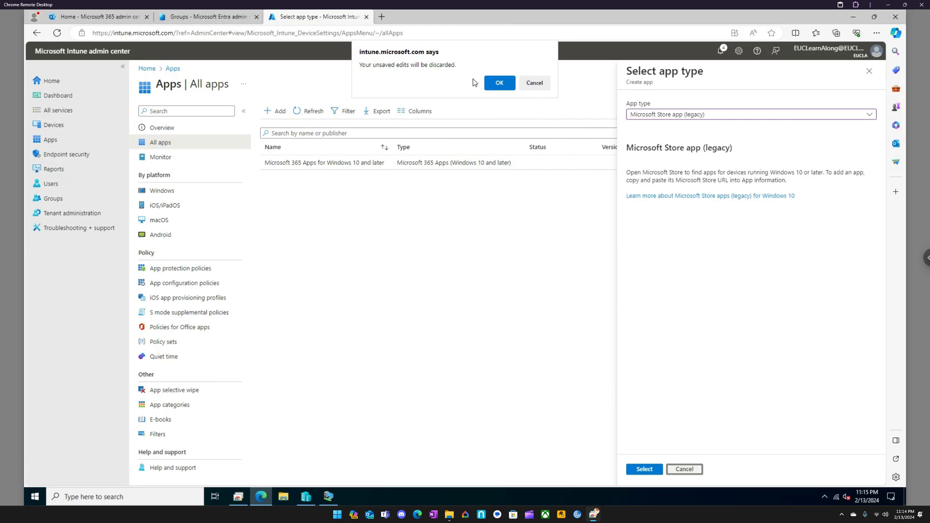
click(499, 83)
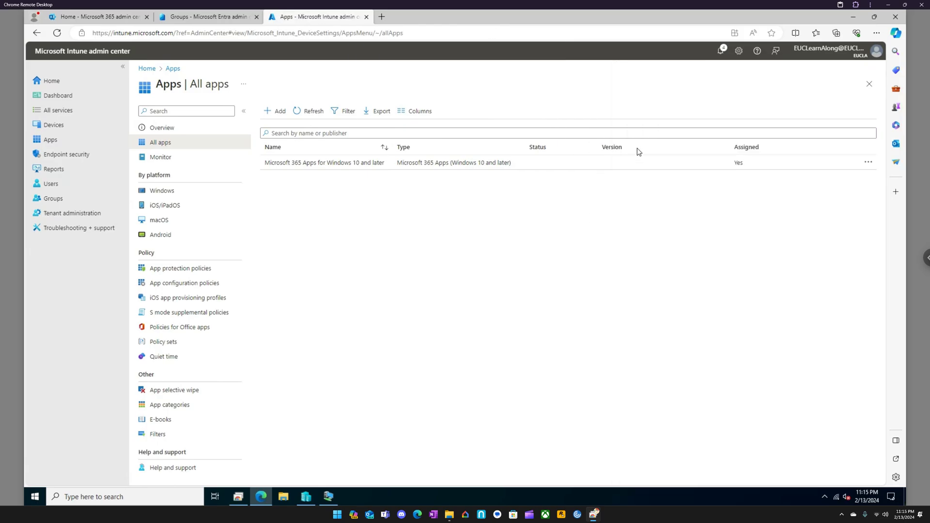
Add a new app with the Built-In app type to read its description, and discard the selection.
click(279, 112)
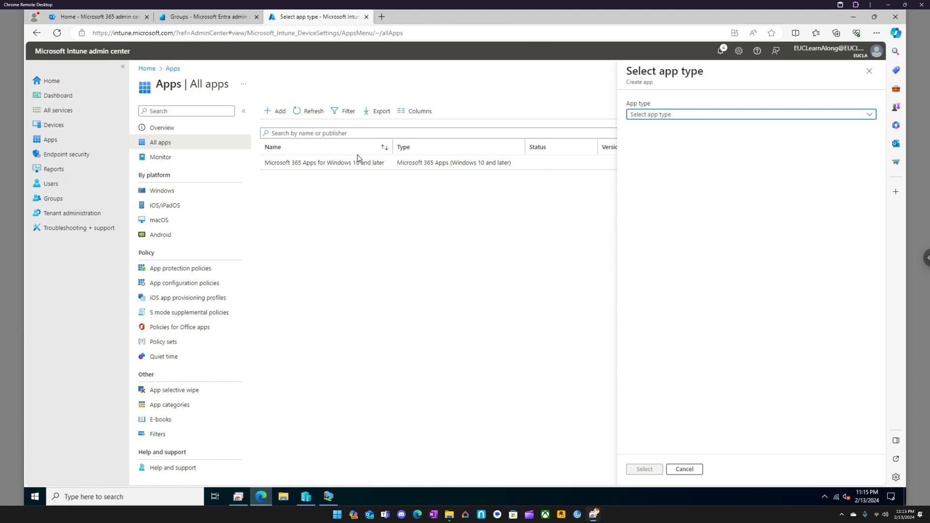
click(663, 115)
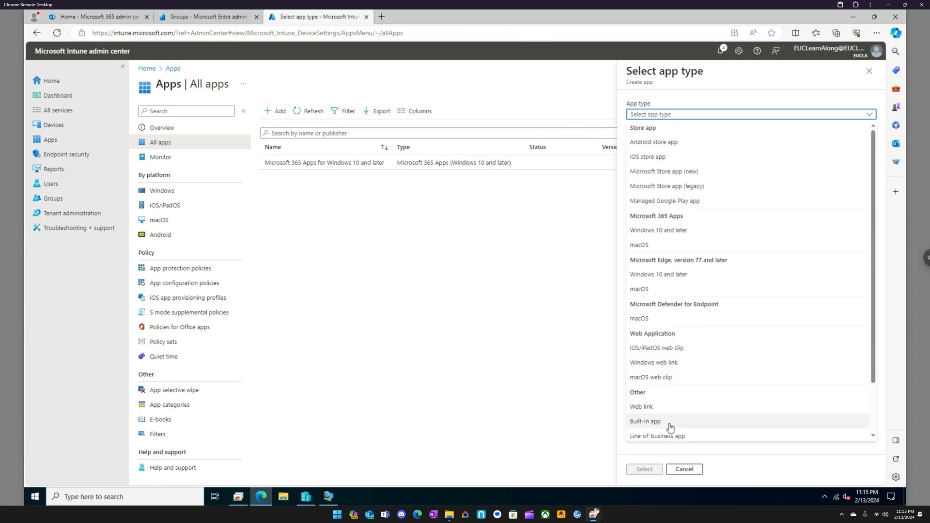
click(645, 421)
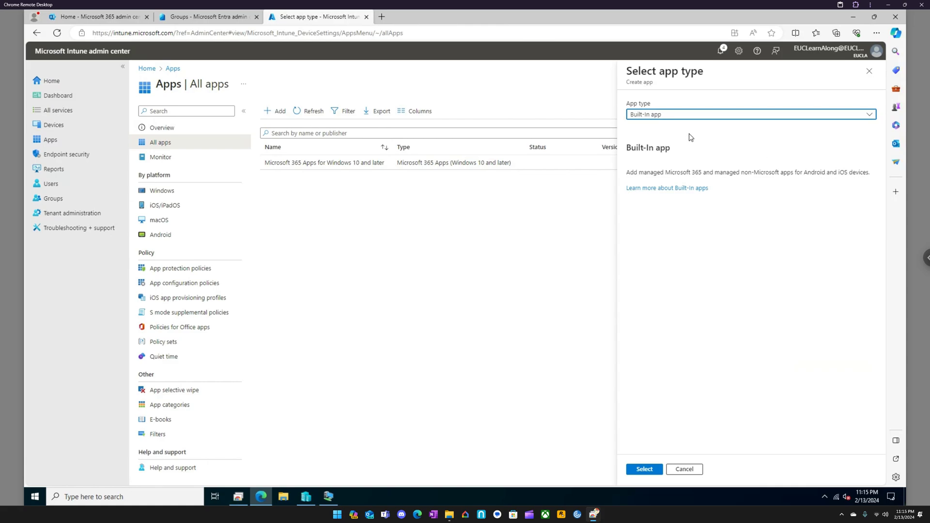
click(869, 72)
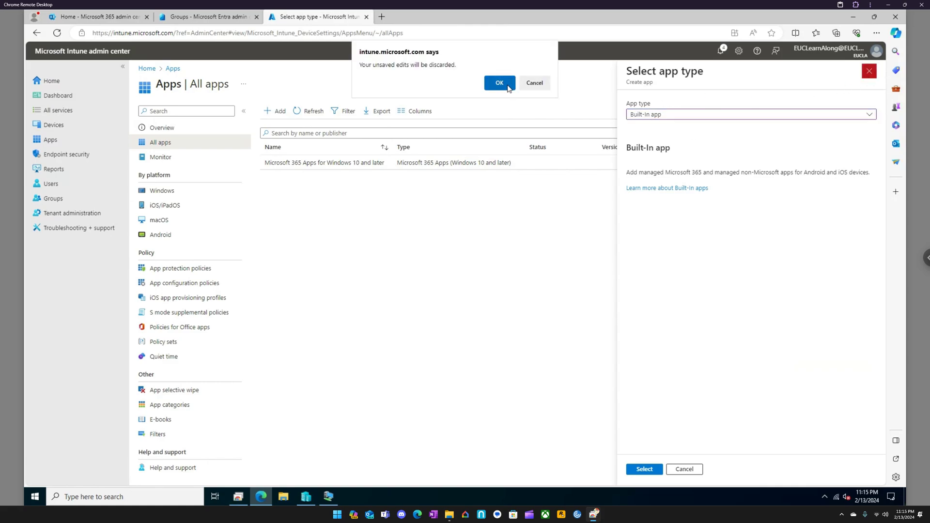
click(502, 83)
Start adding a Line-of-business app and open the app package file selection to check the accepted package types.
click(274, 111)
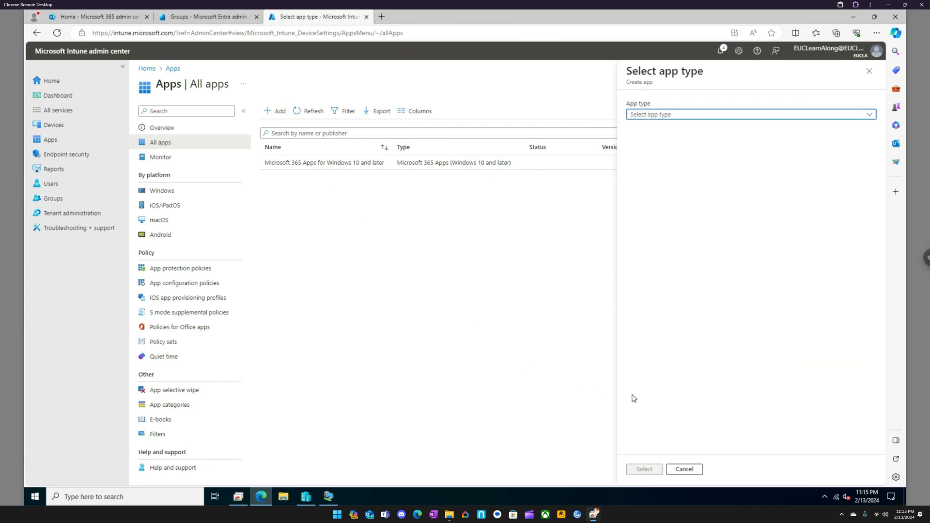
click(748, 115)
click(670, 438)
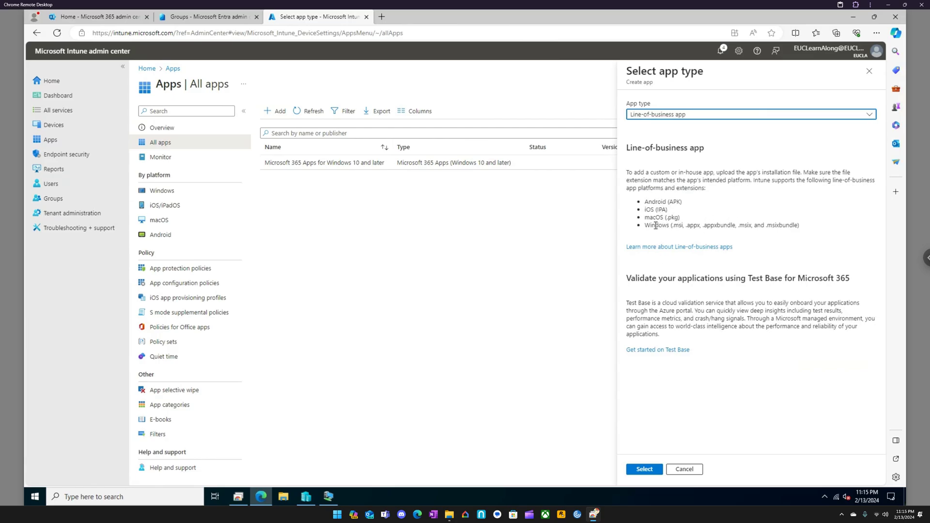
drag(646, 227, 804, 232)
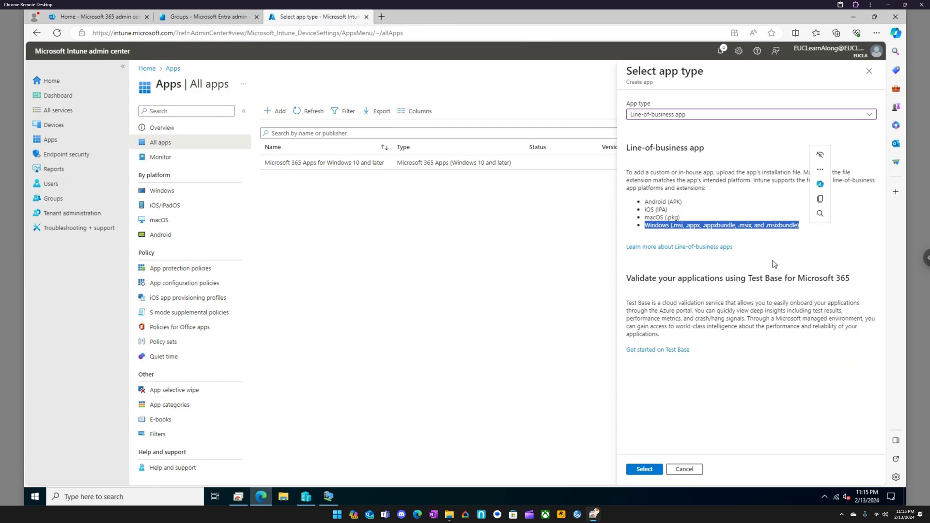
click(645, 470)
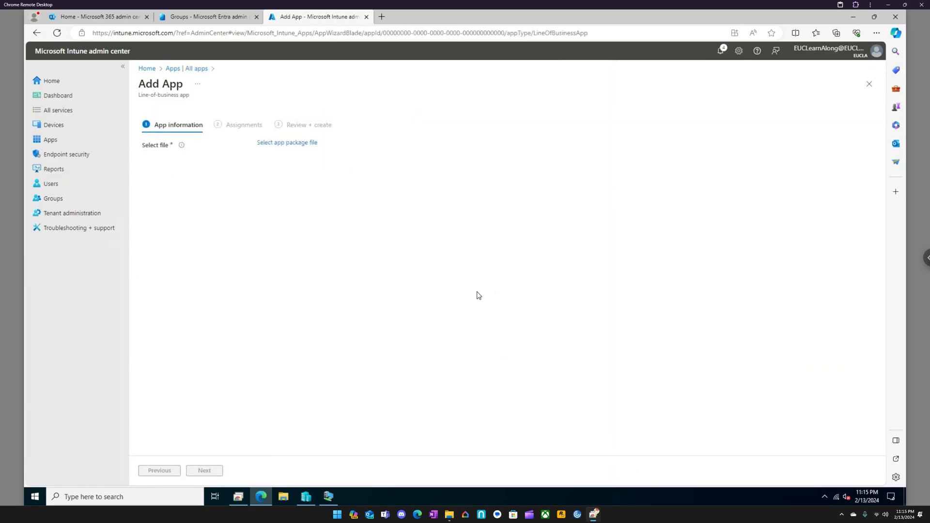
click(296, 146)
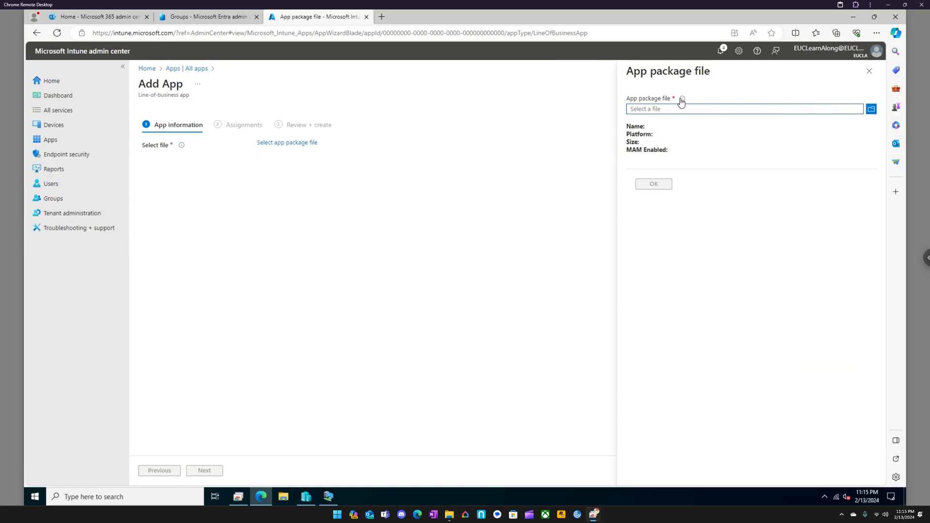
mouse_move(682, 101)
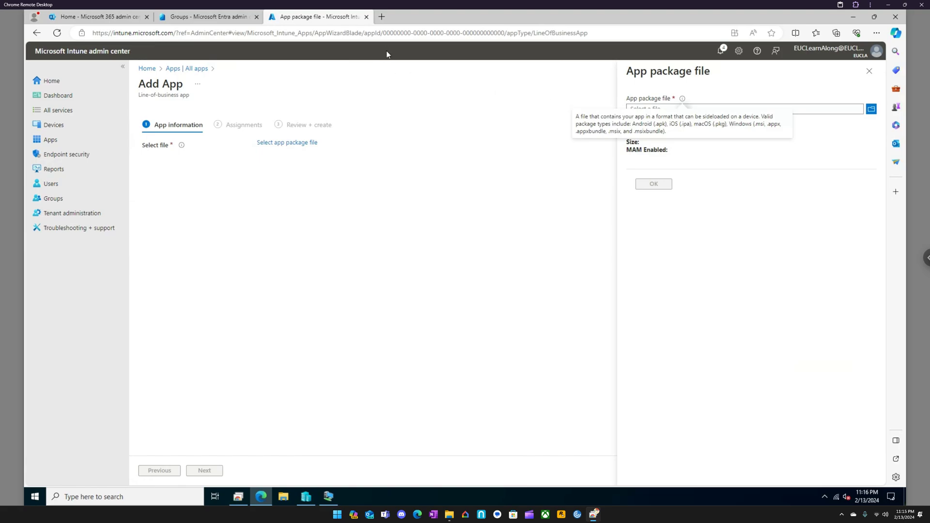
Search the web for "teams bulk installer" in a new browser tab.
click(381, 16)
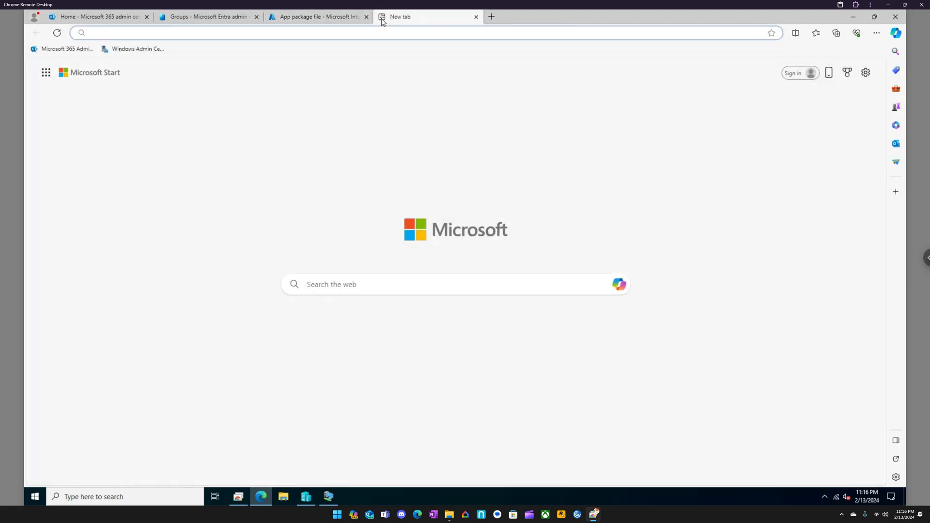
text(teams)
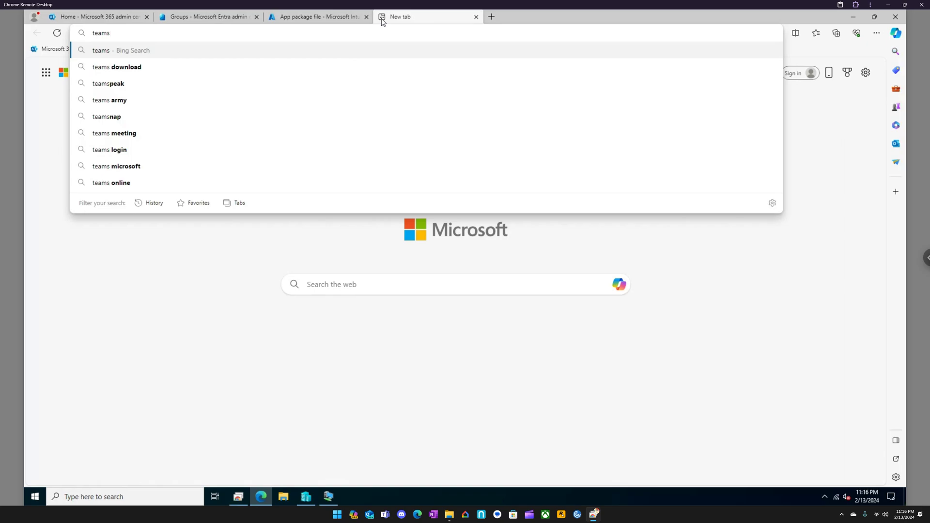
text( bulk install)
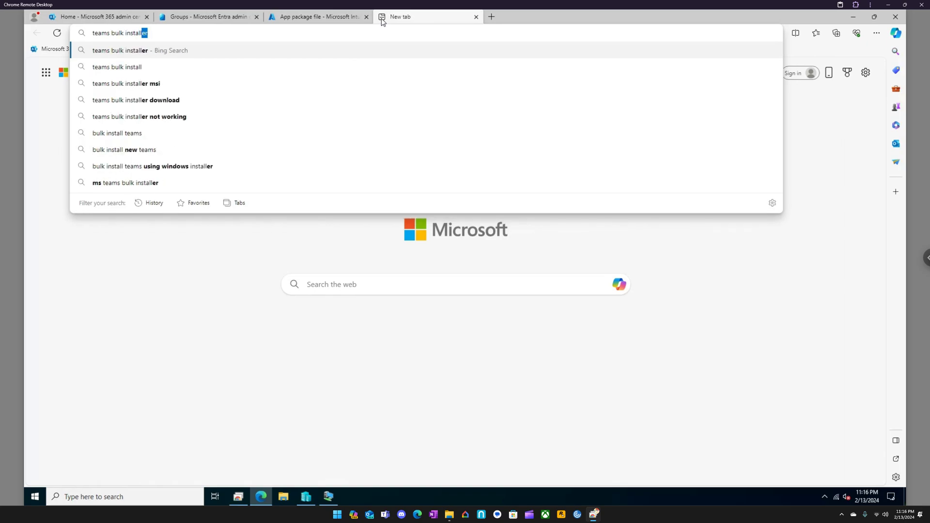
key(Return)
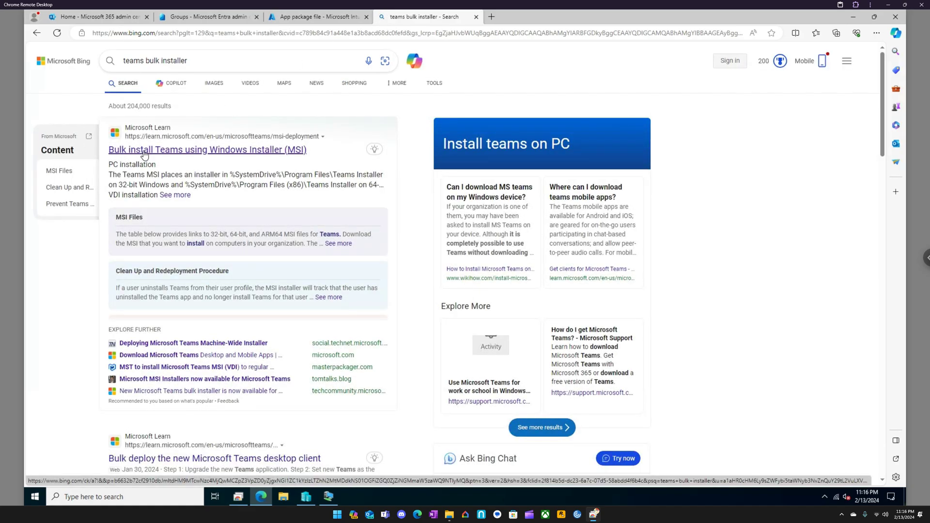
Open the Microsoft Learn article on bulk deploying the new Teams desktop client and download the MSIX x64 package.
click(245, 459)
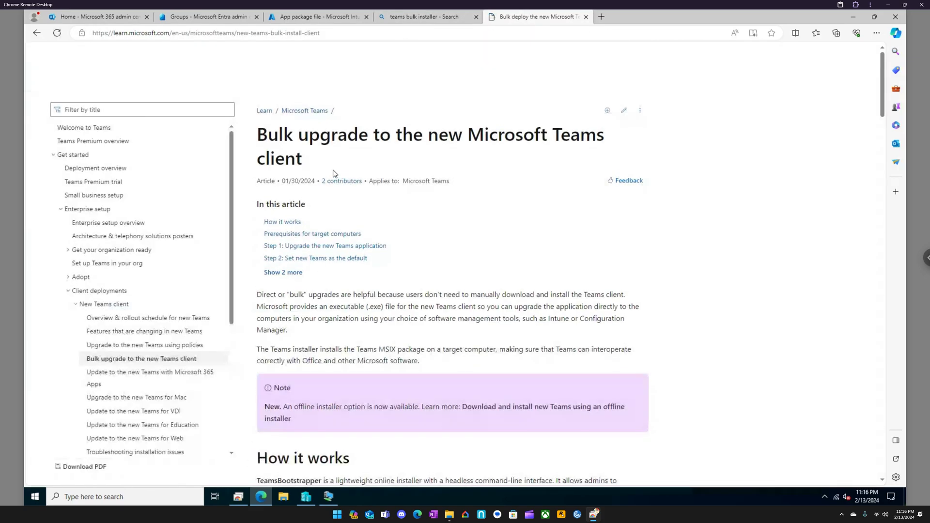
scroll(373, 265, down, 1)
scroll(358, 244, down, 1)
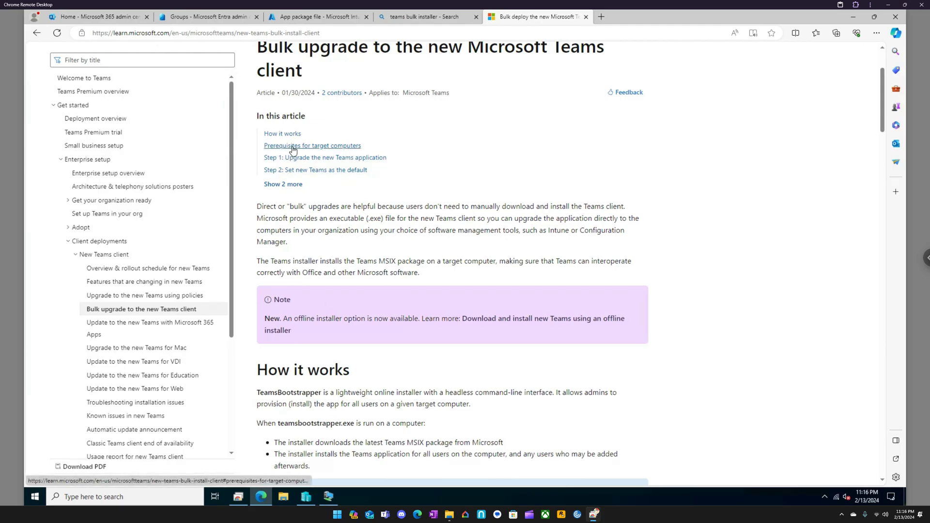
scroll(328, 254, down, 3)
scroll(328, 255, down, 15)
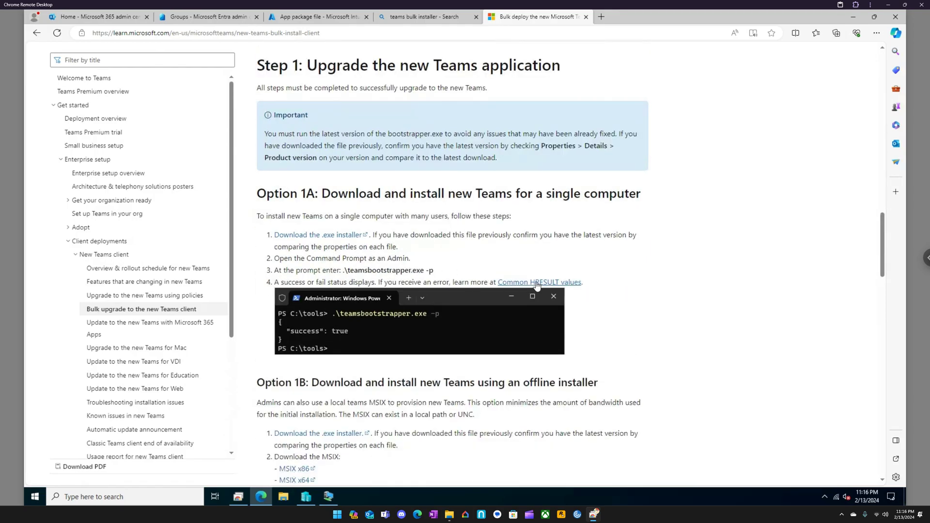
scroll(413, 271, down, 2)
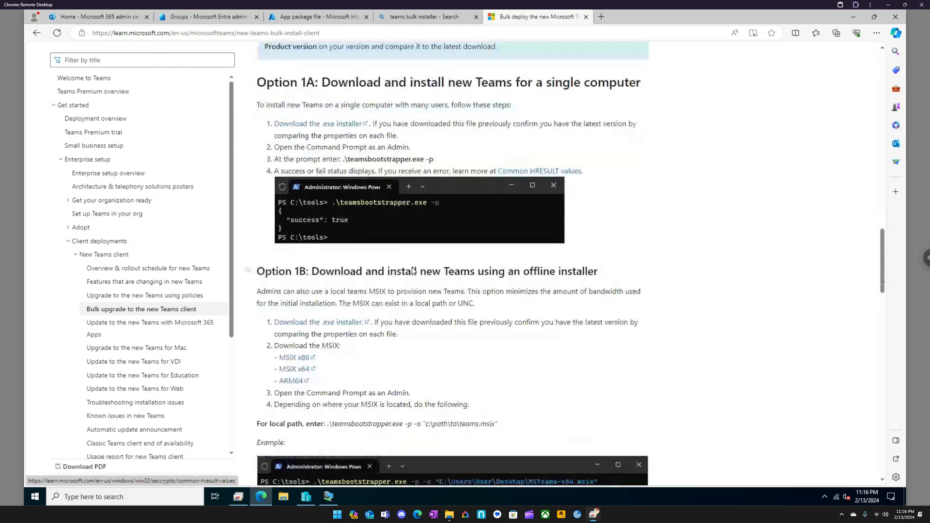
click(299, 370)
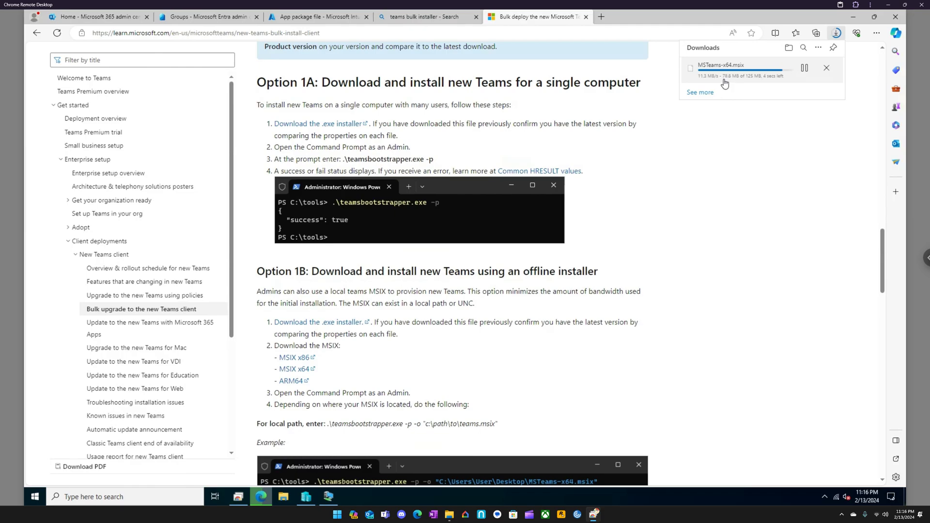
Switch to the EP2 virtual machine and review the featured and recently published apps on the Company Portal home page.
click(854, 18)
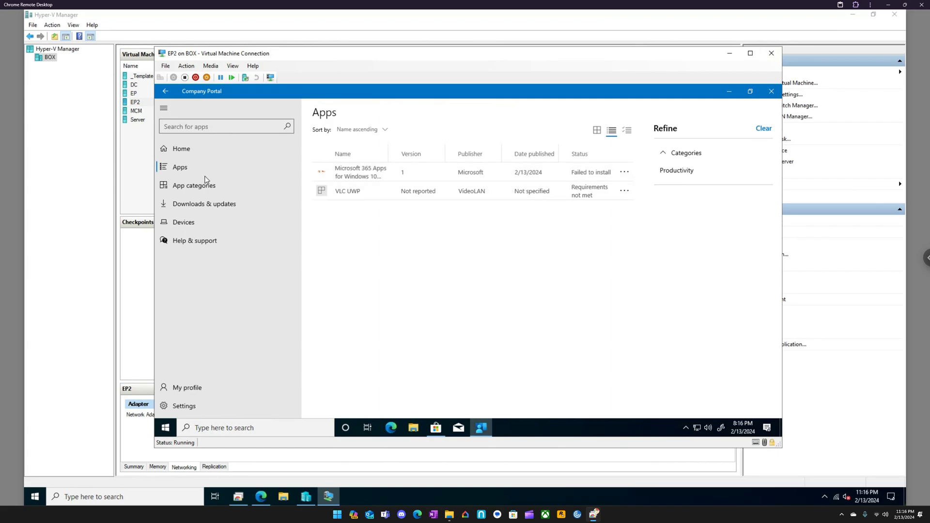
click(193, 155)
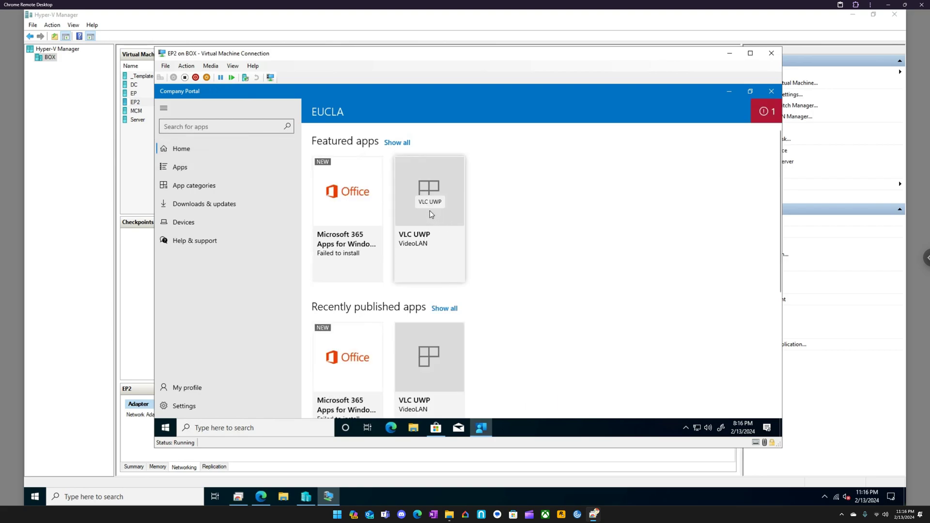
scroll(431, 215, down, 3)
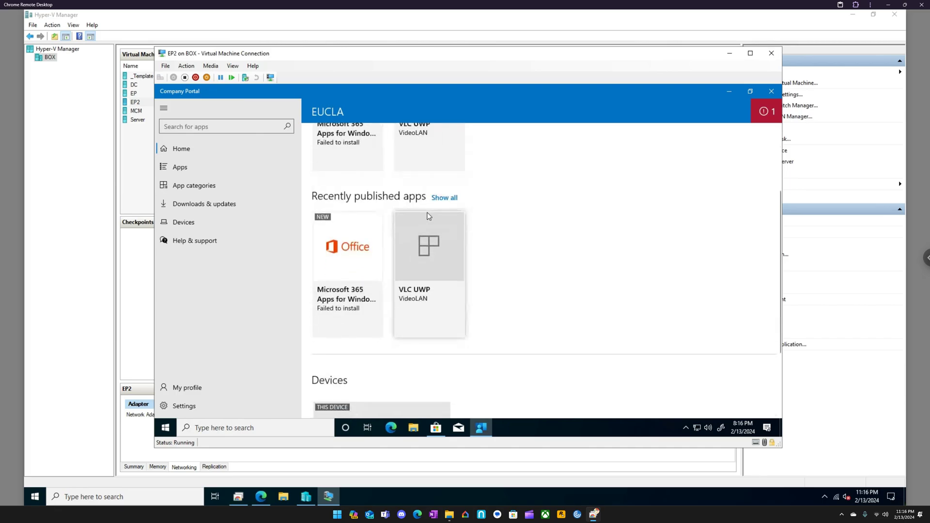
scroll(428, 216, down, 1)
scroll(426, 218, up, 4)
scroll(424, 219, up, 1)
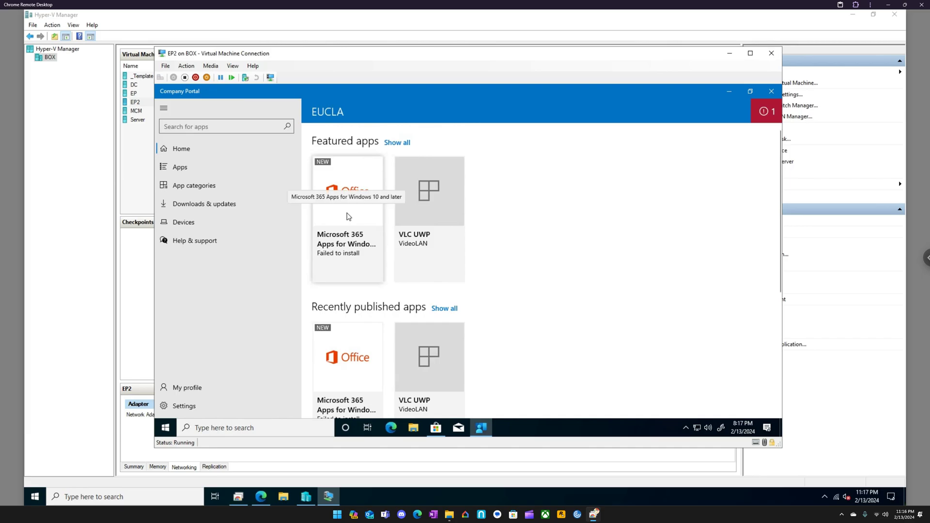
Look up the install failure of Microsoft 365 Apps for Windows 10 and later through its status link, and close the search page.
click(346, 217)
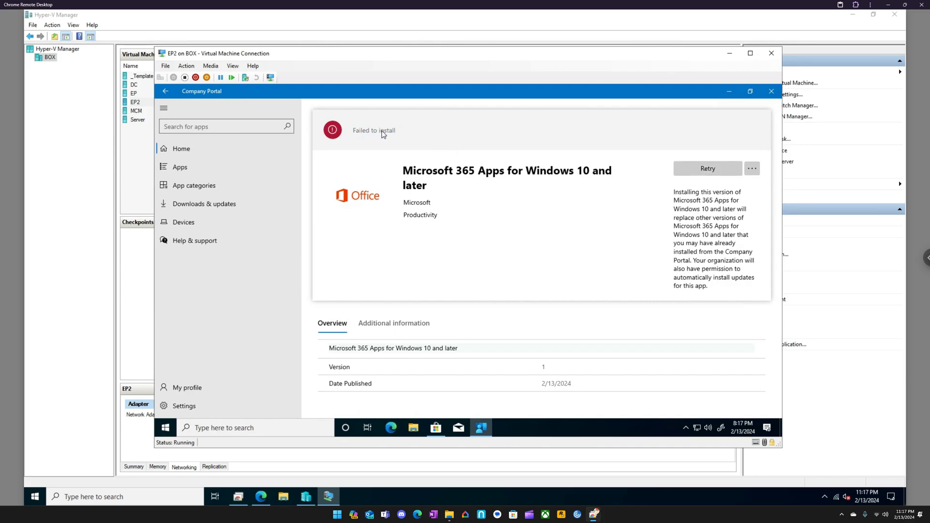
click(382, 135)
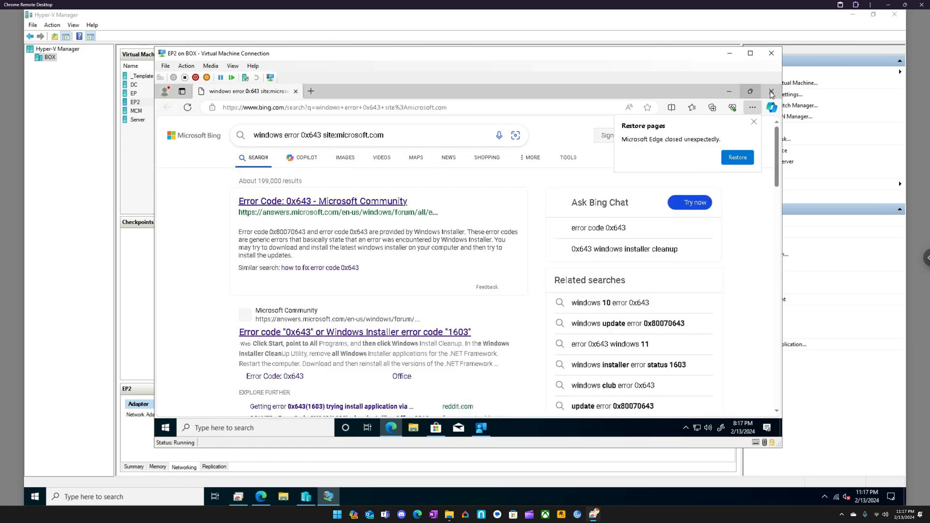
click(771, 92)
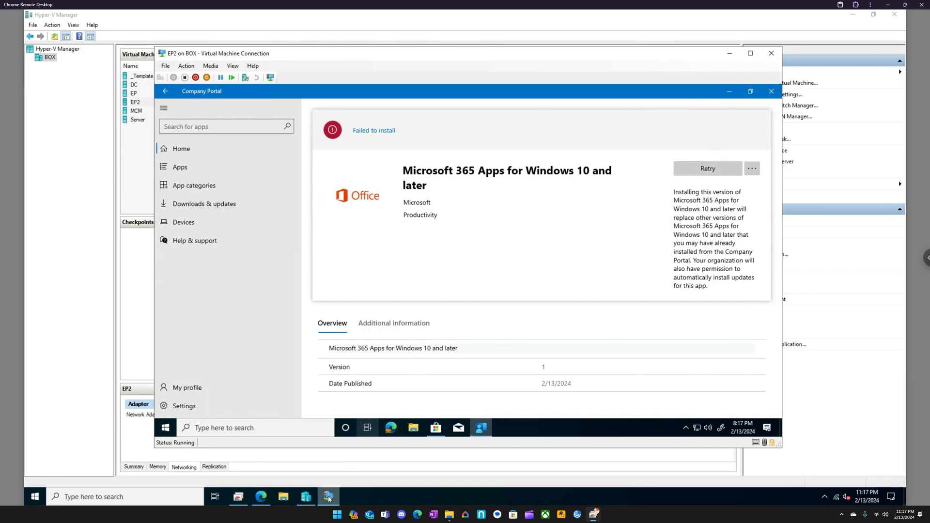
Return to the Intune line-of-business app in Edge and use MSTeams-x64.msix from Downloads as its app package file.
mouse_move(329, 498)
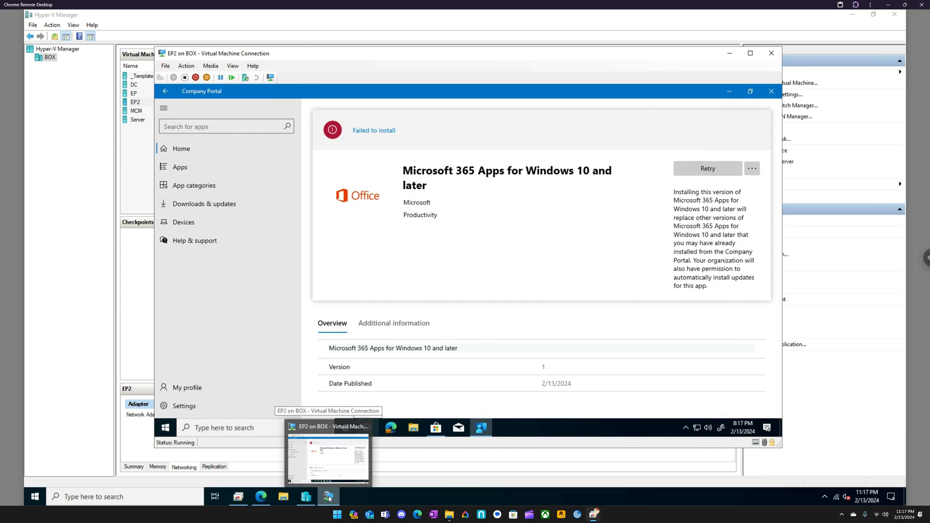
click(260, 498)
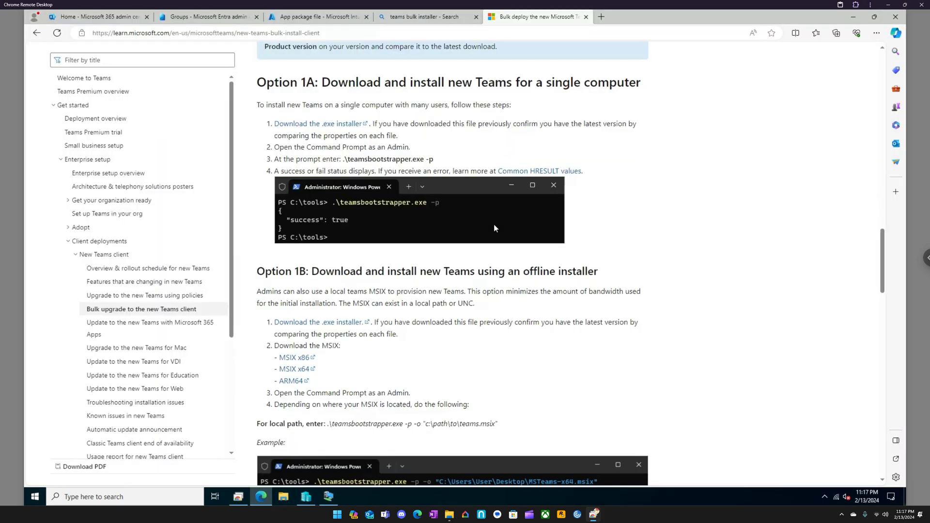
click(306, 18)
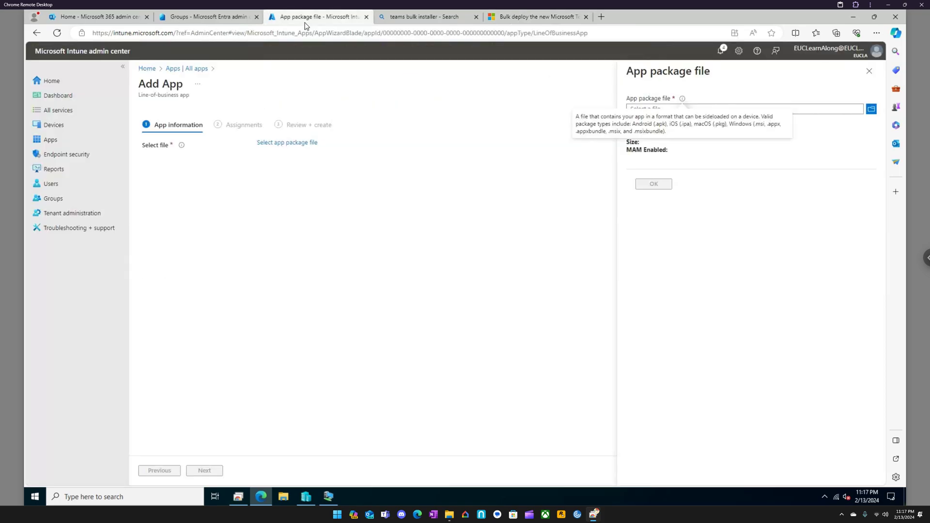
click(871, 109)
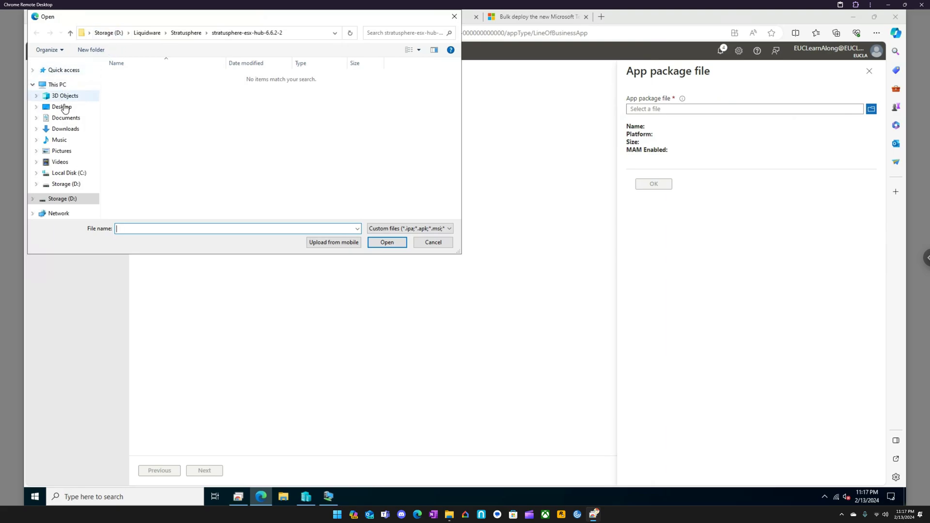
click(65, 129)
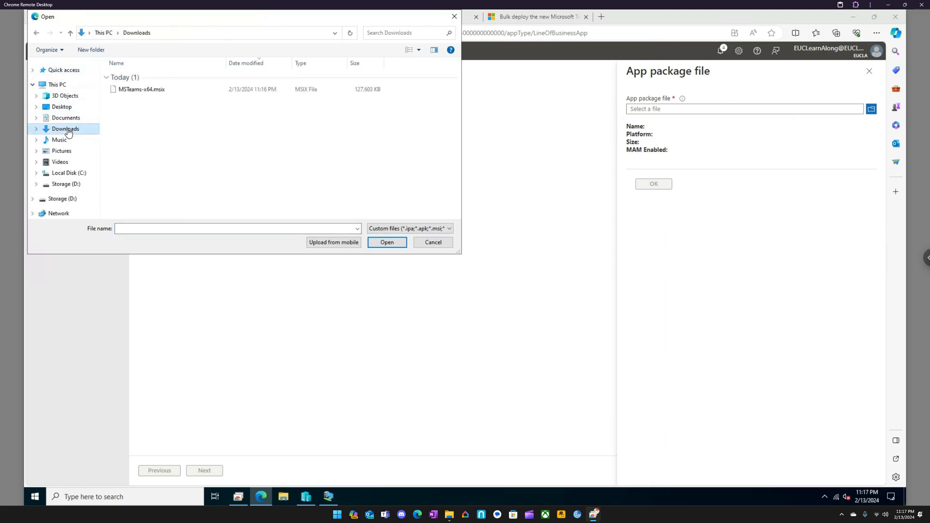
click(151, 89)
click(387, 242)
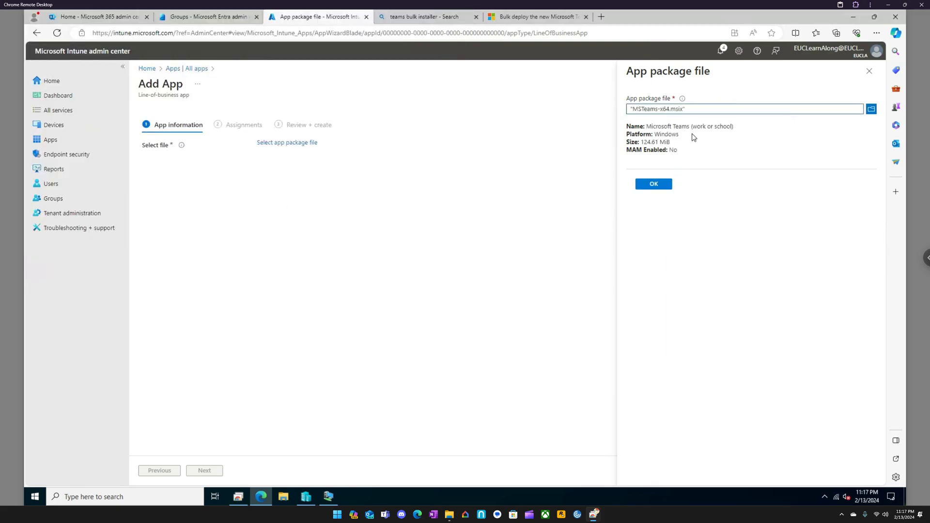
click(666, 185)
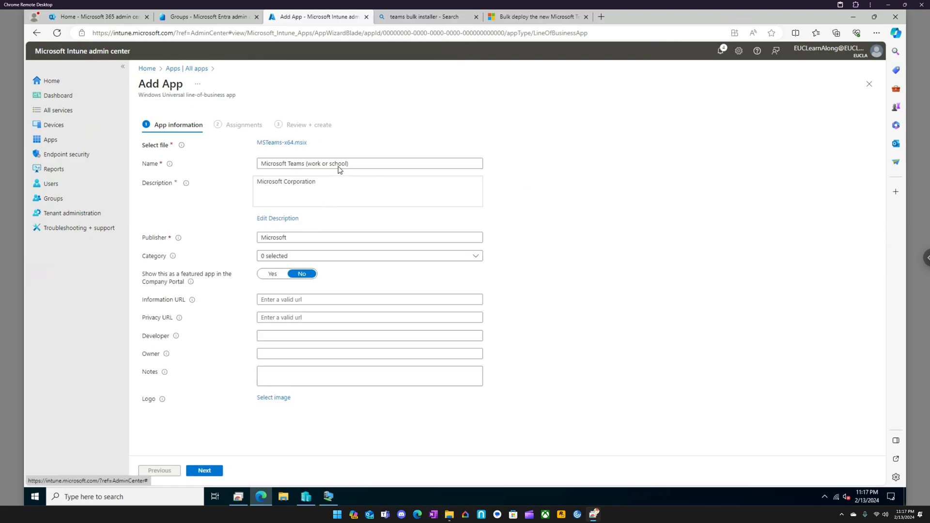
Name the app NEW Microsoft Teams (work or school), feature it in Company Portal, and assign the Business and Collaboration & Social categories.
click(262, 163)
text(NEW)
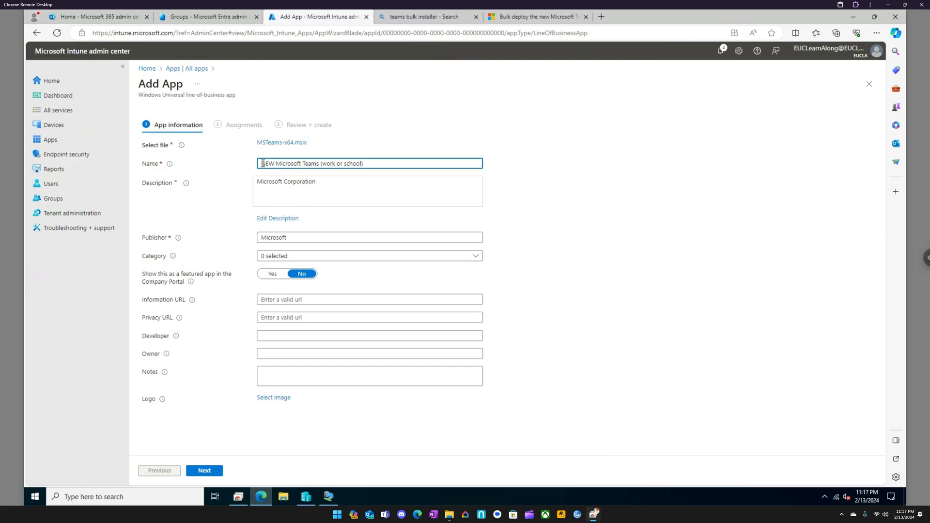
click(275, 277)
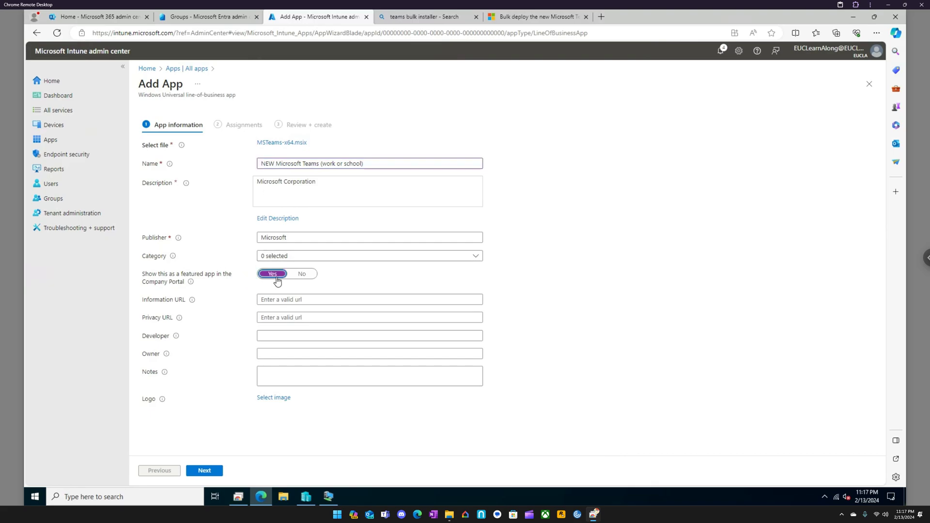
click(279, 260)
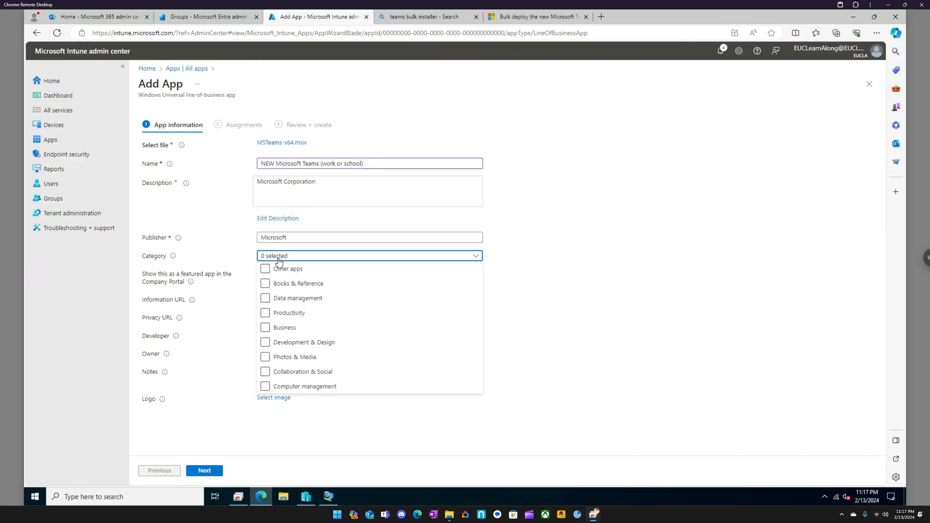
click(265, 329)
click(265, 371)
click(300, 441)
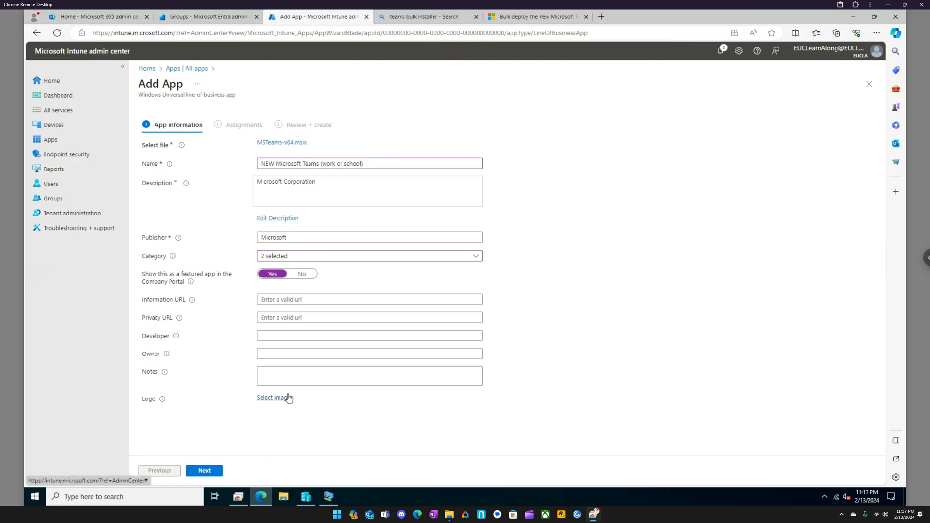
click(207, 472)
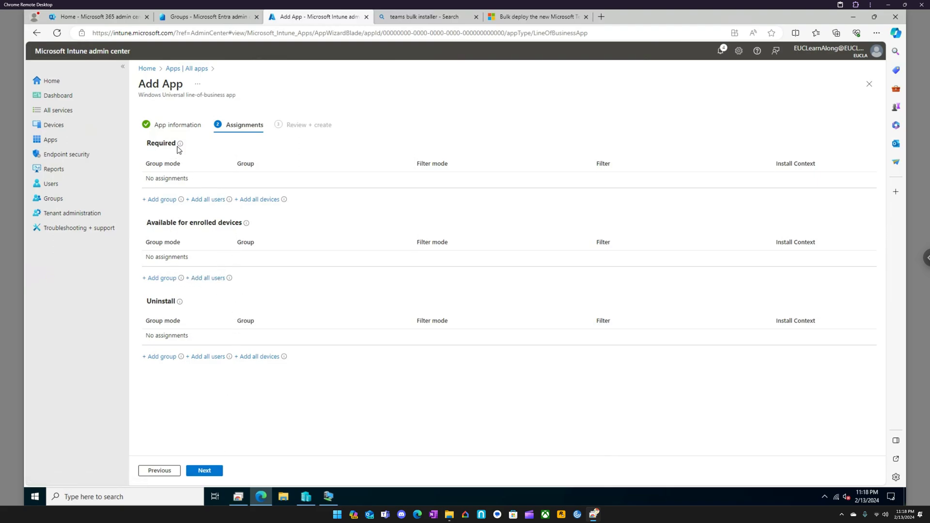
Make the app available for enrolled devices to all users, review the assignments and summary, and create the app.
click(213, 278)
click(205, 471)
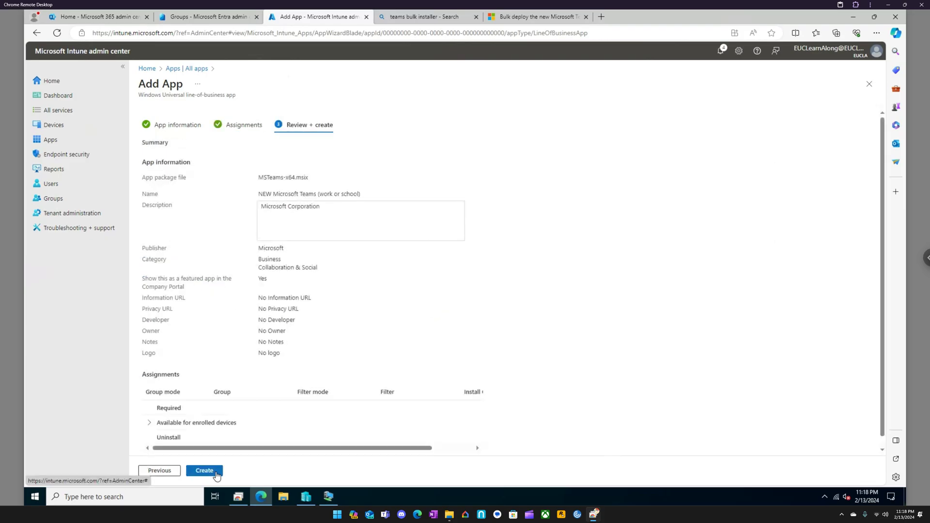
click(167, 473)
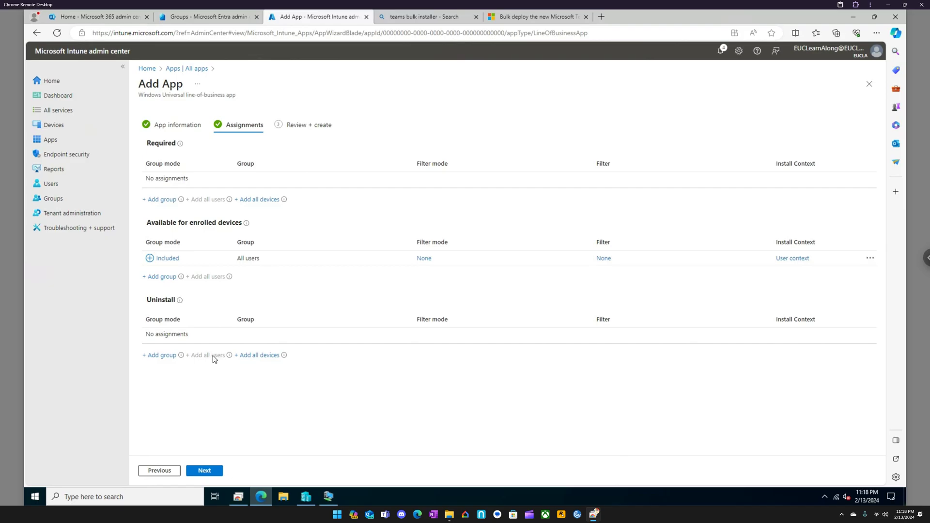
mouse_move(229, 357)
click(212, 472)
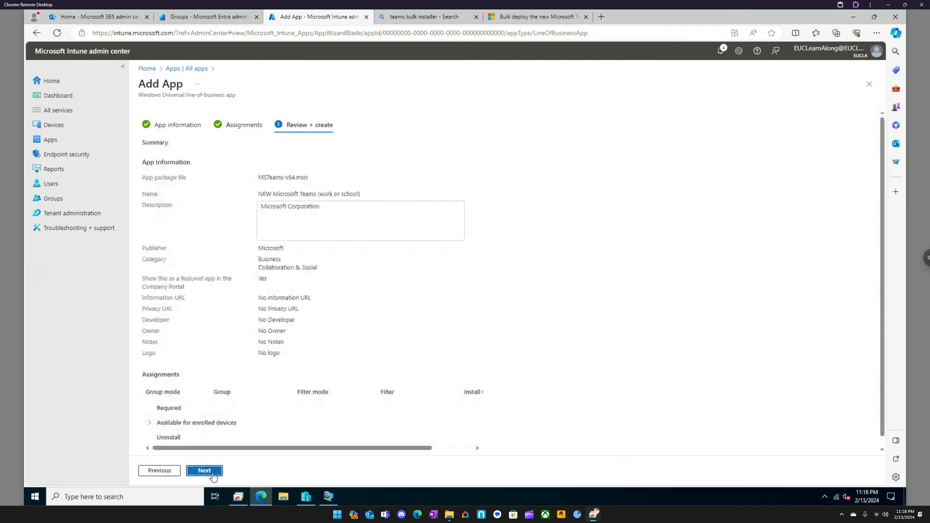
scroll(175, 420, down, 1)
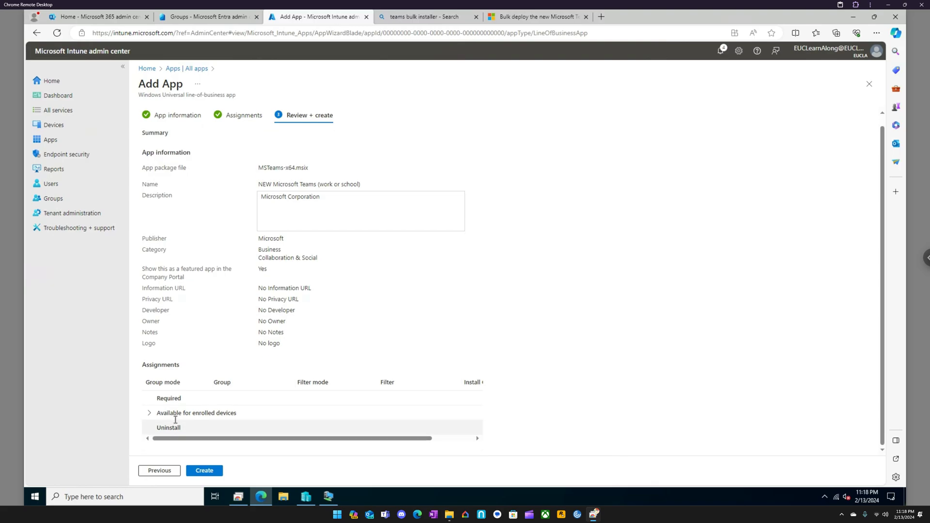
click(205, 471)
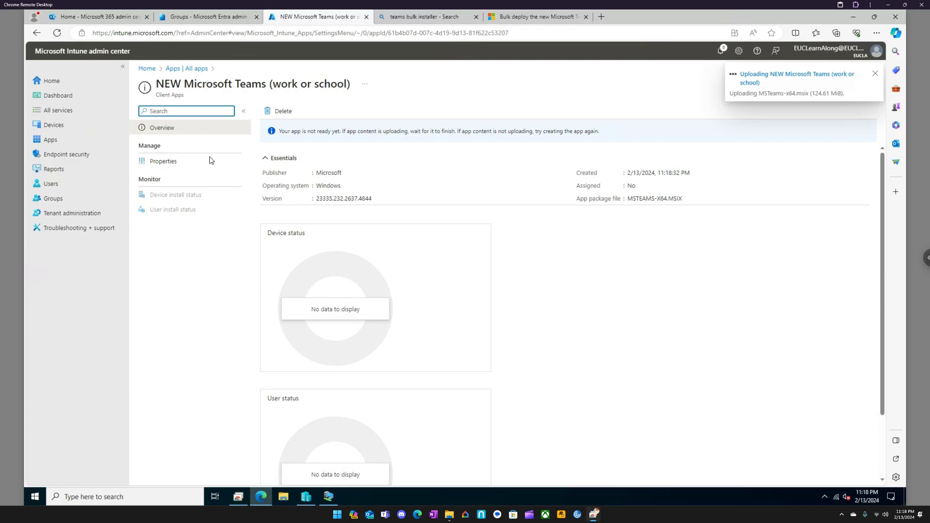
From the list of all apps, check the overview and device install status of Microsoft 365 Apps for Windows 10 and later.
click(194, 69)
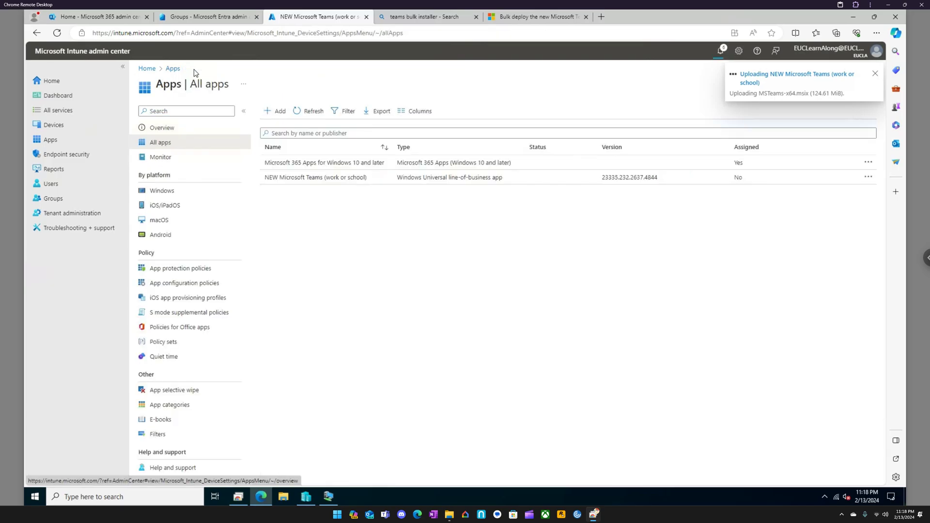
click(295, 163)
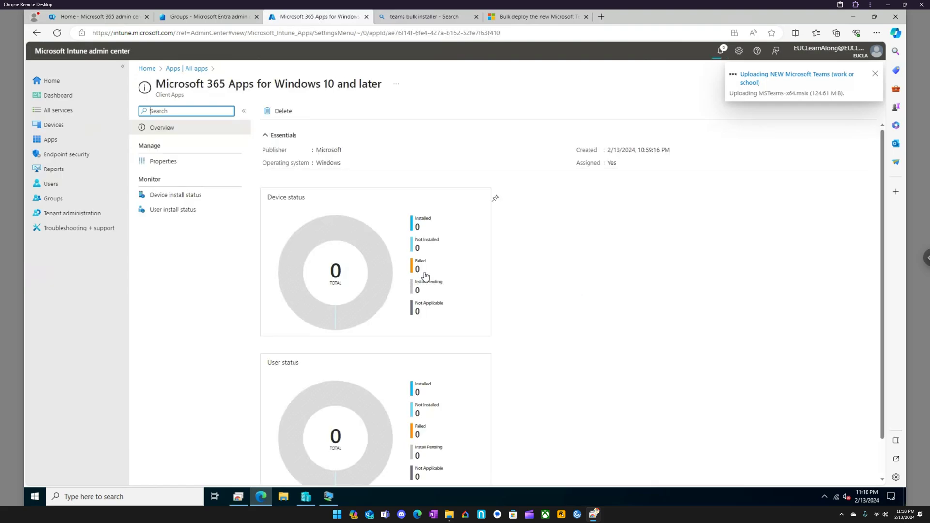
scroll(425, 276, down, 1)
scroll(425, 276, up, 1)
click(200, 201)
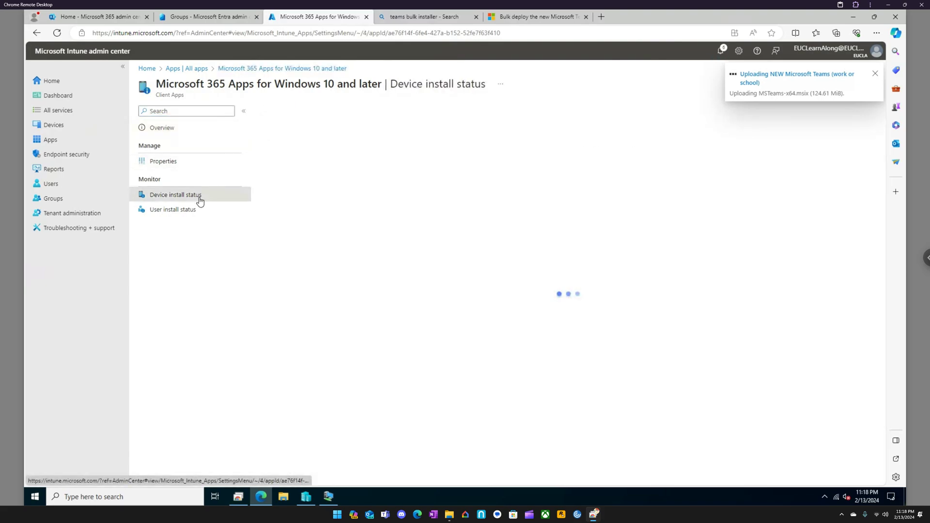
click(162, 129)
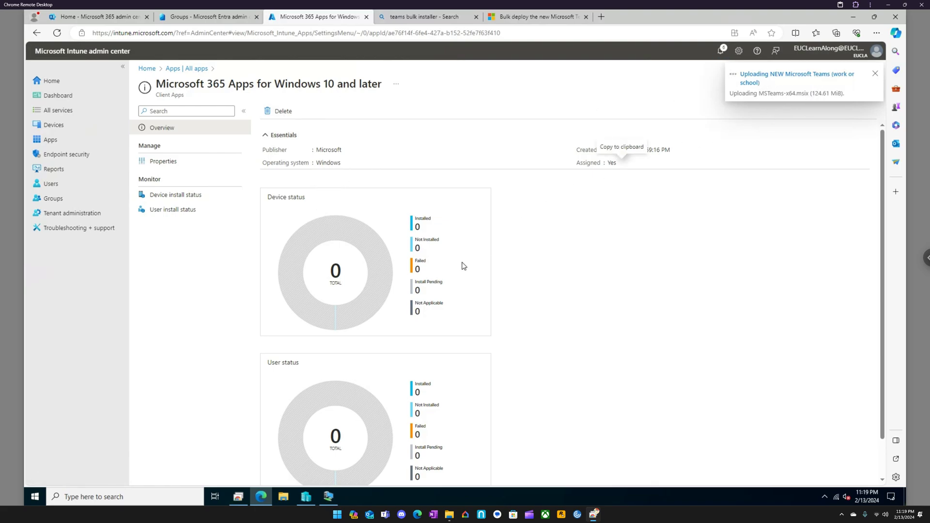
Create a security group named EUCLA with assigned membership in Intune, adding the only listed user account as its member.
mouse_move(334, 500)
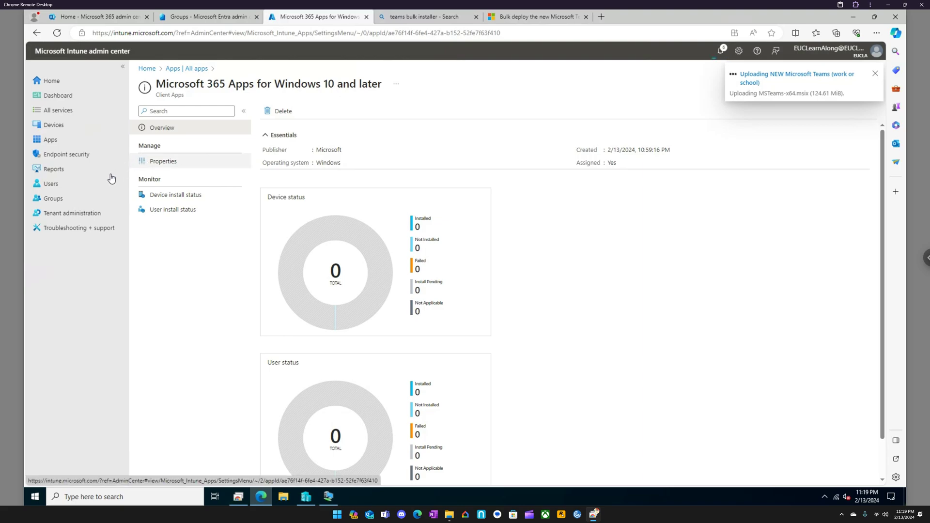
click(57, 202)
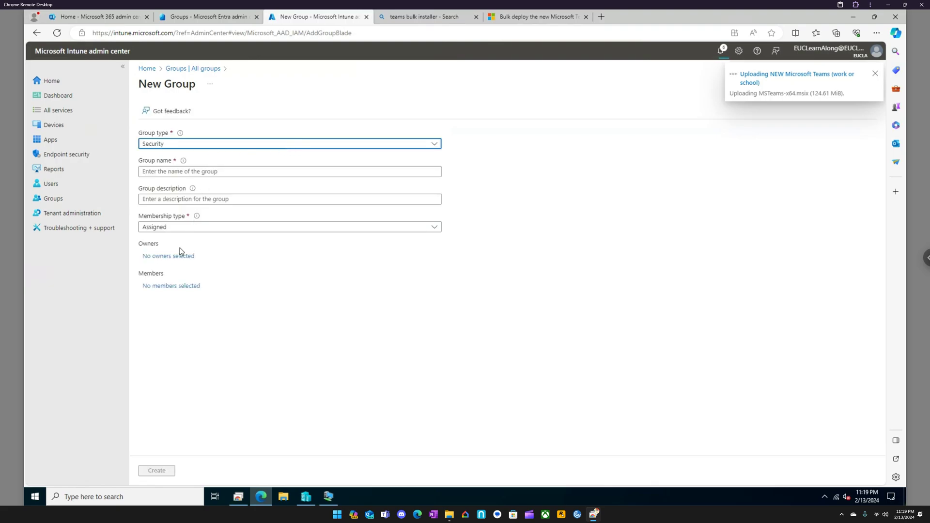
click(179, 287)
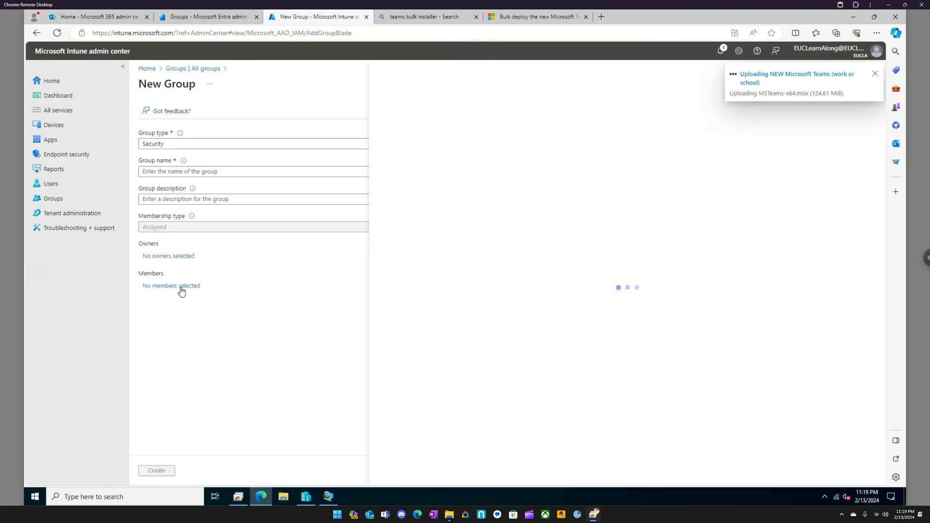
click(173, 172)
click(406, 172)
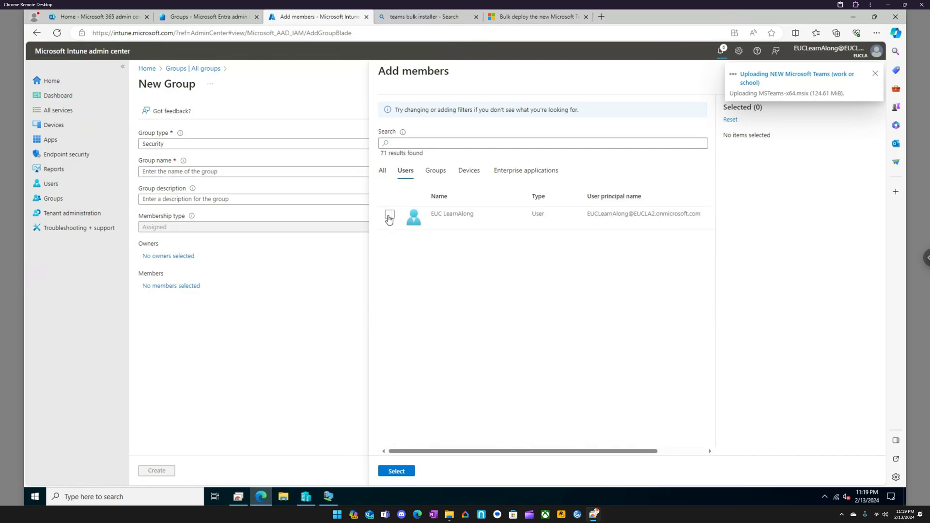
click(389, 214)
click(402, 469)
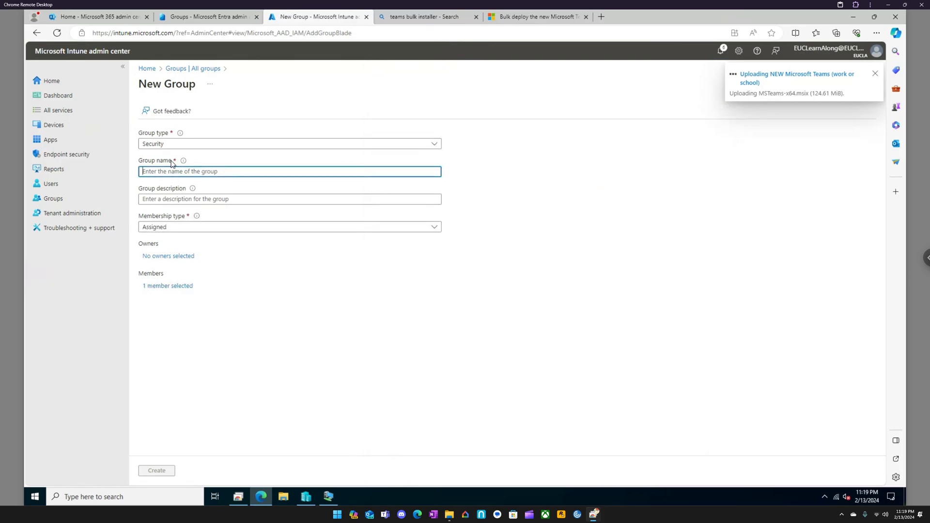
text(EUCLA)
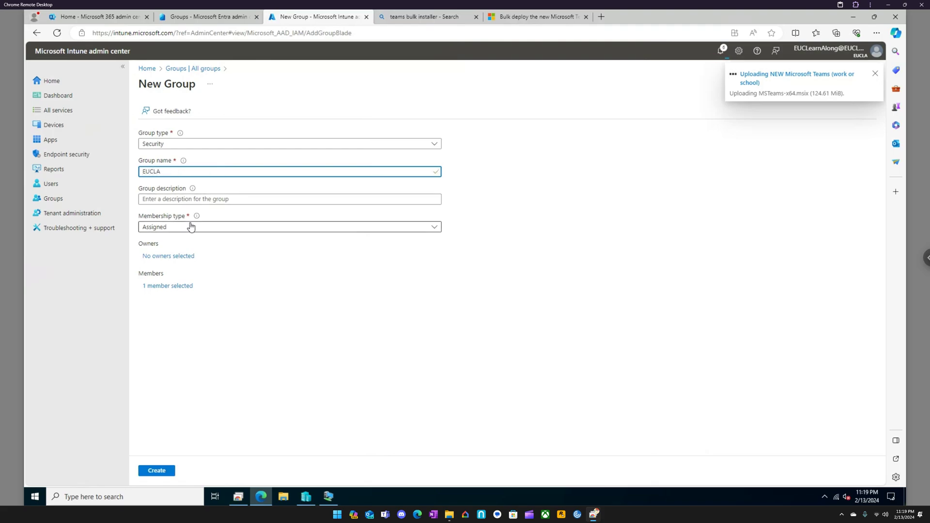
click(168, 472)
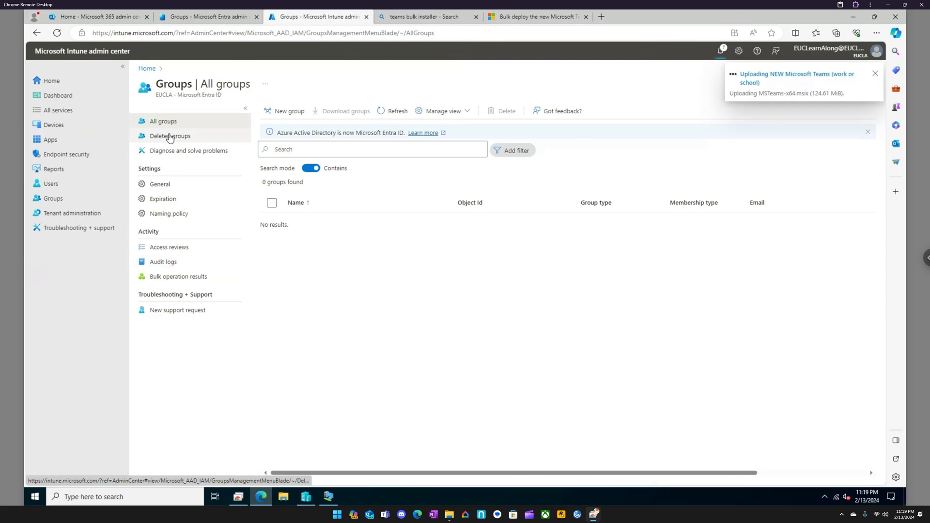
Check that the EUCLA group is listed under all groups in both Intune and Microsoft Entra, and return to Intune.
click(170, 137)
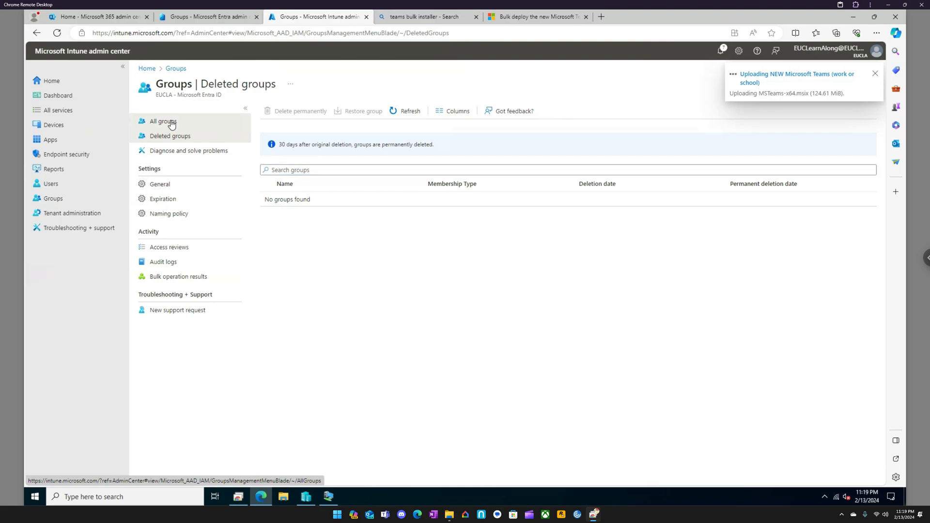
click(172, 122)
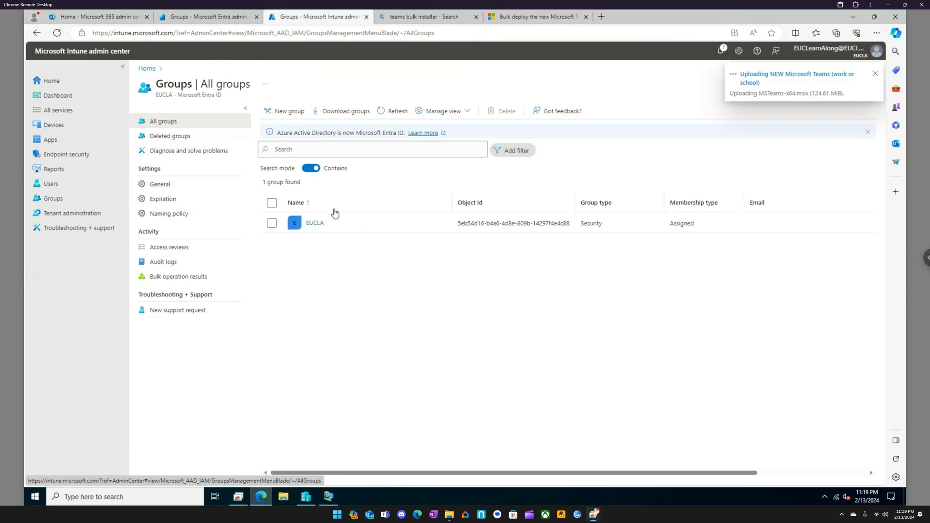
click(227, 18)
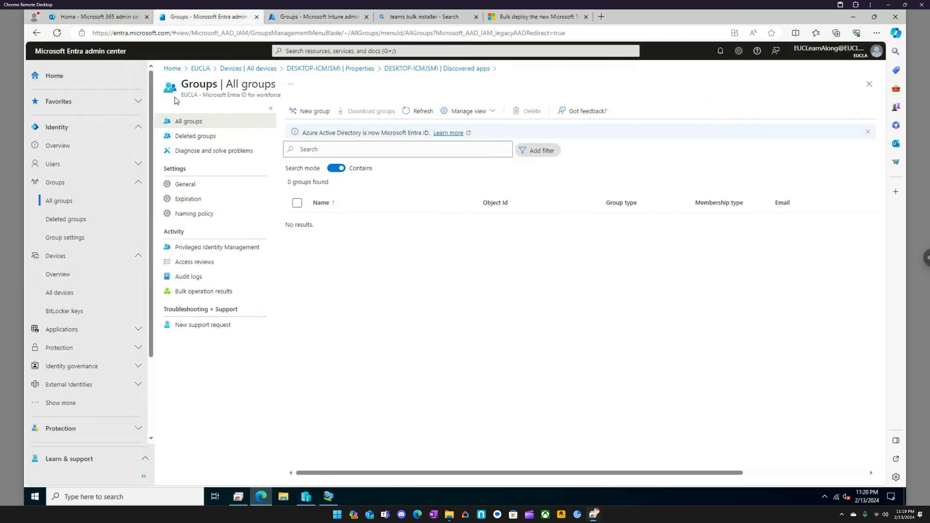
click(189, 137)
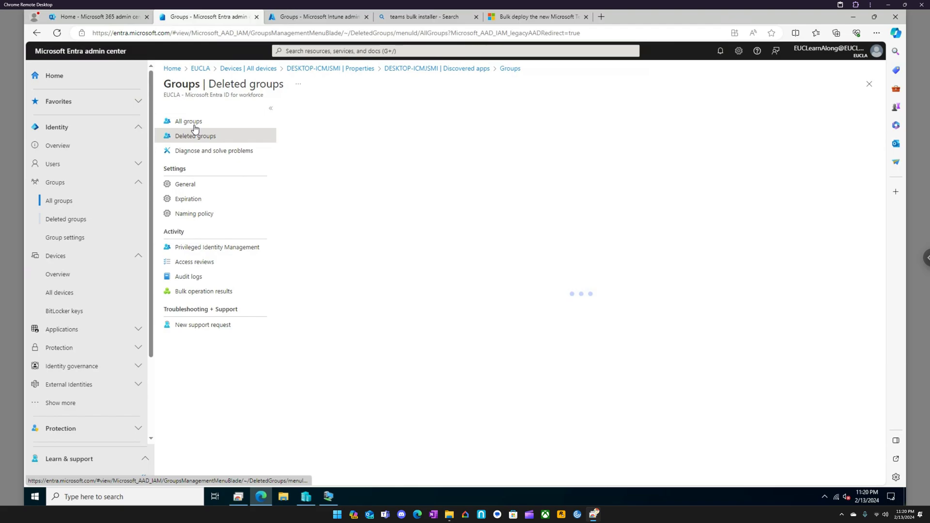
click(194, 124)
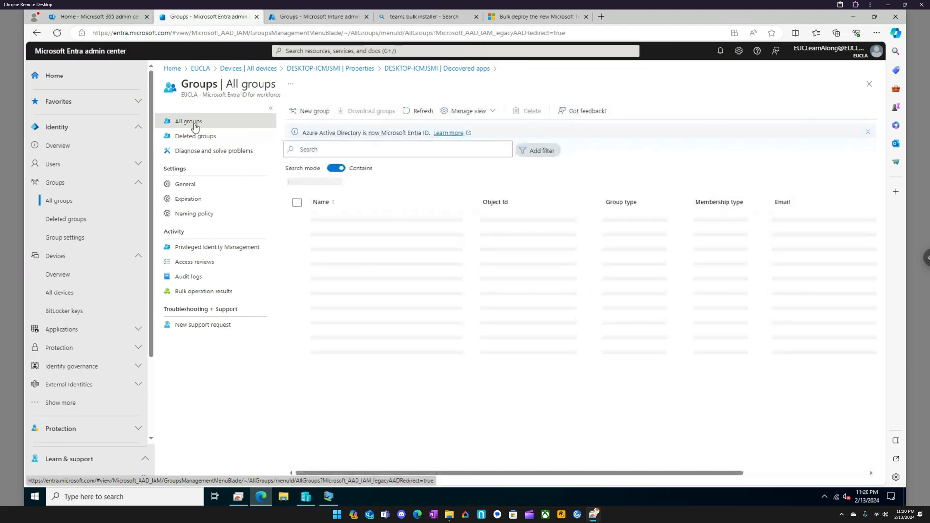
click(314, 17)
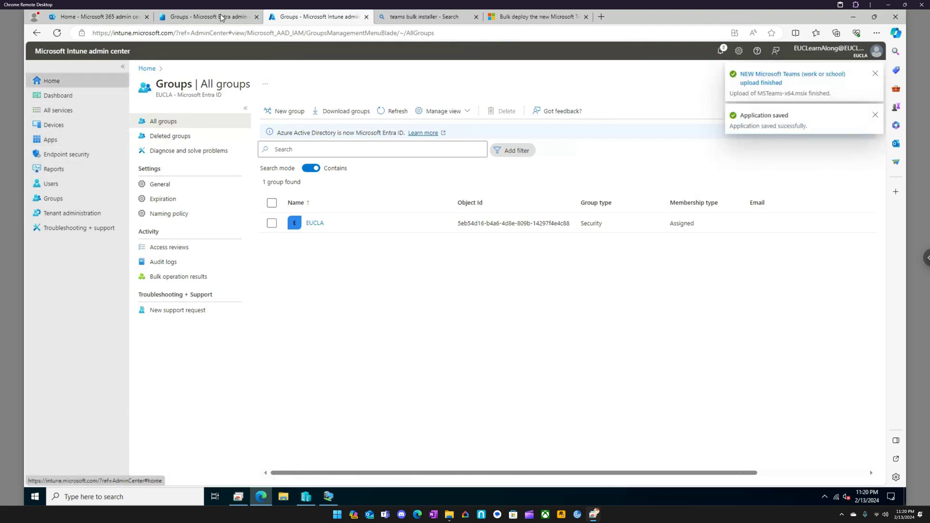
Close the Entra, Microsoft 365 admin center, Teams bulk installer search and bulk deployment pages, keeping only Intune open.
click(257, 17)
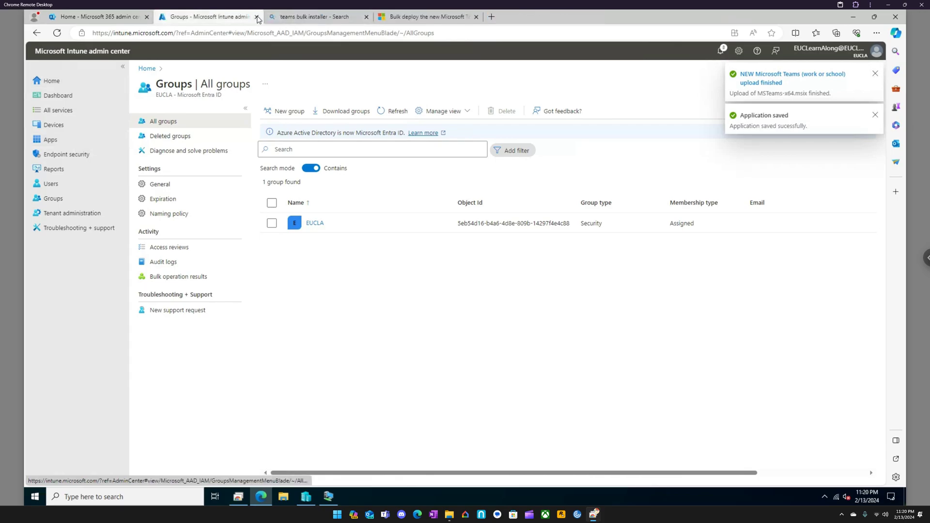
click(147, 18)
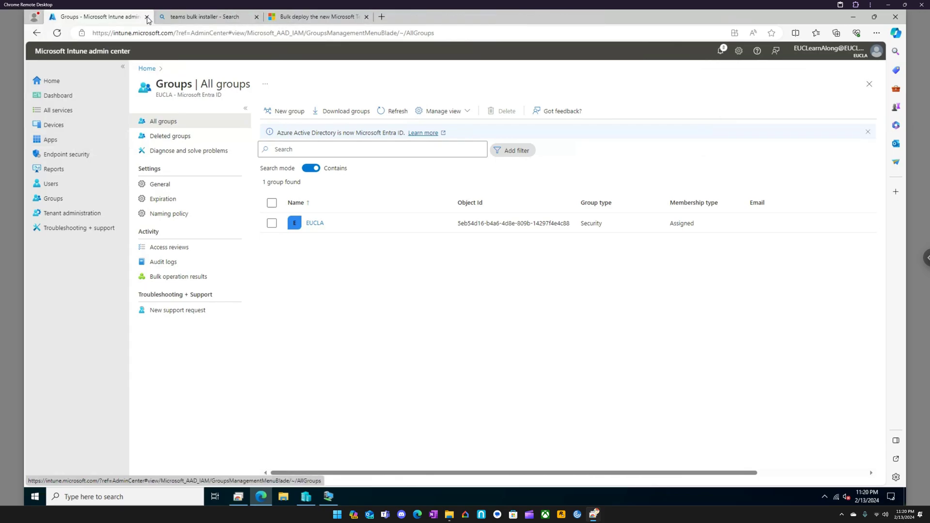
click(256, 17)
click(256, 16)
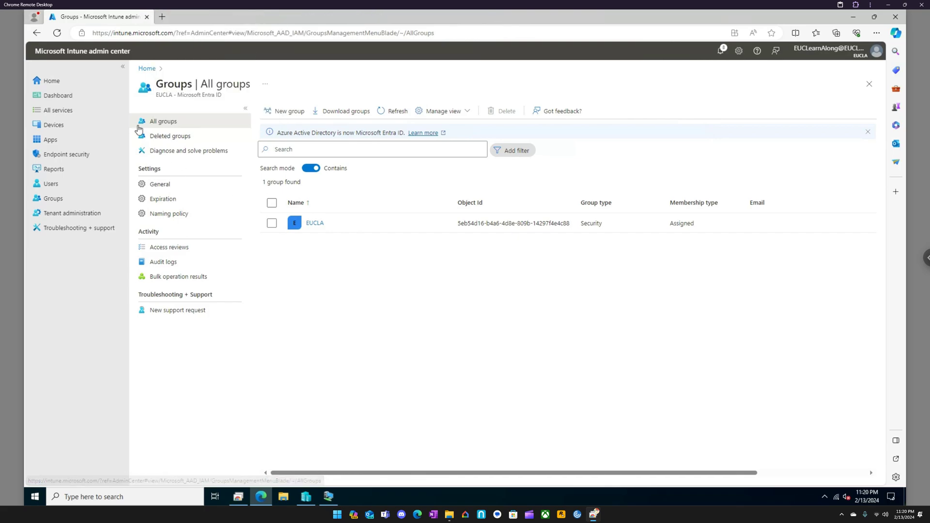
Review the Intune apps overview and app install status for failures, and look over the list of all apps.
click(57, 141)
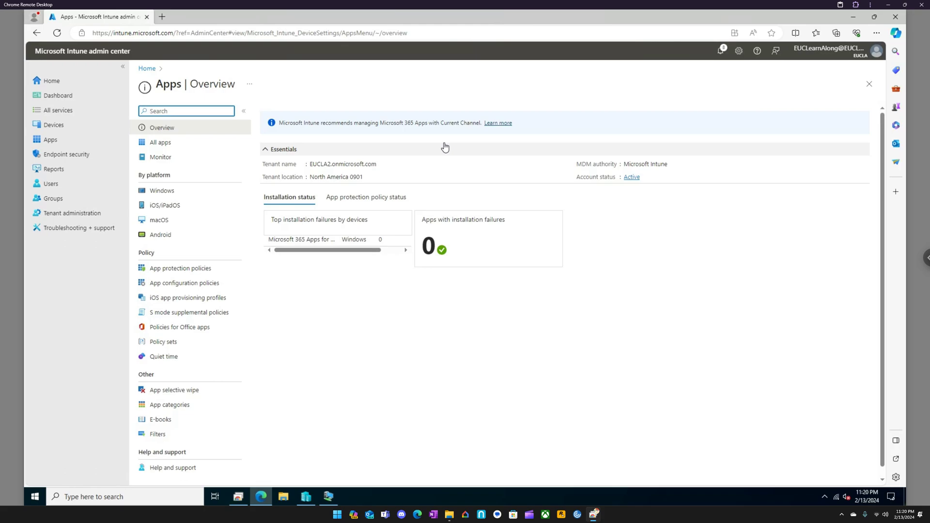
scroll(445, 256, down, 1)
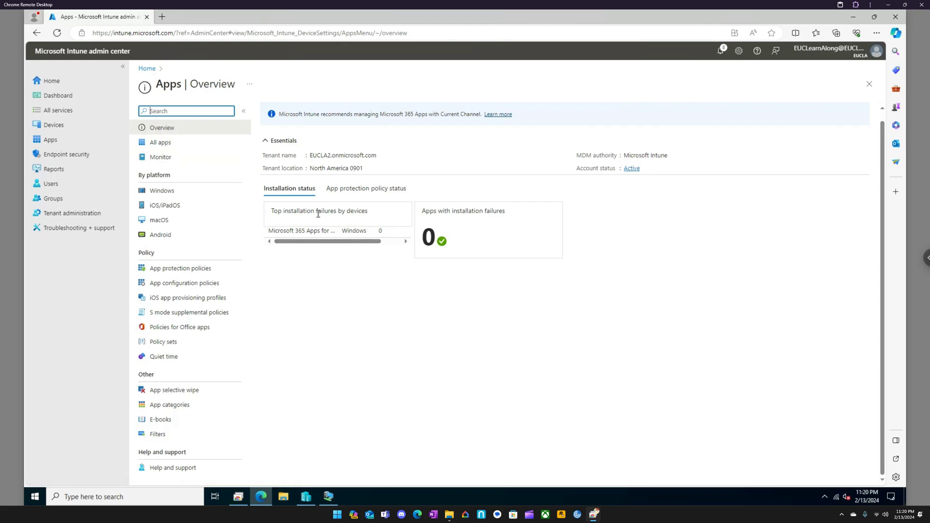
drag(359, 242, 399, 248)
drag(324, 244, 304, 243)
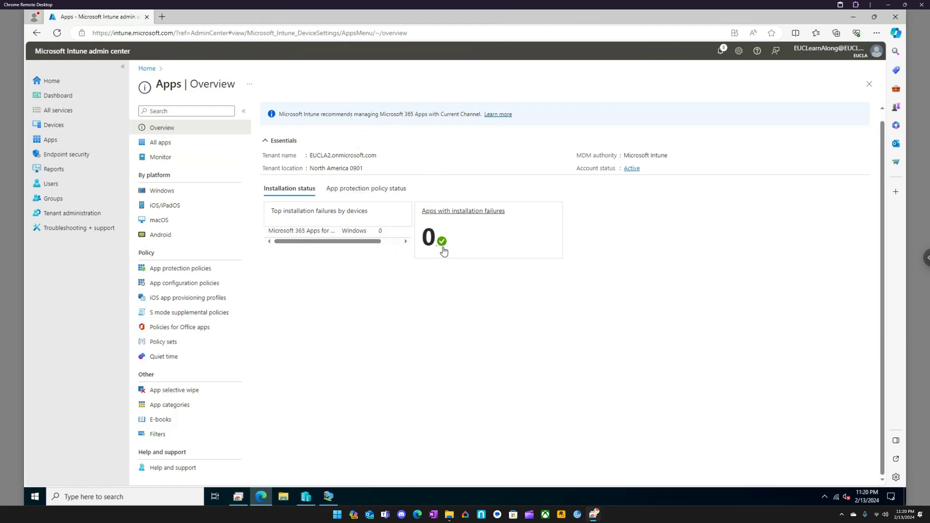
click(445, 216)
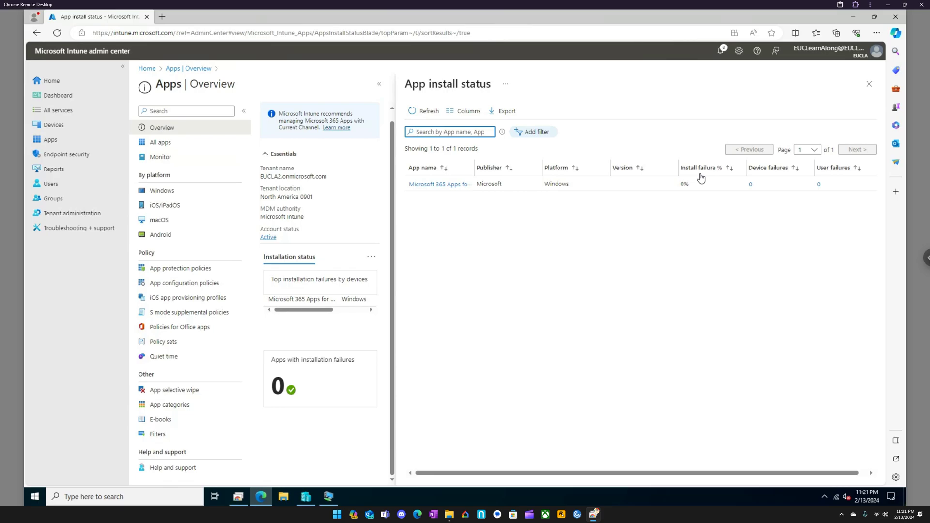
click(165, 145)
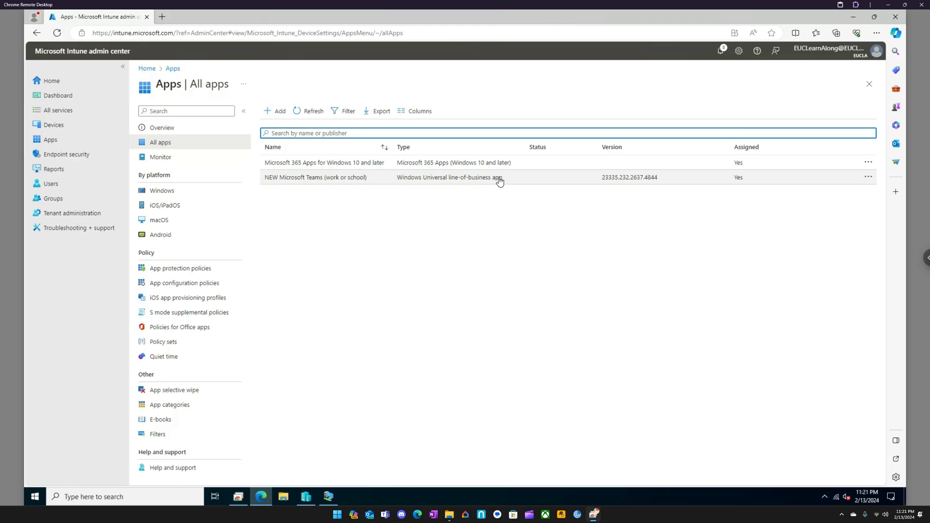
Look for the new Teams app in Company Portal's app list and home page on the EP2 virtual machine, and return to Intune.
click(330, 500)
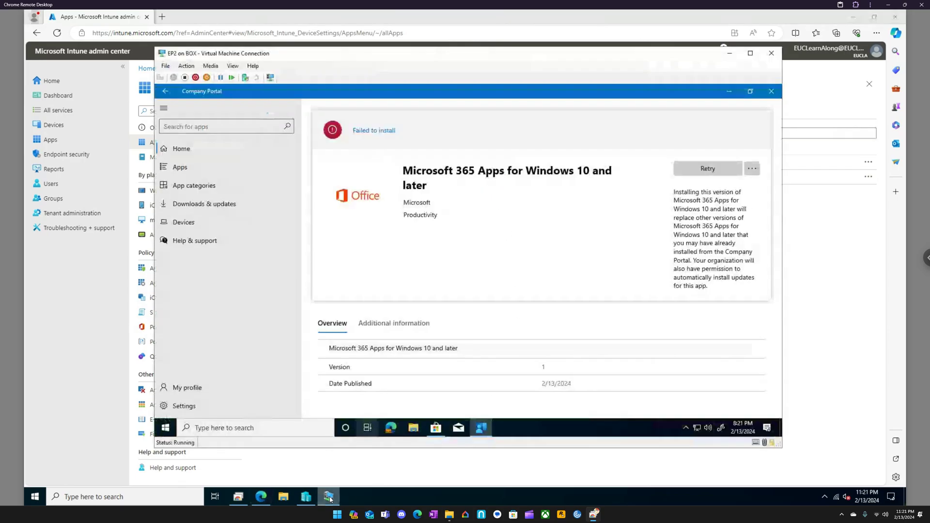
click(193, 166)
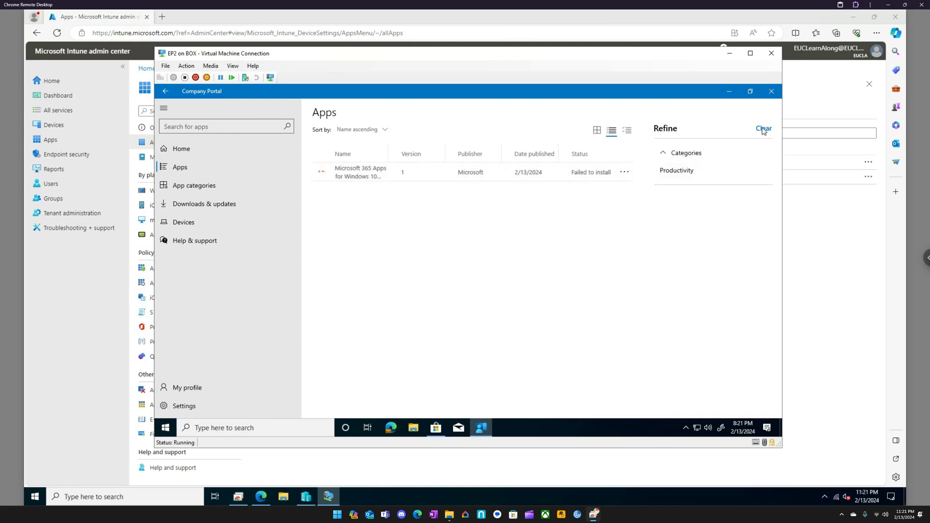
click(692, 155)
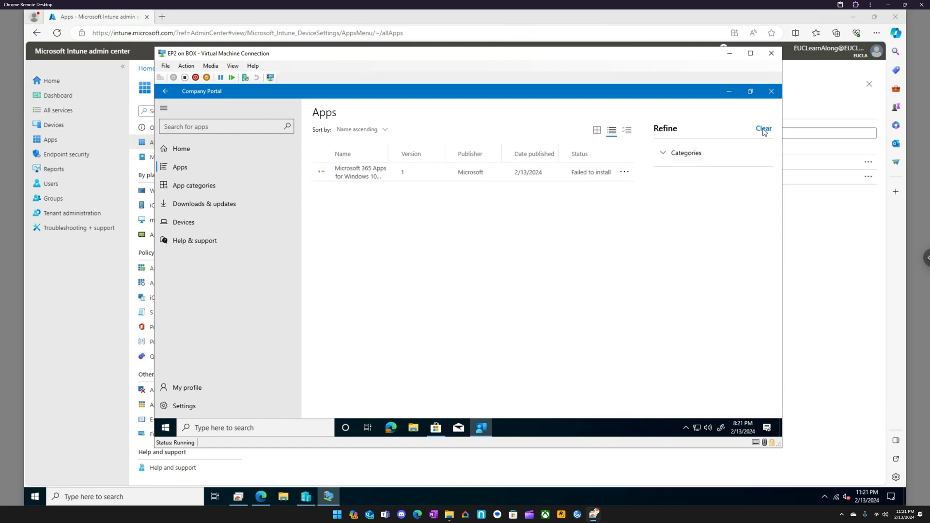
click(192, 146)
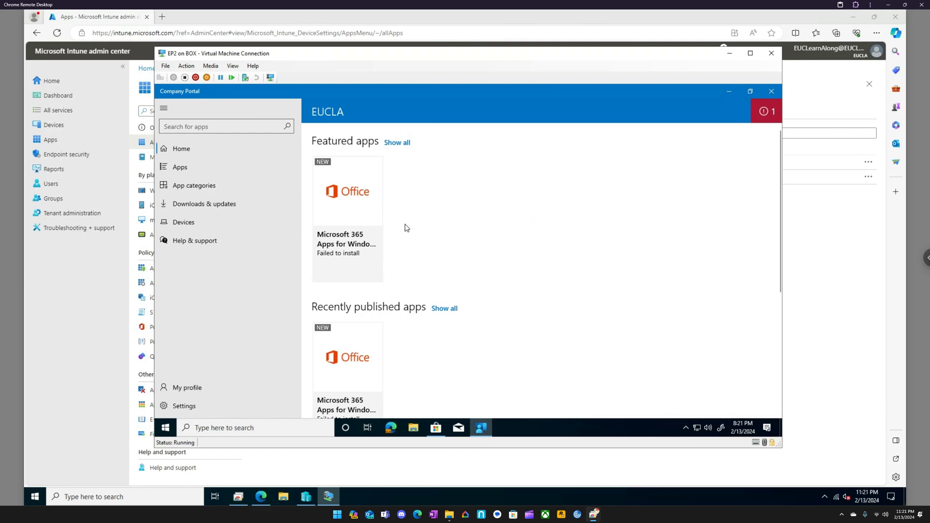
click(36, 270)
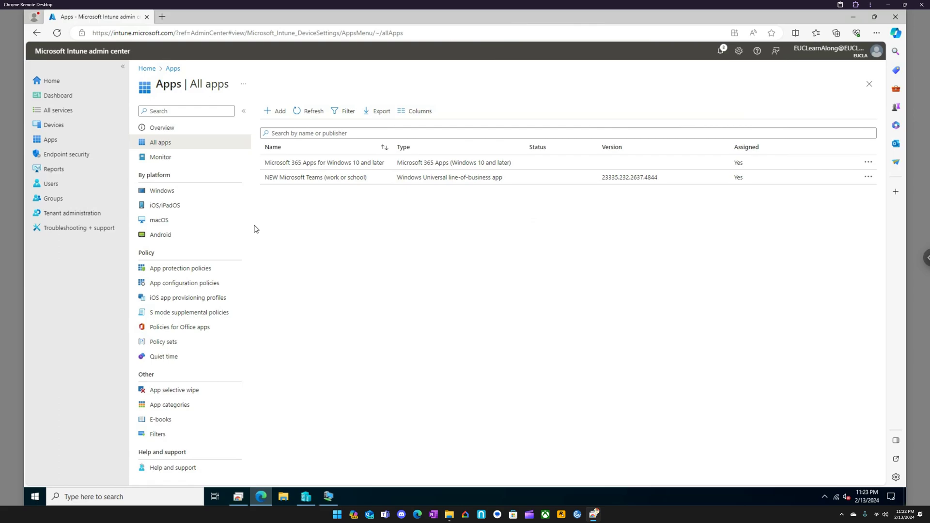
Start a policy configuration for Office apps named Test that applies to all users, and proceed to its policy settings.
click(185, 332)
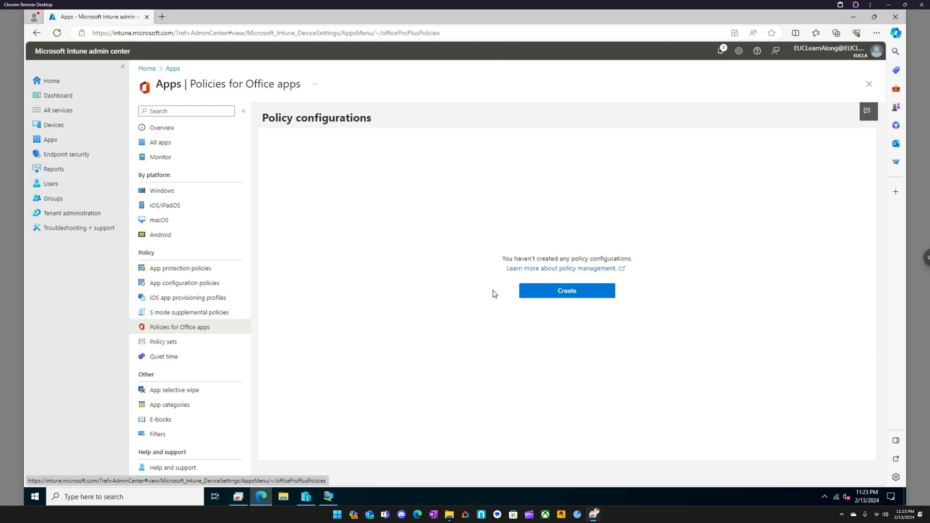
click(570, 292)
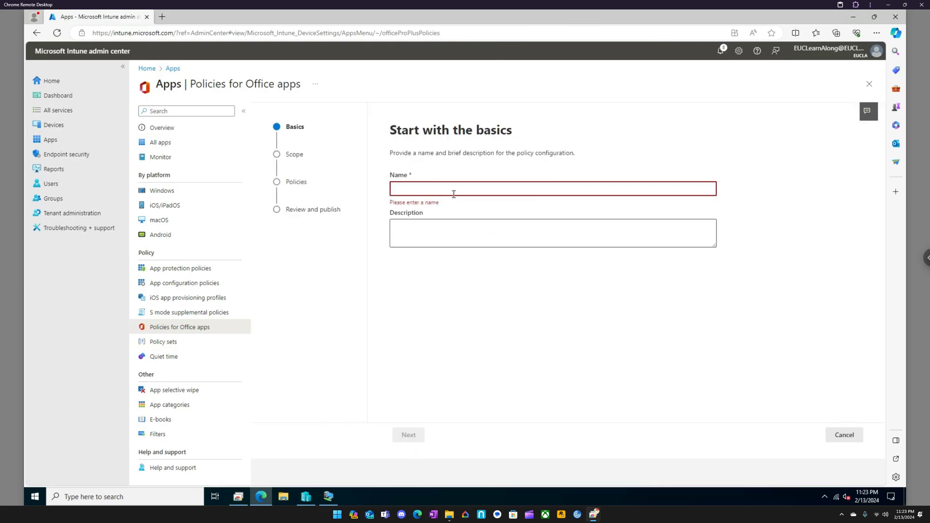
text(P)
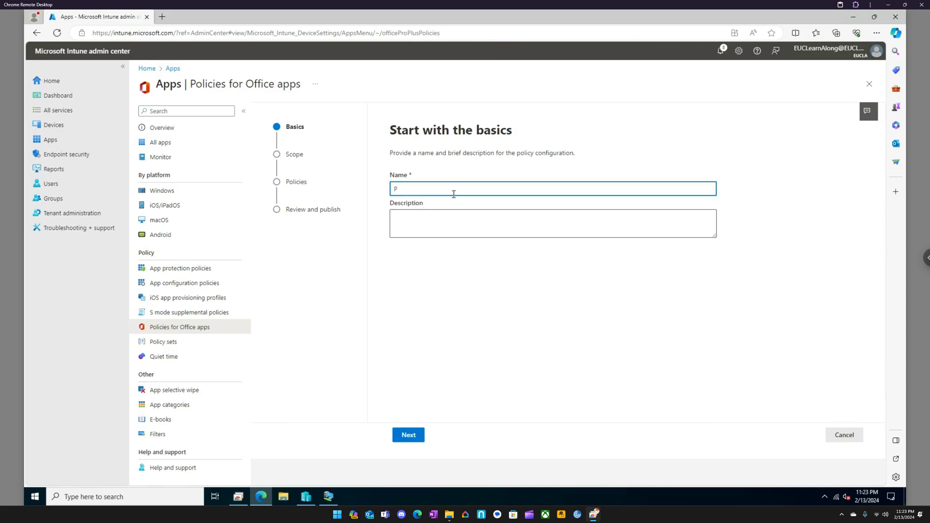
key(BackSpace)
text(Test)
click(409, 435)
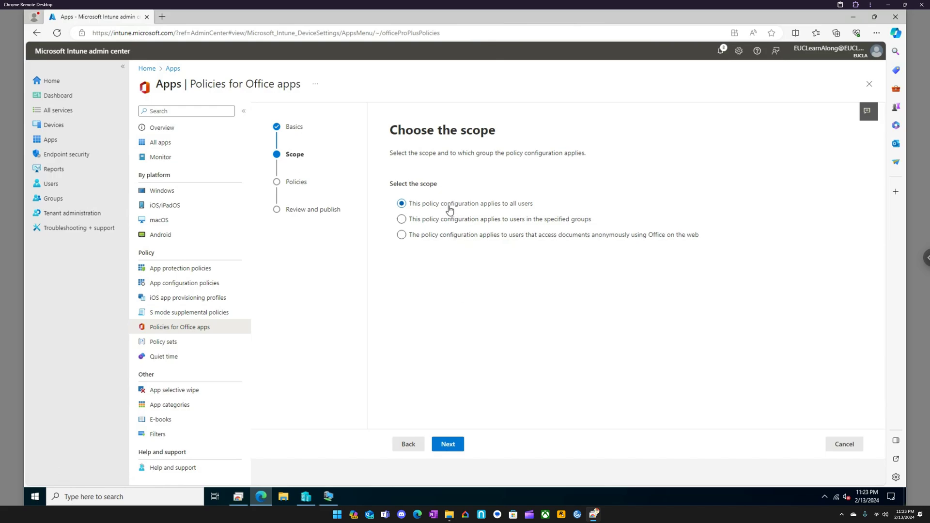
click(447, 444)
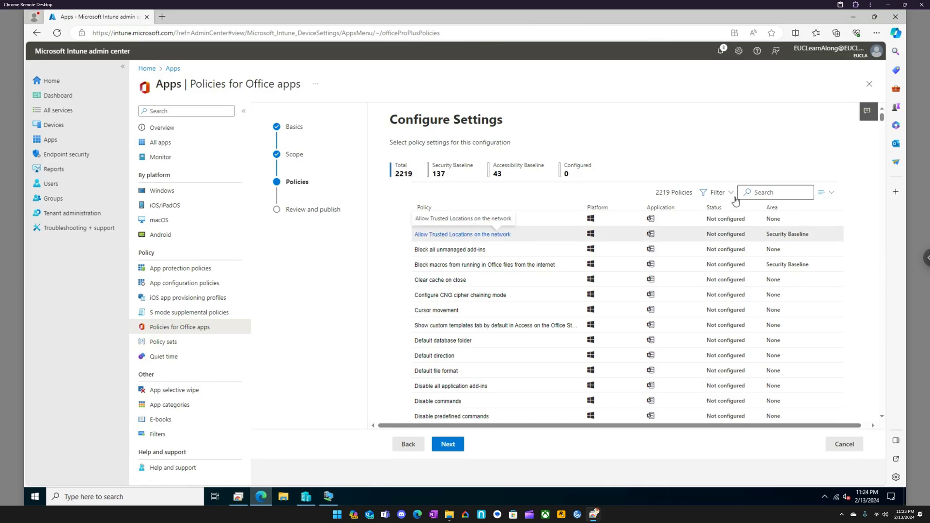
Search the Office policy settings for "shared" and for "outlook", and look through the matching policies.
click(769, 192)
text(shared)
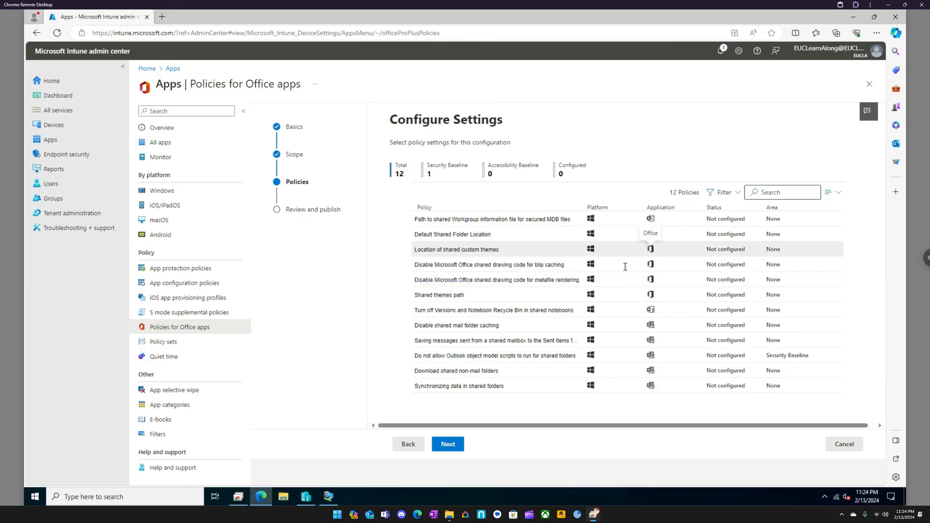
click(765, 193)
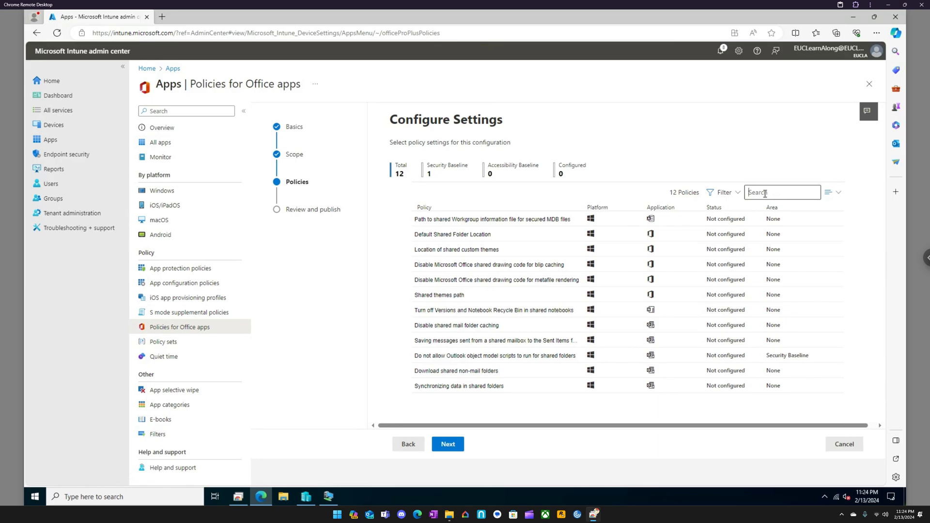
text(outlook)
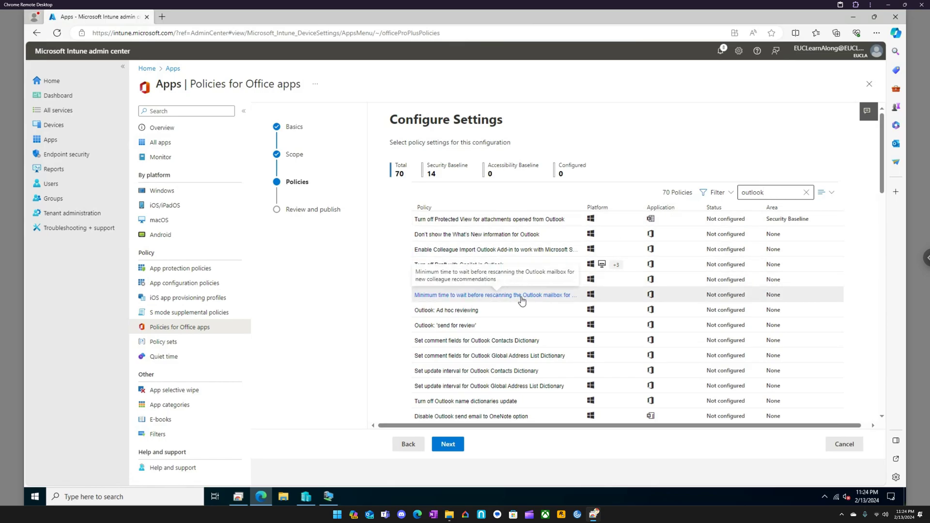
scroll(511, 298, down, 1)
scroll(502, 358, down, 1)
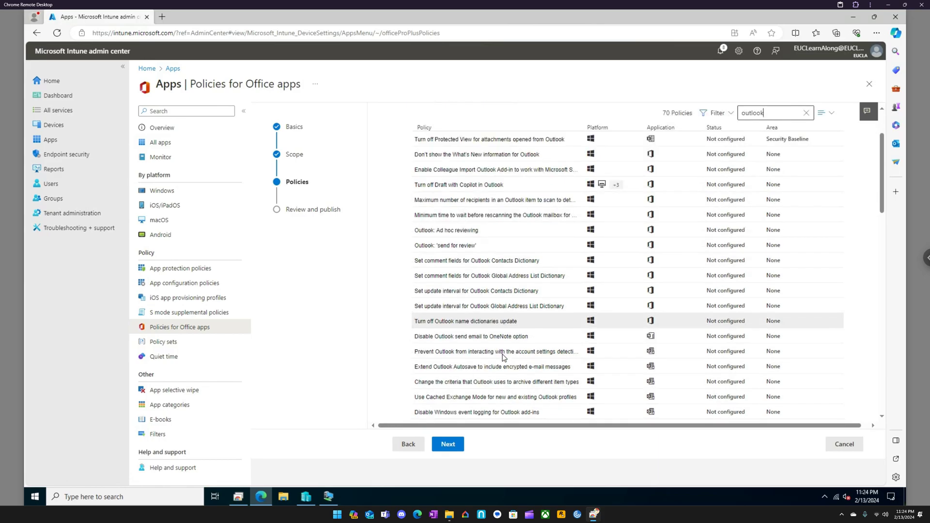
scroll(502, 357, down, 2)
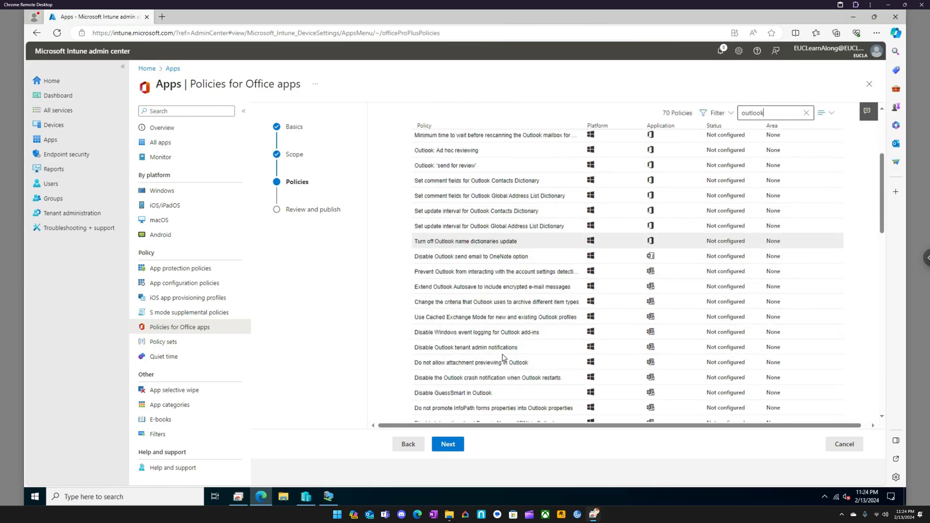
scroll(502, 357, down, 2)
scroll(502, 357, down, 6)
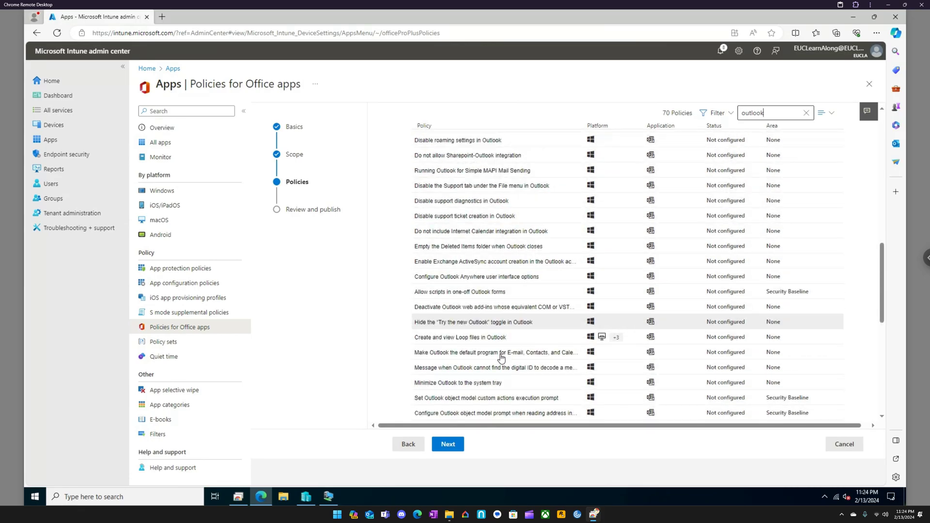
scroll(501, 358, down, 5)
scroll(501, 359, down, 3)
scroll(501, 358, up, 6)
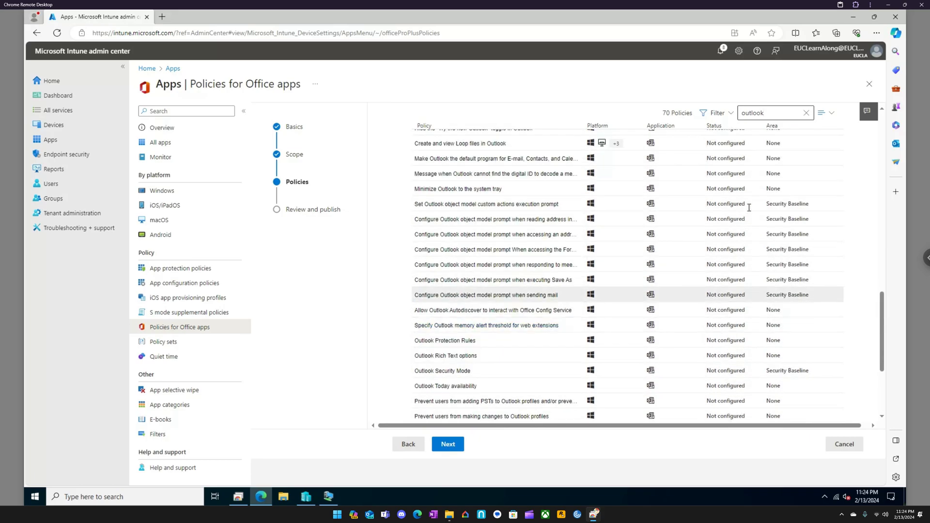
Search the Office policy settings for "exchange" and look through the matching policies.
drag(767, 110, 743, 111)
key(BackSpace)
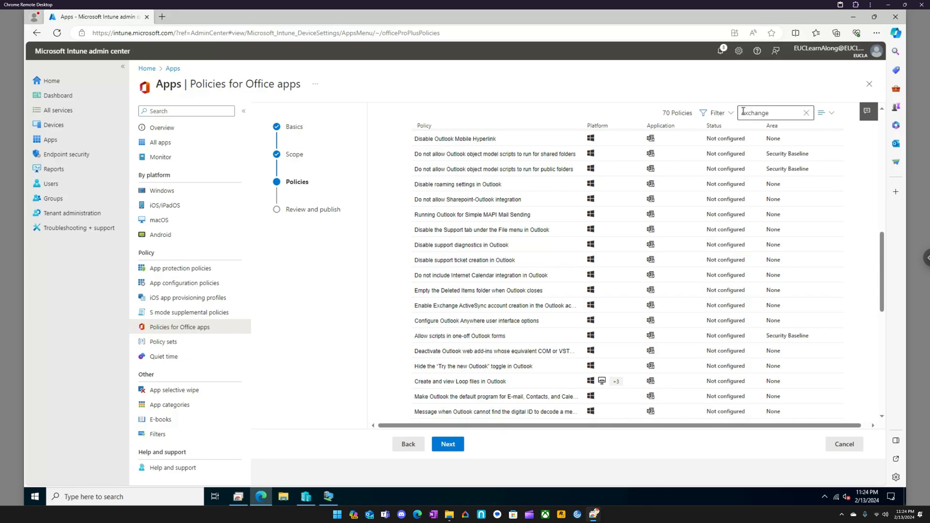
scroll(542, 151, up, 2)
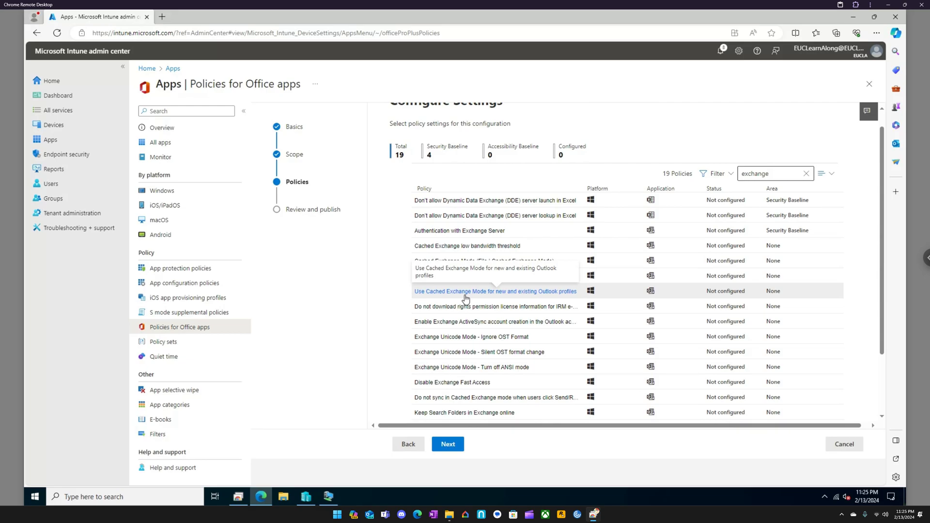
scroll(465, 298, down, 1)
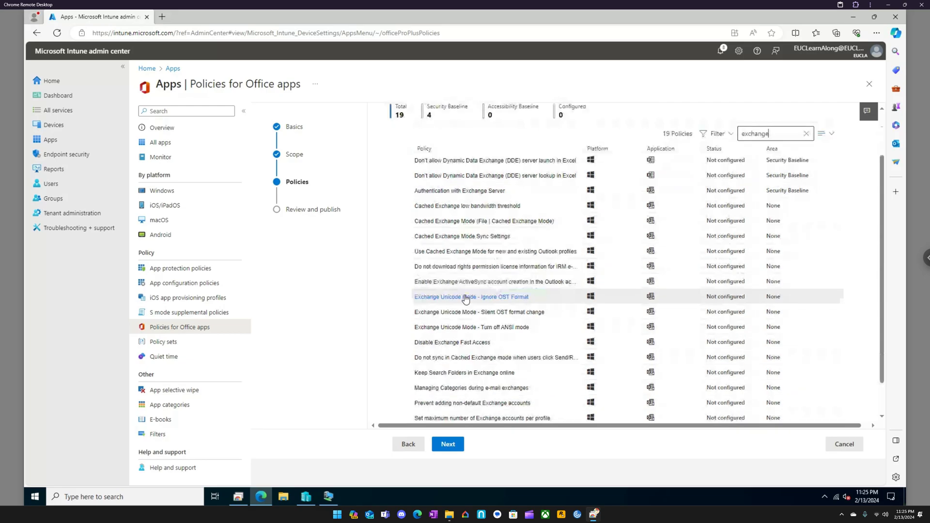
scroll(465, 297, down, 1)
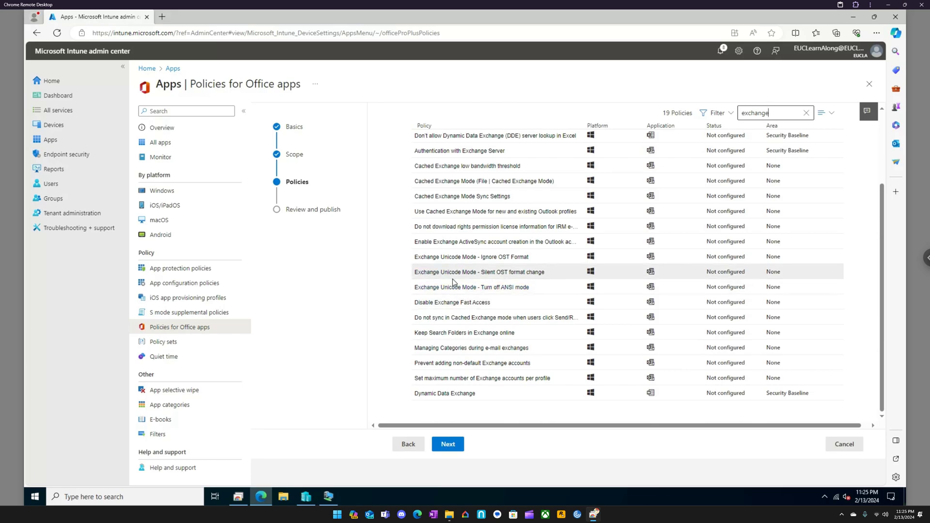
scroll(453, 279, up, 1)
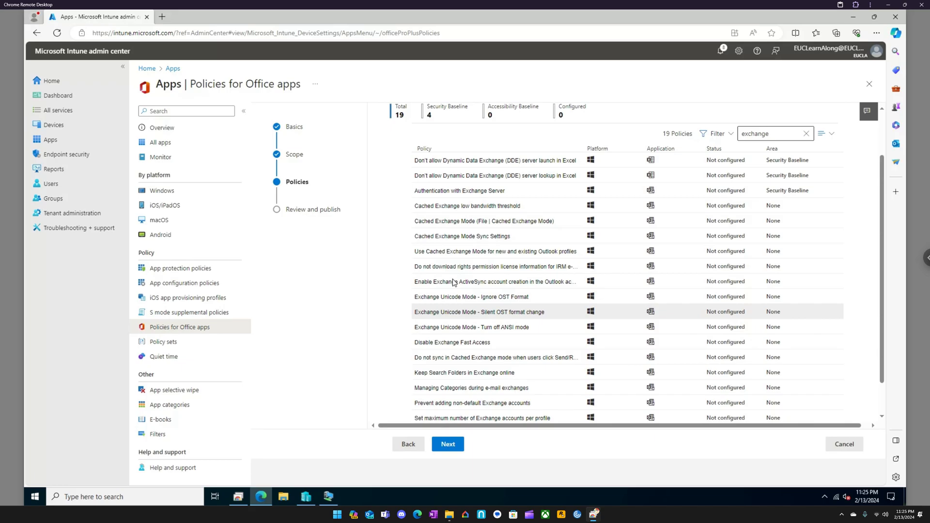
scroll(453, 282, up, 2)
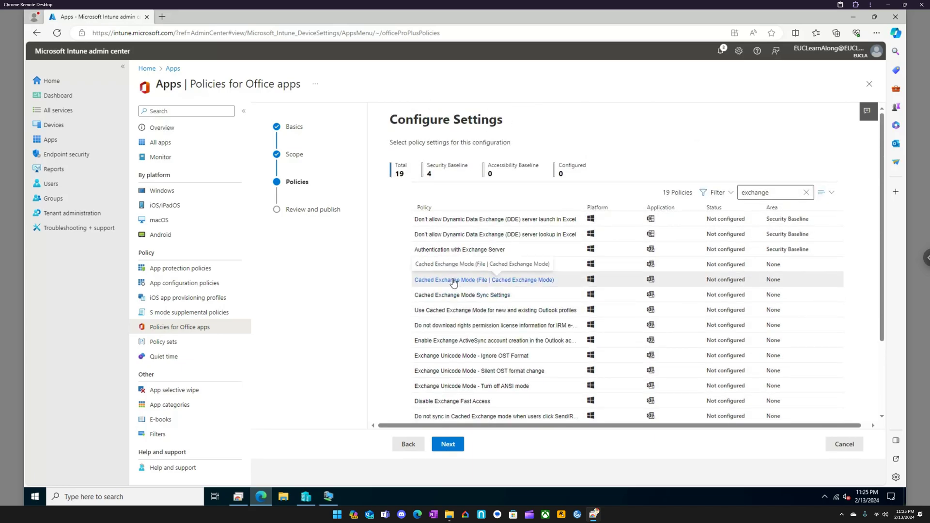
Search the Office policy settings for "onedrive".
double_click(754, 193)
key(BackSpace)
text(onedrive)
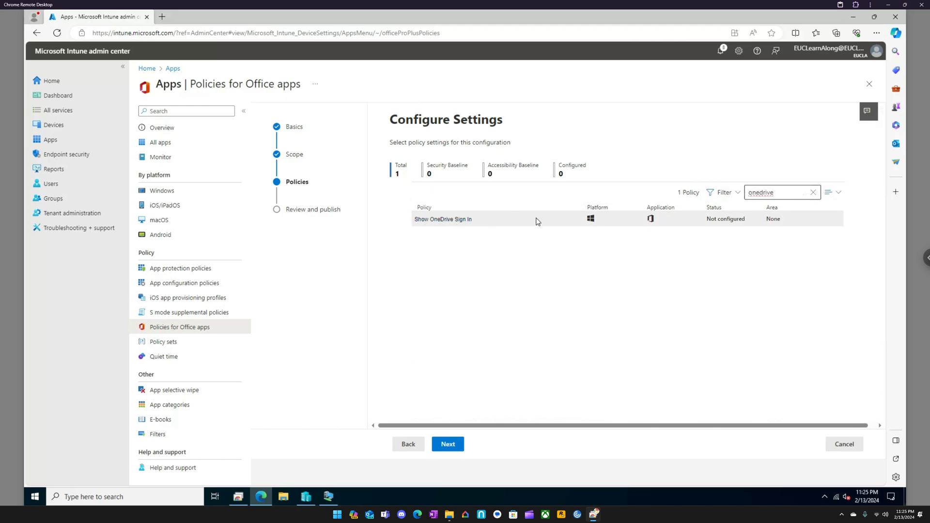
Clear the policy search, browse the full list of Office policy settings, and leave the policy configuration without publishing it.
double_click(761, 193)
key(BackSpace)
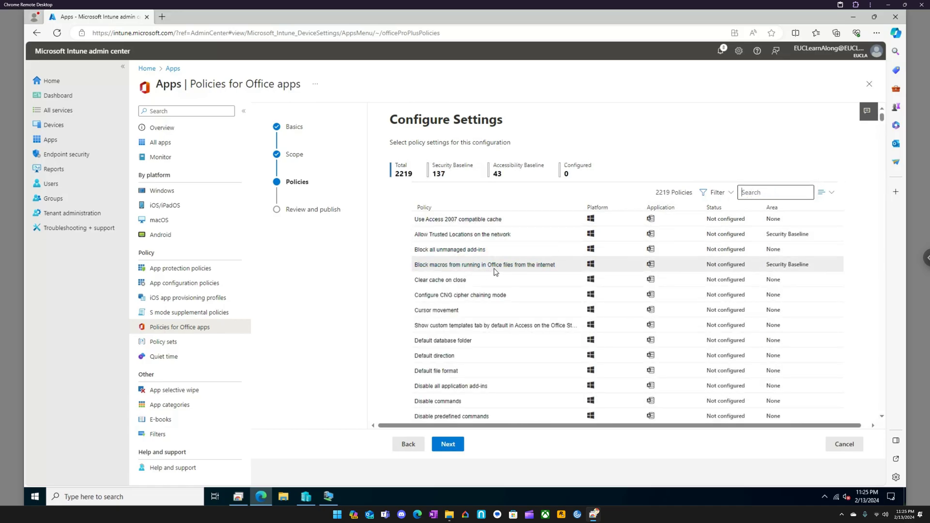
scroll(478, 319, down, 15)
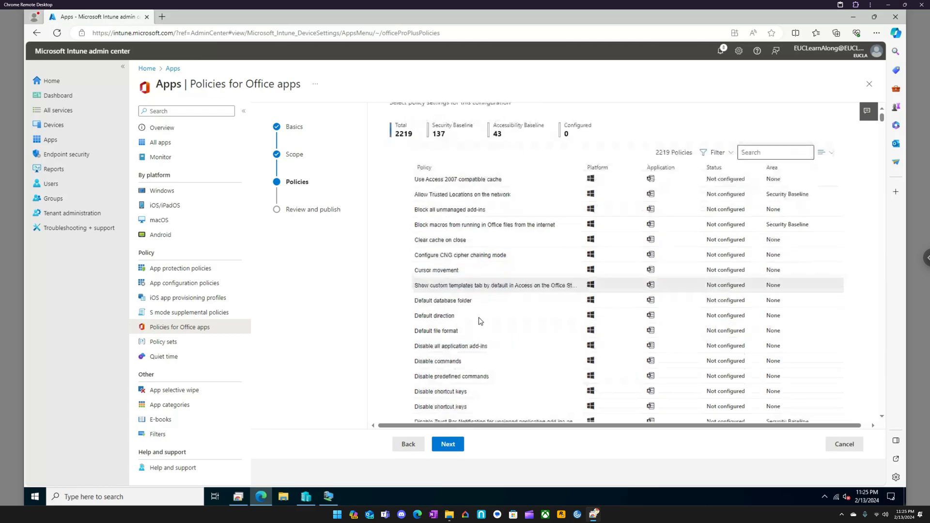
scroll(475, 317, down, 10)
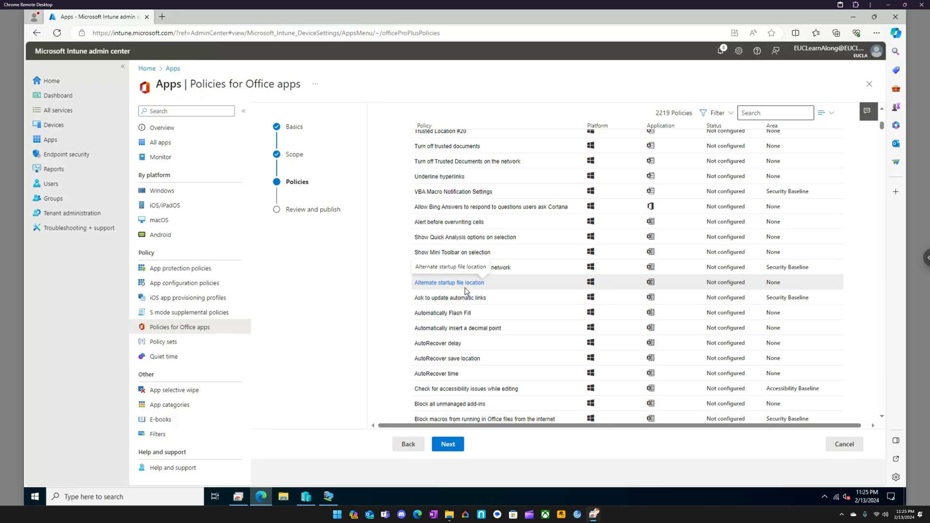
scroll(465, 291, down, 2)
scroll(466, 291, down, 3)
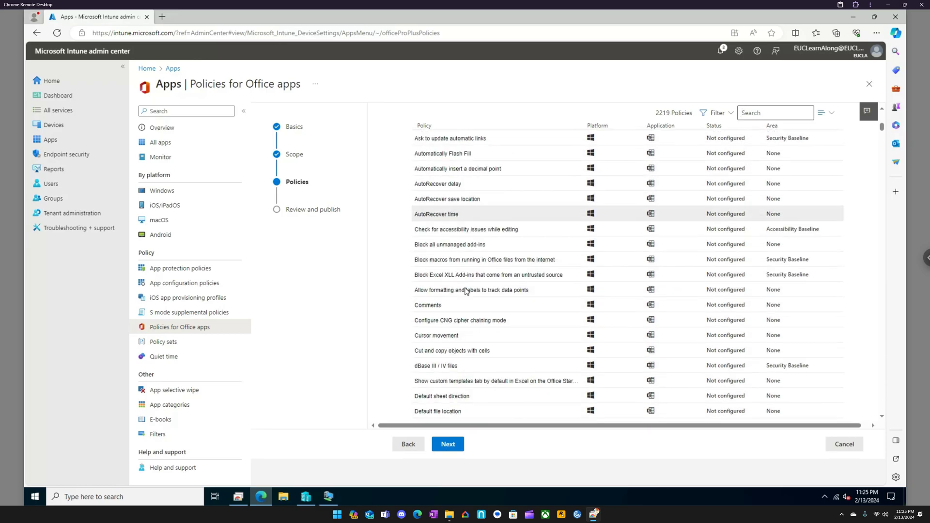
scroll(465, 291, down, 1)
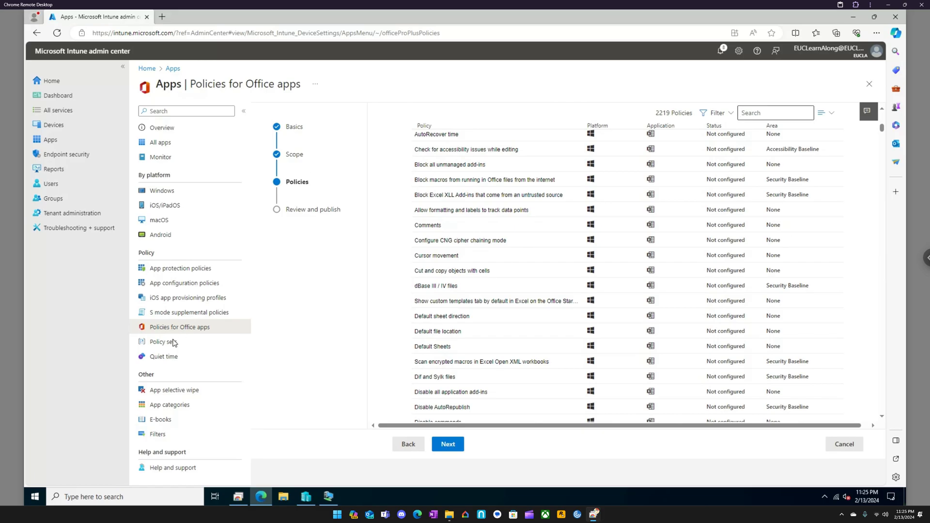
click(867, 87)
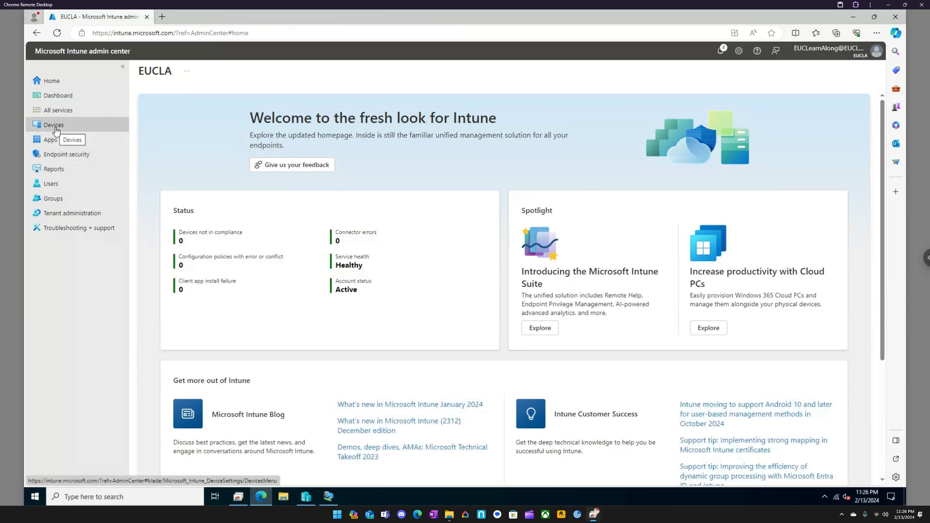
View the Devices and Endpoint security overviews, and return to the Apps overview.
click(56, 130)
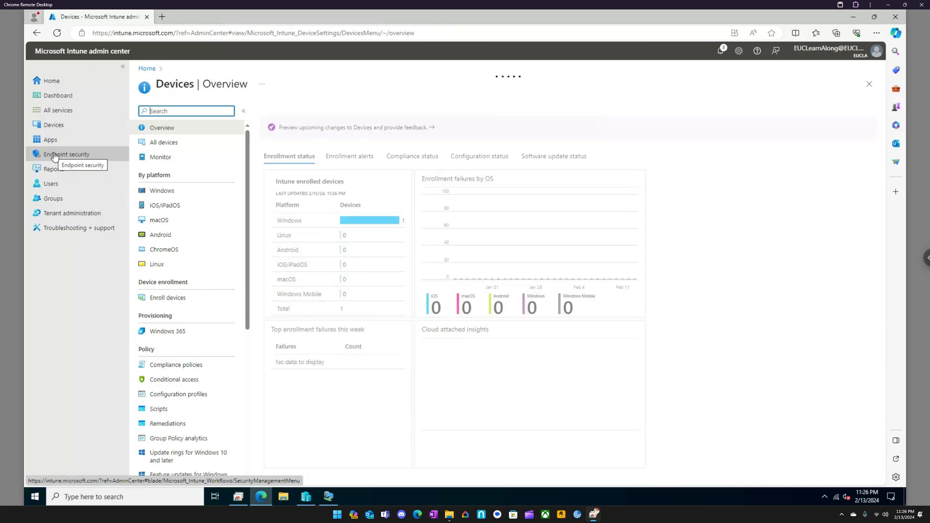
click(55, 155)
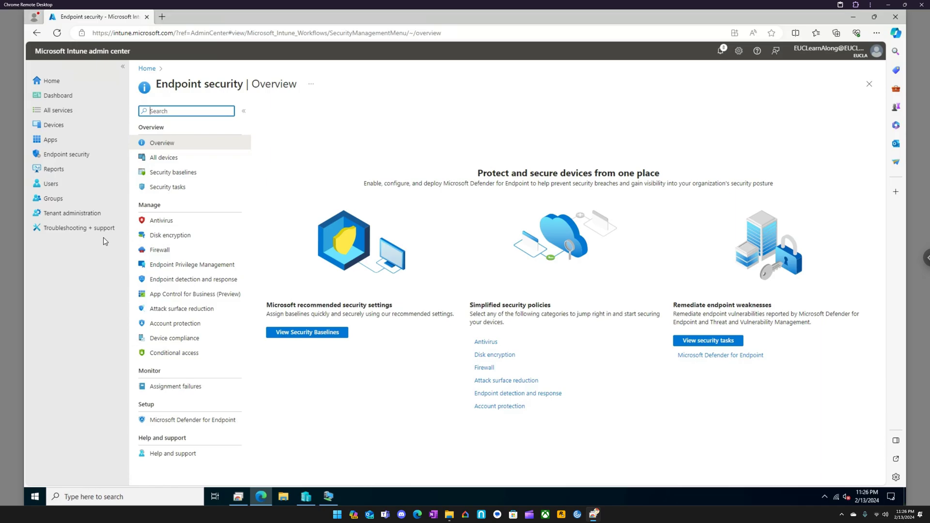
click(53, 140)
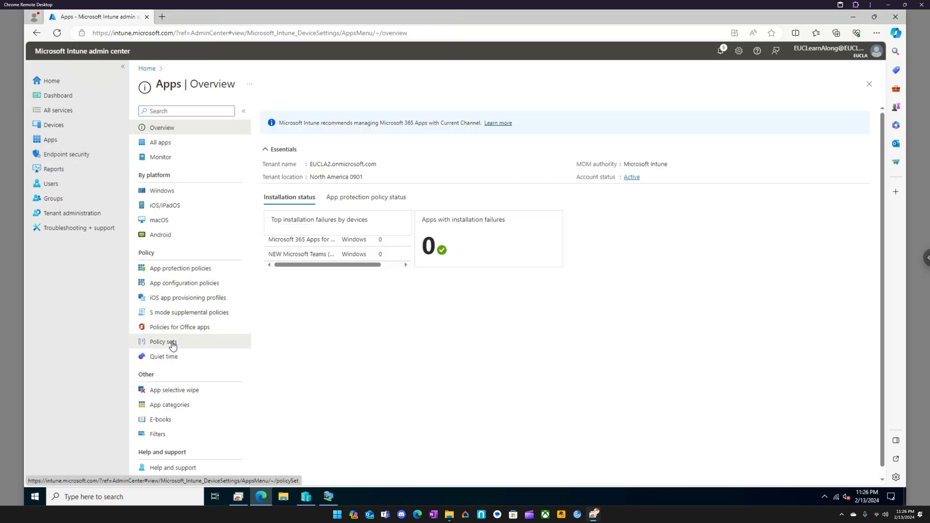
Start a new policy set and add Microsoft 365 Apps for Windows 10 and later under its application management.
click(172, 343)
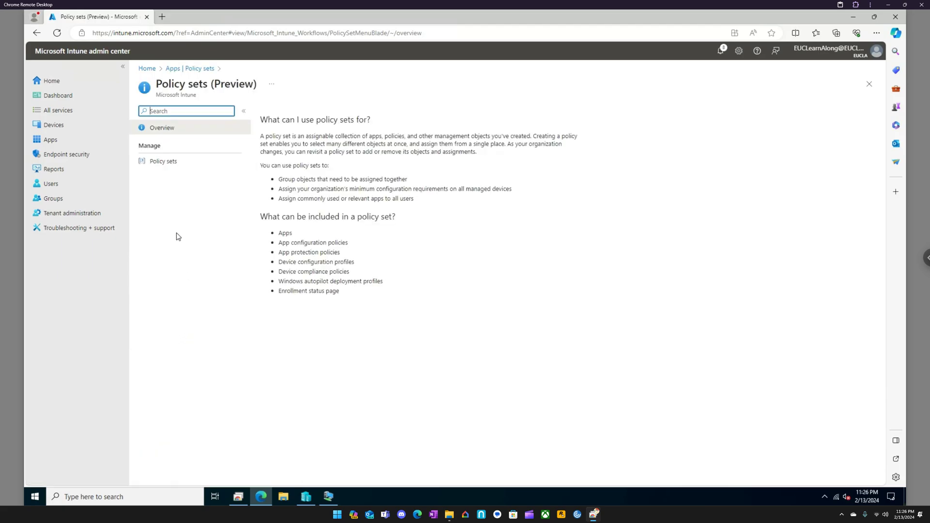
click(156, 164)
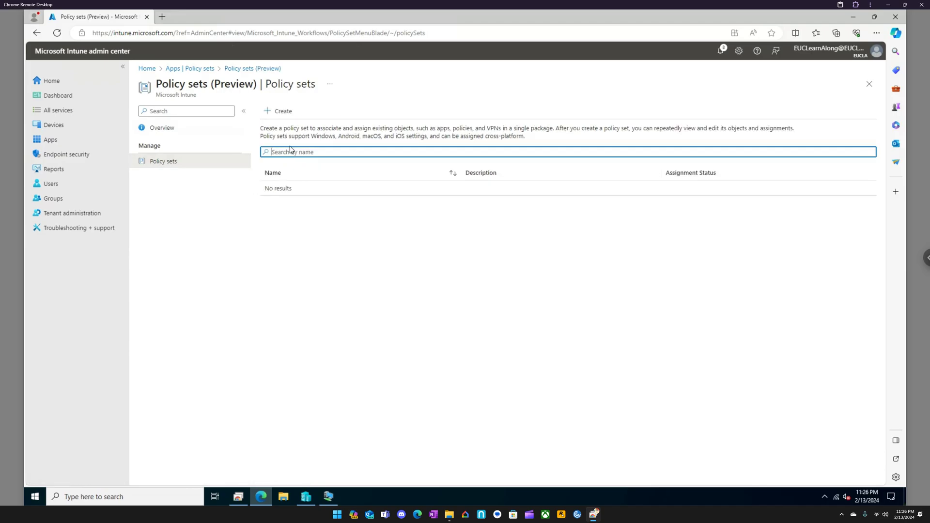
click(285, 115)
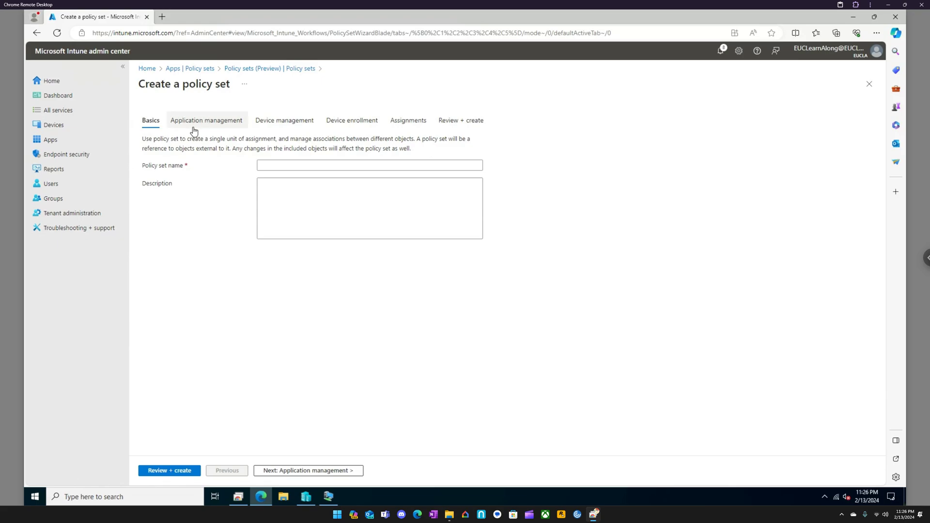
click(228, 125)
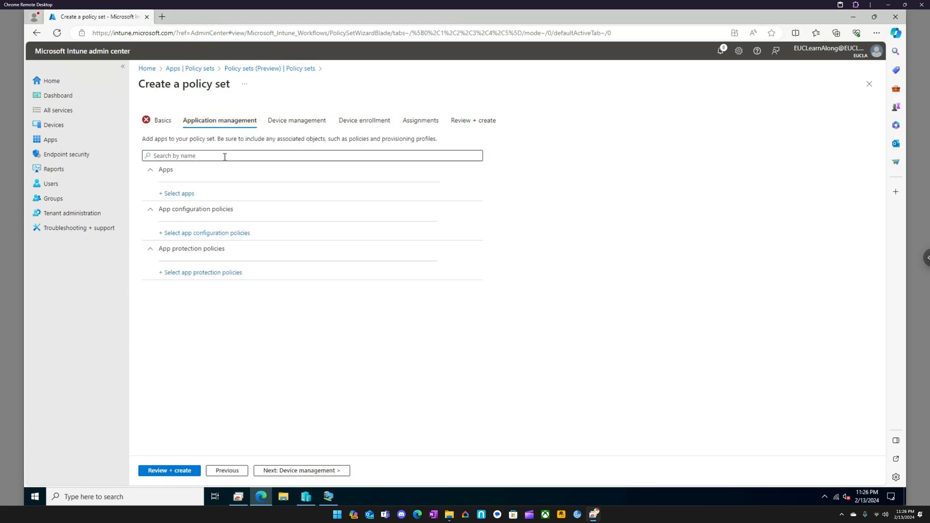
click(188, 194)
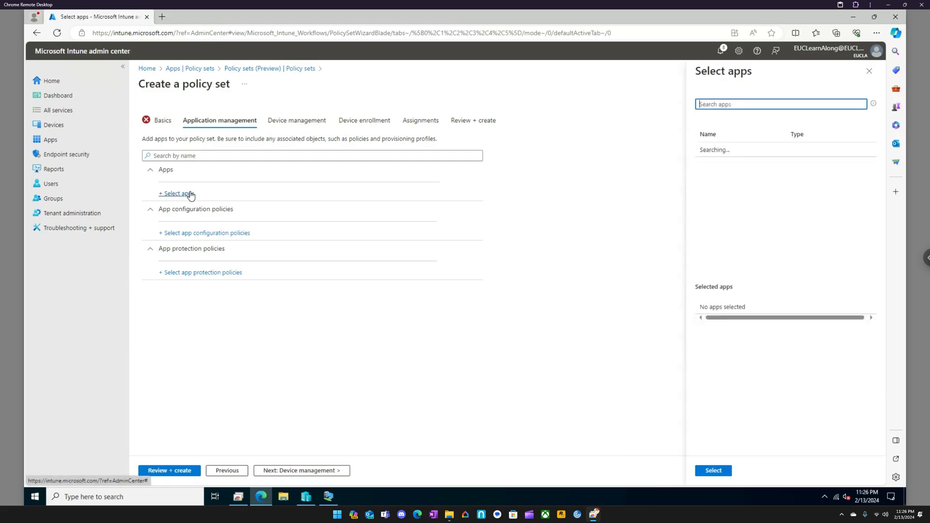
click(730, 150)
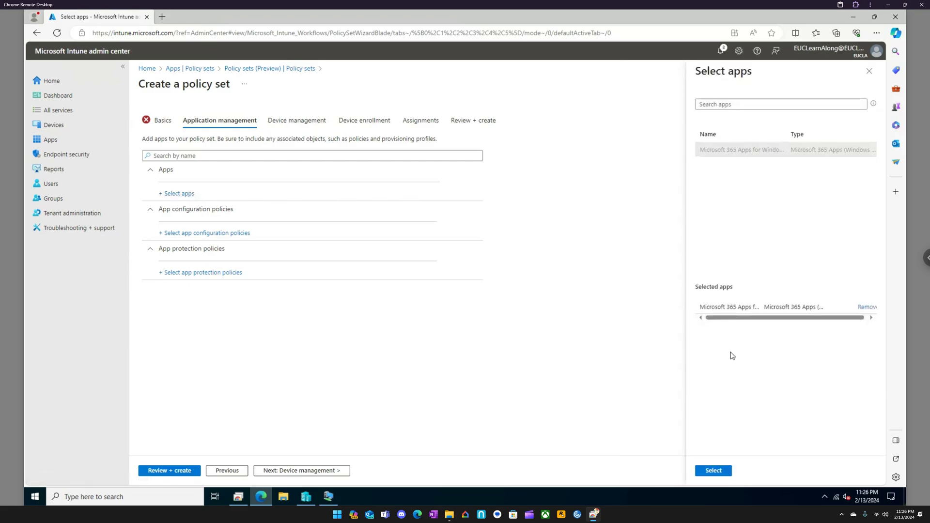
click(714, 470)
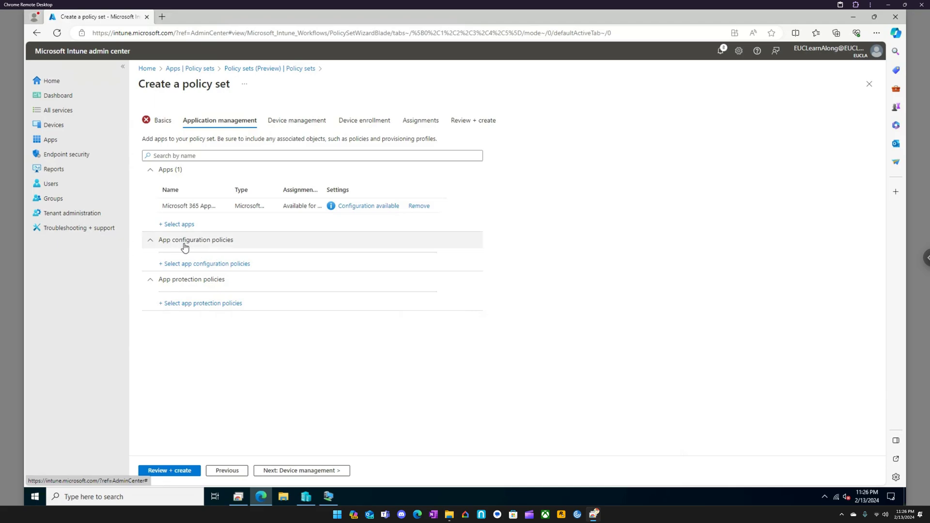
View the app configuration policy selection for the policy set, and discard the policy set to return to the Apps overview.
click(203, 265)
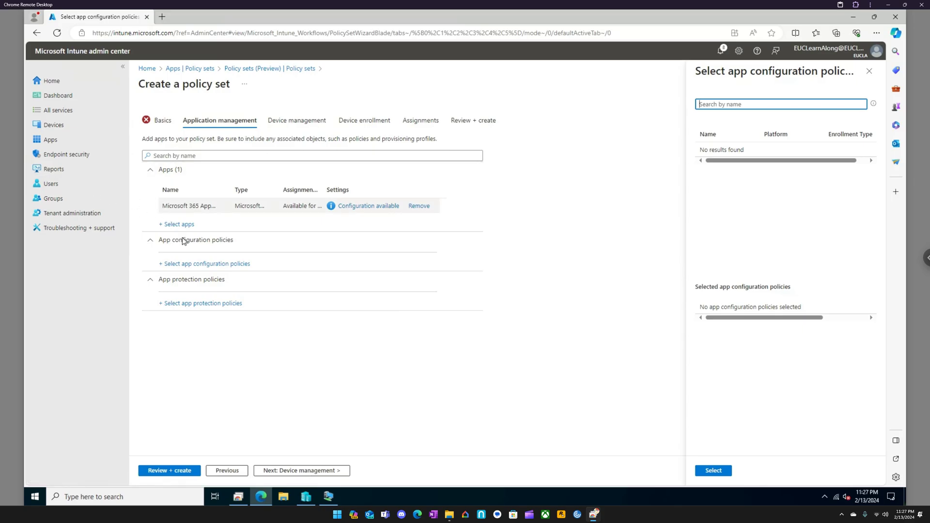
click(51, 140)
click(498, 83)
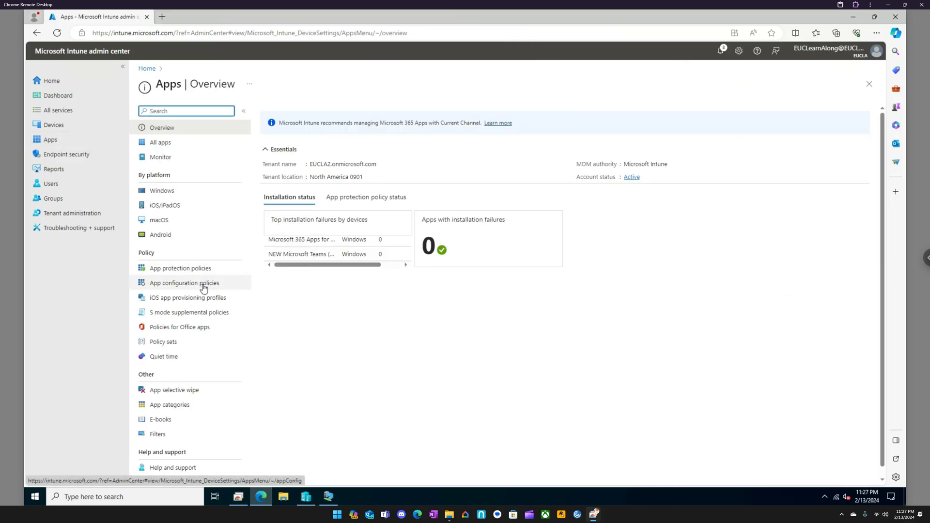
Start an app configuration policy for managed apps and check the All Apps target before returning it to Selected apps.
click(204, 284)
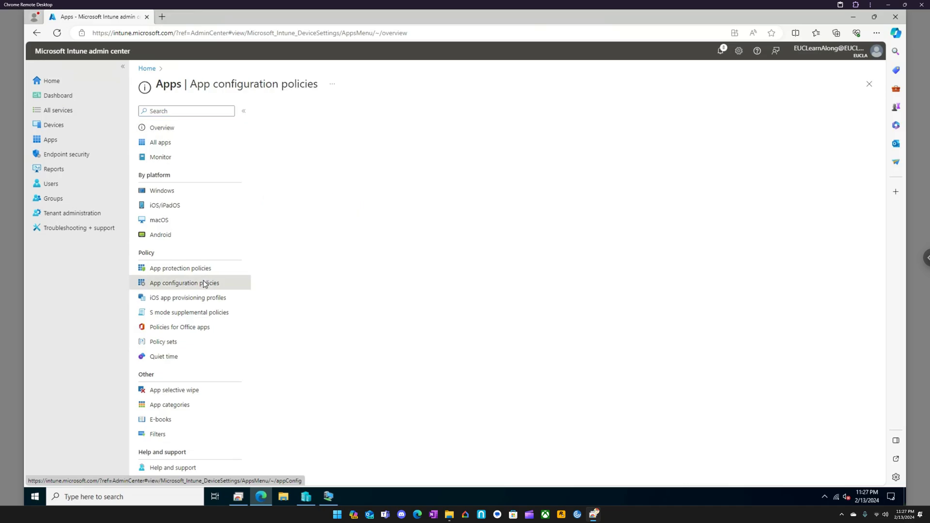
click(288, 113)
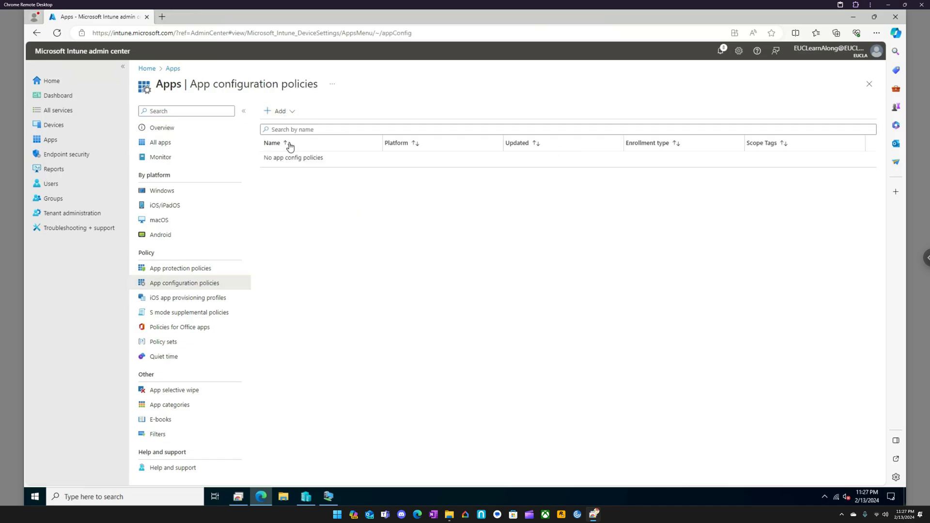
click(289, 144)
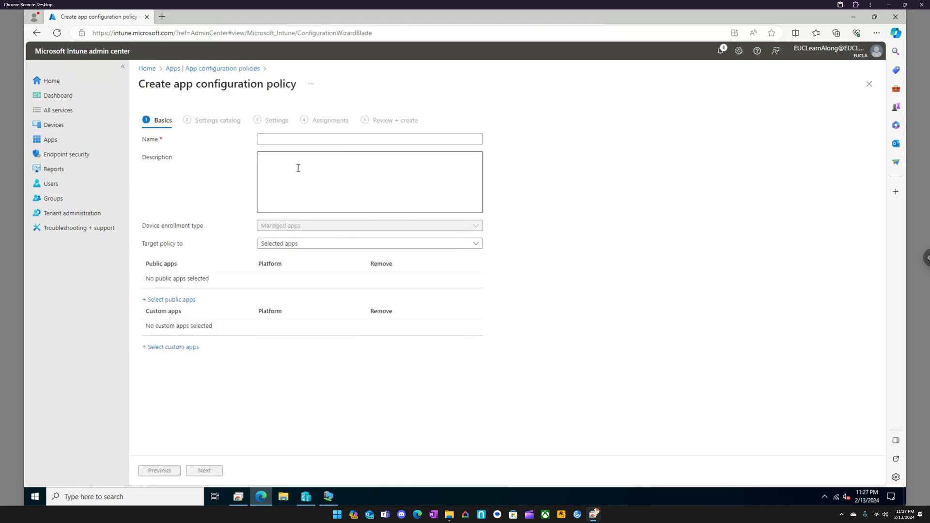
click(295, 246)
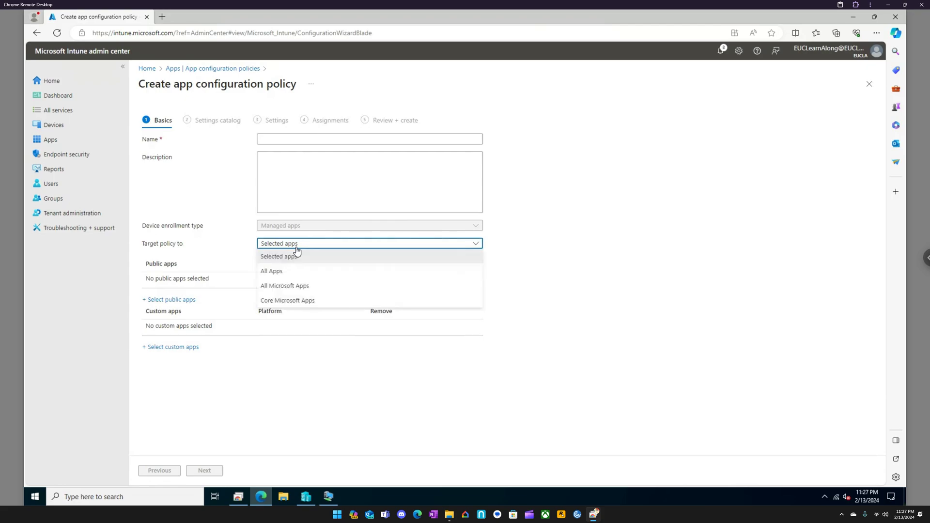
click(284, 276)
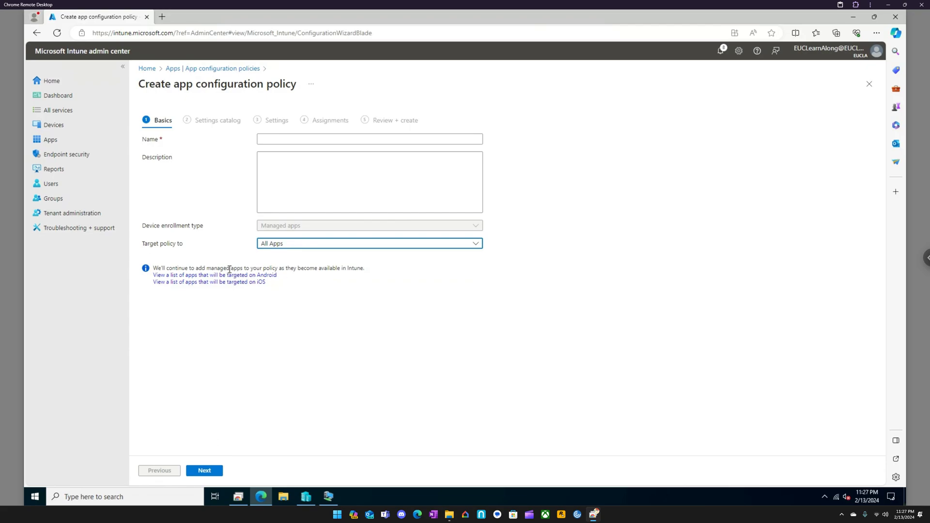
click(297, 248)
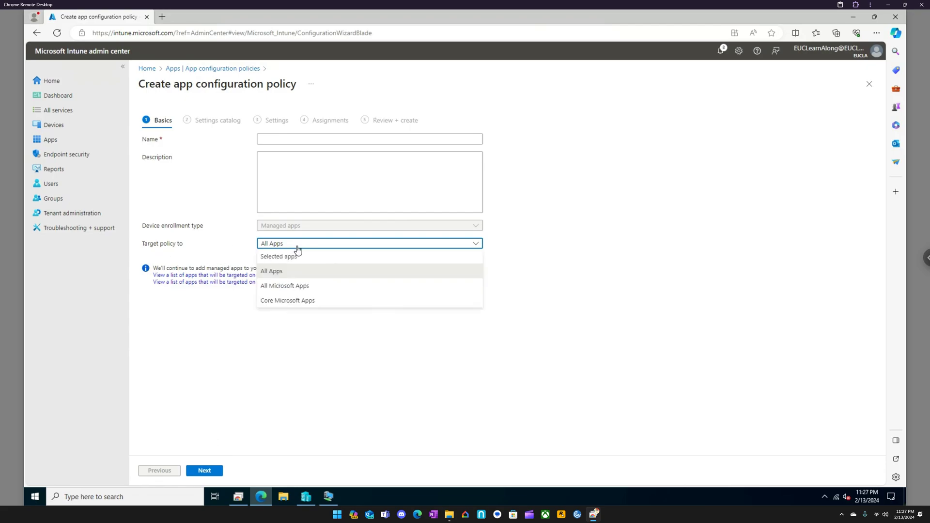
click(291, 259)
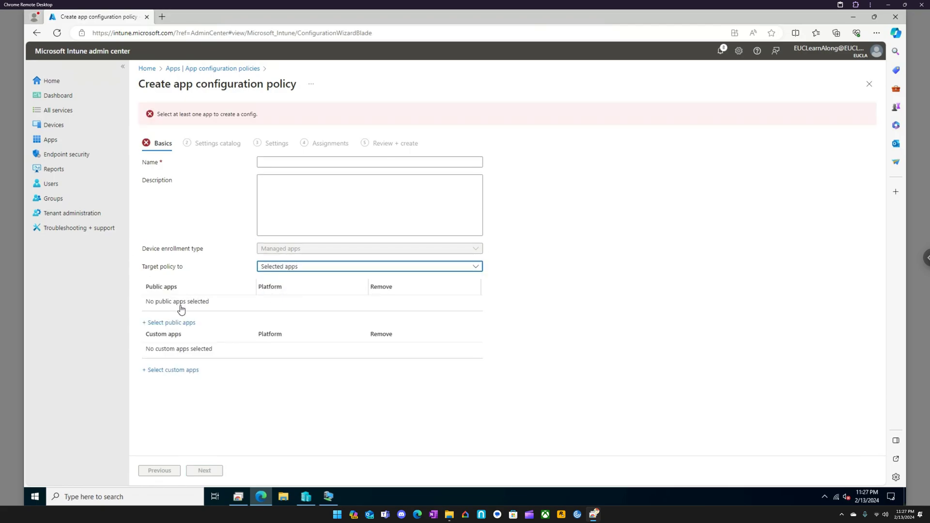
Browse the public apps and the custom app platform options available as policy targets, leaving both without a selection.
click(191, 323)
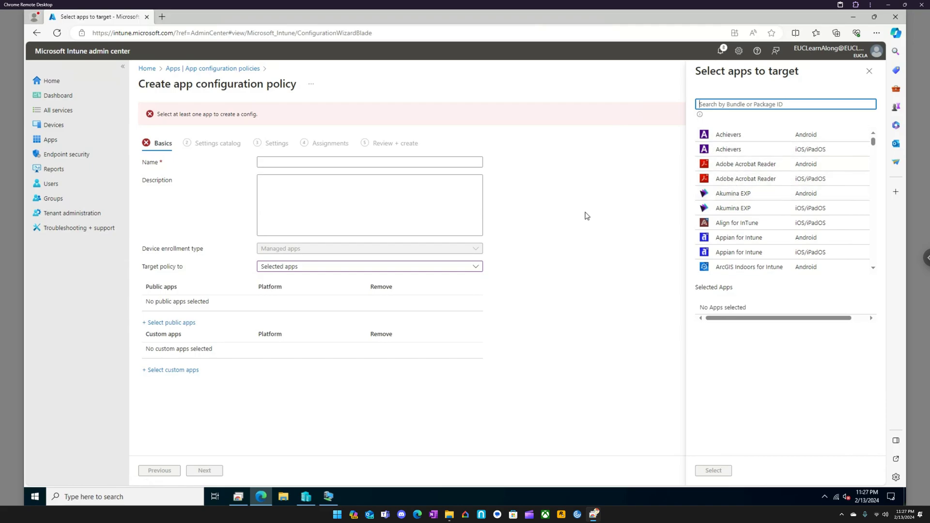
click(186, 371)
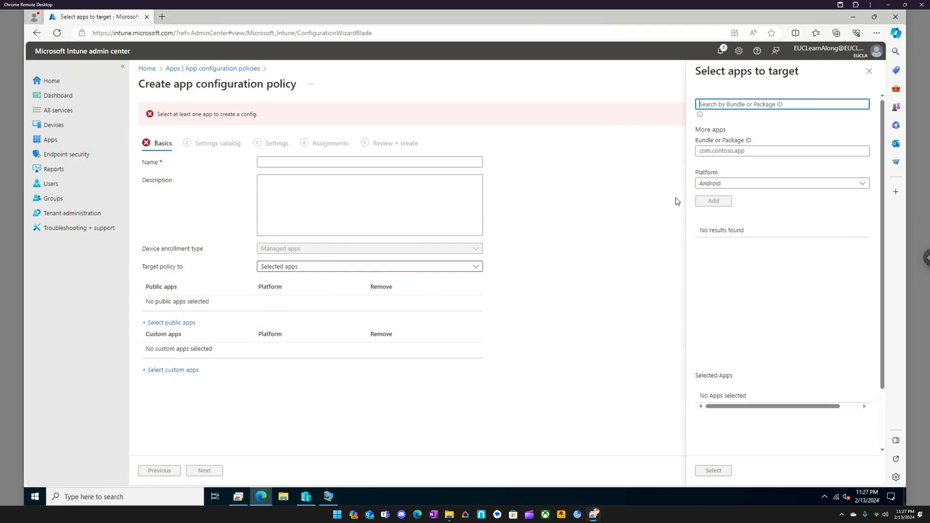
click(183, 323)
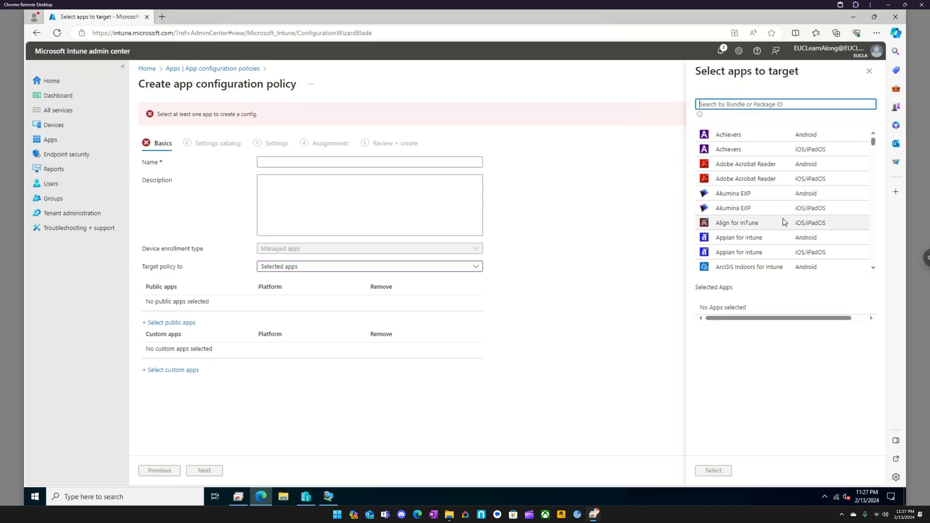
scroll(783, 220, down, 2)
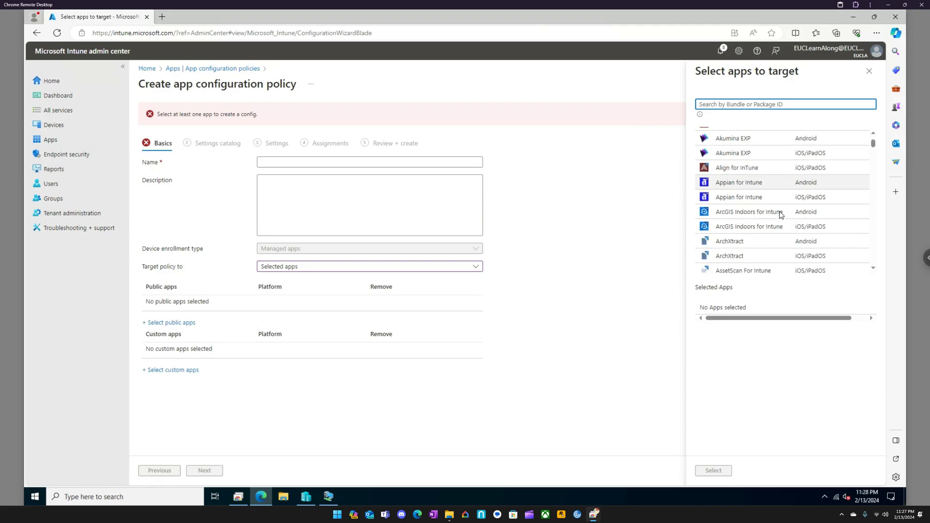
scroll(780, 212, down, 5)
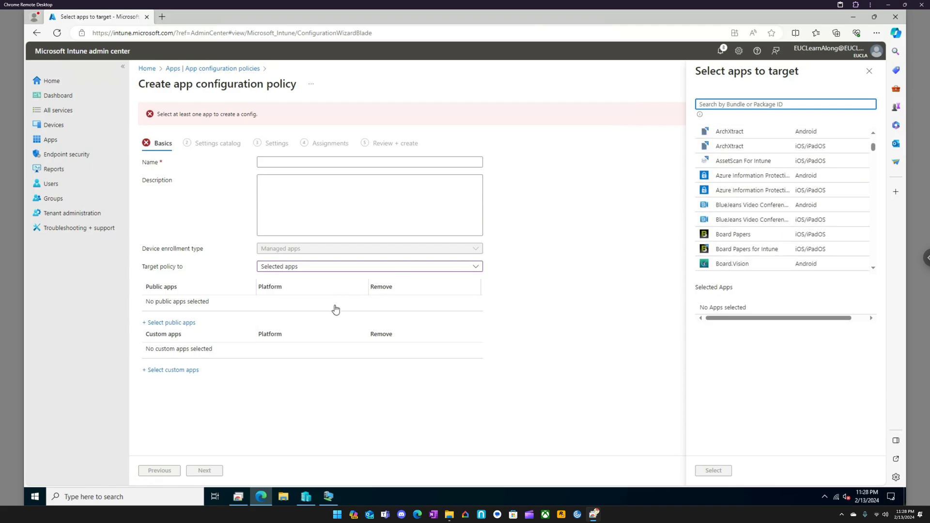
click(871, 72)
click(191, 376)
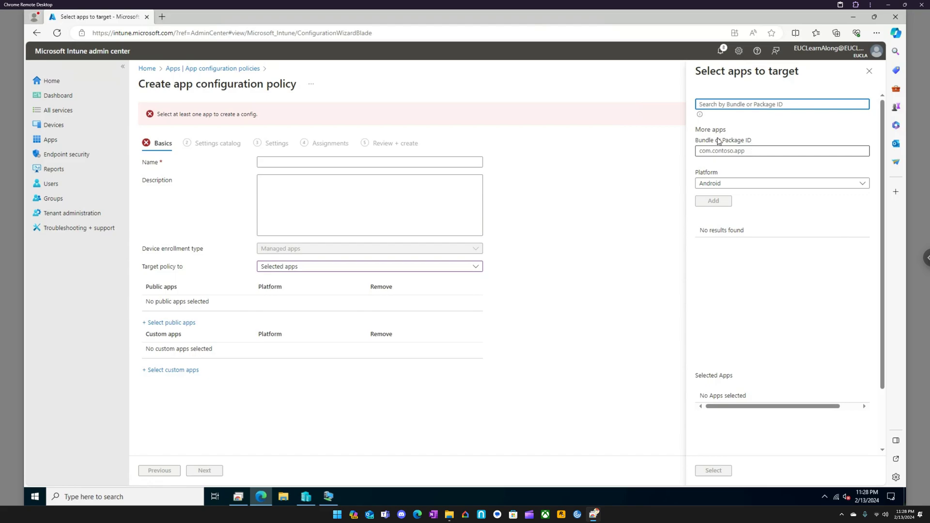
click(741, 184)
click(768, 237)
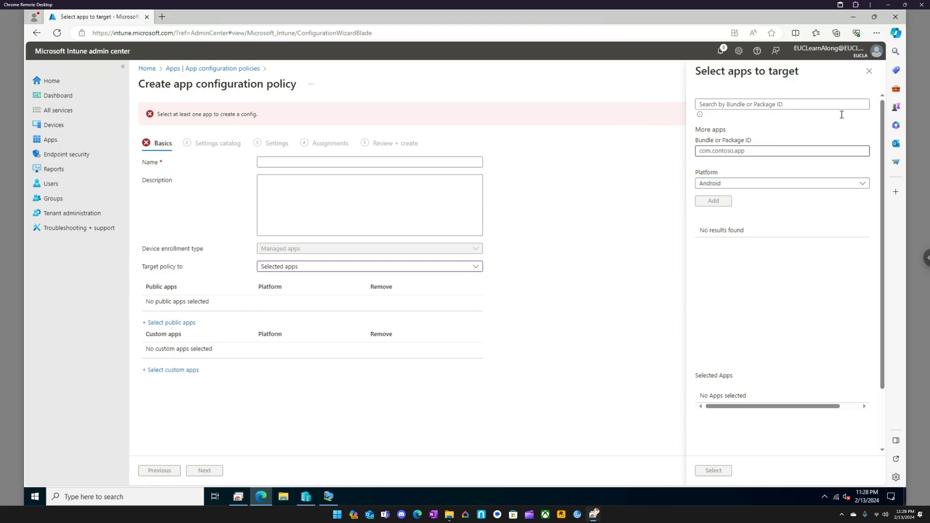
click(869, 71)
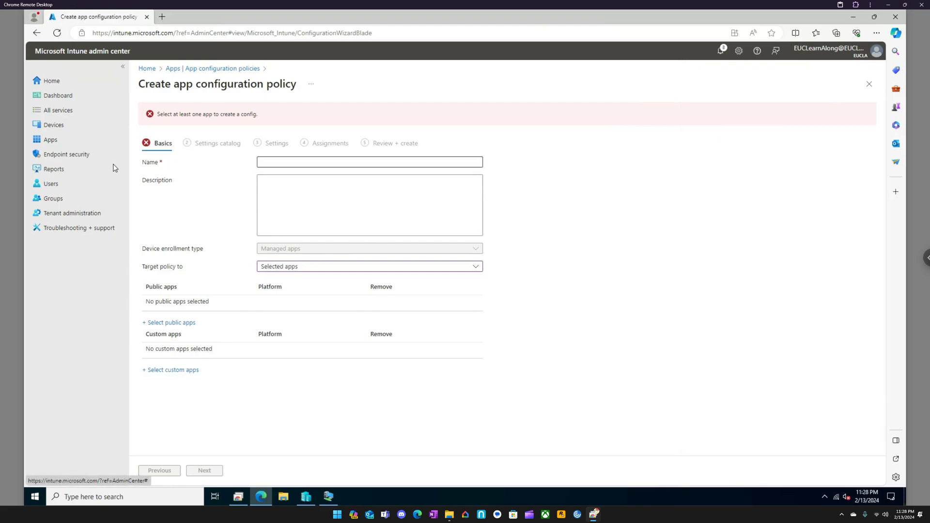
Discard the unsaved app configuration policy and return to the Apps overview.
click(58, 127)
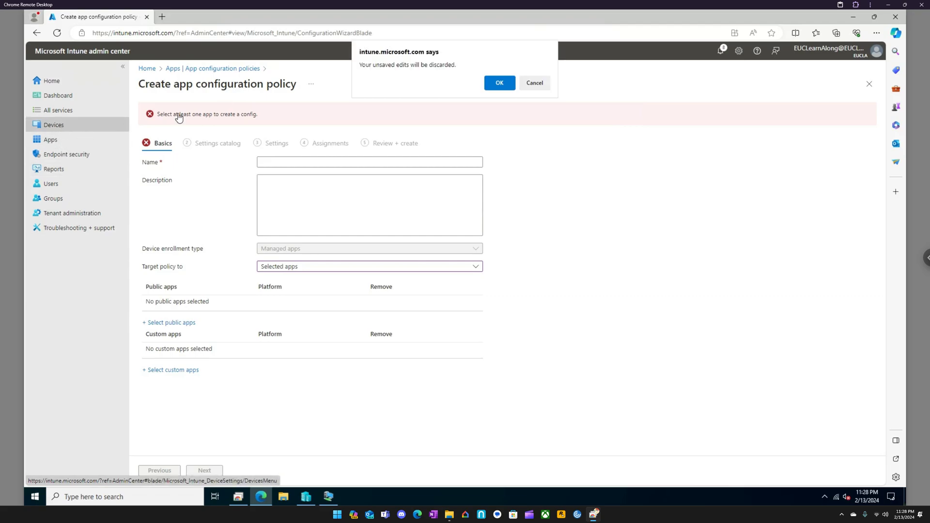
click(500, 83)
click(51, 140)
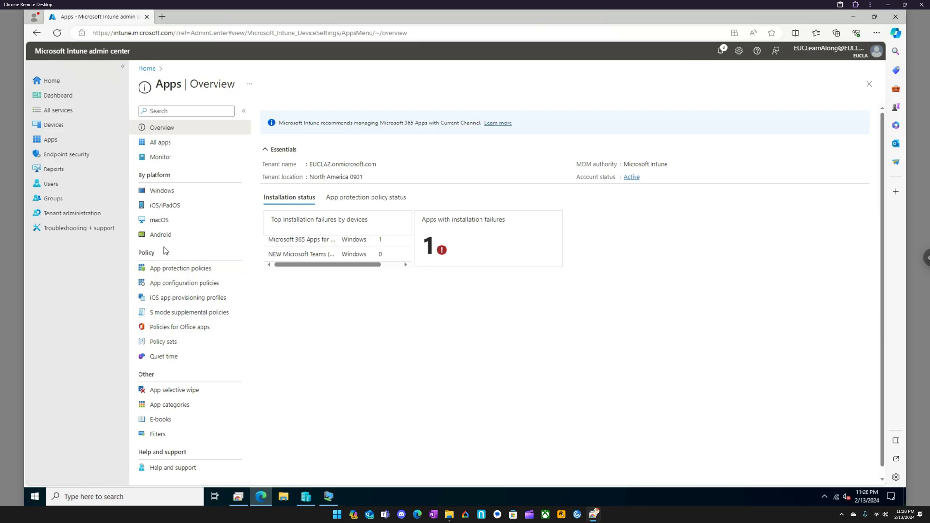
Open the Windows apps list and view the app types available for adding a new app.
click(165, 191)
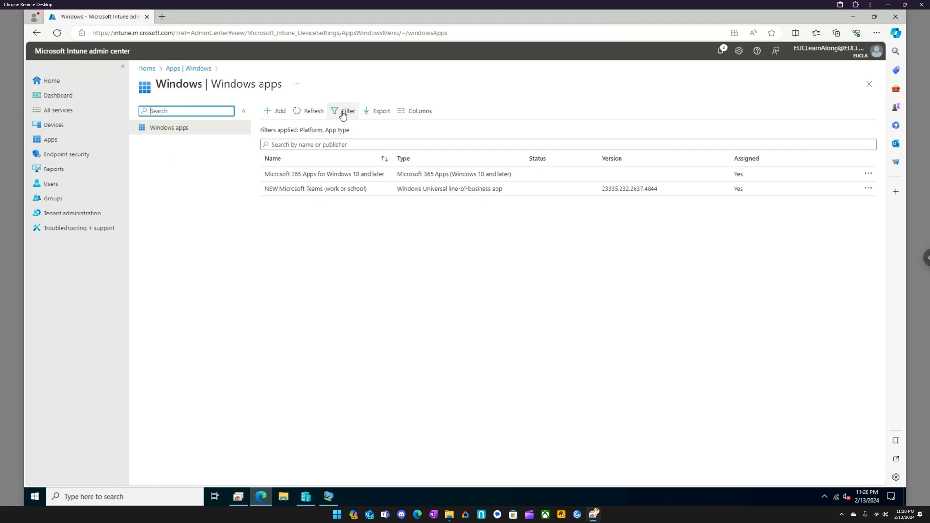
right_click(184, 129)
click(163, 144)
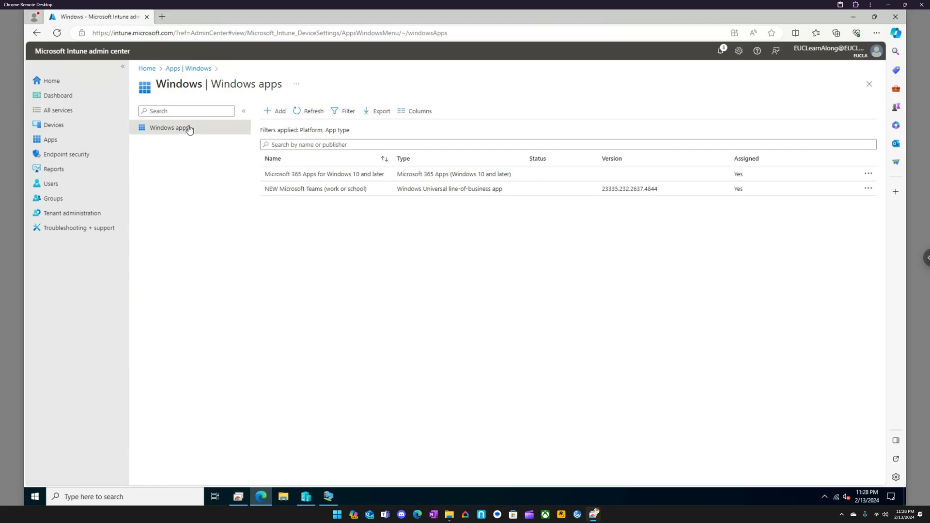
click(274, 116)
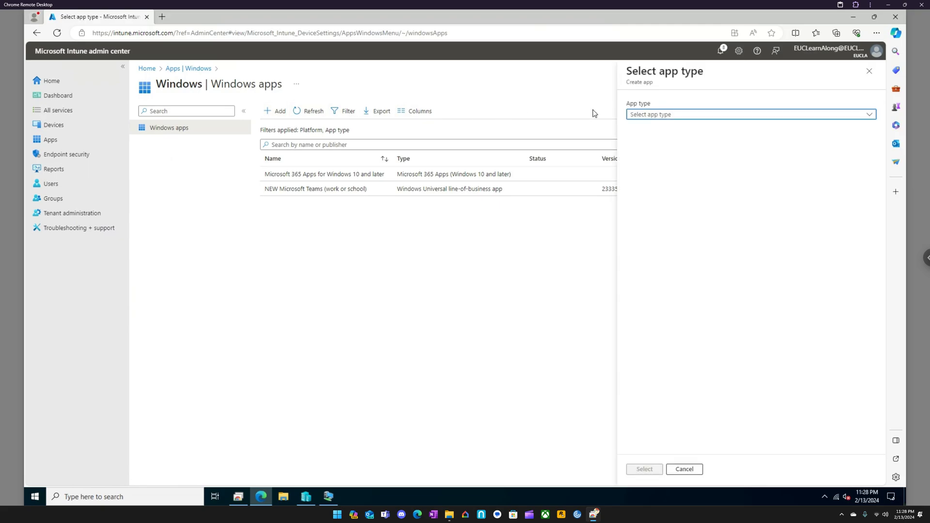
click(656, 115)
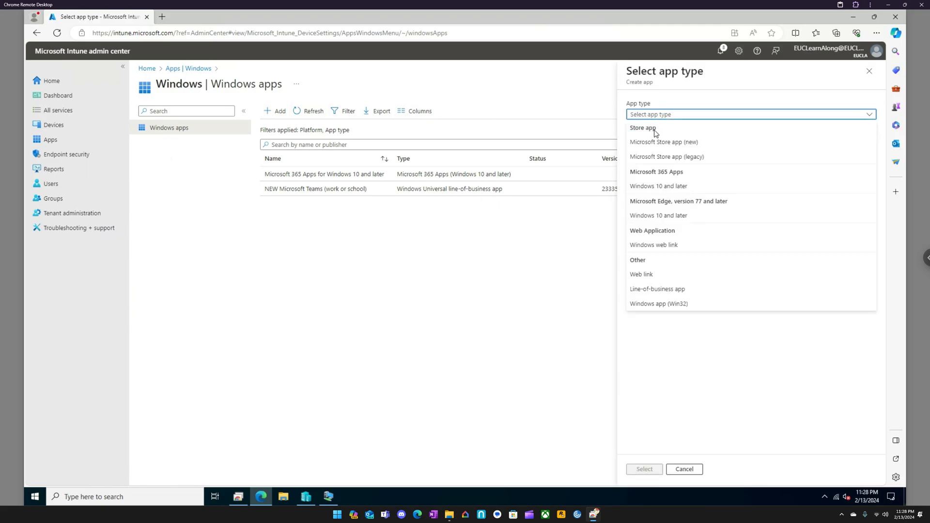
Switch to the EP2 virtual machine, view Company Portal's Apps and Home pages, and return to the Intune admin center.
click(328, 497)
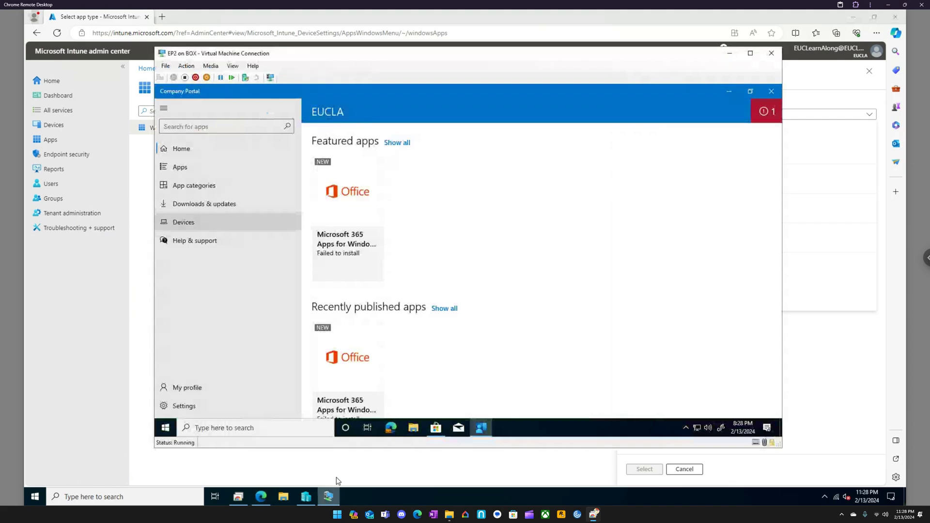
click(181, 166)
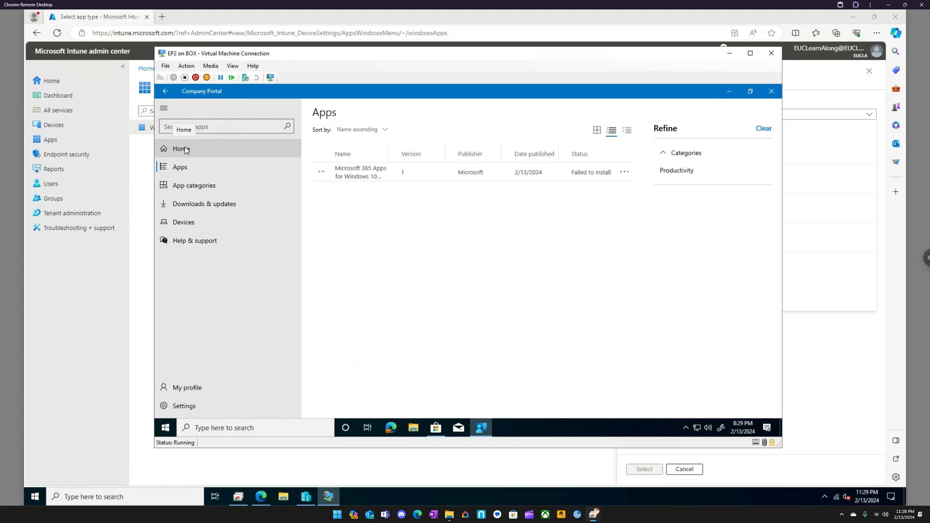
click(185, 148)
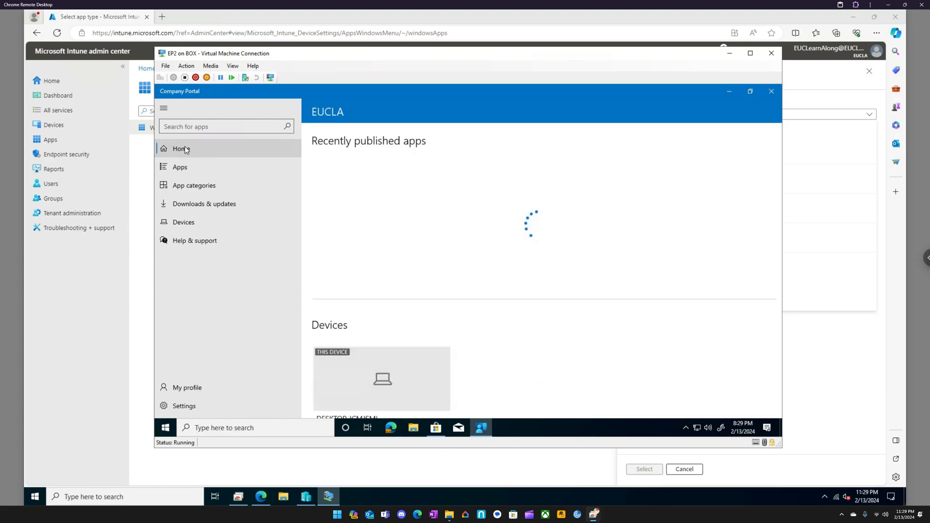
click(329, 497)
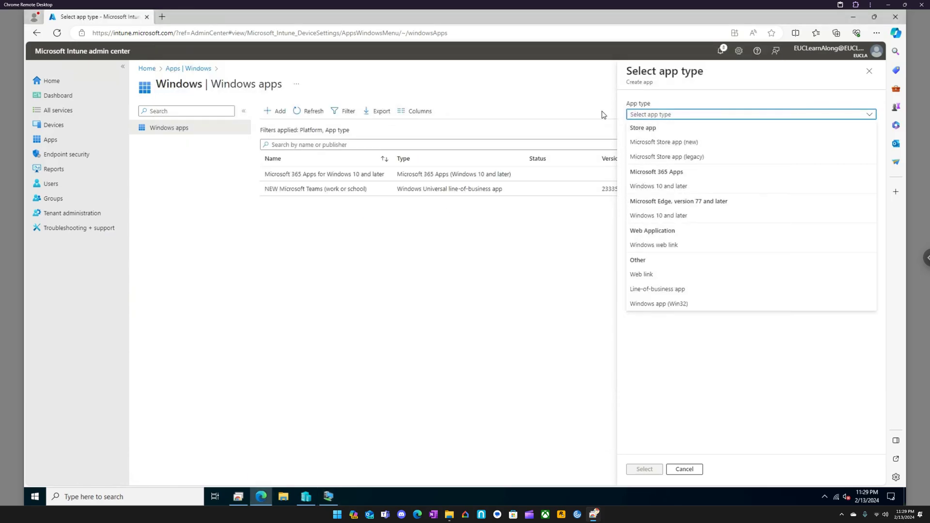
Start adding a Windows app (Win32), view its app package file selection, and return to the Apps overview without adding it.
click(548, 92)
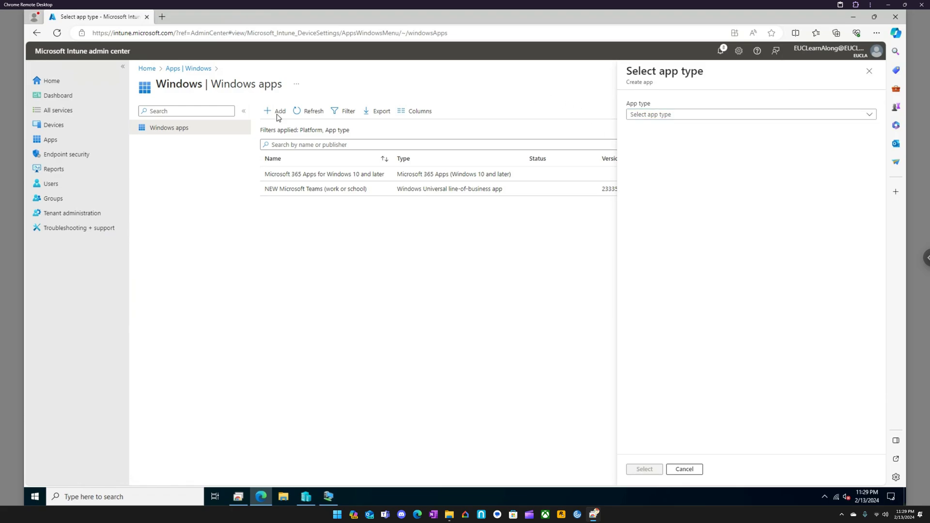
click(673, 116)
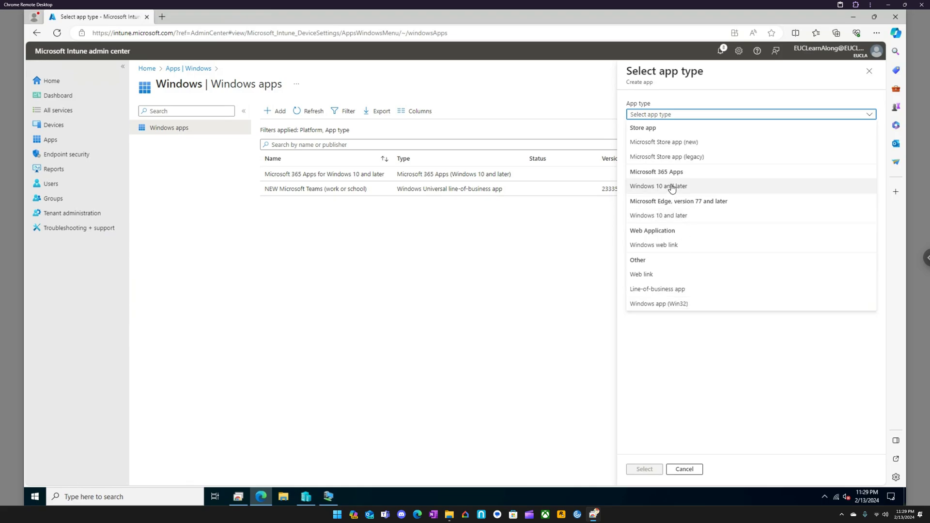
click(671, 305)
click(645, 469)
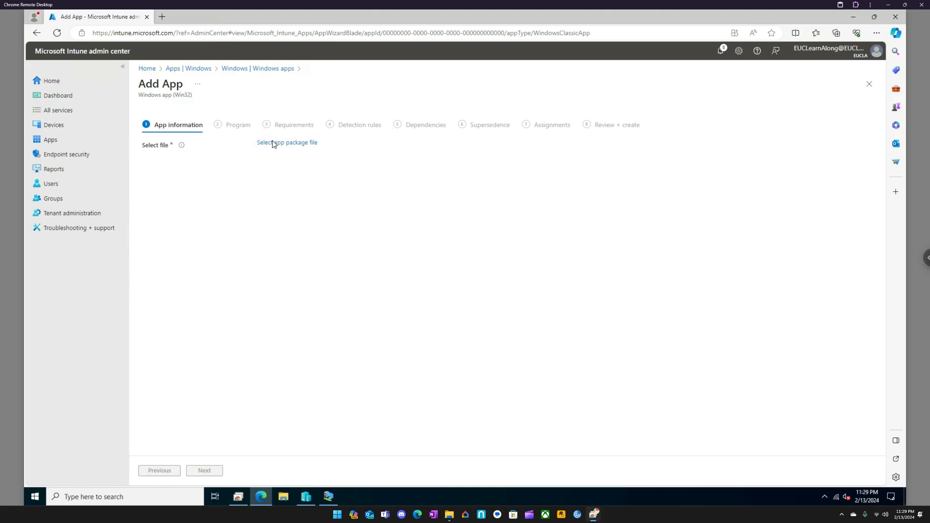
click(270, 143)
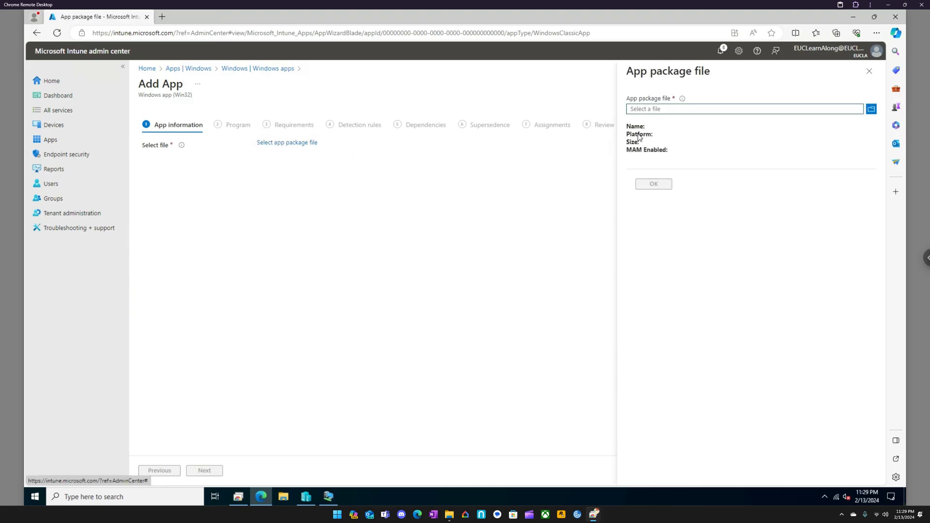
click(869, 71)
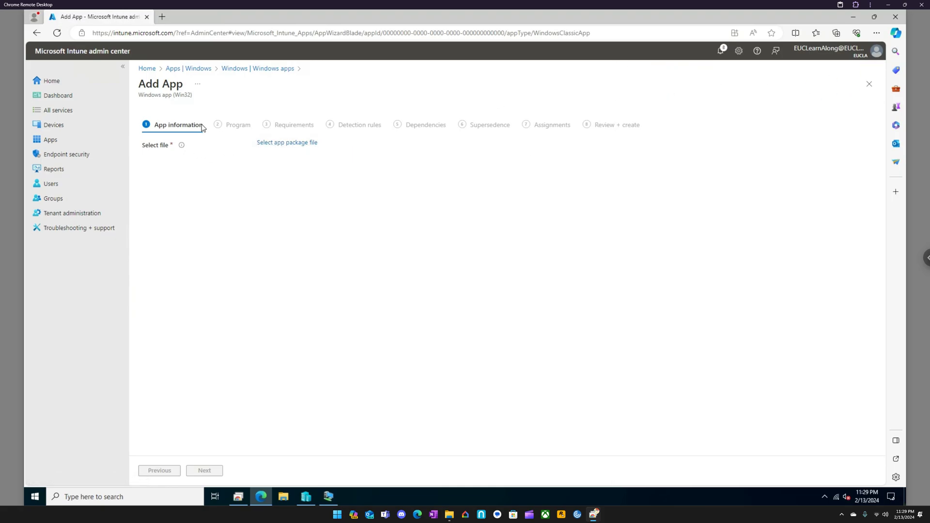
click(196, 73)
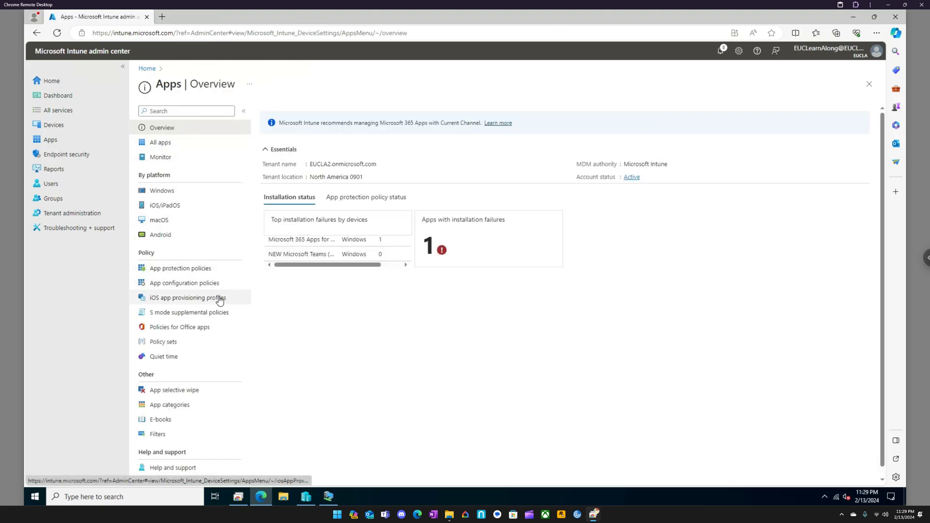
Open the app categories and view the properties of the Productivity category.
click(180, 410)
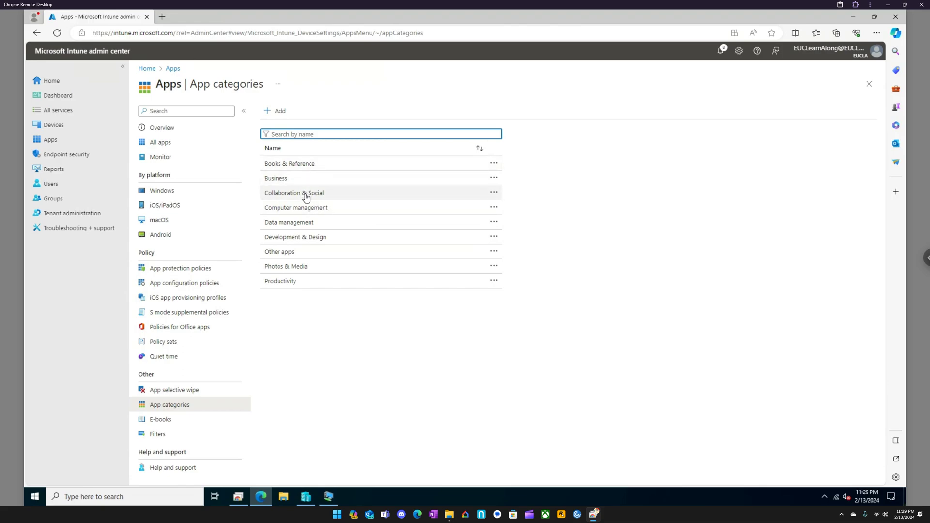
click(289, 287)
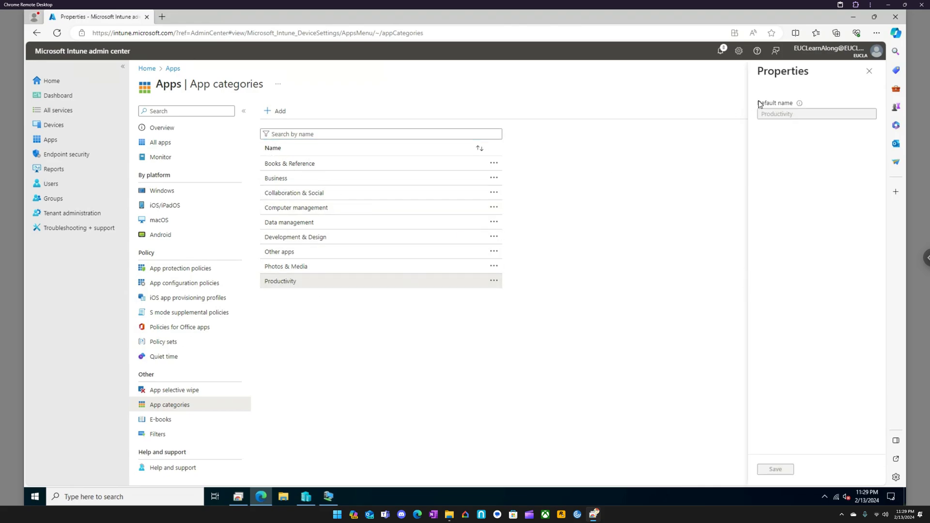
Close the Productivity category's properties, view the options for existing categories and the Create category form, and close it without adding one.
click(867, 72)
click(492, 281)
click(493, 163)
click(576, 141)
click(271, 114)
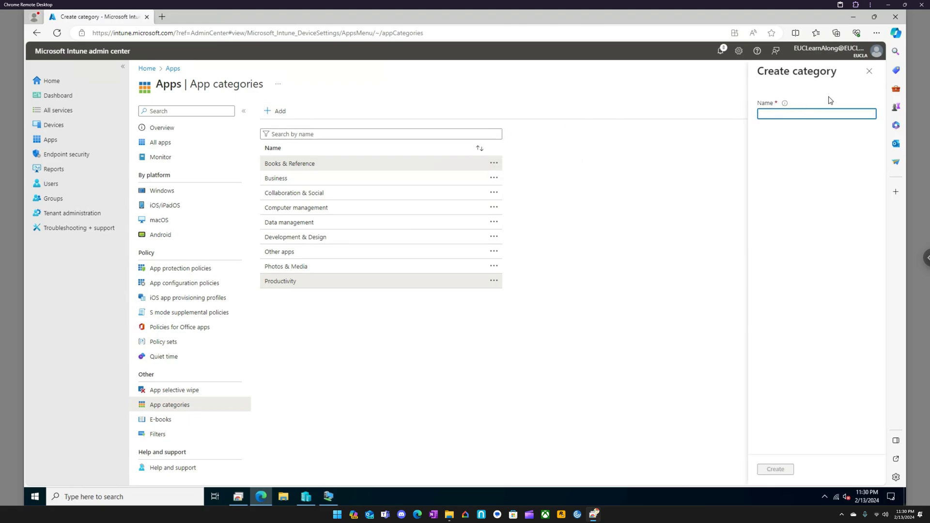
click(869, 71)
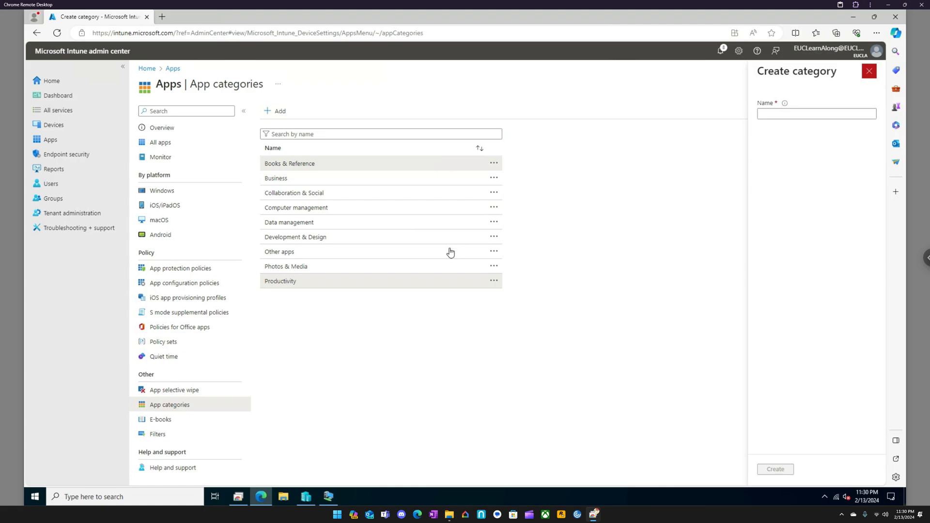
View the All eBooks list, return to the Apps overview and open the Filters page.
click(160, 420)
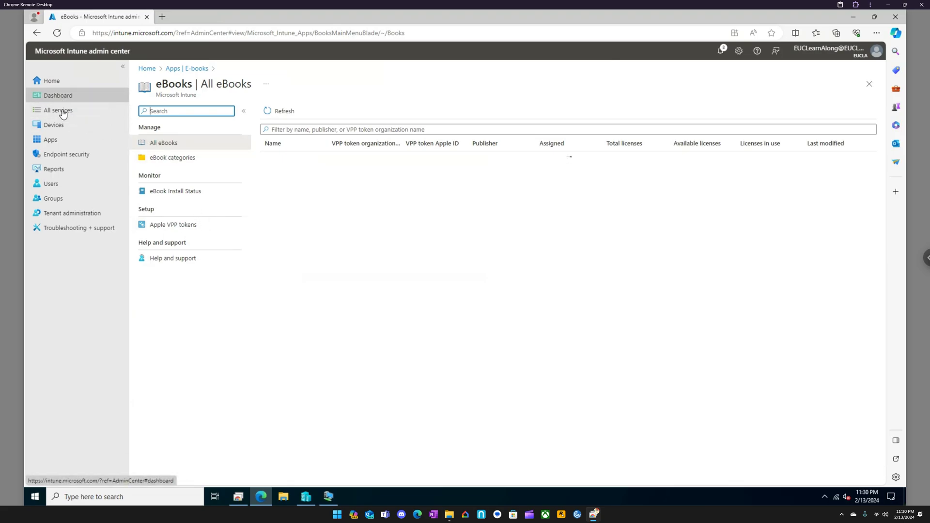
click(52, 139)
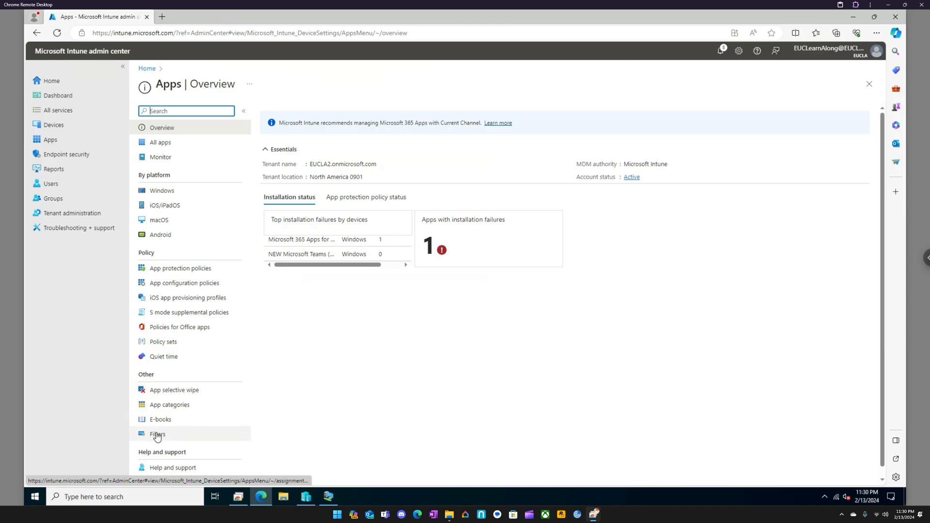
click(170, 435)
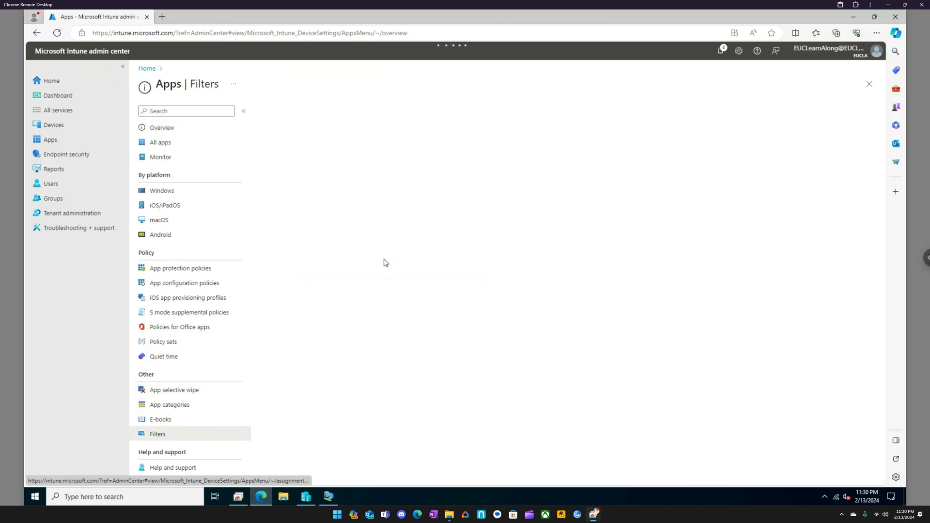
Start a managed devices filter named test for the Windows 10 and later platform and proceed to its rules.
click(278, 115)
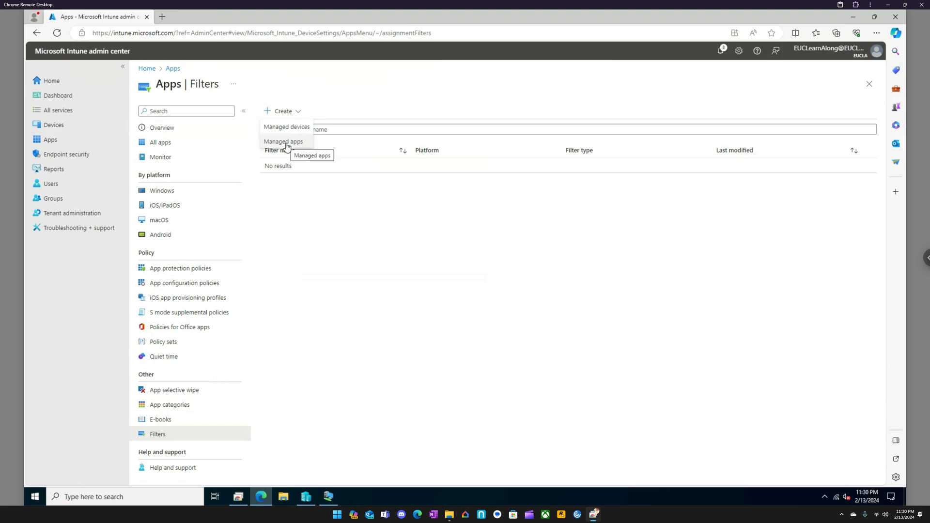
click(291, 130)
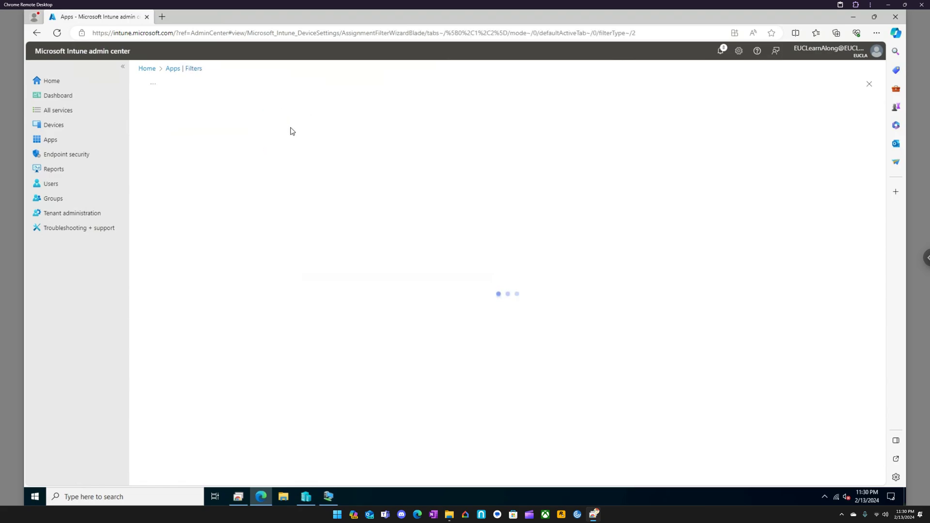
click(302, 228)
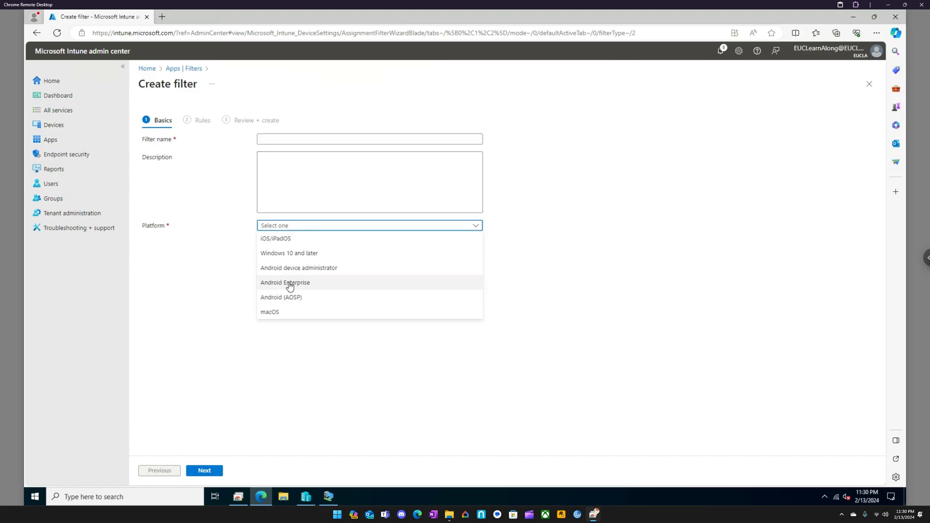
click(291, 252)
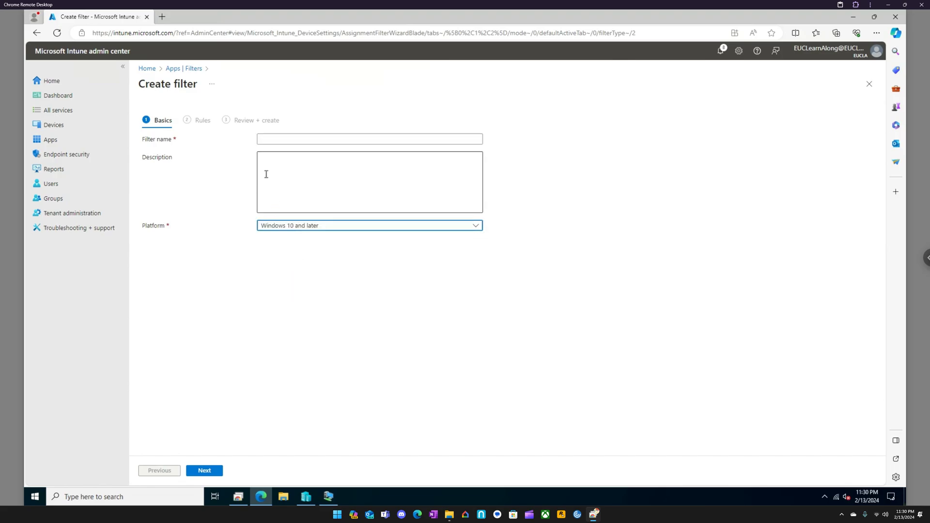
click(275, 139)
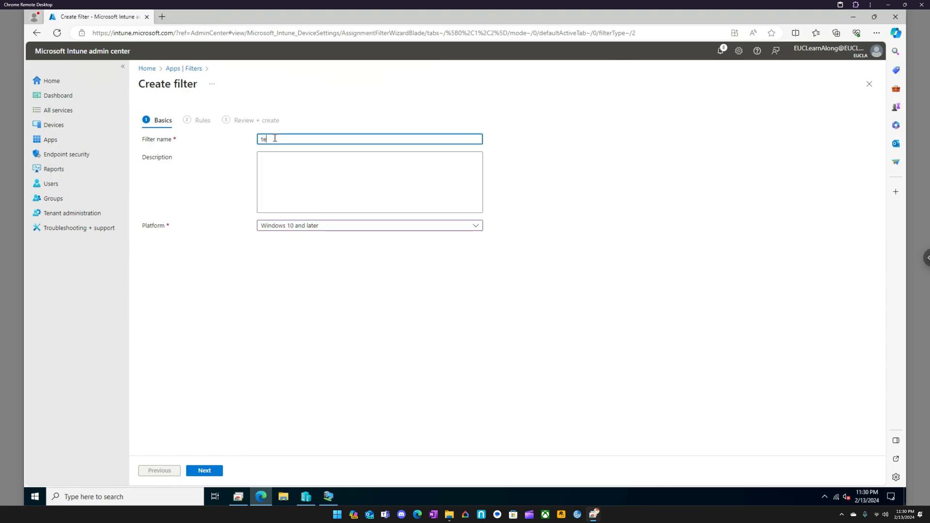
click(209, 471)
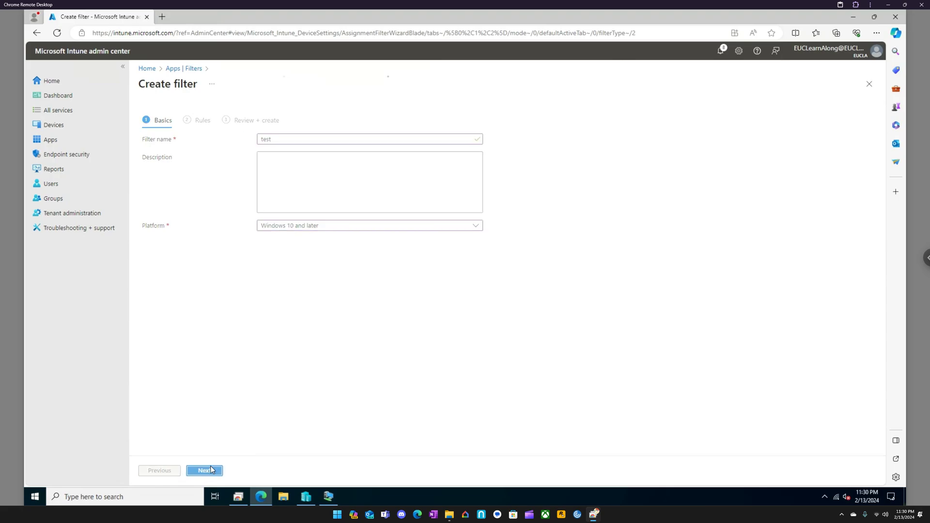
Define the filter's rule with property osVersion, operator NotEquals and value 11.
click(186, 175)
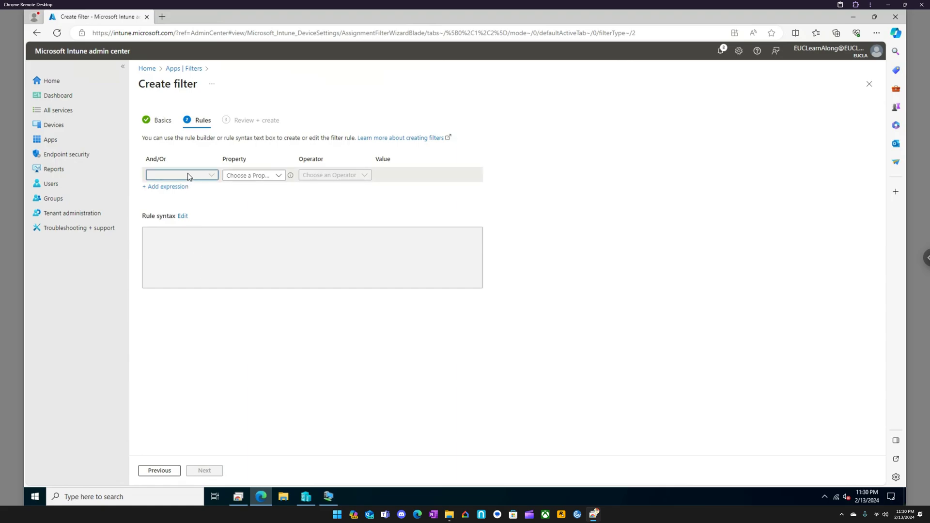
click(263, 177)
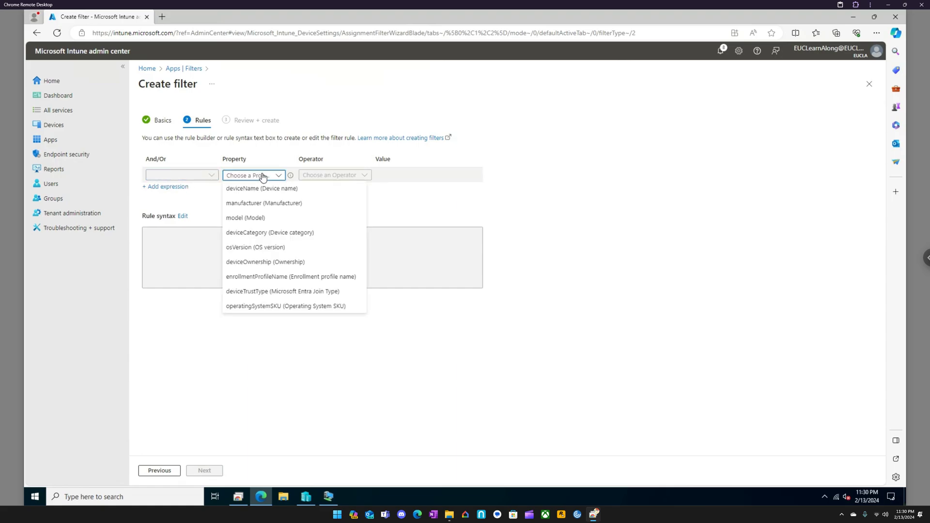
click(268, 189)
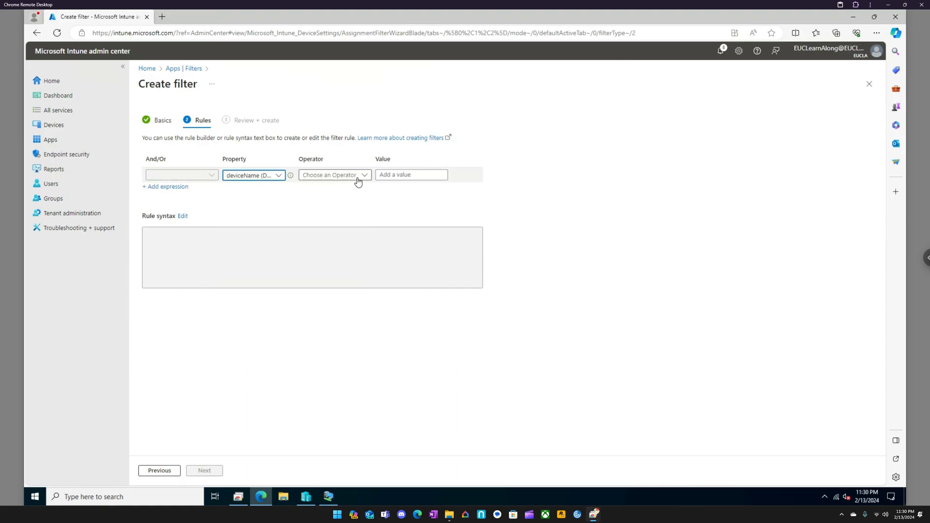
click(358, 178)
click(262, 180)
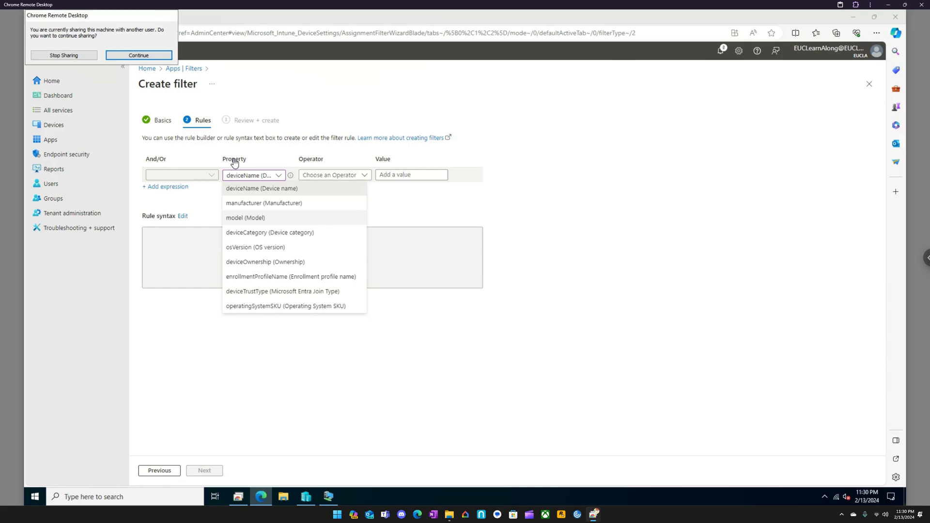
click(132, 55)
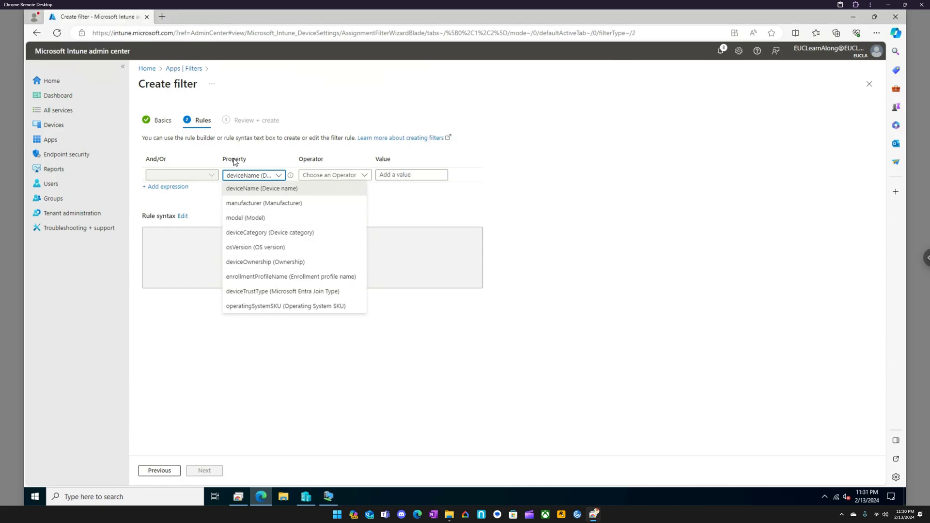
click(281, 247)
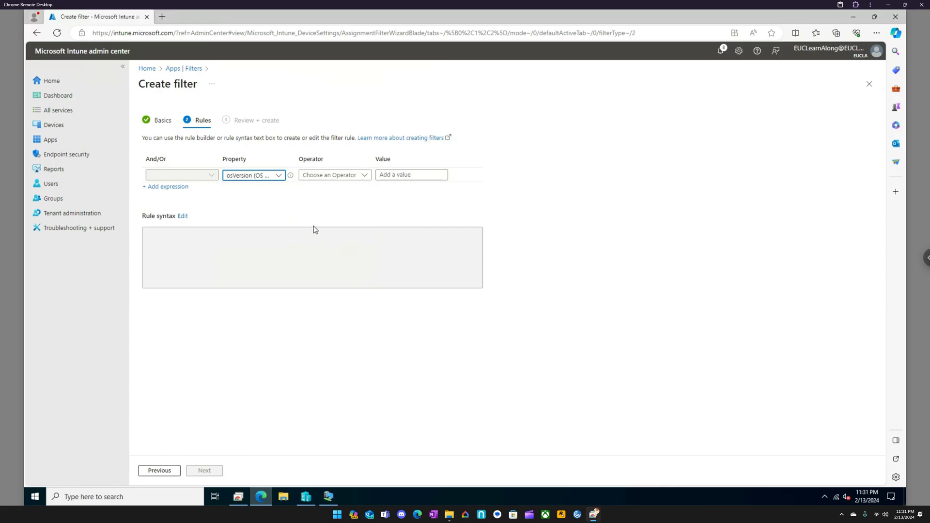
click(350, 176)
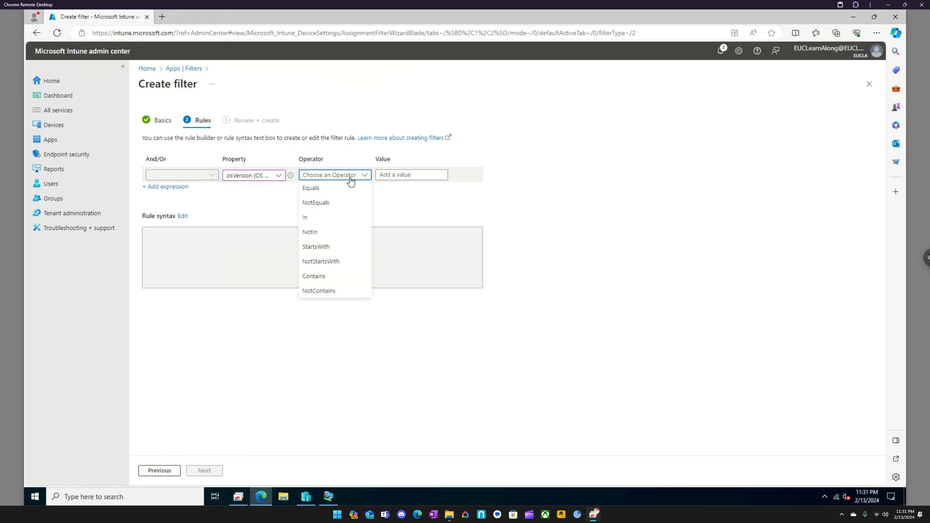
click(316, 204)
click(393, 175)
text(11)
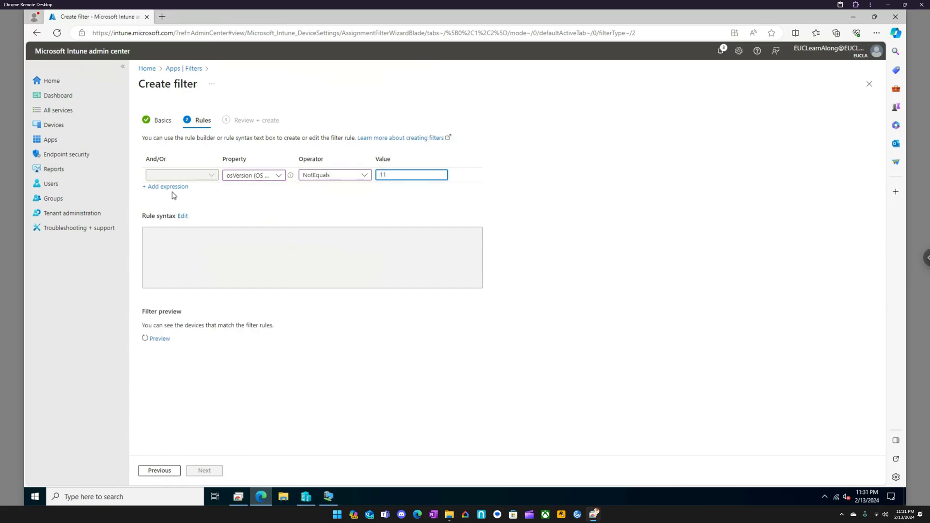
click(189, 220)
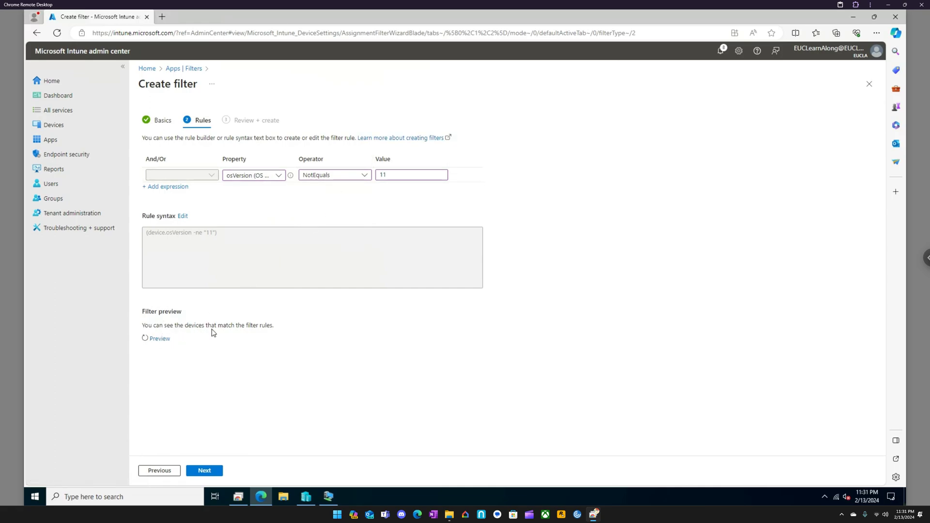
Review the test filter's summary and return to the Apps overview without creating the filter.
click(204, 470)
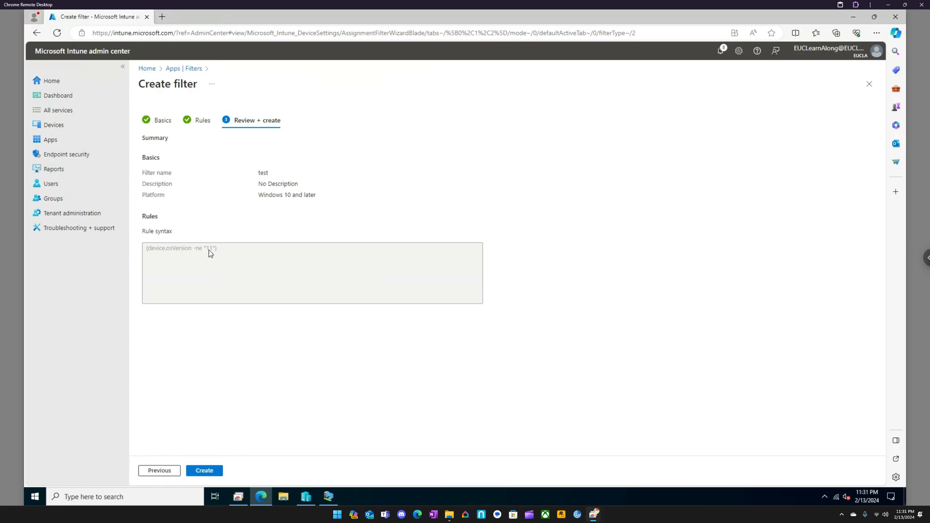
click(55, 144)
click(485, 87)
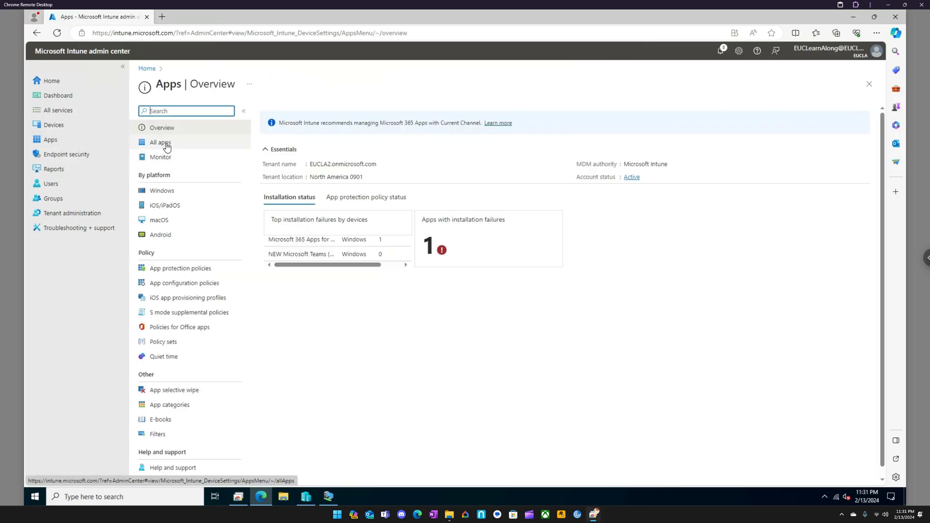
Open the Windows apps list, view Company Portal's App categories on the EP2 virtual machine, and return to the Intune admin center.
click(177, 196)
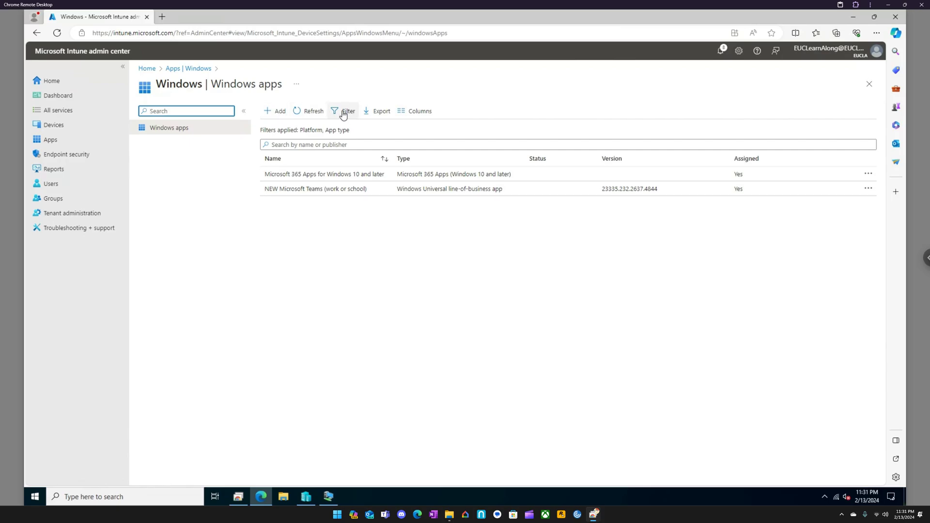
click(334, 494)
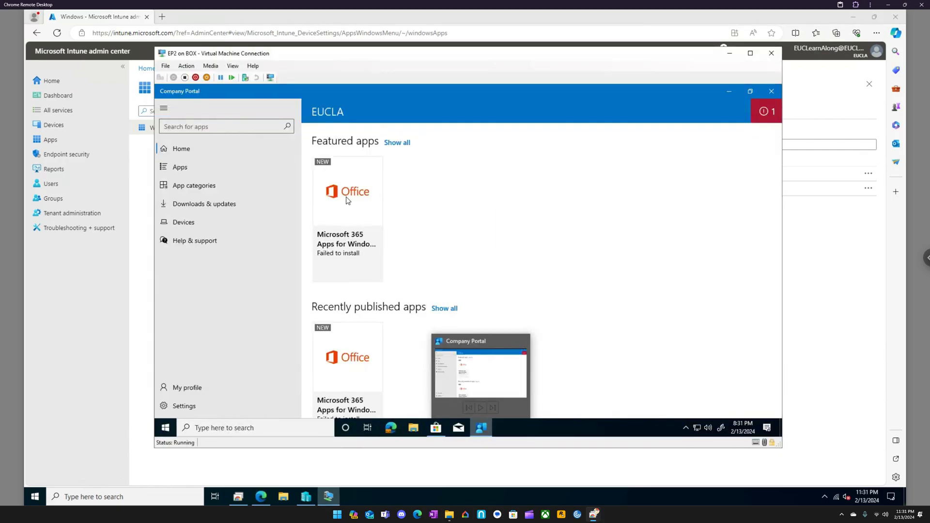
click(202, 188)
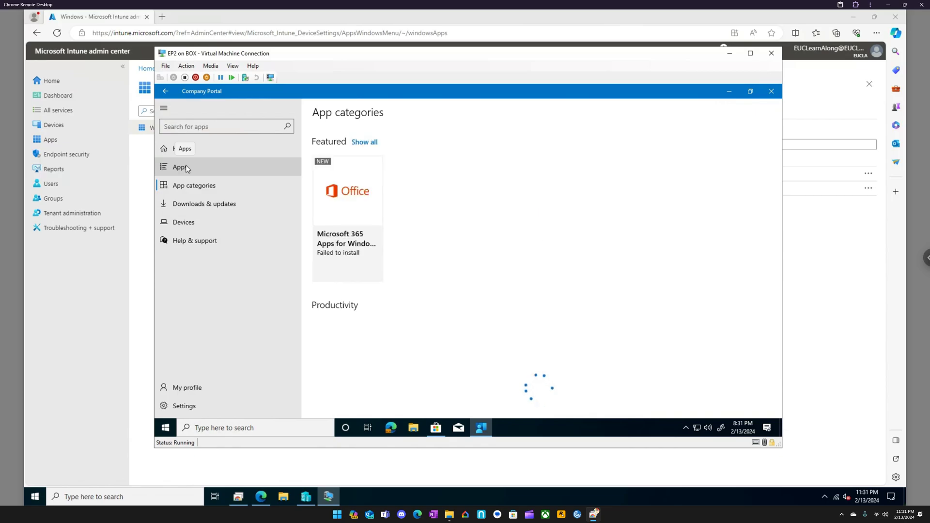
click(730, 53)
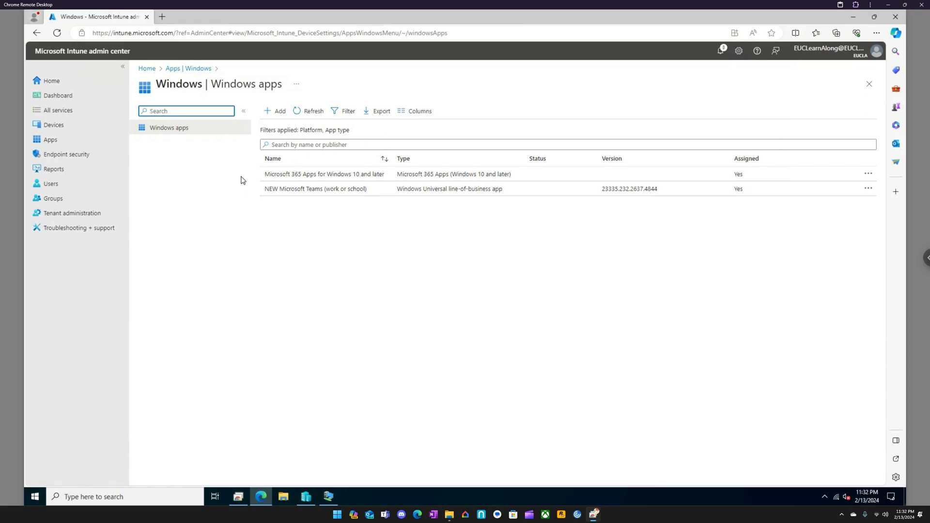
From the dashboard's Client apps tile, view the user install failures for Microsoft 365 Apps and return to the dashboard.
click(64, 100)
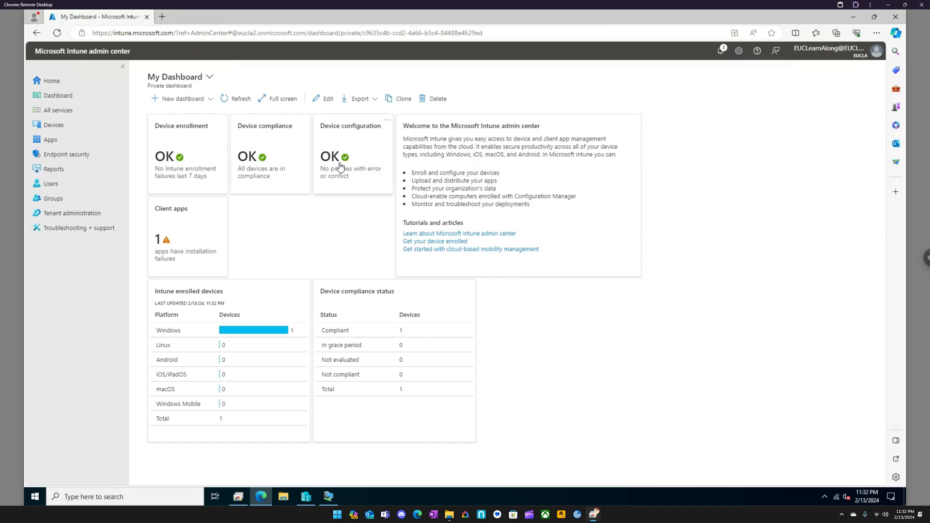
click(182, 244)
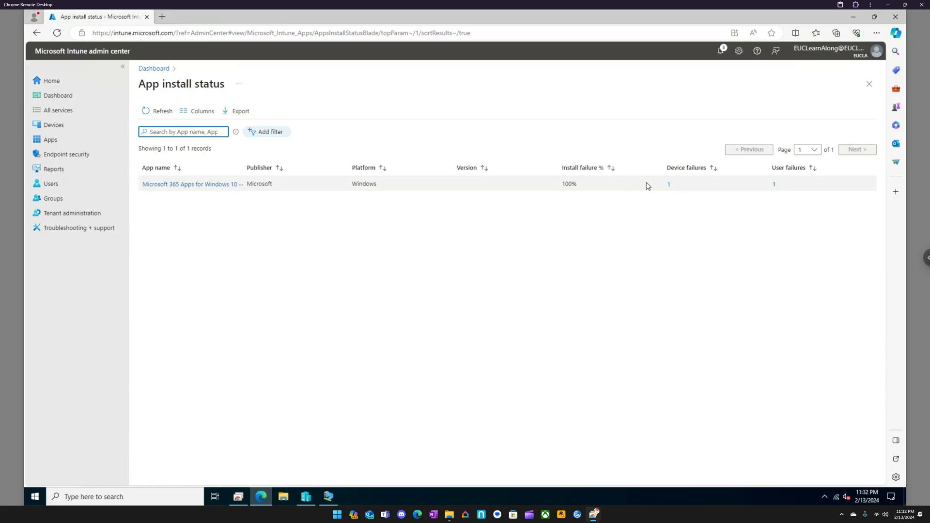
click(774, 186)
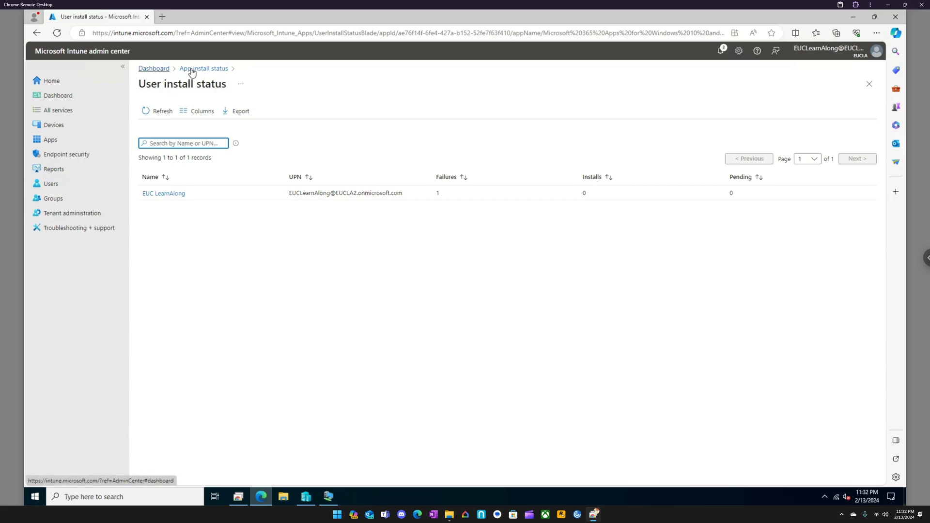
click(150, 70)
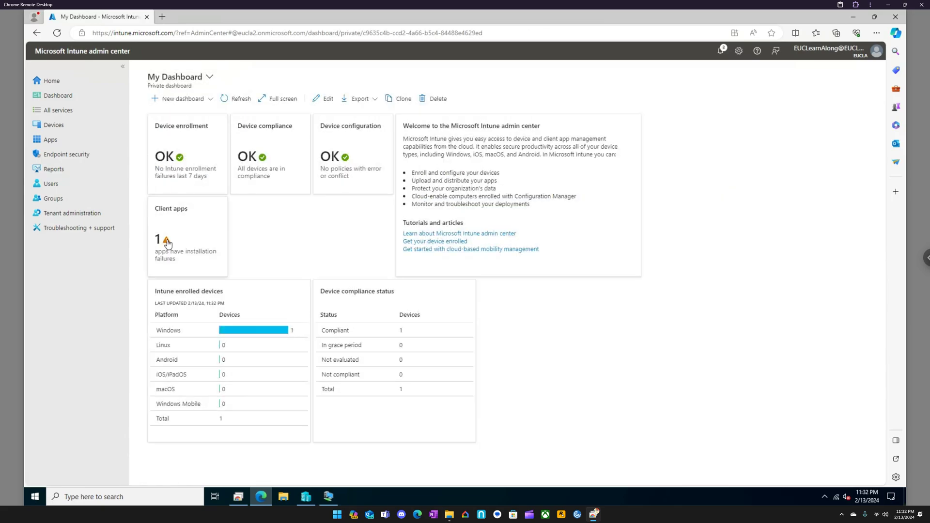
Open Microsoft 365 Apps for Windows 10 and later from the app install status, view its device install status and highlight the device name.
click(168, 255)
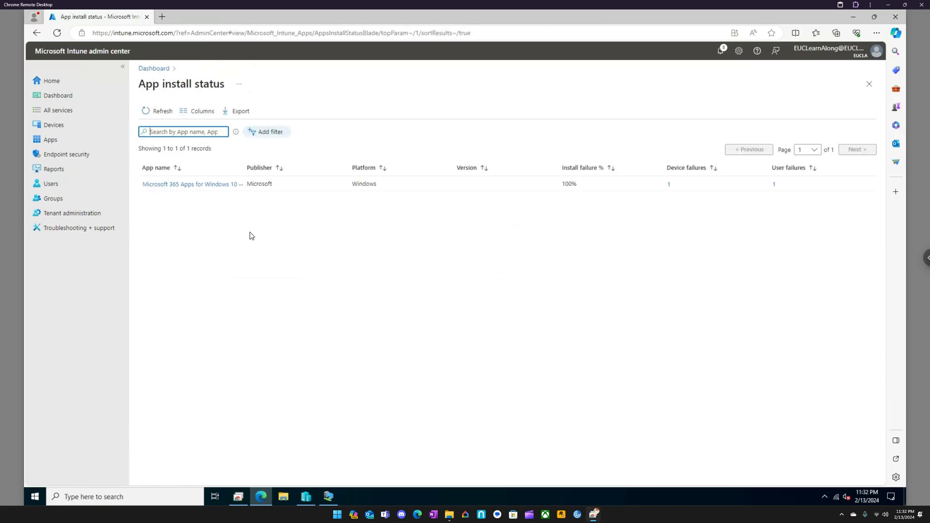
click(198, 187)
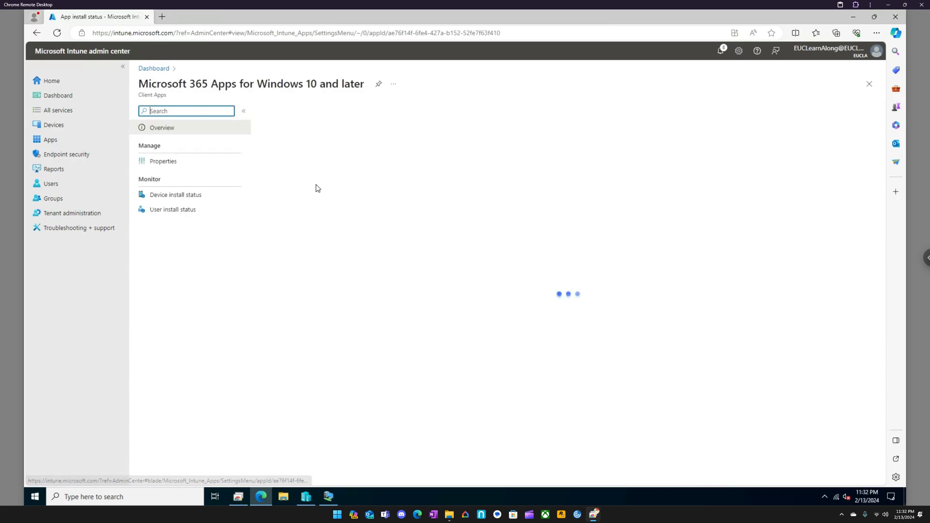
click(193, 198)
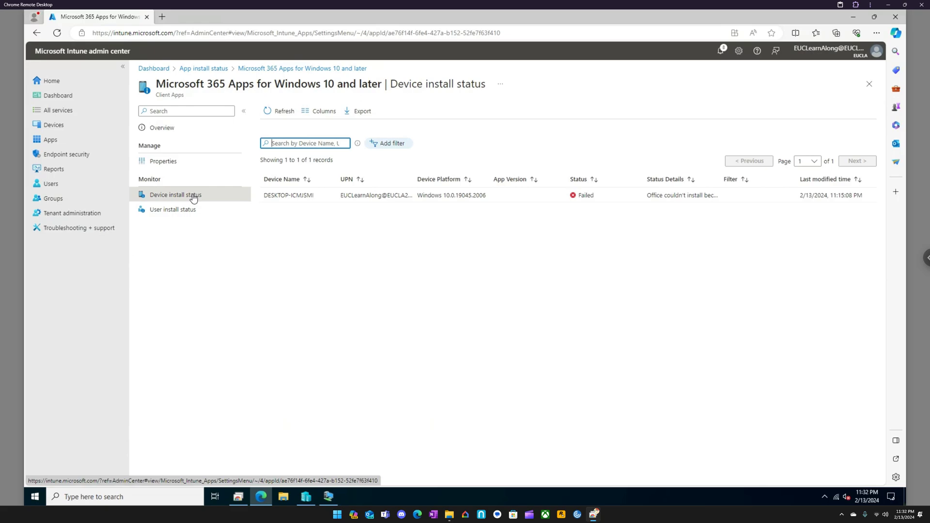
click(305, 197)
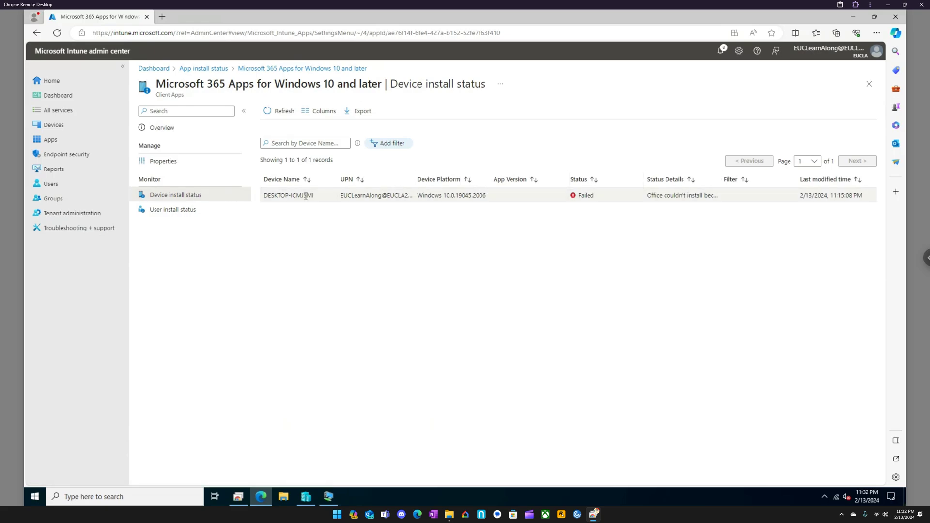
double_click(313, 194)
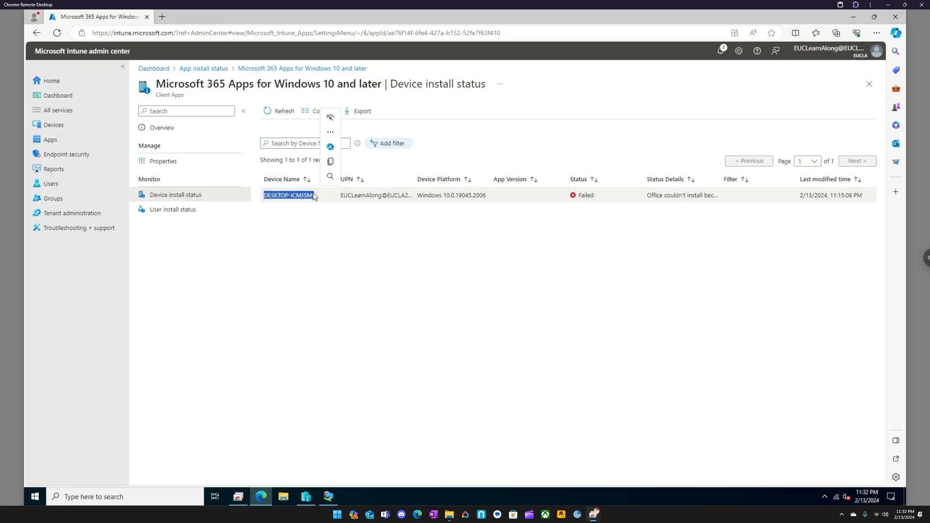
View the properties of Microsoft 365 Apps for Windows 10 and later, open its assignments for editing and review their summary.
click(332, 200)
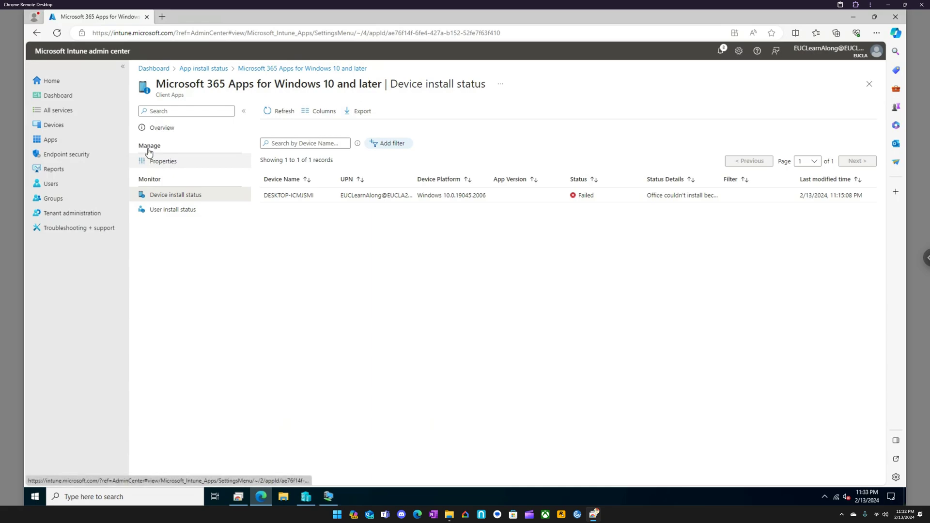
click(165, 163)
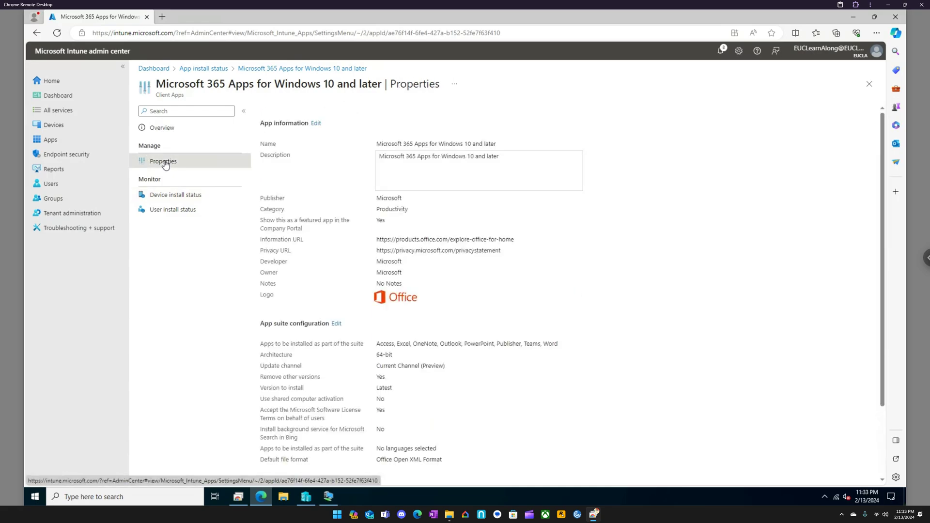
scroll(336, 207, down, 2)
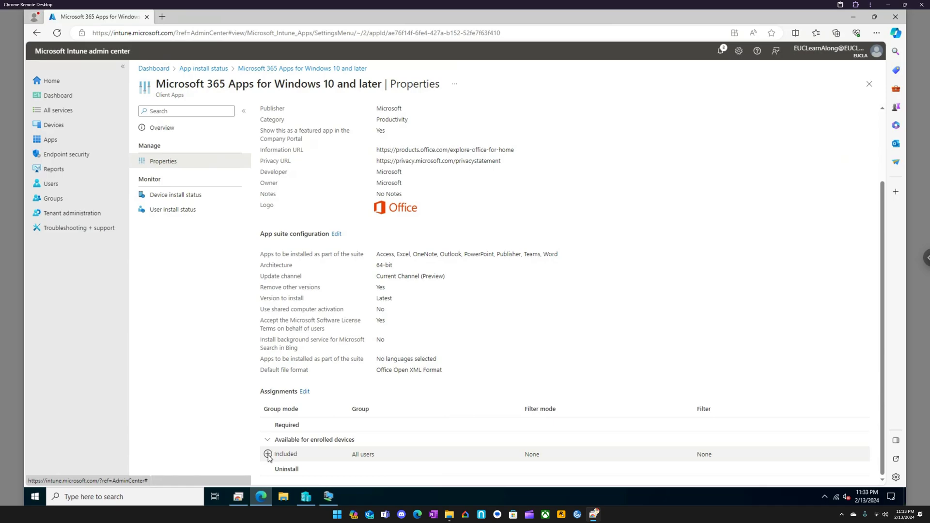
click(304, 392)
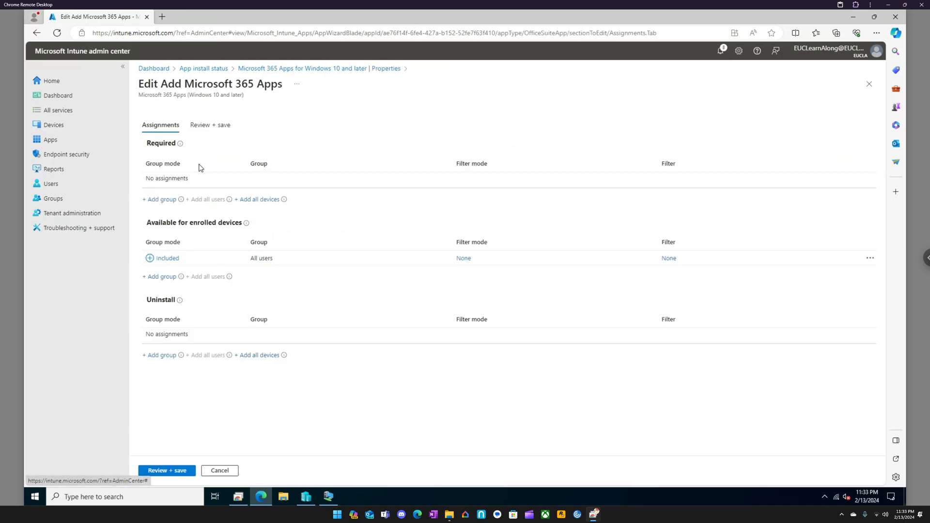
click(201, 126)
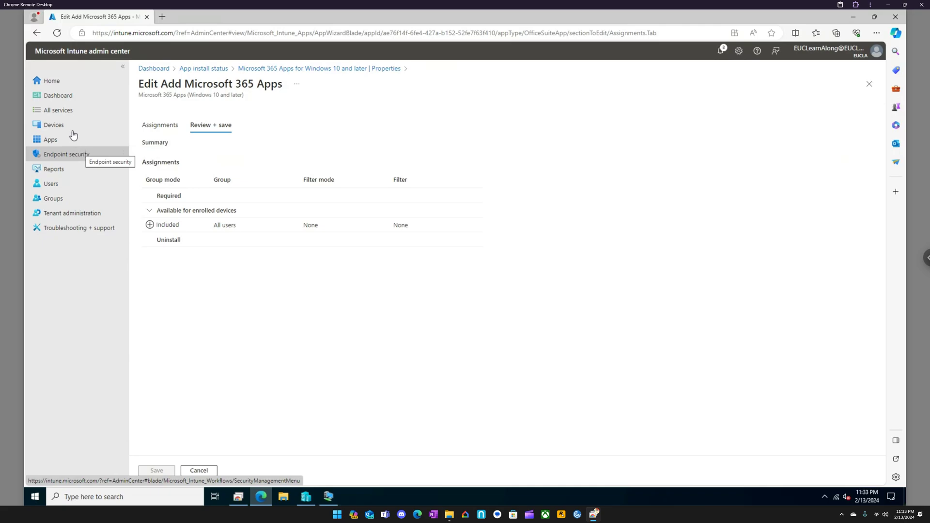
Browse the General and Other consoles categories of All services, and view Endpoint security's Security baselines.
click(73, 113)
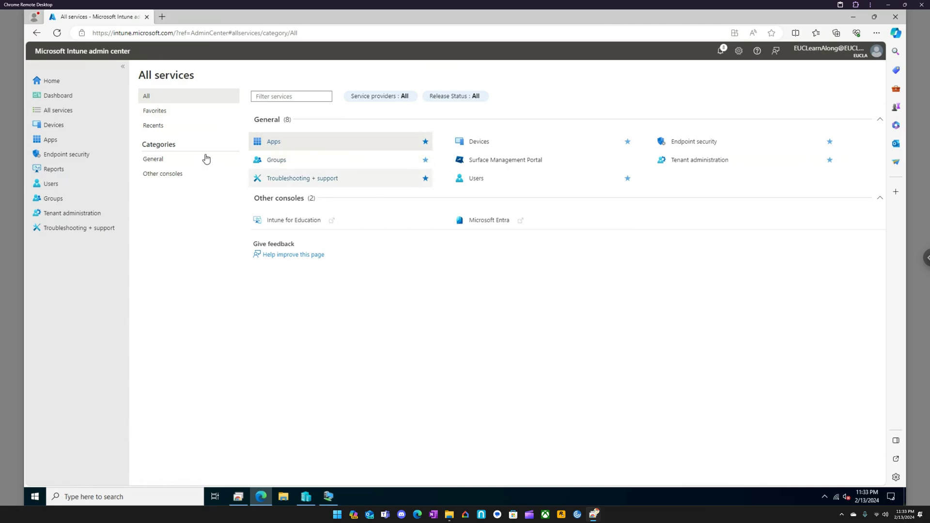
click(162, 164)
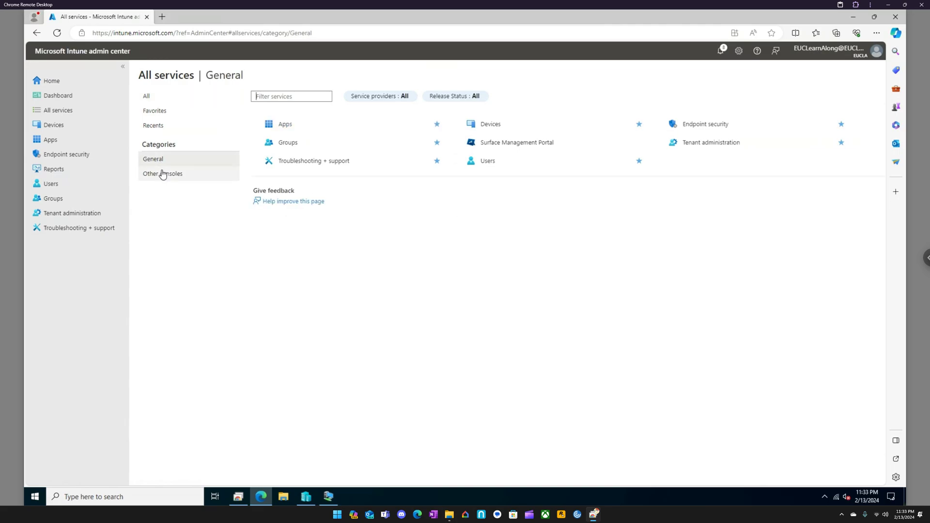
click(163, 177)
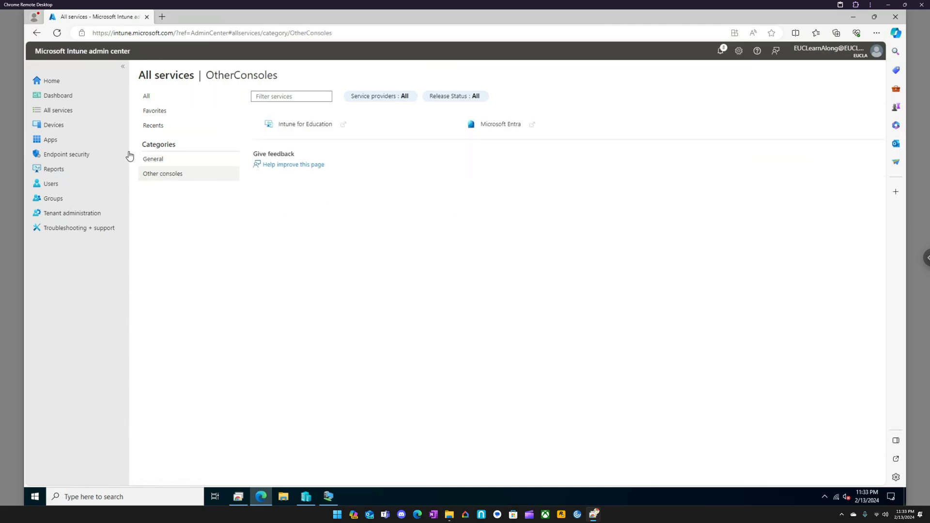
click(67, 159)
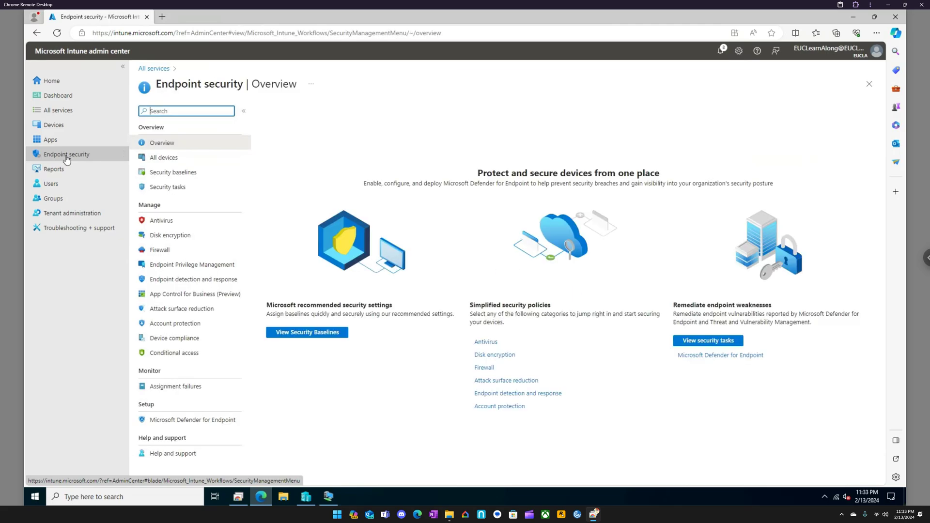
click(184, 175)
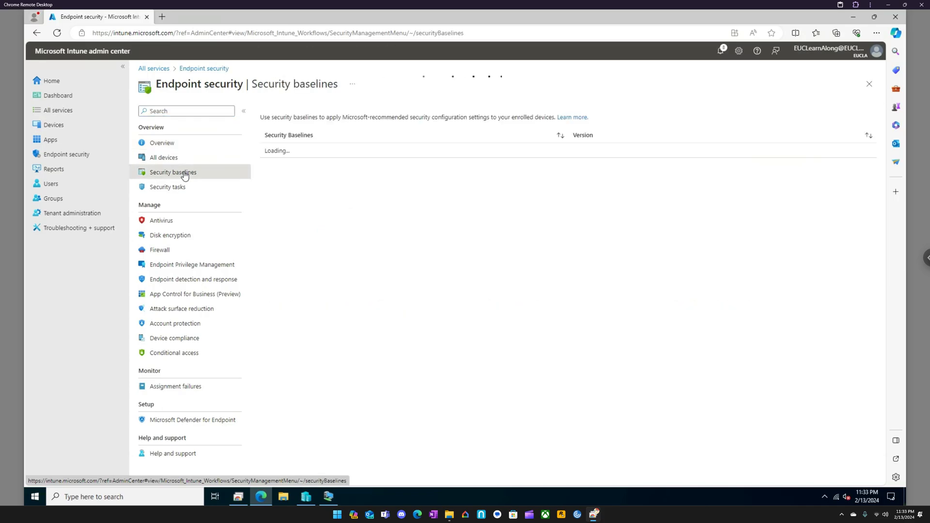
Switch to the EP2 virtual machine and view Company Portal's Apps list and Home page.
click(329, 497)
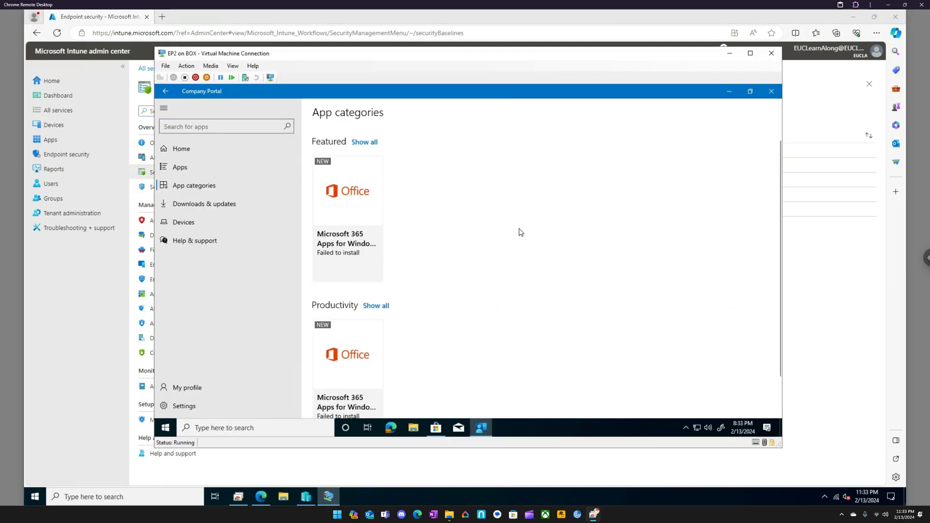
click(182, 171)
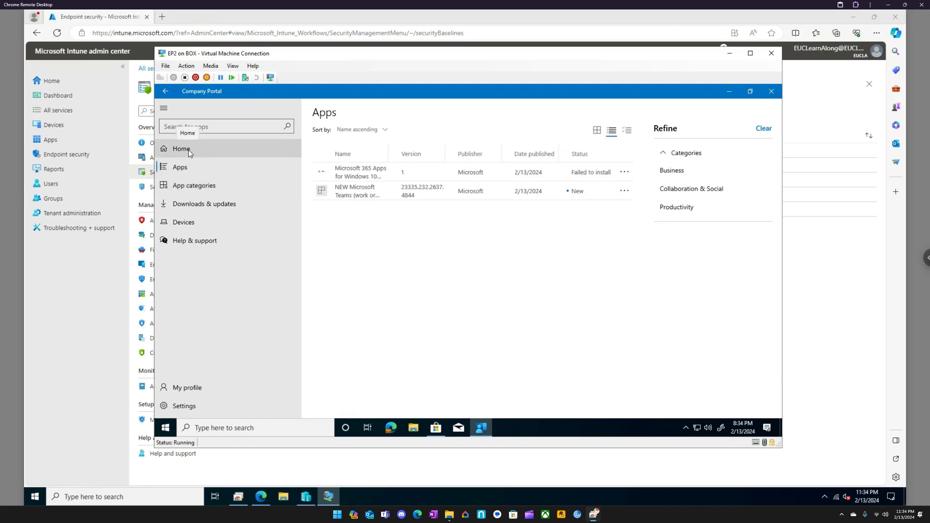
click(190, 152)
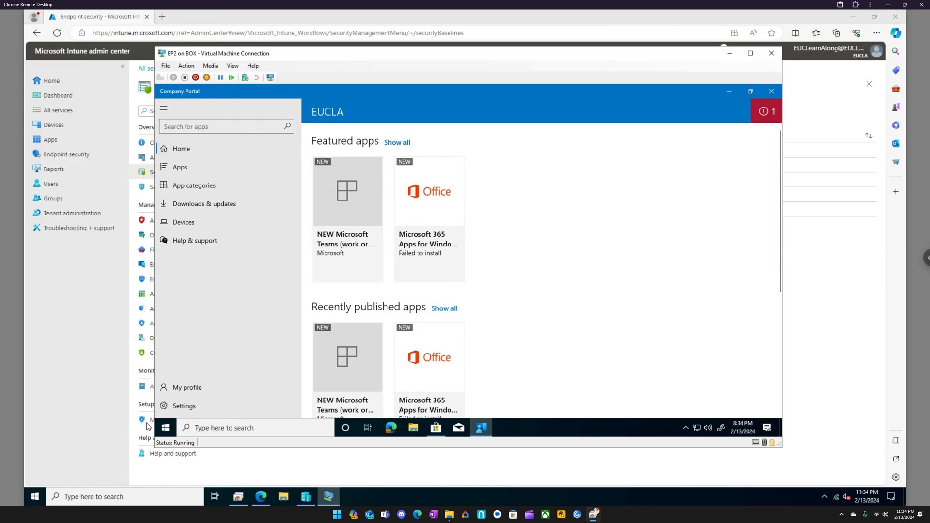
Search Windows on the EP2 virtual machine for "teams" and return to Company Portal.
click(224, 428)
text(teams)
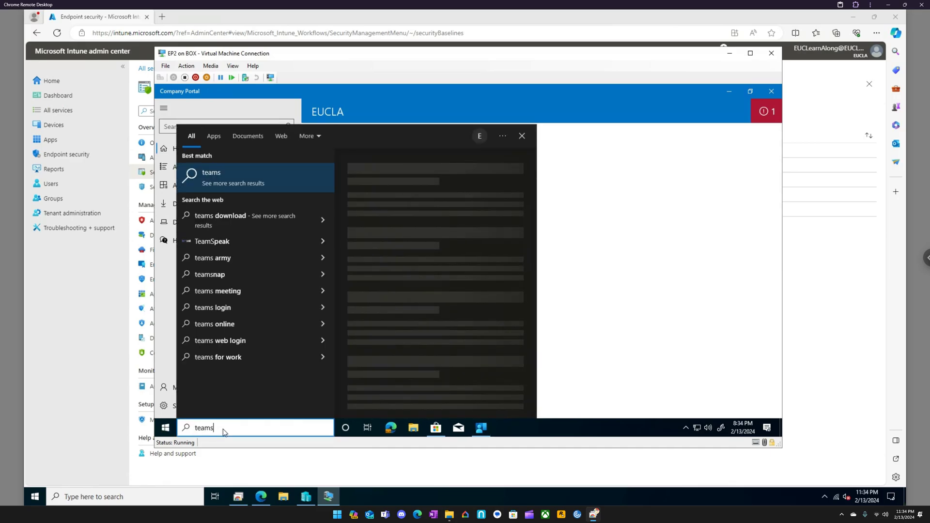
key(BackSpace)
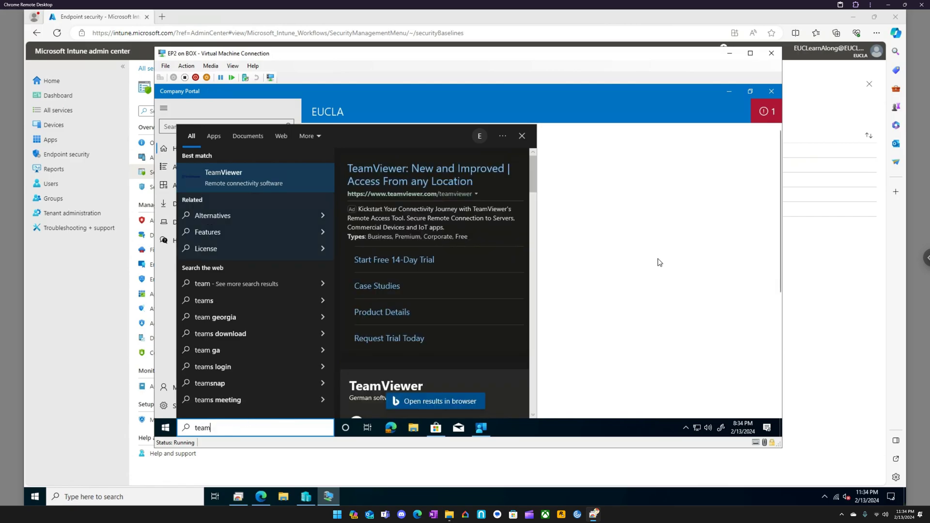
click(658, 262)
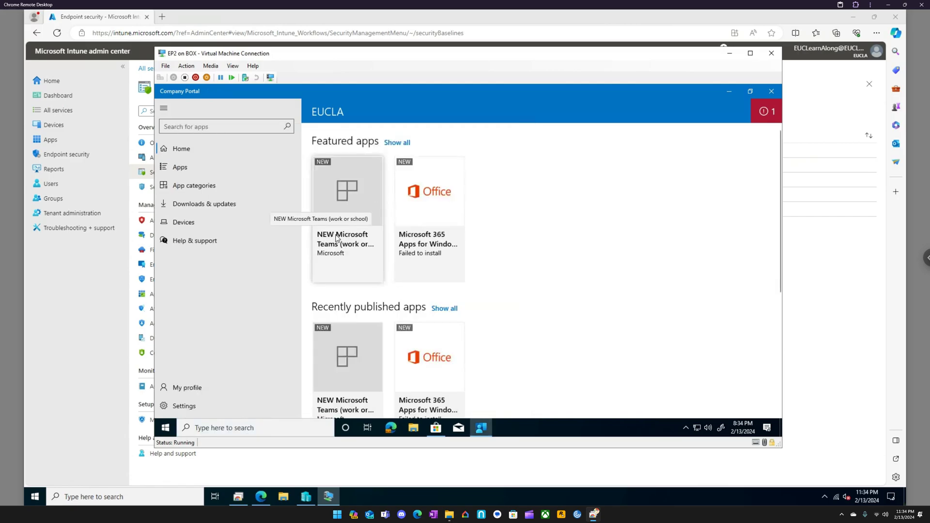
Install NEW Microsoft Teams (work or school) from the featured apps in Company Portal.
click(351, 195)
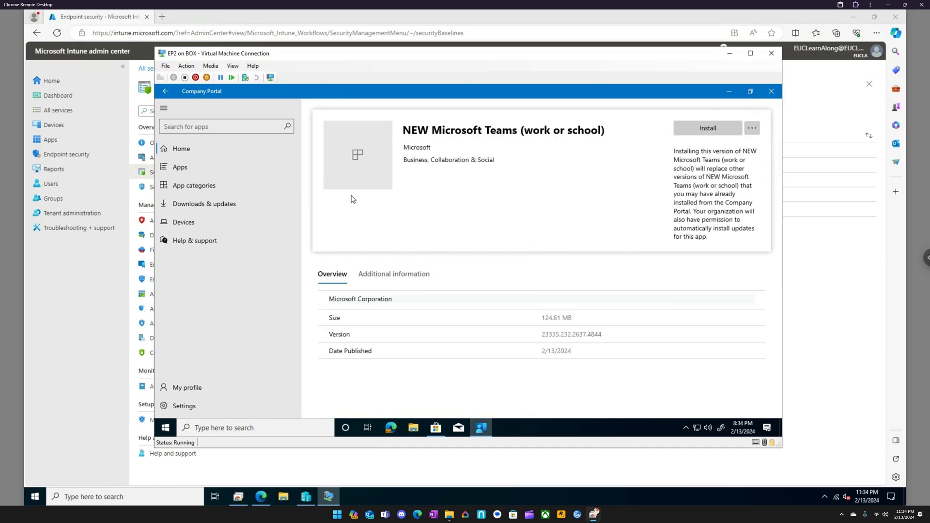
click(705, 129)
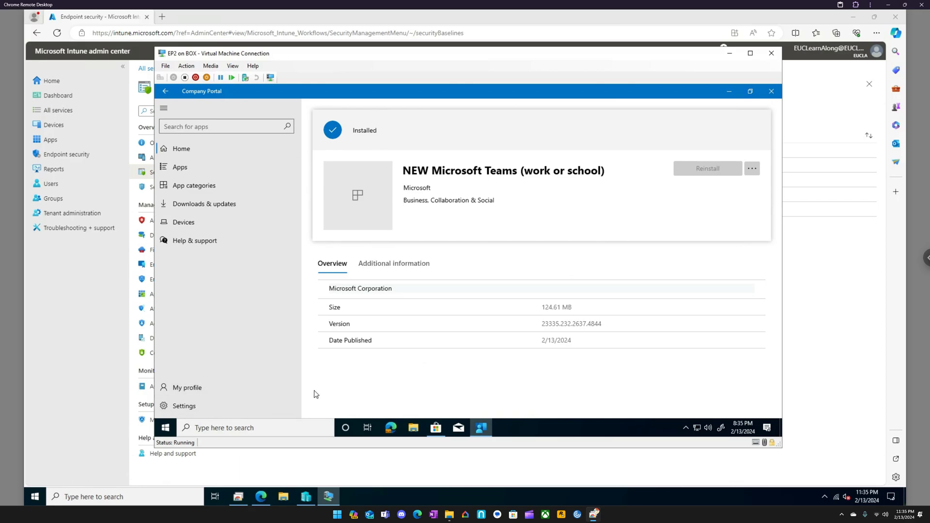
Return to the Intune admin center and open the properties of NEW Microsoft Teams (work or school) from the All apps list.
mouse_move(262, 499)
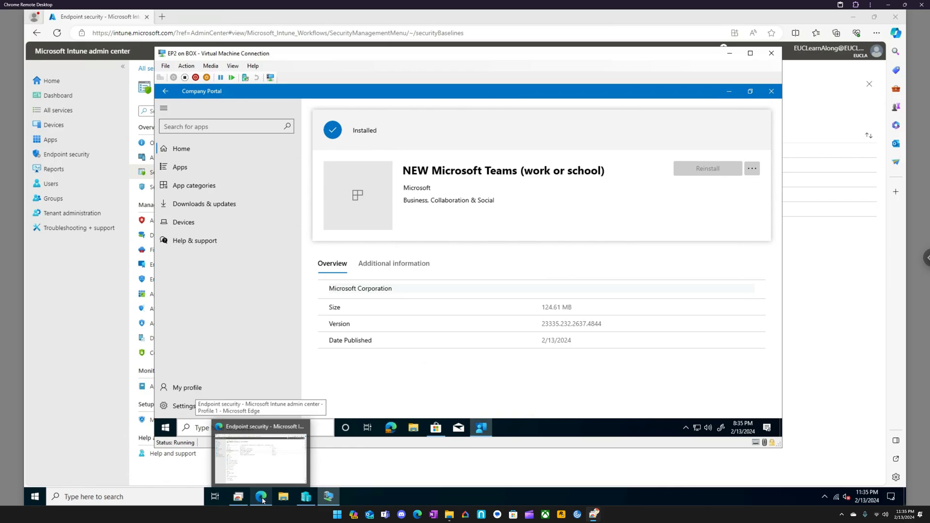
click(262, 500)
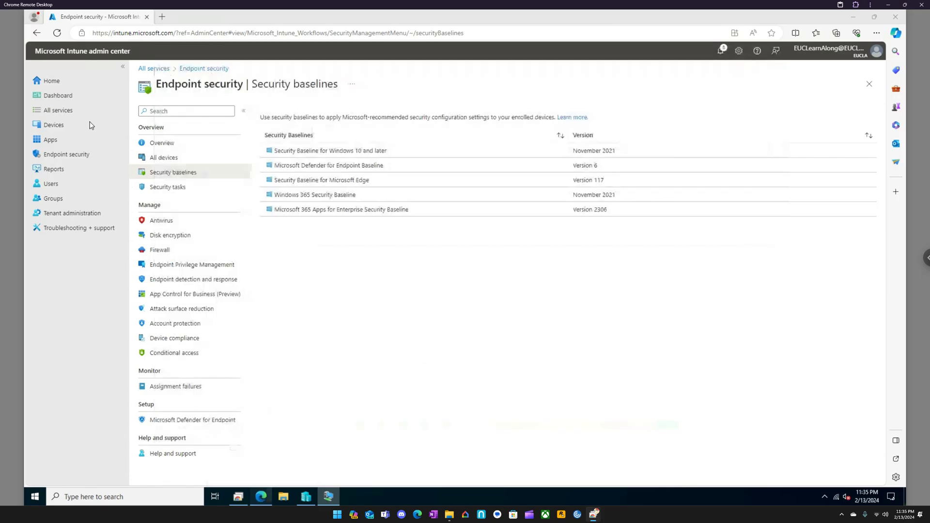
click(61, 143)
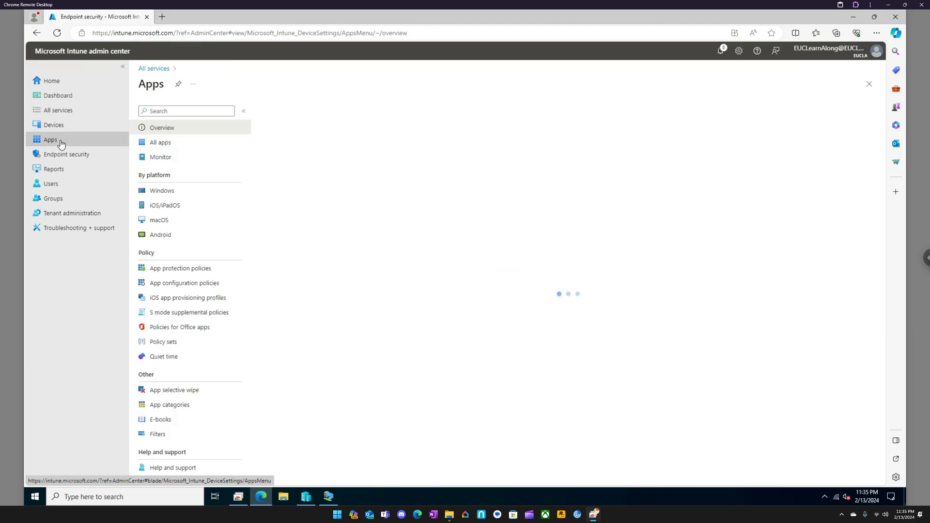
click(178, 144)
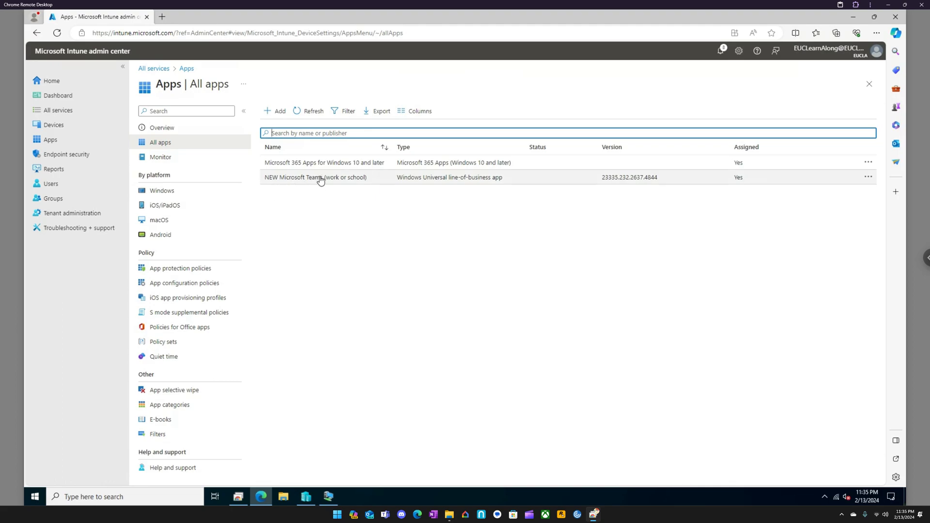
click(319, 178)
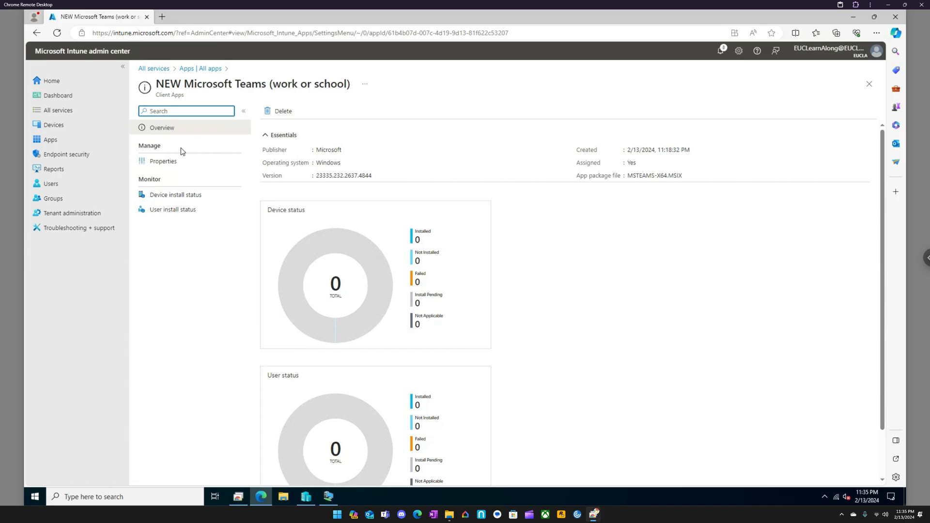
click(164, 162)
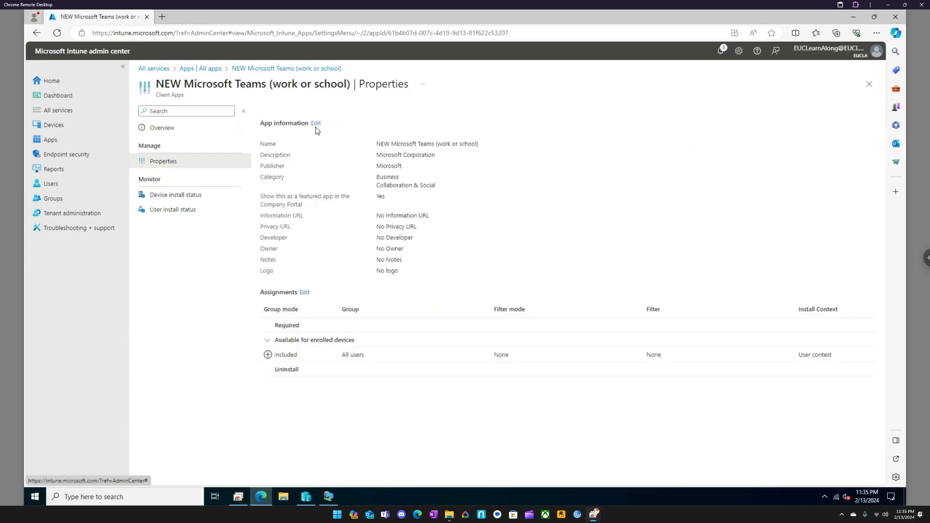
Rename the app as "Microsoft Teams (work or school)" in its app information and save the change.
click(316, 126)
double_click(269, 163)
key(Delete)
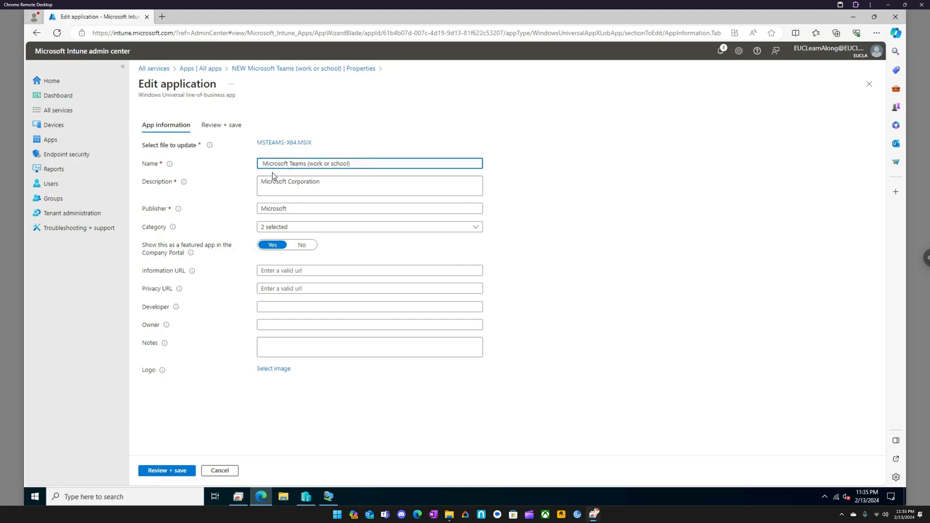
click(173, 471)
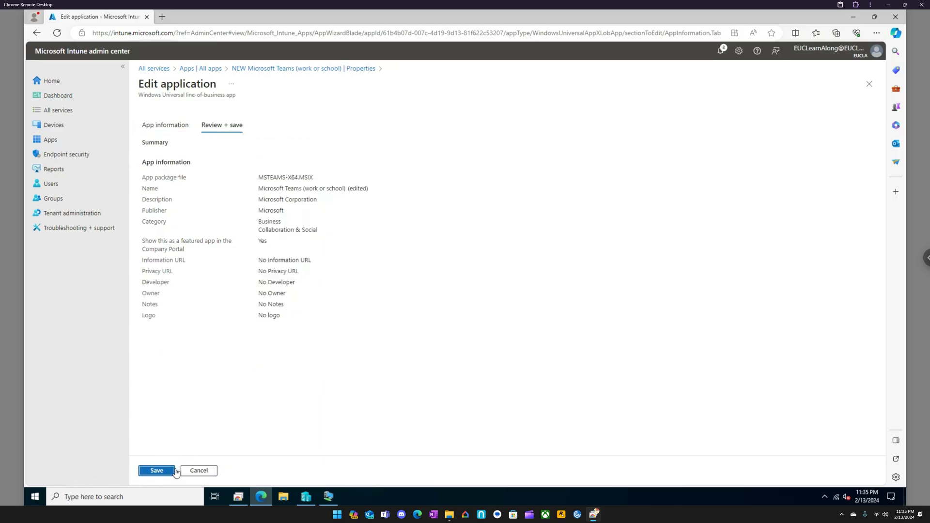
click(160, 471)
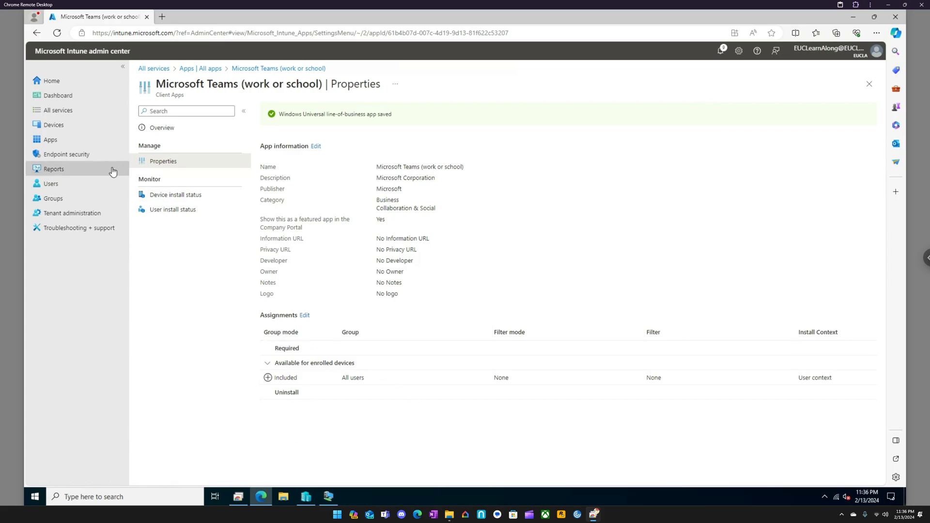
View the Teams app's device install status, and launch Microsoft Teams on the EP2 virtual machine.
click(173, 199)
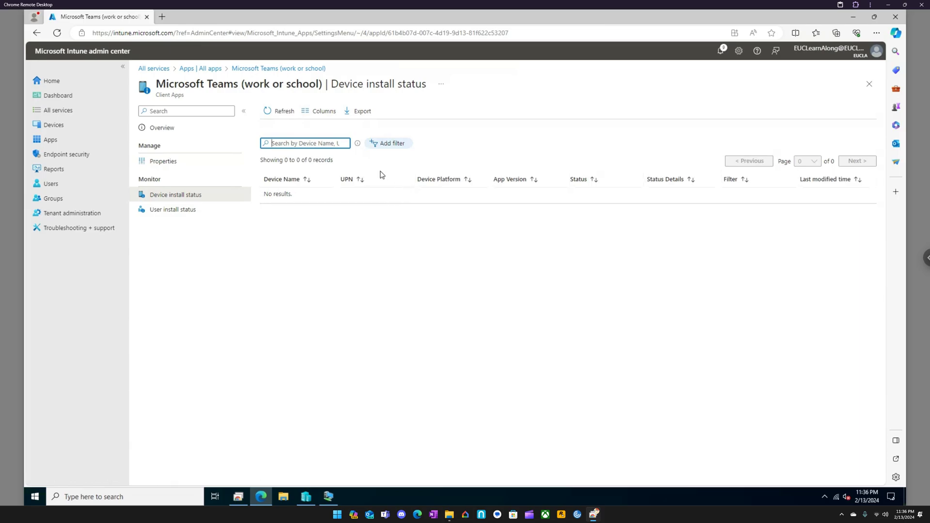
click(329, 499)
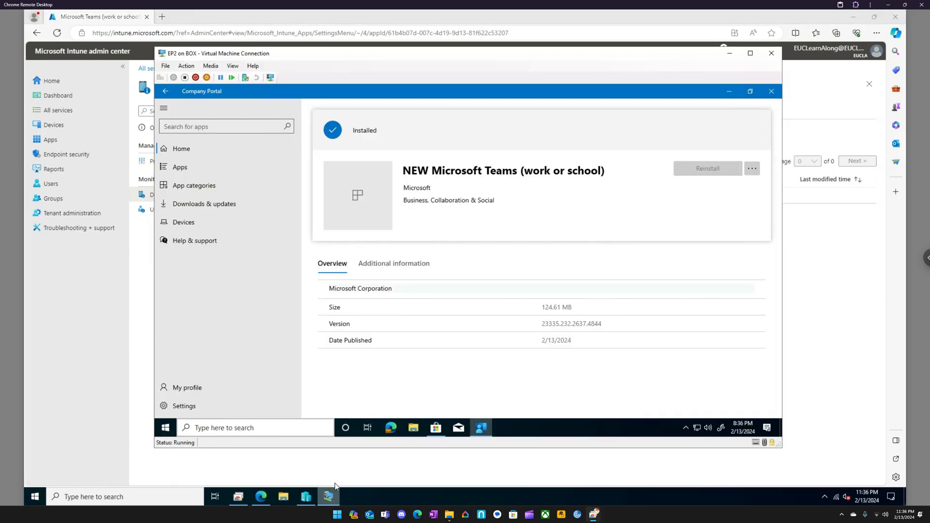
click(165, 427)
click(222, 154)
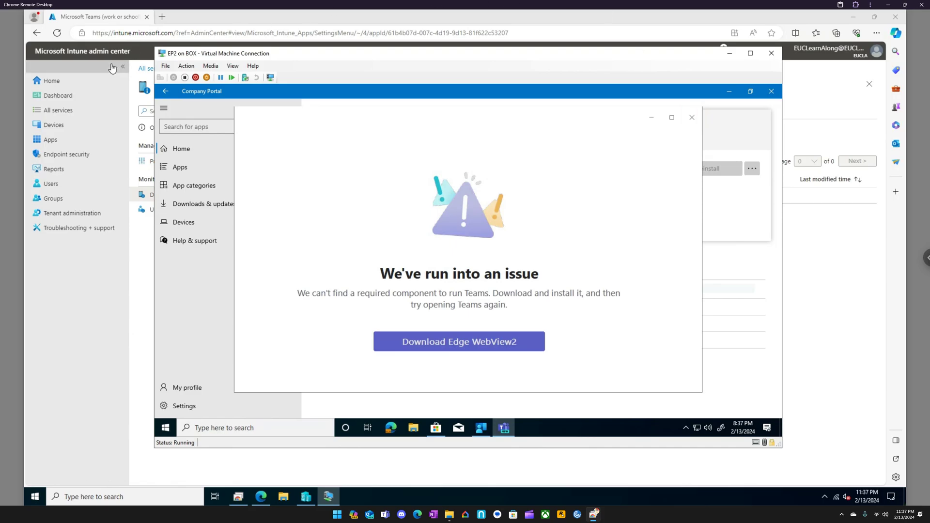
Try to open the bookmarked Microsoft 365 admin center in a new browser tab.
click(161, 21)
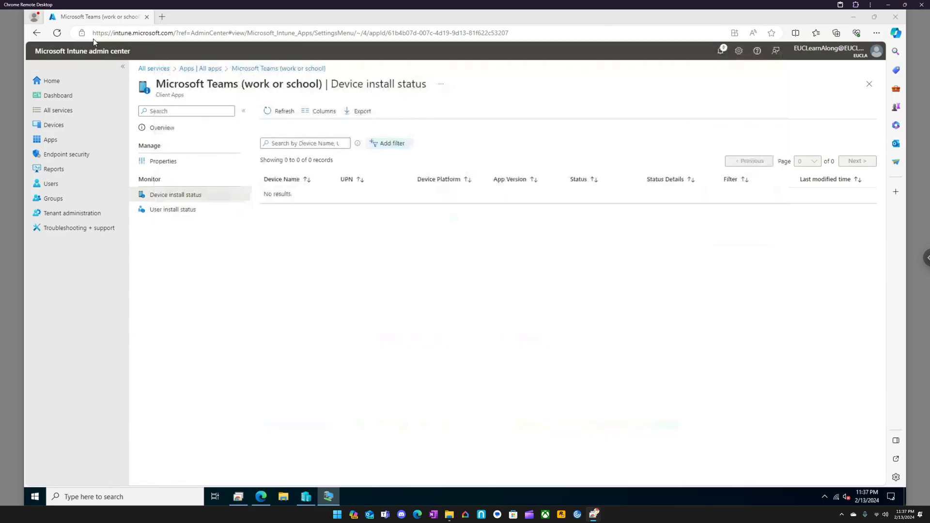
click(162, 18)
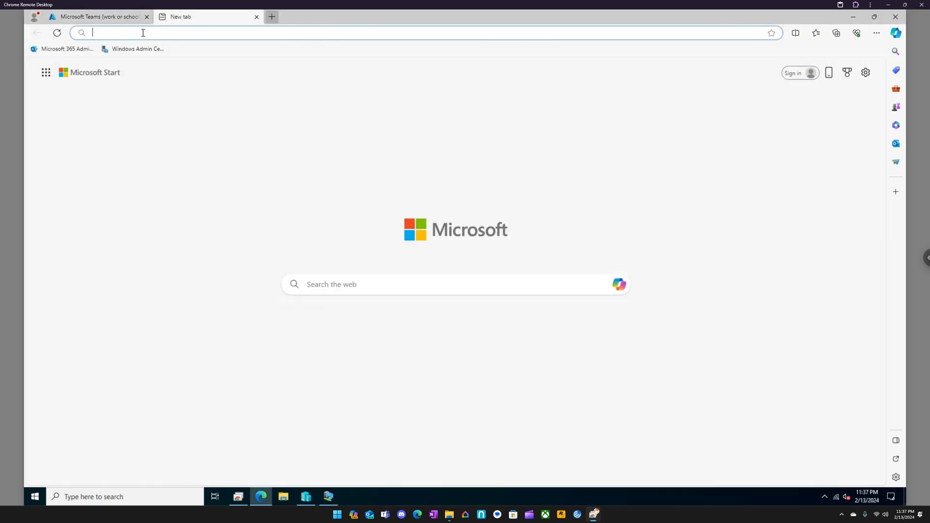
click(75, 49)
click(62, 49)
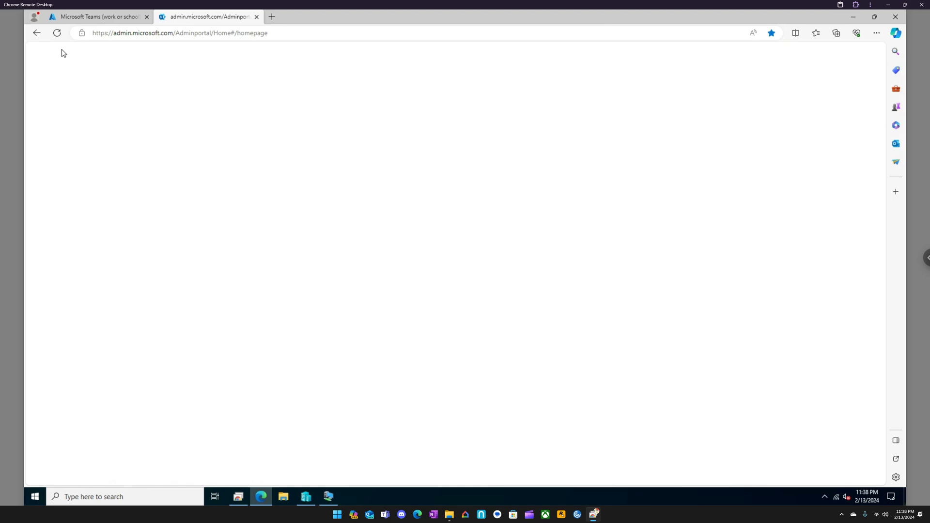
click(186, 34)
drag(269, 33, 186, 34)
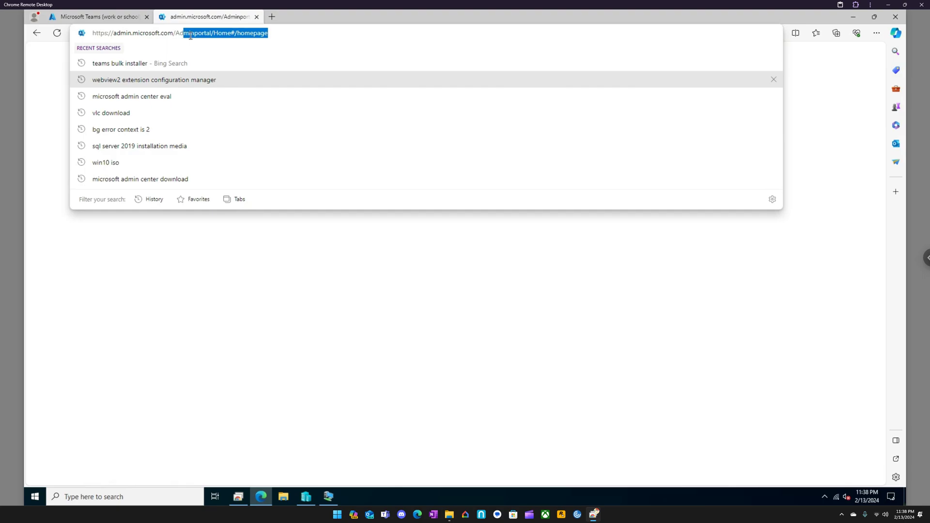
key(BackSpace)
key(BackSpace)
key(BackSpace)
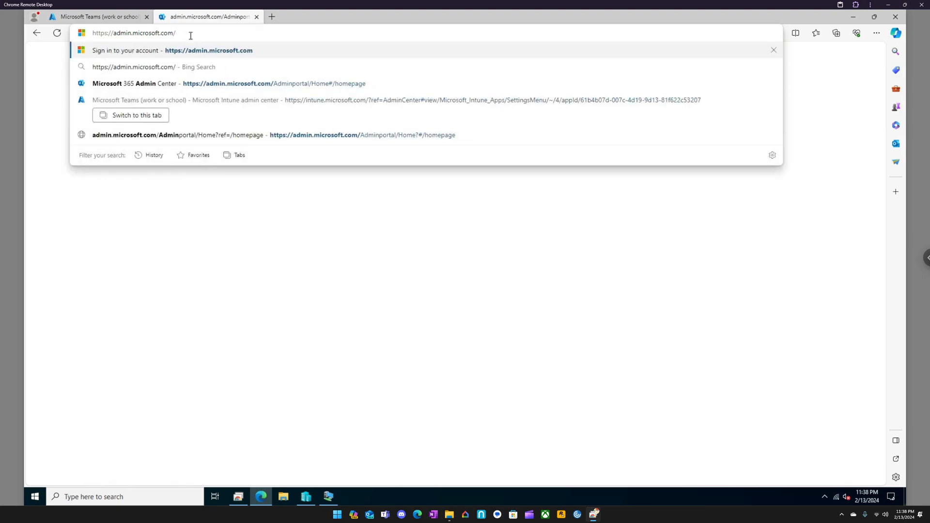
key(Return)
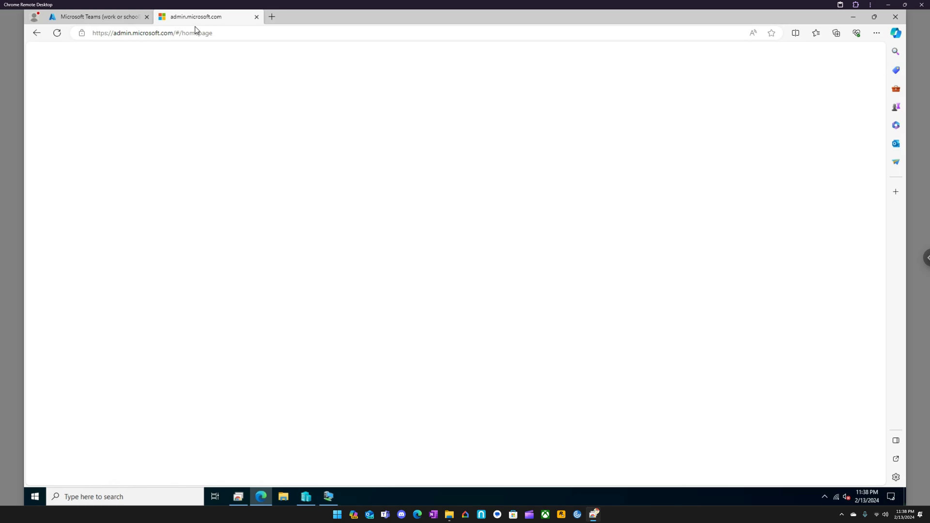
click(256, 18)
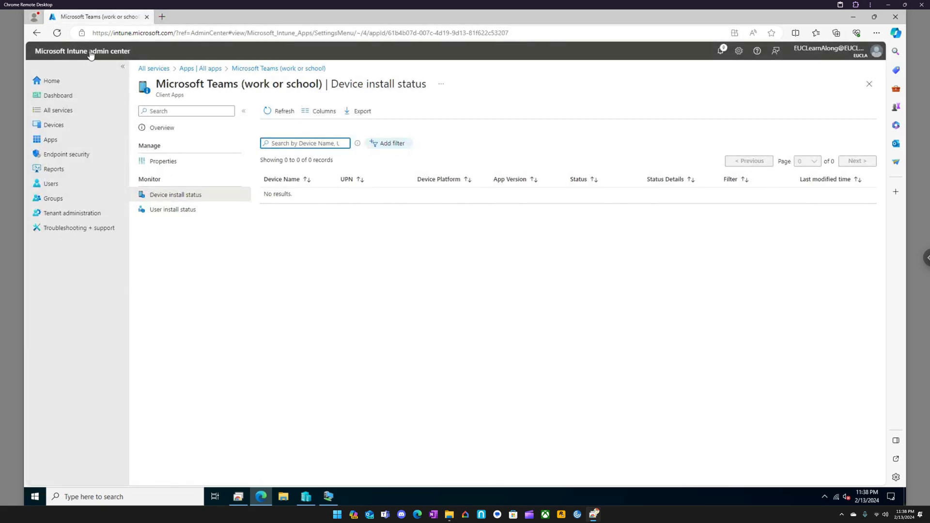
Open the Users list in Intune, view the options for adding a new user, and switch to the EP2 virtual machine.
click(63, 182)
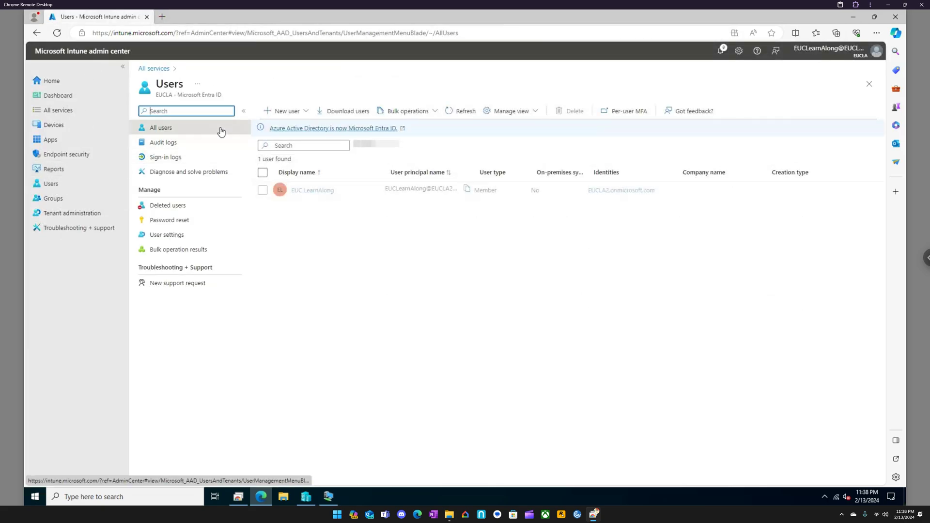
click(288, 112)
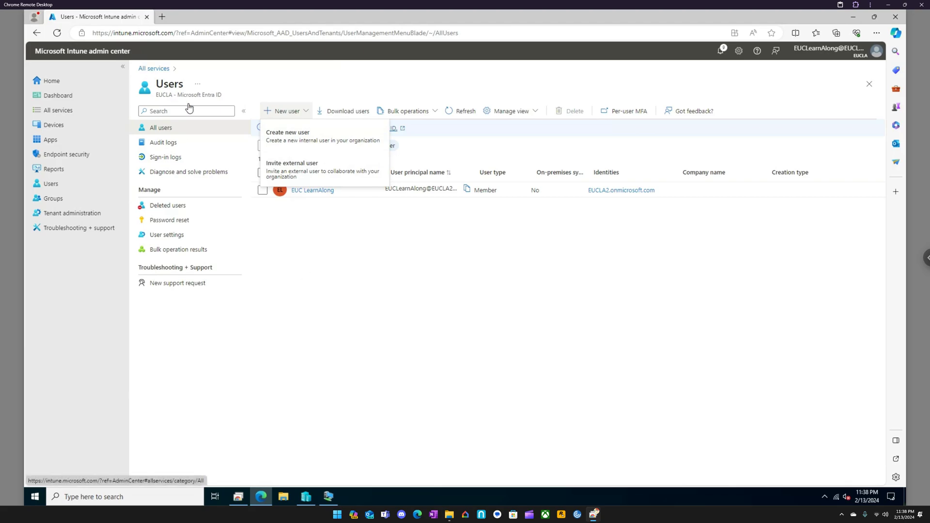
click(329, 489)
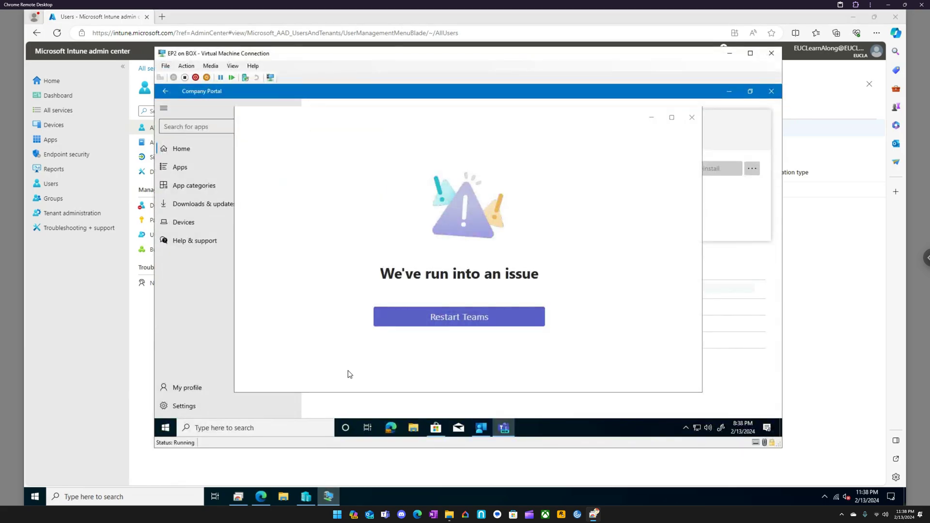